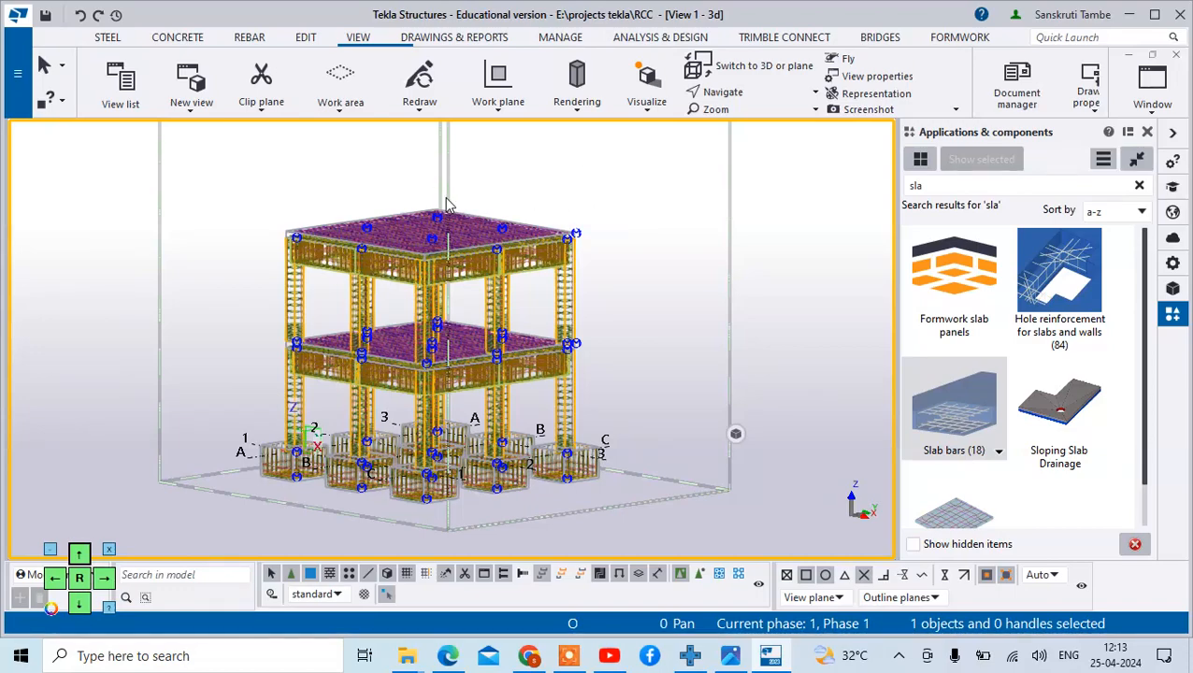
Select the whole two-storey RCC model, number the series of the selected objects, and save the numbers
{"action": "middle_click_drag", "start_coordinate": [458, 214], "coordinate": [356, 200], "text": "ctrl"}
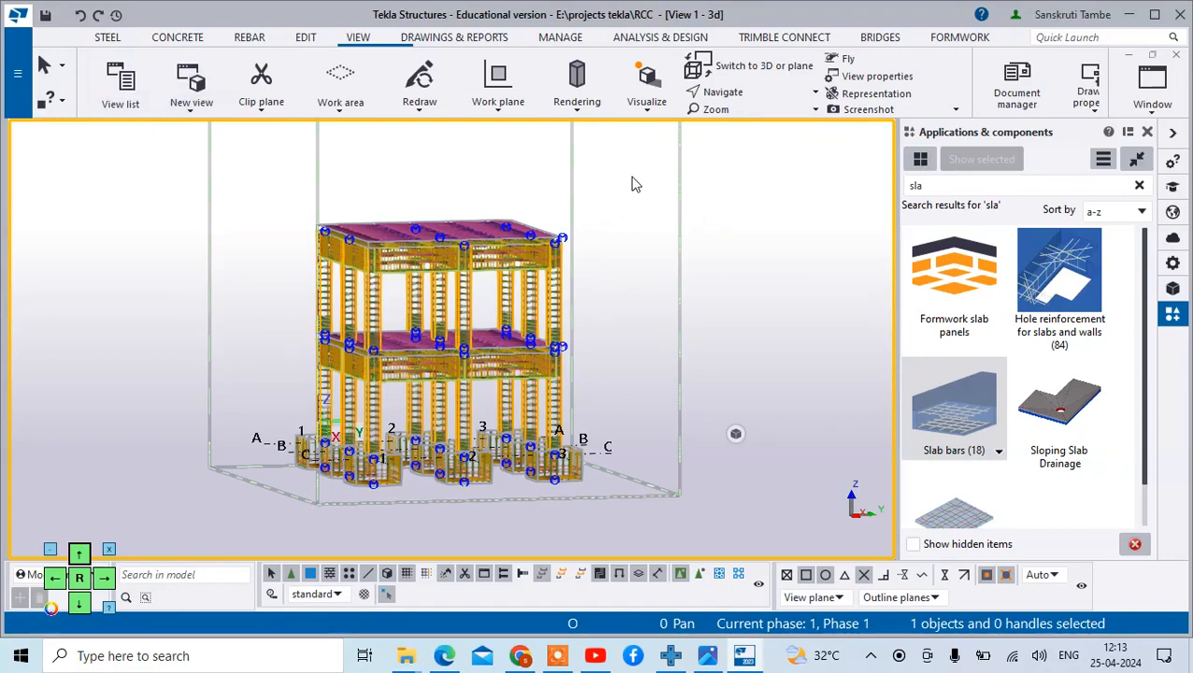
{"action": "left_click_drag", "start_coordinate": [633, 184], "coordinate": [254, 499]}
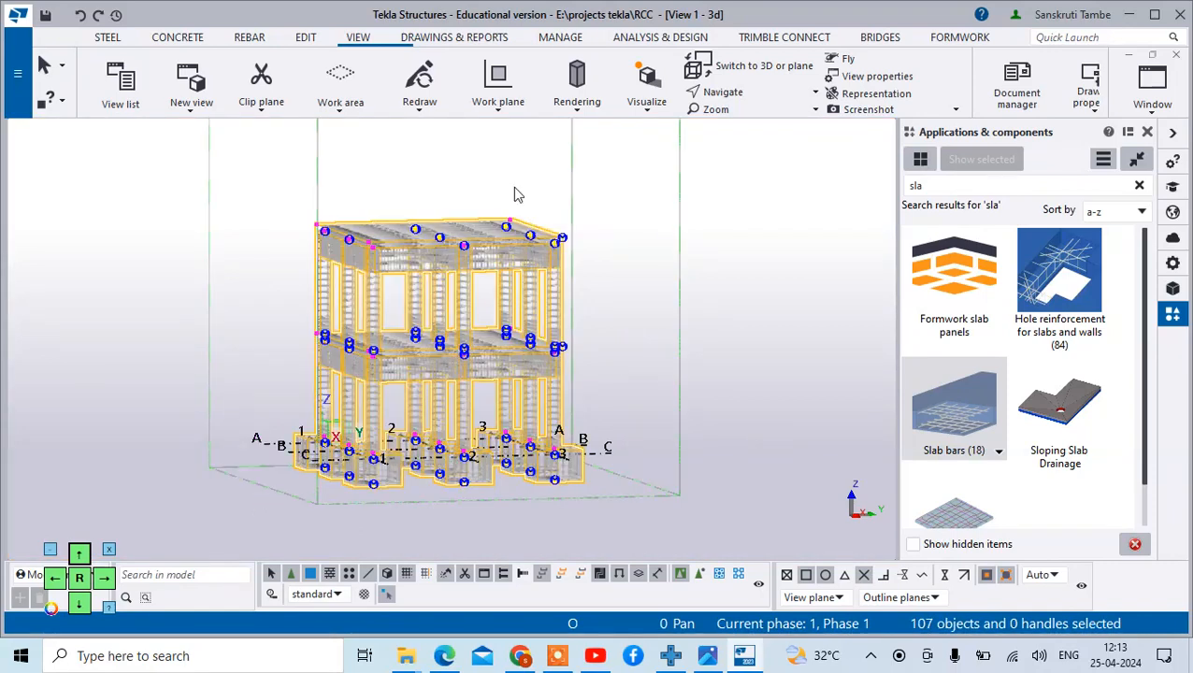
{"action": "left_click", "coordinate": [456, 39]}
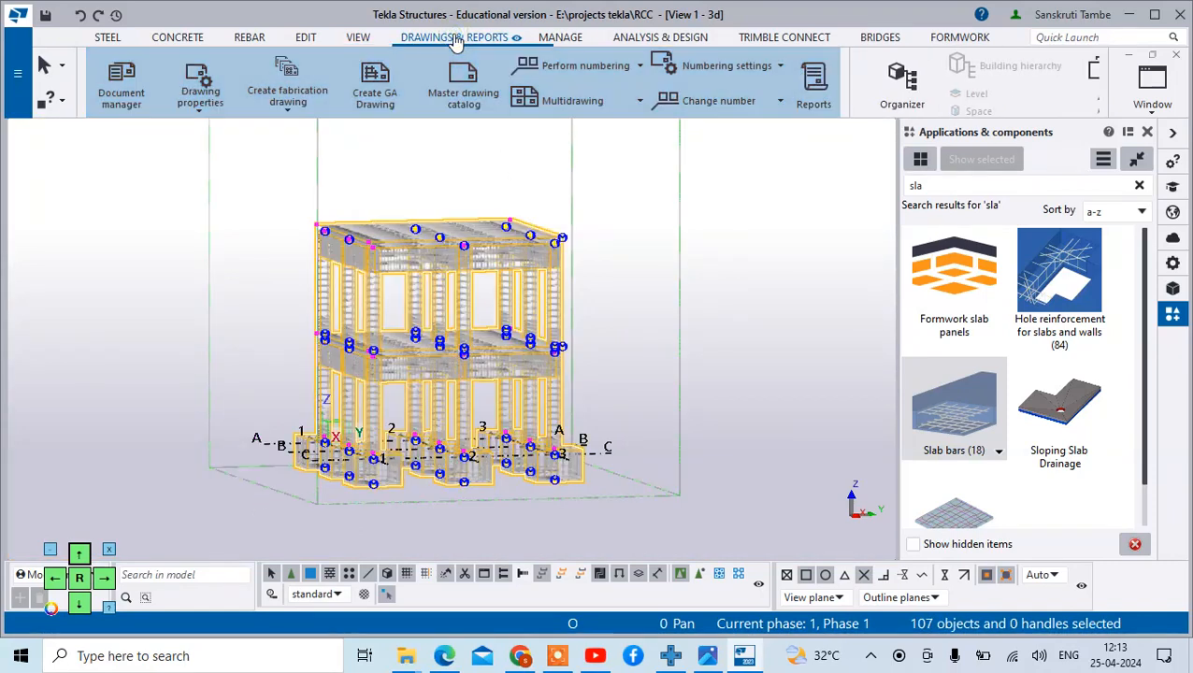
{"action": "left_click", "coordinate": [638, 67]}
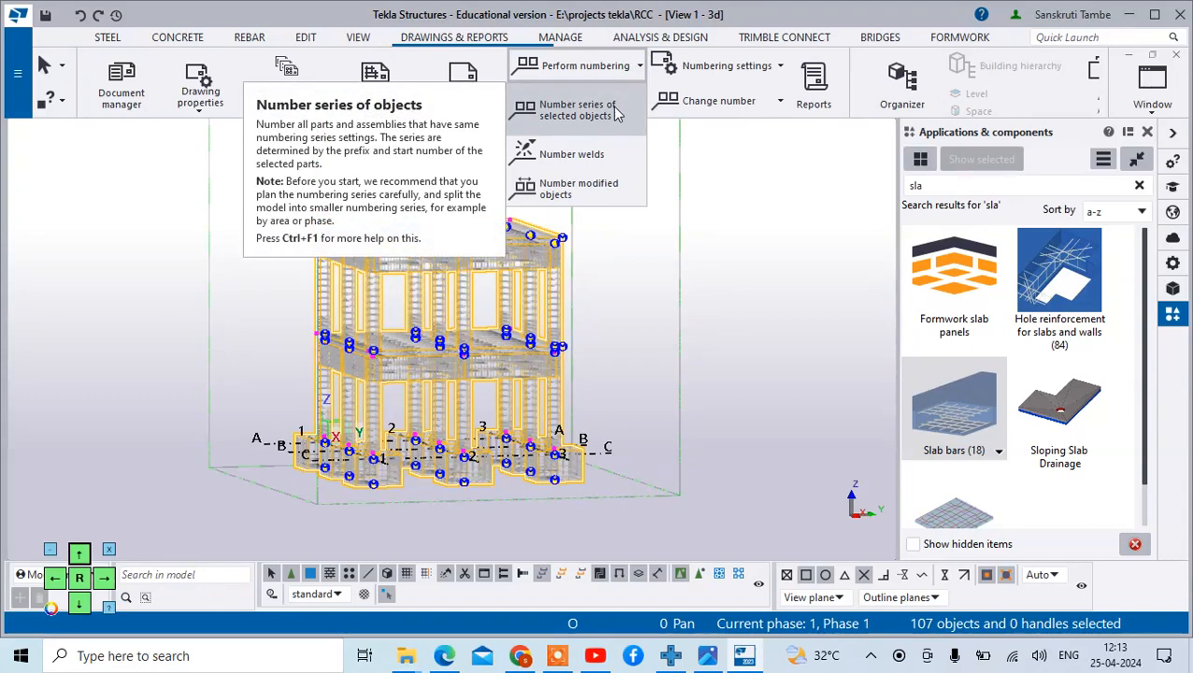
{"action": "left_click", "coordinate": [615, 114]}
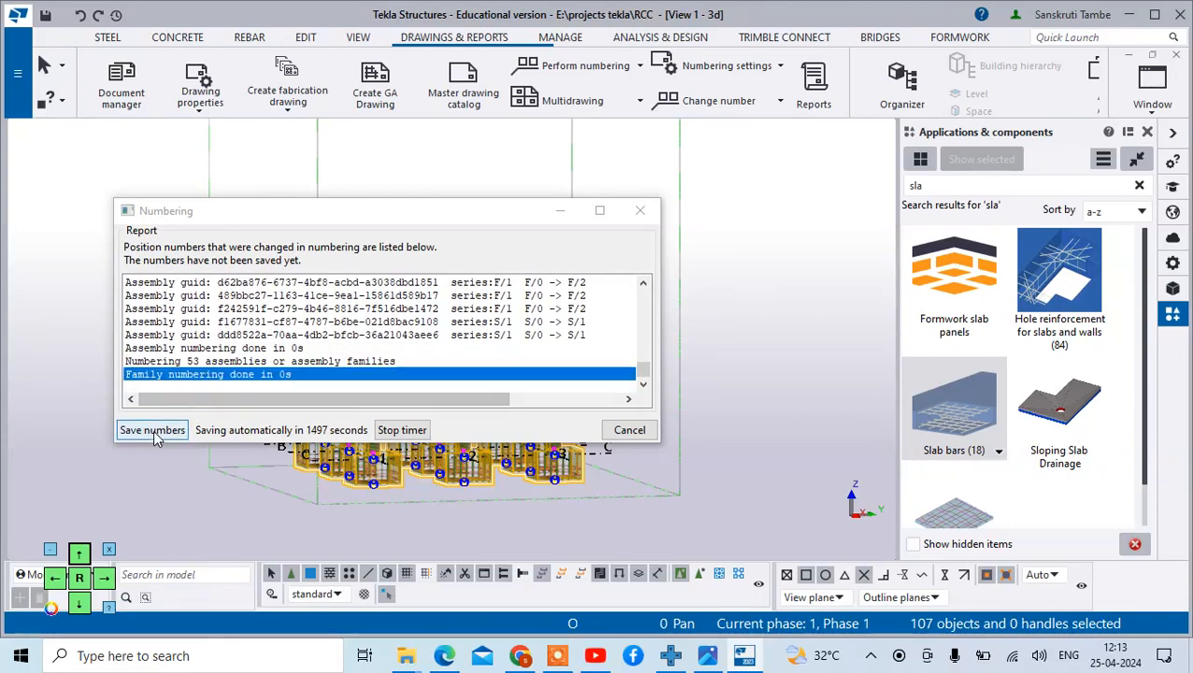
{"action": "left_click", "coordinate": [152, 430]}
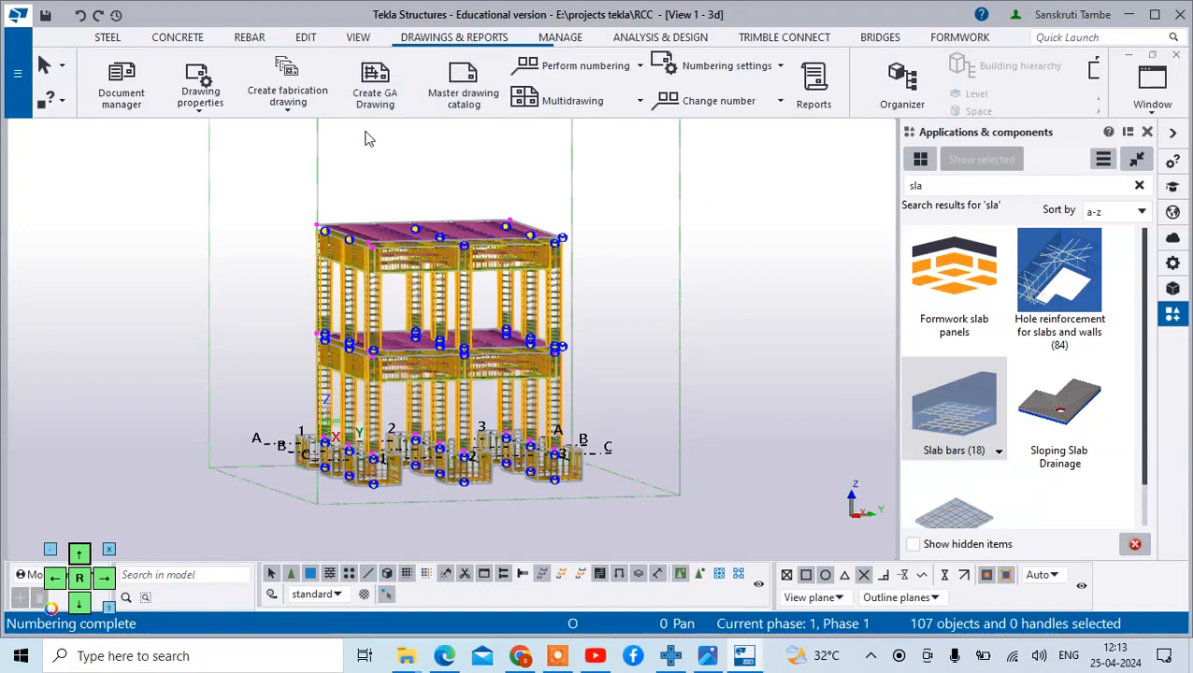
Open the master drawing catalog's Cast unit drawings folder and look through the available drawing settings
{"action": "left_click", "coordinate": [478, 107]}
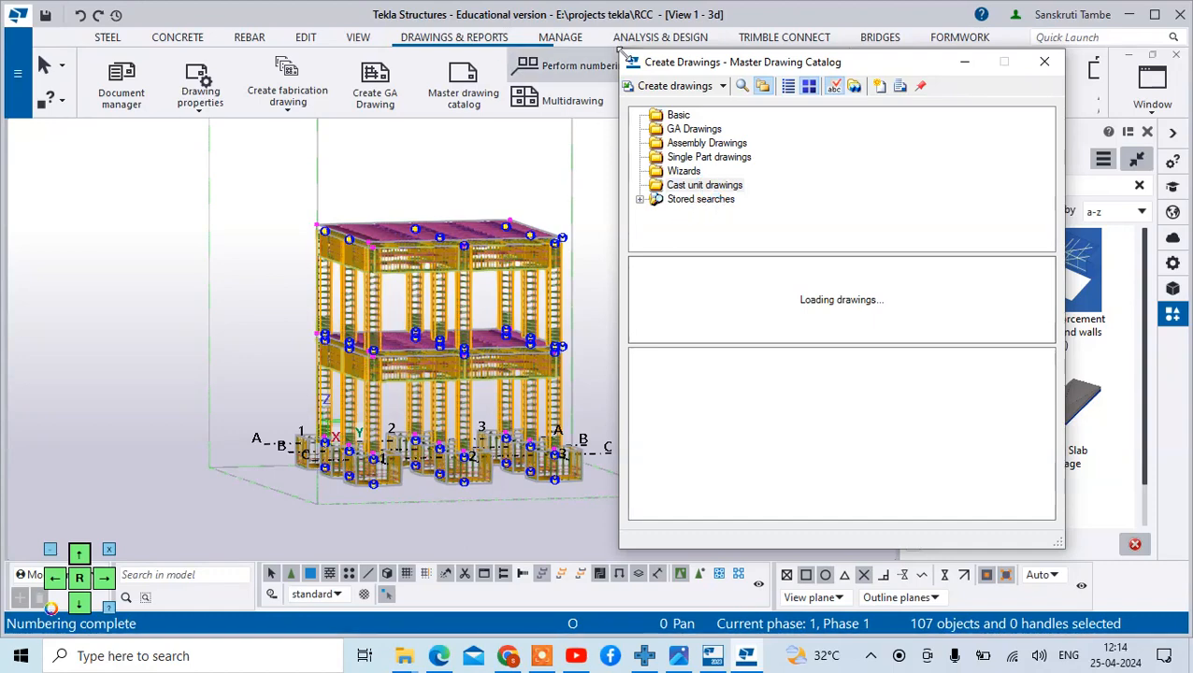
{"action": "left_click", "coordinate": [737, 186]}
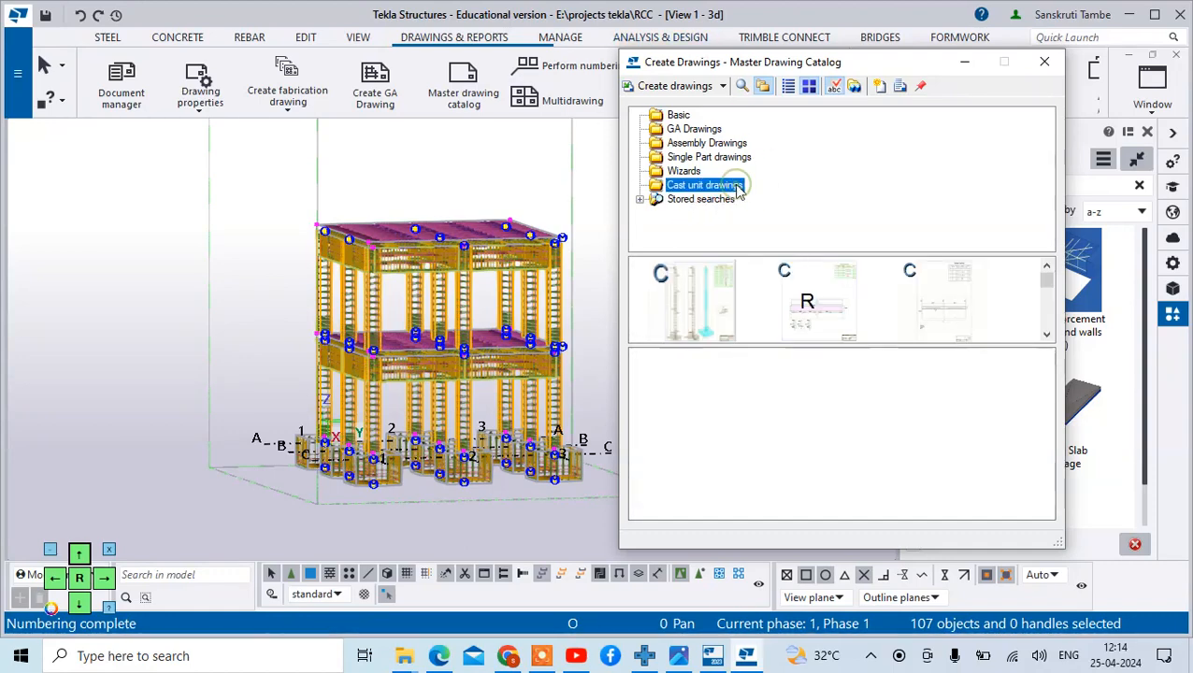
{"action": "left_click_drag", "start_coordinate": [1048, 278], "coordinate": [1051, 288]}
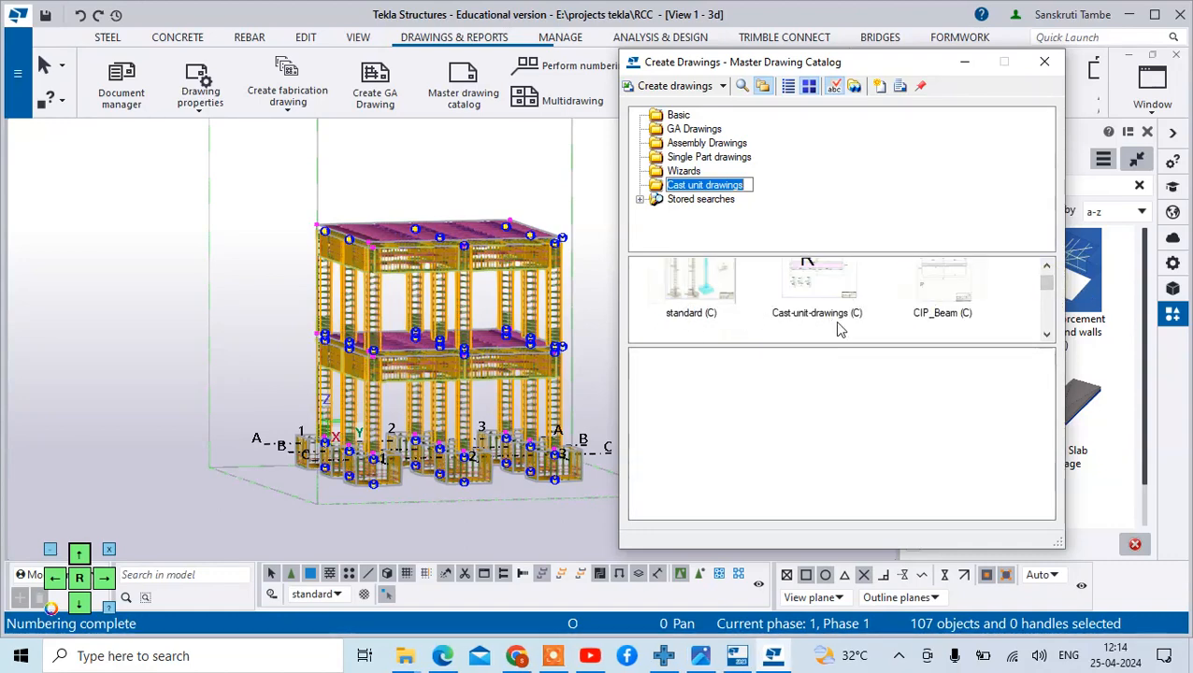
{"action": "left_click", "coordinate": [1047, 335]}
{"action": "left_click", "coordinate": [1047, 335]}
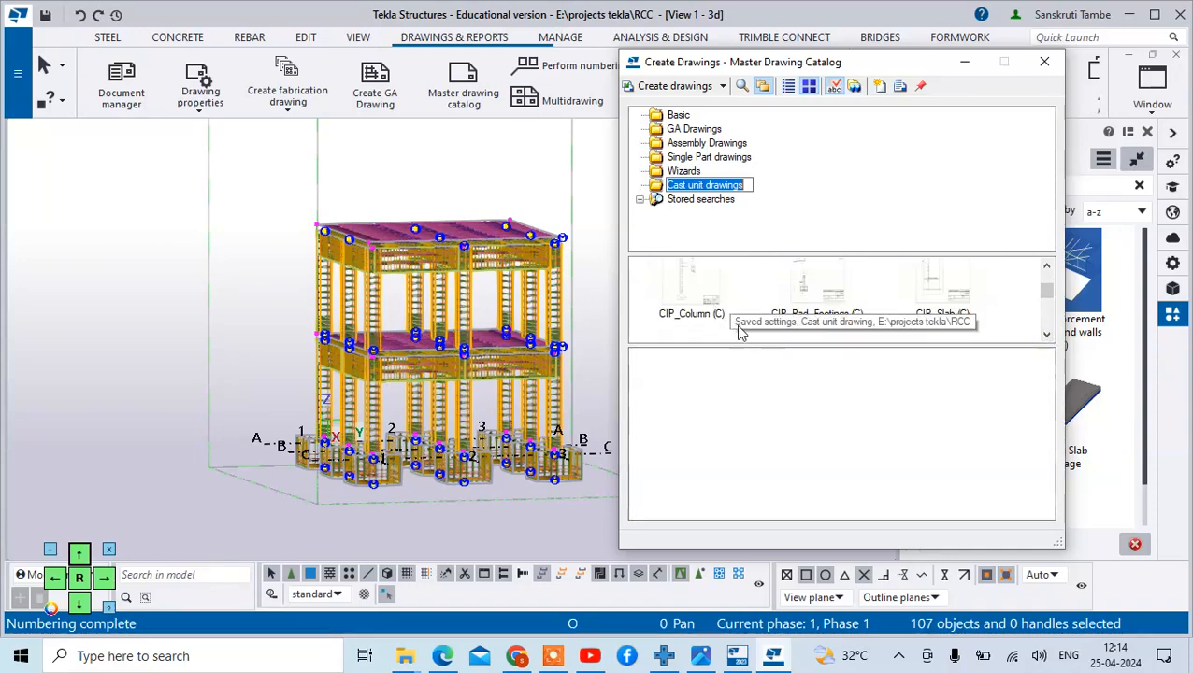
{"action": "scroll", "coordinate": [976, 314], "scroll_direction": "down", "scroll_amount": 1}
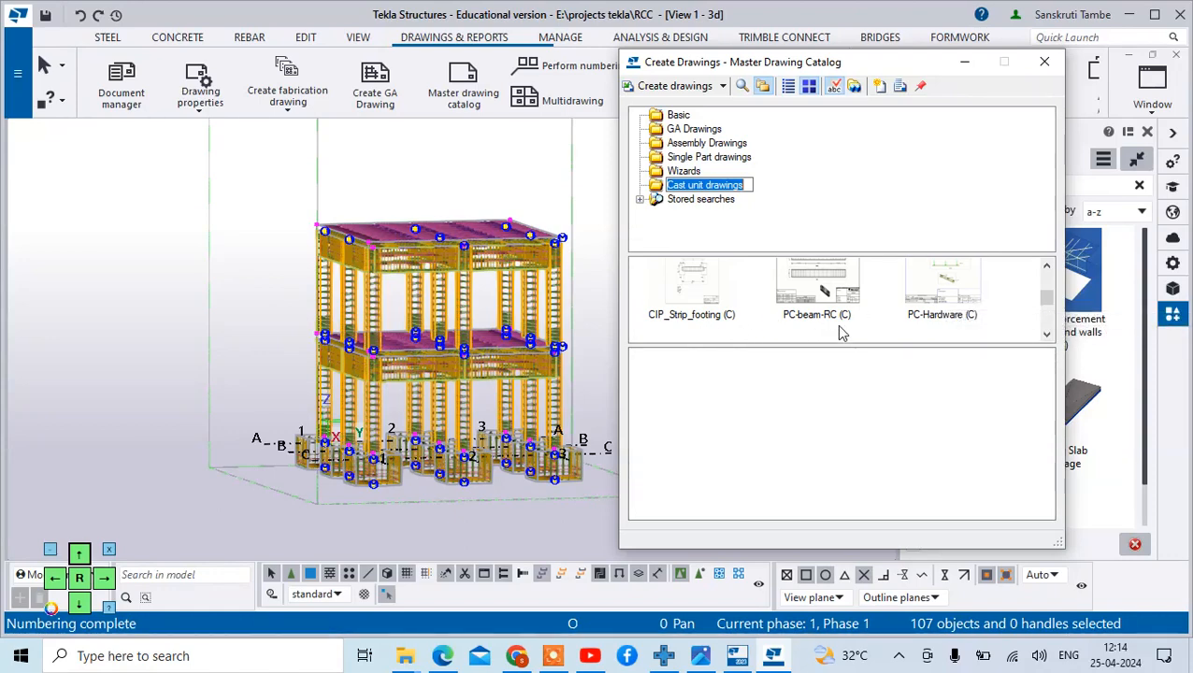
{"action": "left_click", "coordinate": [1048, 335]}
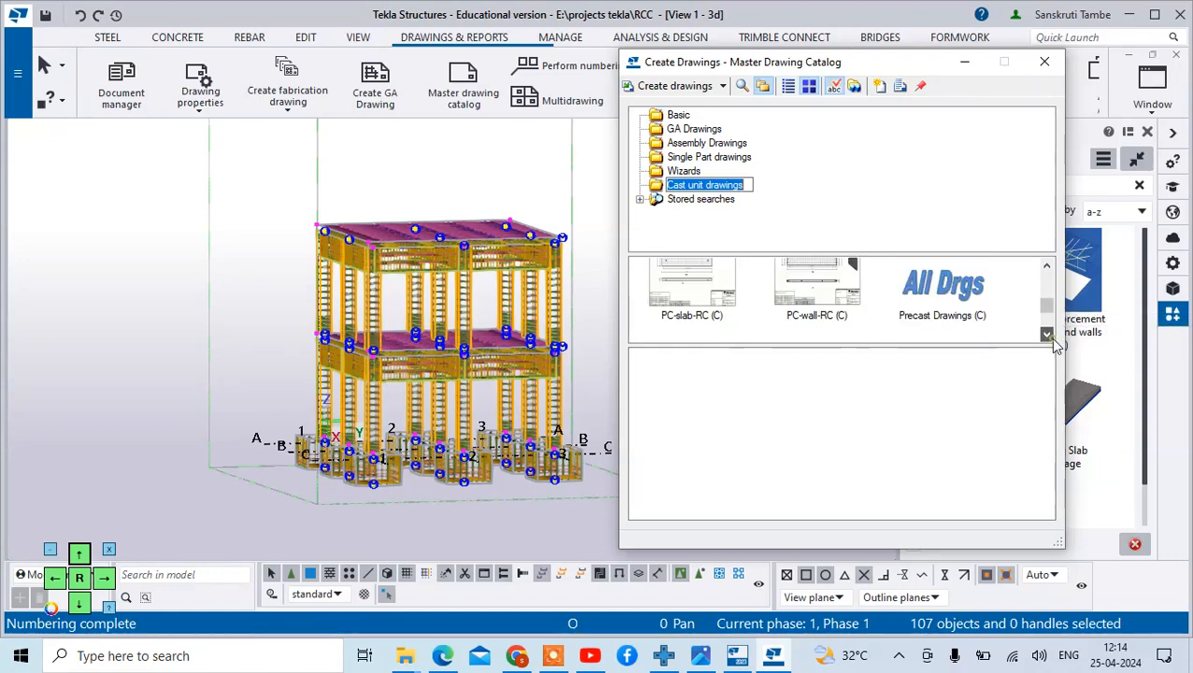
{"action": "left_click", "coordinate": [1047, 335]}
{"action": "left_click", "coordinate": [1047, 335]}
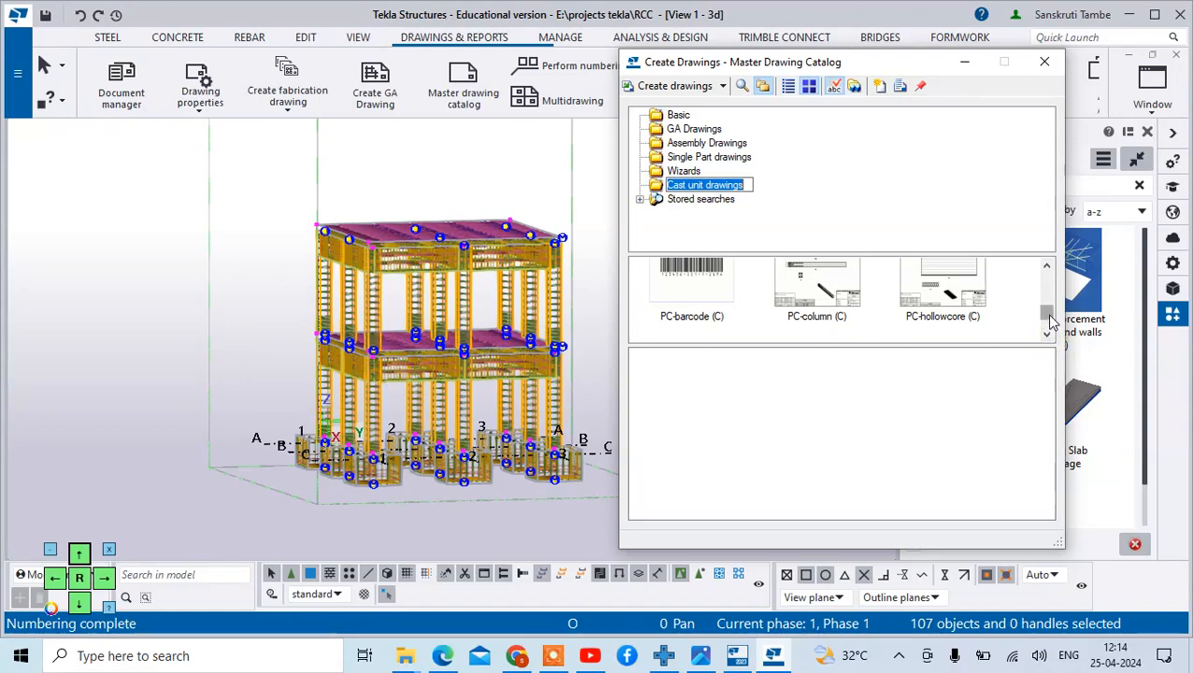
{"action": "left_click_drag", "start_coordinate": [1048, 321], "coordinate": [1049, 281]}
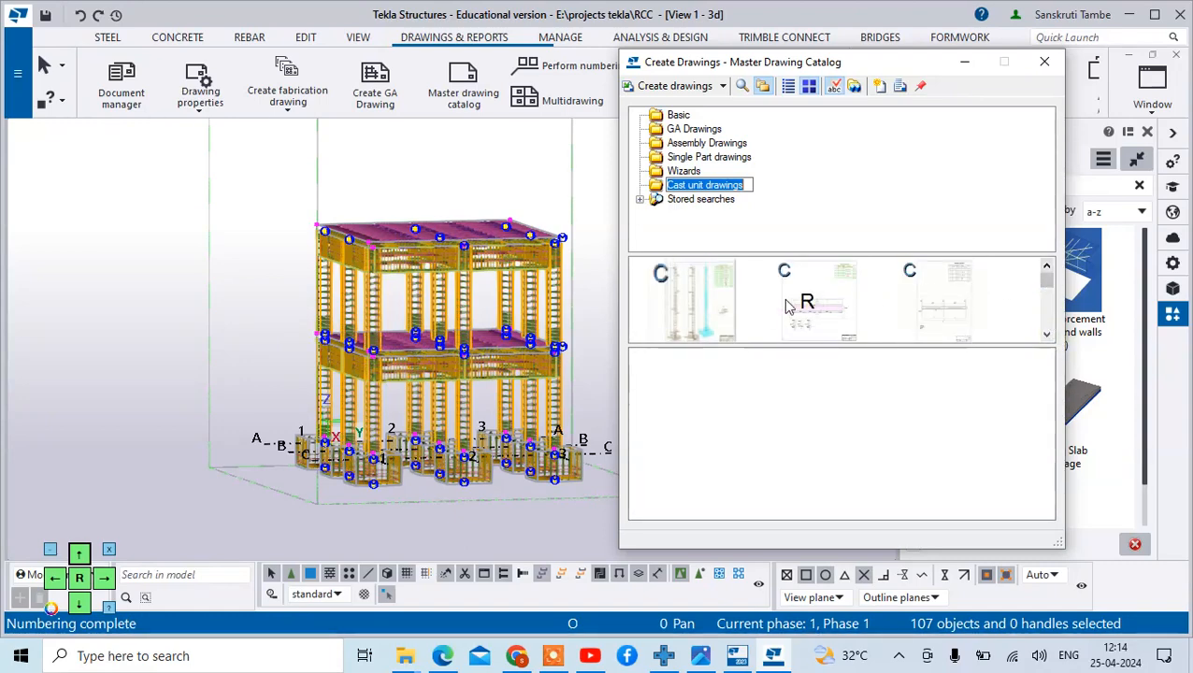
Select the Cast-unit-drawings, CIP_Beam, CIP_Column, CIP_Pad_Footings and CIP_Slab drawing settings together
{"action": "left_click", "coordinate": [847, 313]}
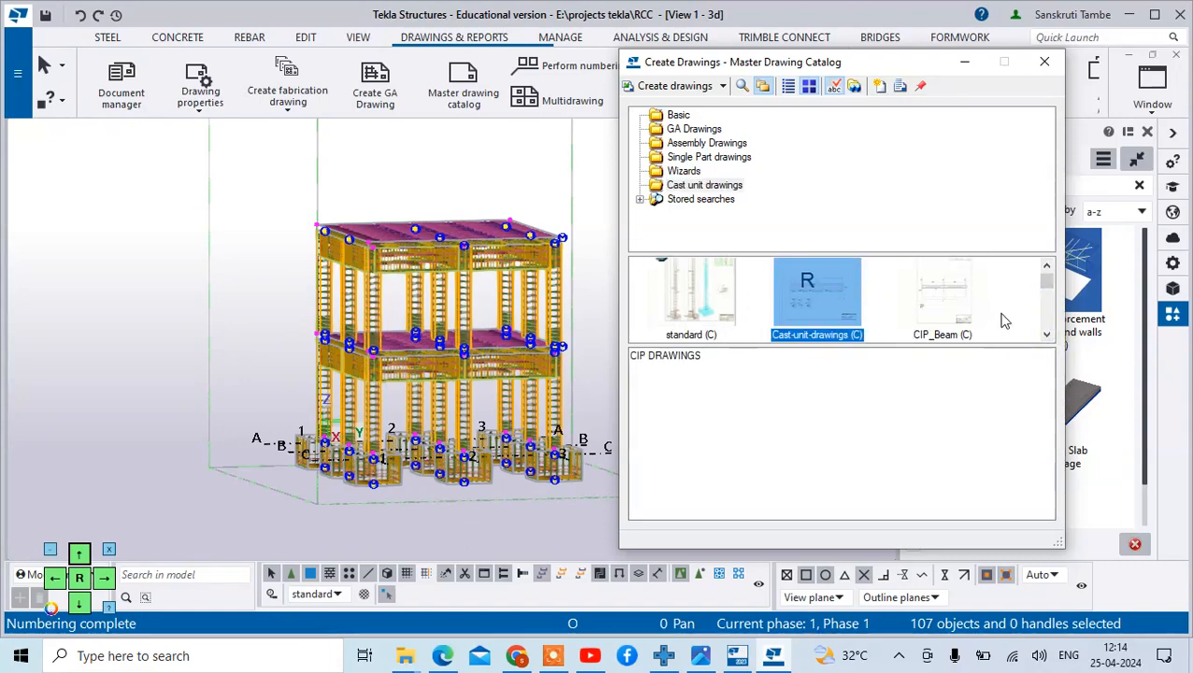
{"action": "left_click", "coordinate": [940, 300], "text": "ctrl"}
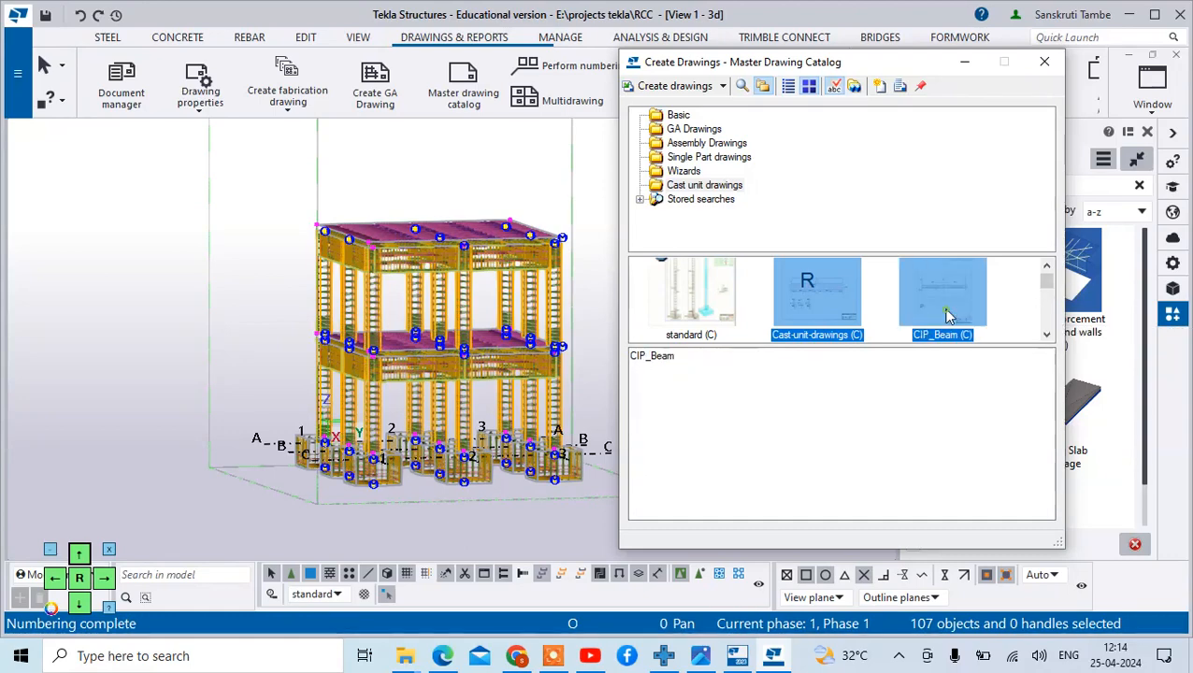
{"action": "left_click", "coordinate": [1048, 298]}
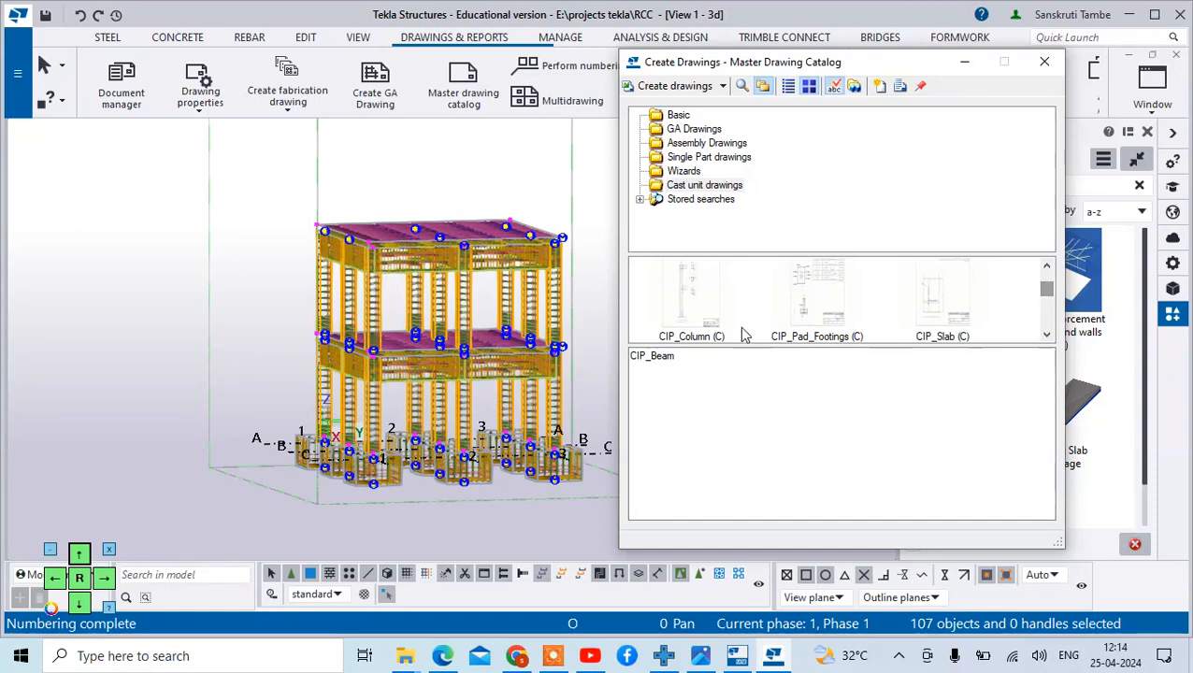
{"action": "left_click", "coordinate": [700, 313], "text": "ctrl"}
{"action": "left_click", "coordinate": [824, 315], "text": "ctrl"}
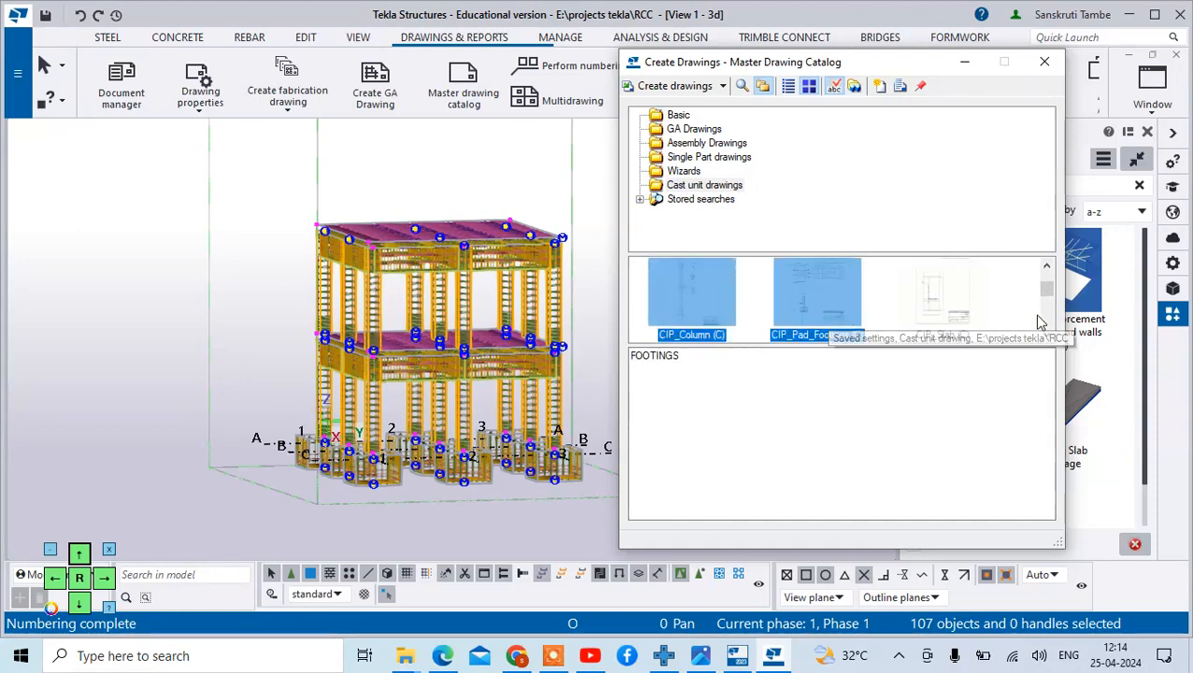
{"action": "left_click", "coordinate": [943, 297], "text": "ctrl"}
{"action": "scroll", "coordinate": [1044, 293], "scroll_direction": "up", "scroll_amount": 1}
{"action": "scroll", "coordinate": [1044, 292], "scroll_direction": "down", "scroll_amount": 2}
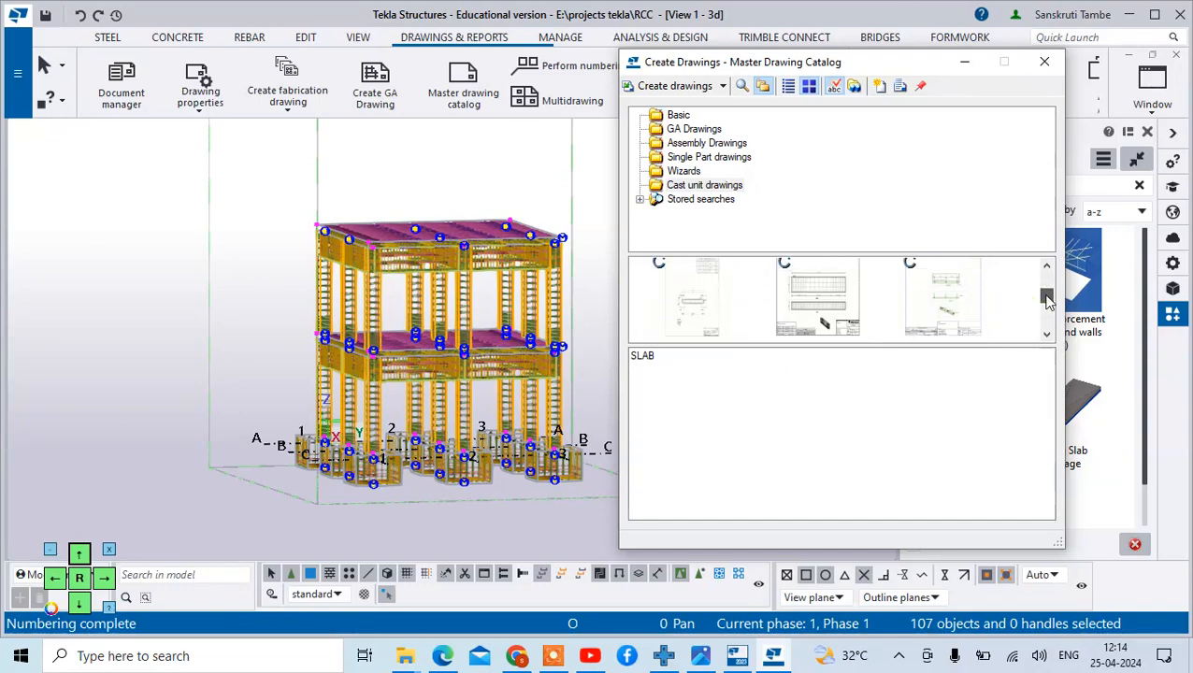
{"action": "scroll", "coordinate": [1046, 298], "scroll_direction": "up", "scroll_amount": 2}
{"action": "scroll", "coordinate": [1046, 298], "scroll_direction": "down", "scroll_amount": 1}
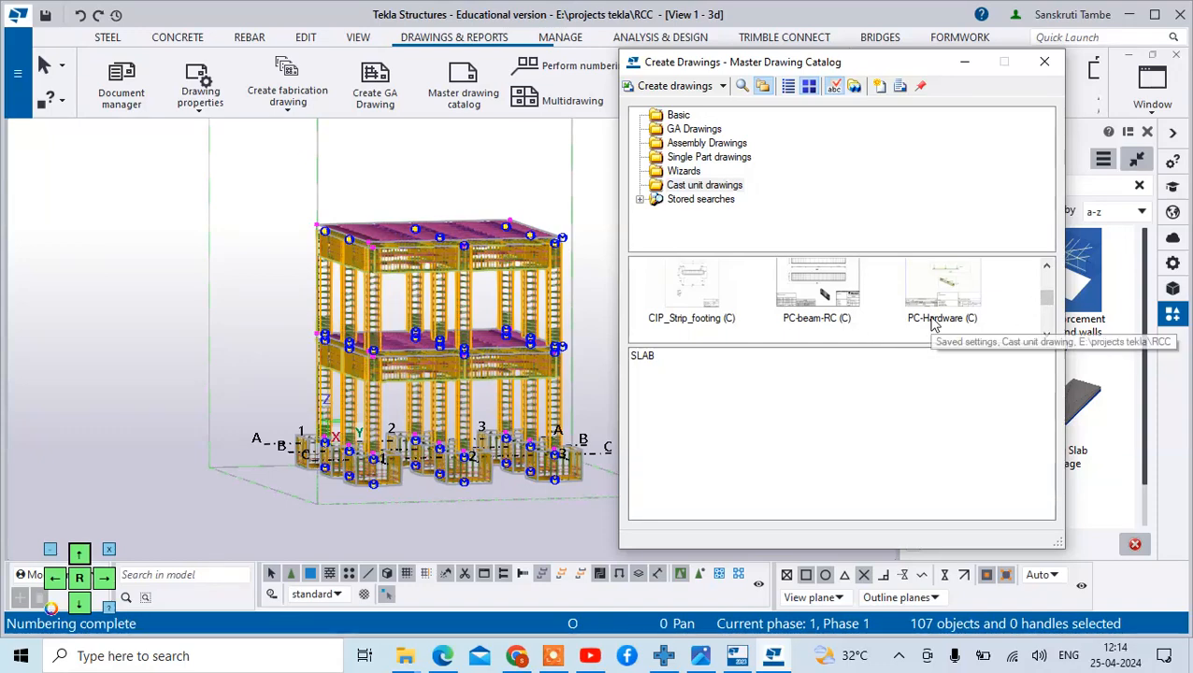
Add the standard setting to the selected drawing settings and create the drawings for the selected model objects
{"action": "left_click_drag", "start_coordinate": [1052, 302], "coordinate": [1046, 274]}
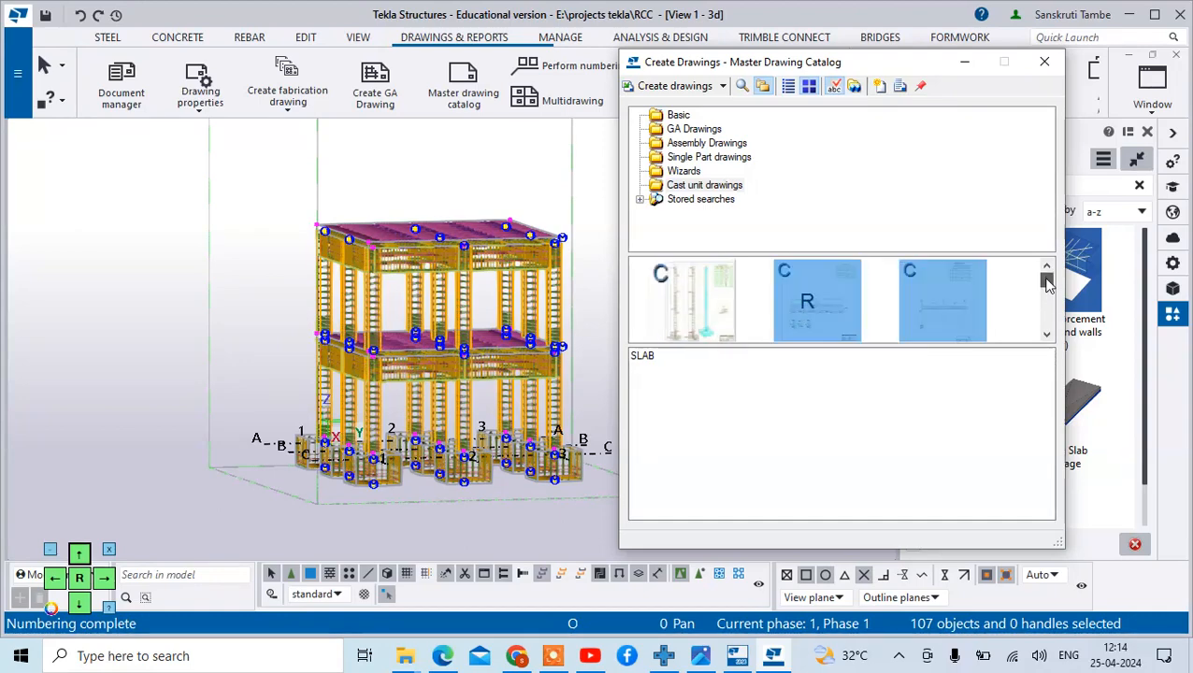
{"action": "left_click", "coordinate": [732, 299]}
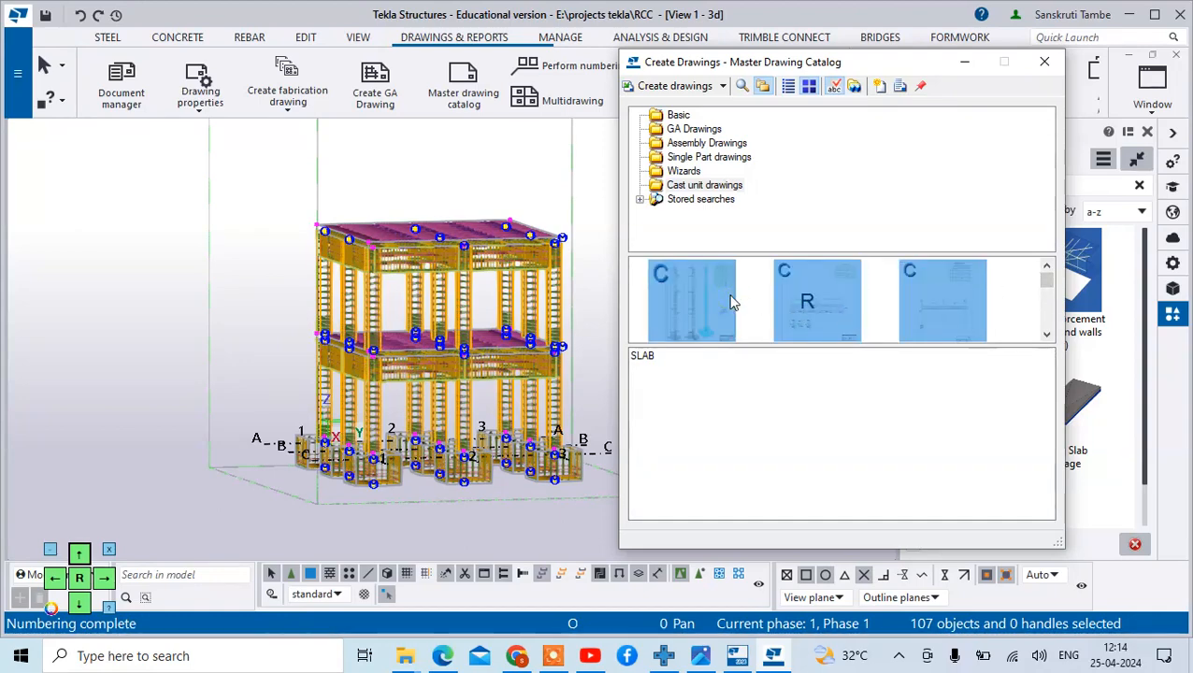
{"action": "left_click", "coordinate": [817, 299], "text": "shift"}
{"action": "left_click", "coordinate": [942, 297], "text": "shift"}
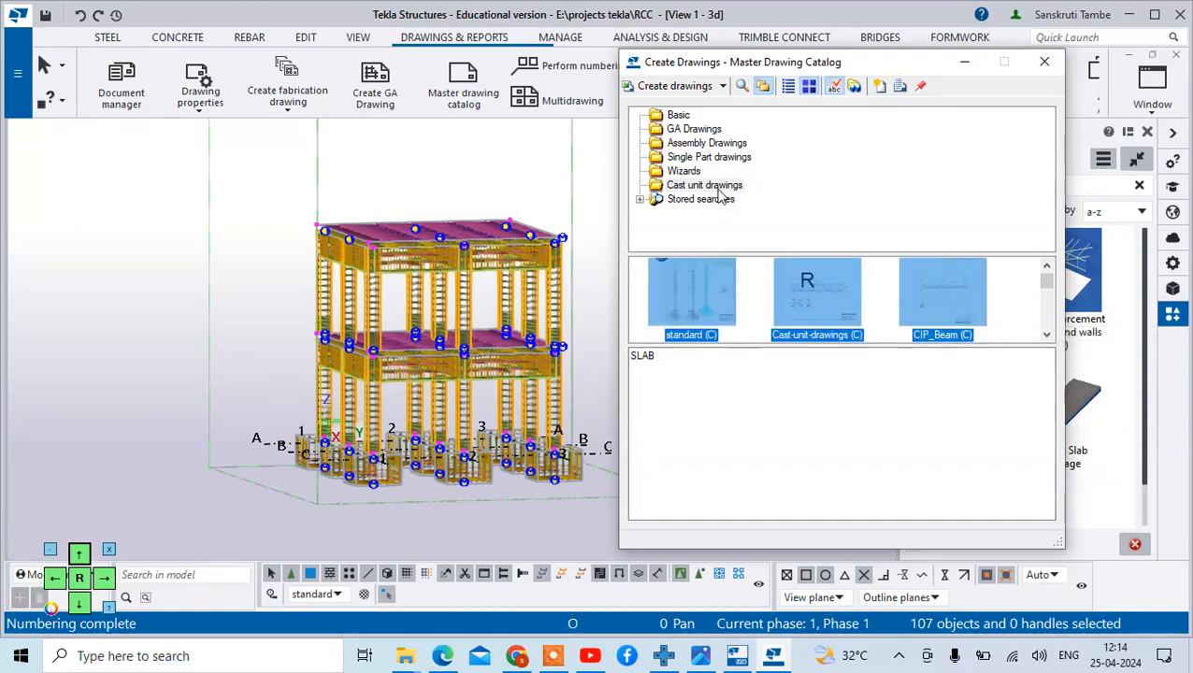
{"action": "left_click", "coordinate": [691, 90]}
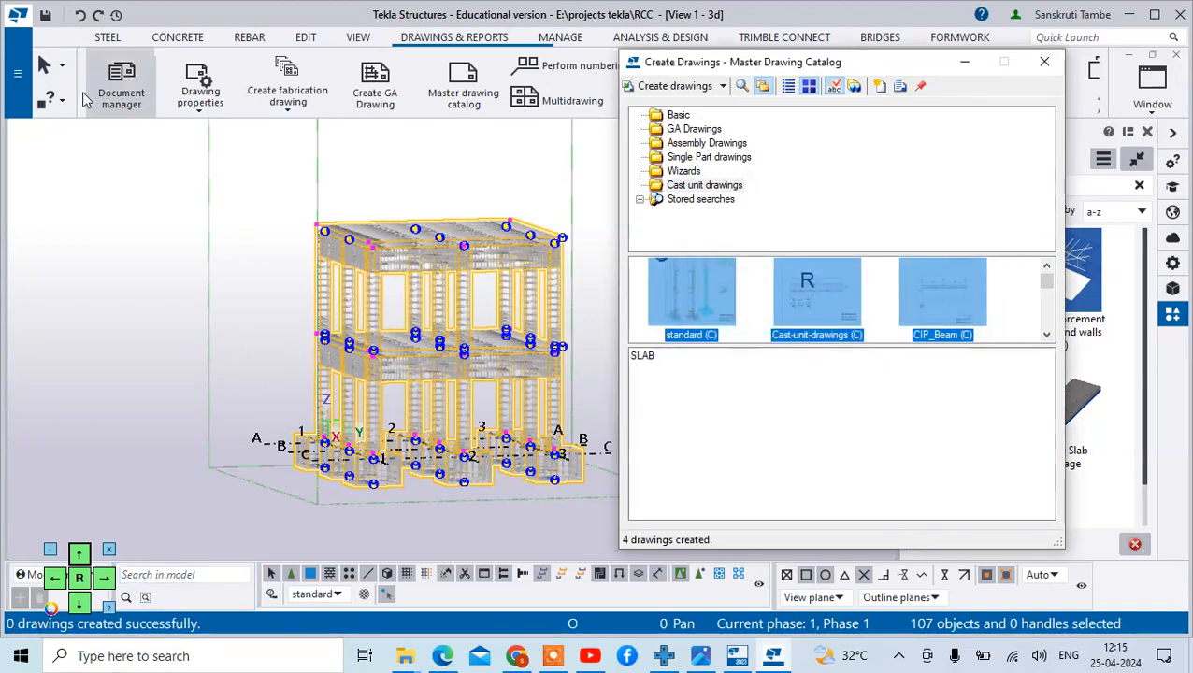
List the cast unit drawings in the document manager, open the one created at 12:15:01, and close the manager
{"action": "left_click", "coordinate": [116, 84]}
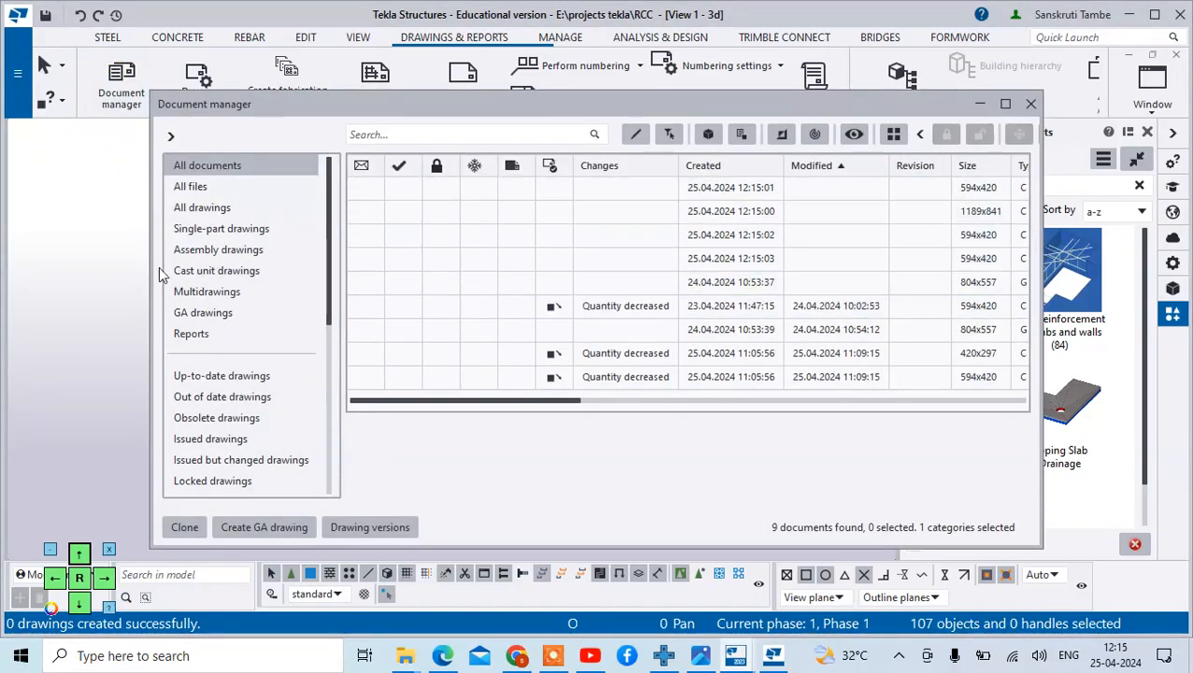
{"action": "left_click", "coordinate": [191, 271]}
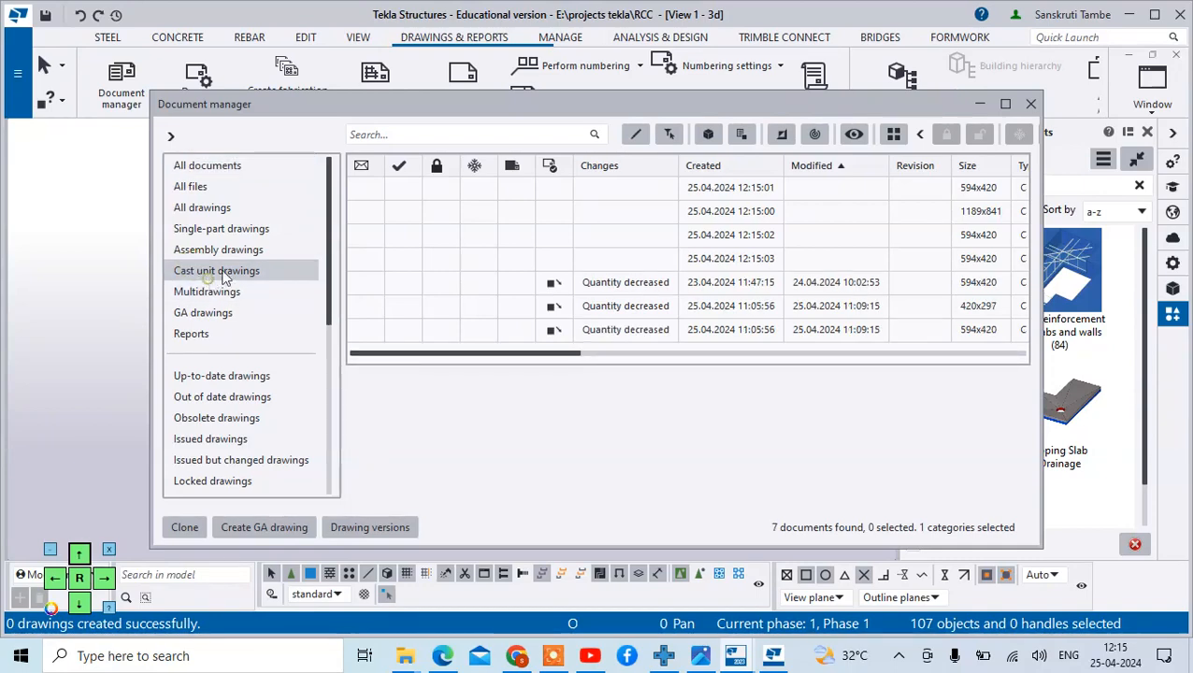
{"action": "left_click", "coordinate": [760, 193]}
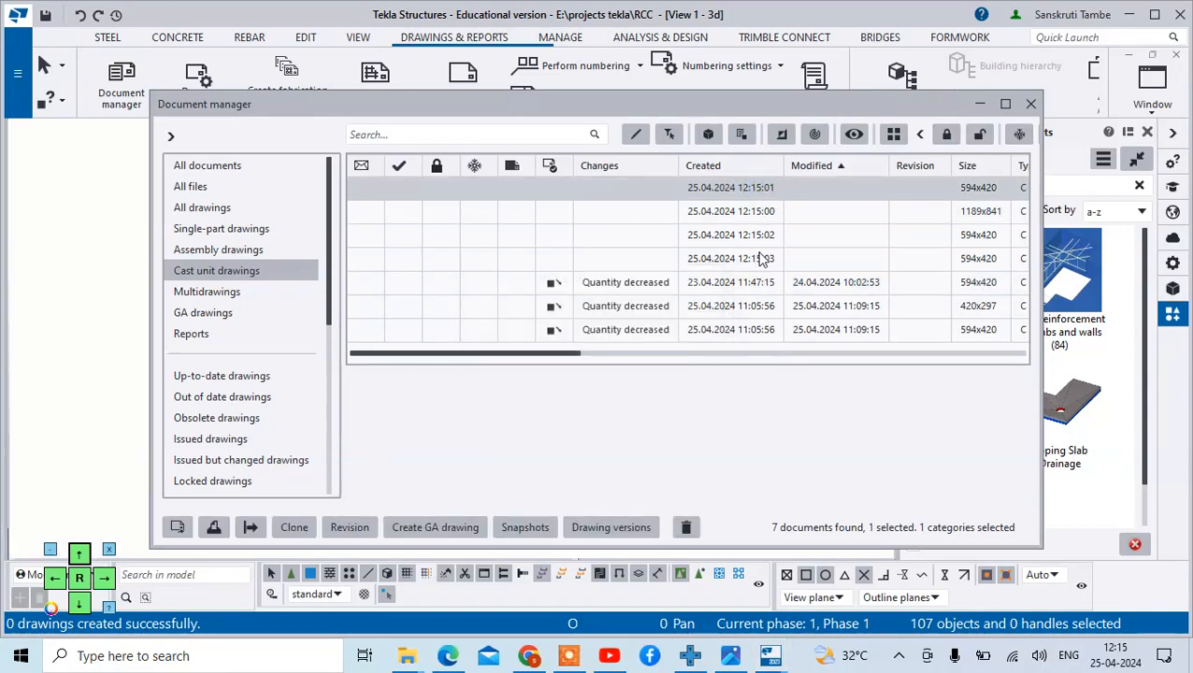
{"action": "left_click", "coordinate": [1030, 105]}
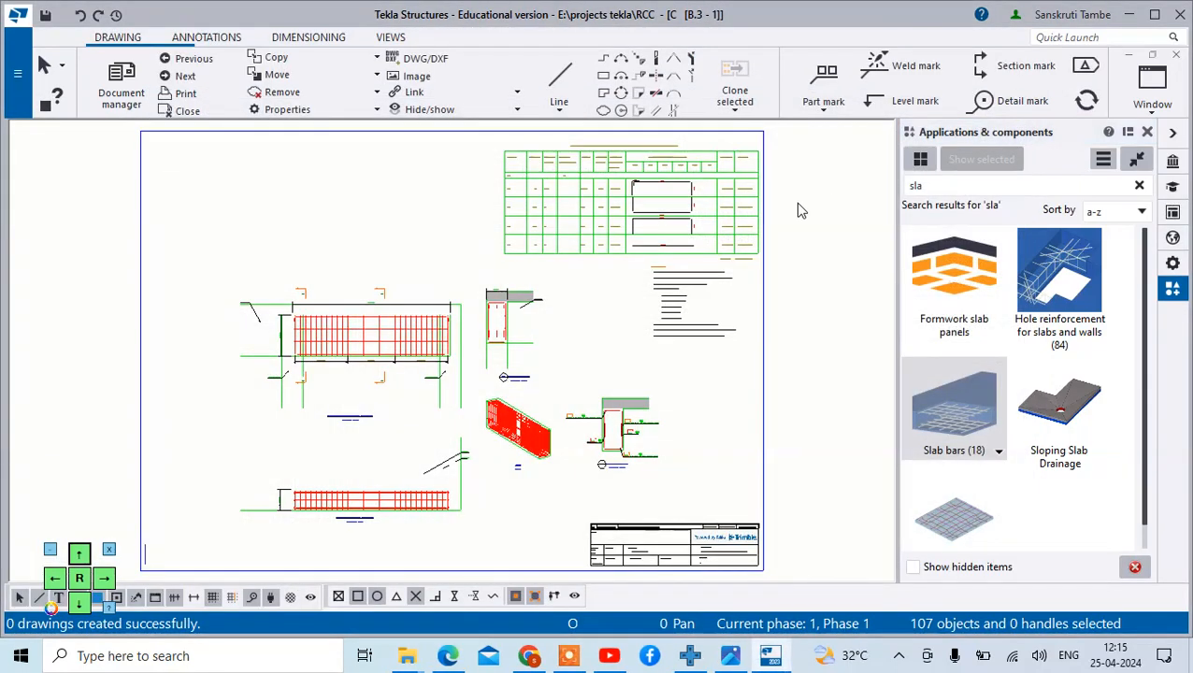
Examine the beam drawing's title block, top view, sections, bending schedule, notes and reinforcement views
{"action": "scroll", "coordinate": [583, 433], "scroll_direction": "up", "scroll_amount": 6}
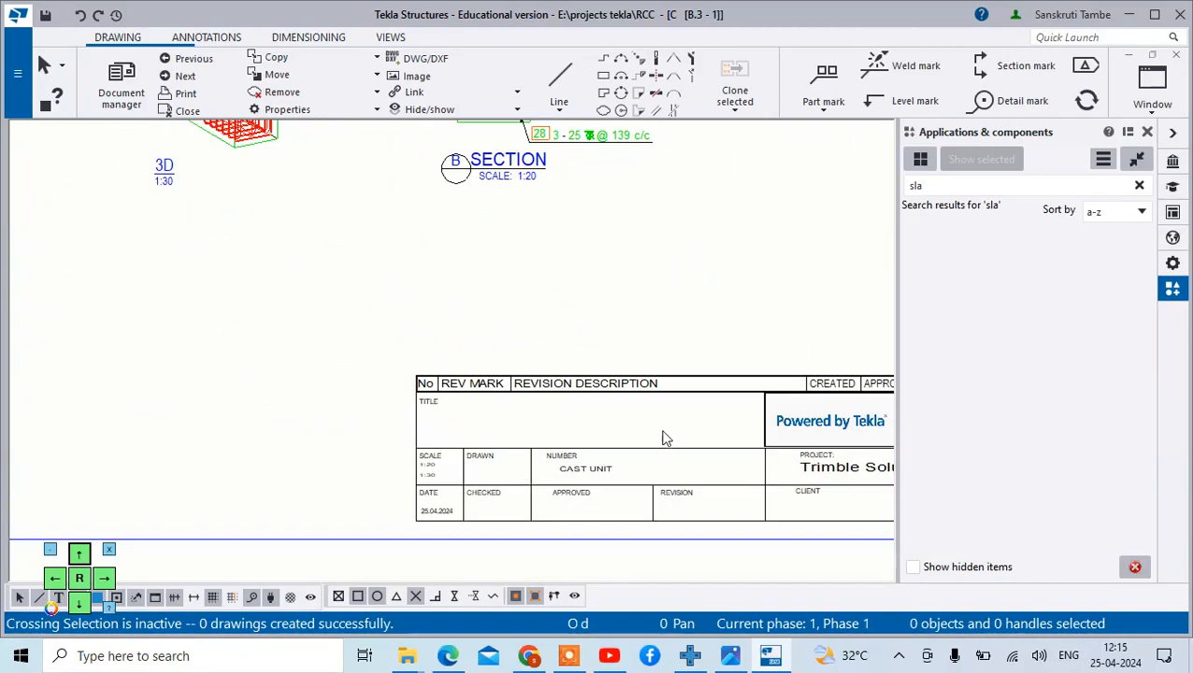
{"action": "scroll", "coordinate": [666, 388], "scroll_direction": "down", "scroll_amount": 5}
{"action": "scroll", "coordinate": [369, 434], "scroll_direction": "up", "scroll_amount": 6}
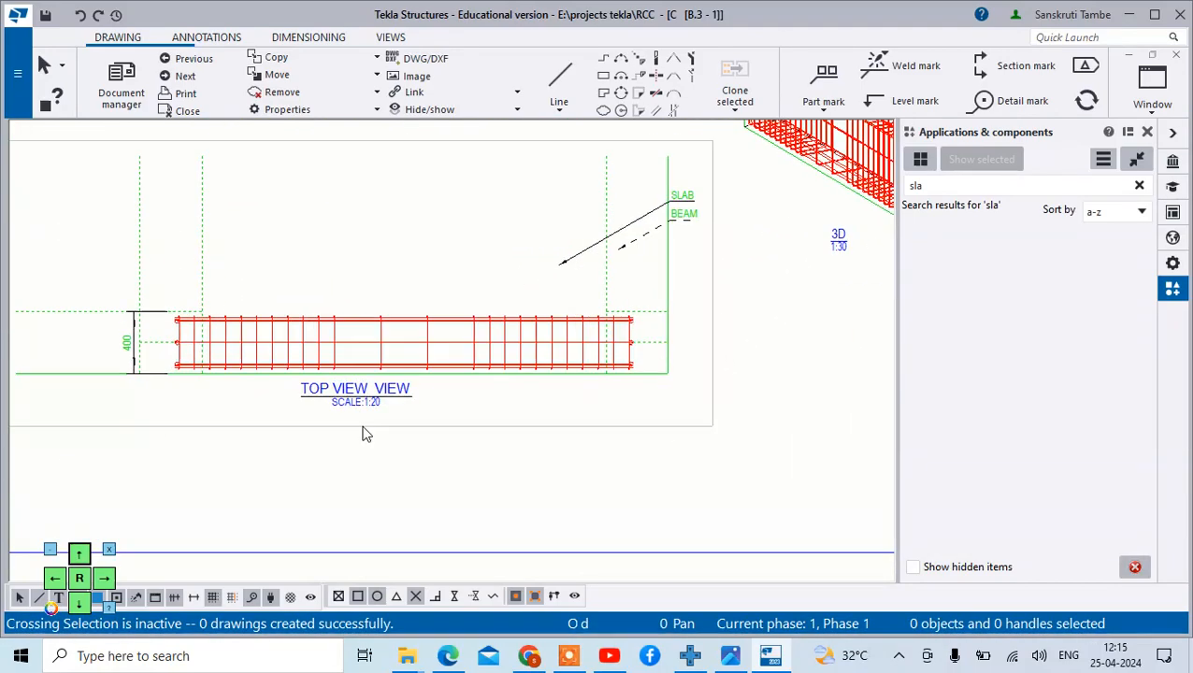
{"action": "scroll", "coordinate": [372, 434], "scroll_direction": "down", "scroll_amount": 6}
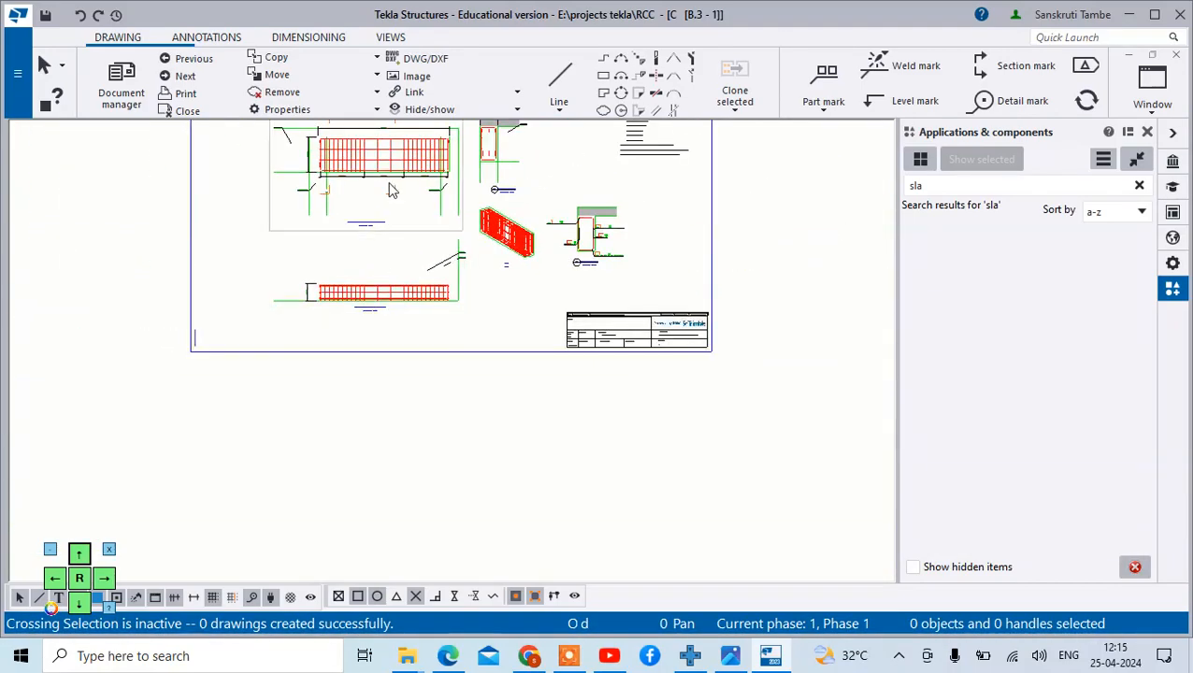
{"action": "scroll", "coordinate": [394, 177], "scroll_direction": "up", "scroll_amount": 2}
{"action": "scroll", "coordinate": [394, 171], "scroll_direction": "down", "scroll_amount": 6}
{"action": "scroll", "coordinate": [408, 204], "scroll_direction": "up", "scroll_amount": 5}
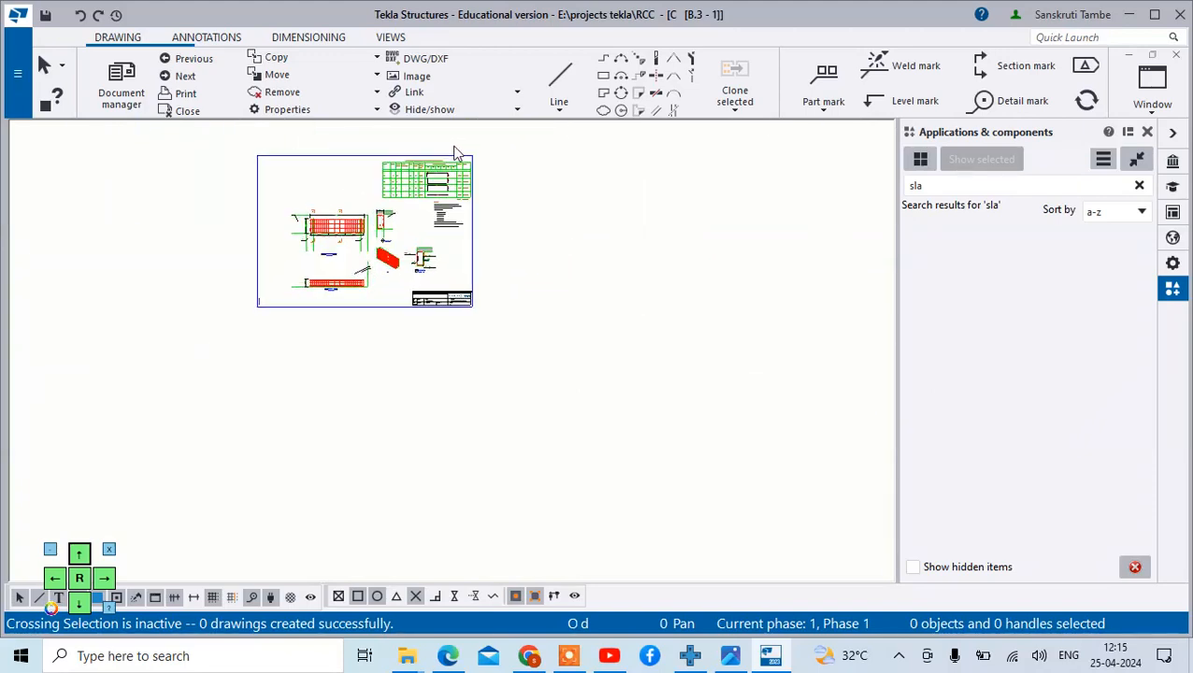
{"action": "scroll", "coordinate": [410, 196], "scroll_direction": "up", "scroll_amount": 2}
{"action": "scroll", "coordinate": [316, 166], "scroll_direction": "up", "scroll_amount": 2}
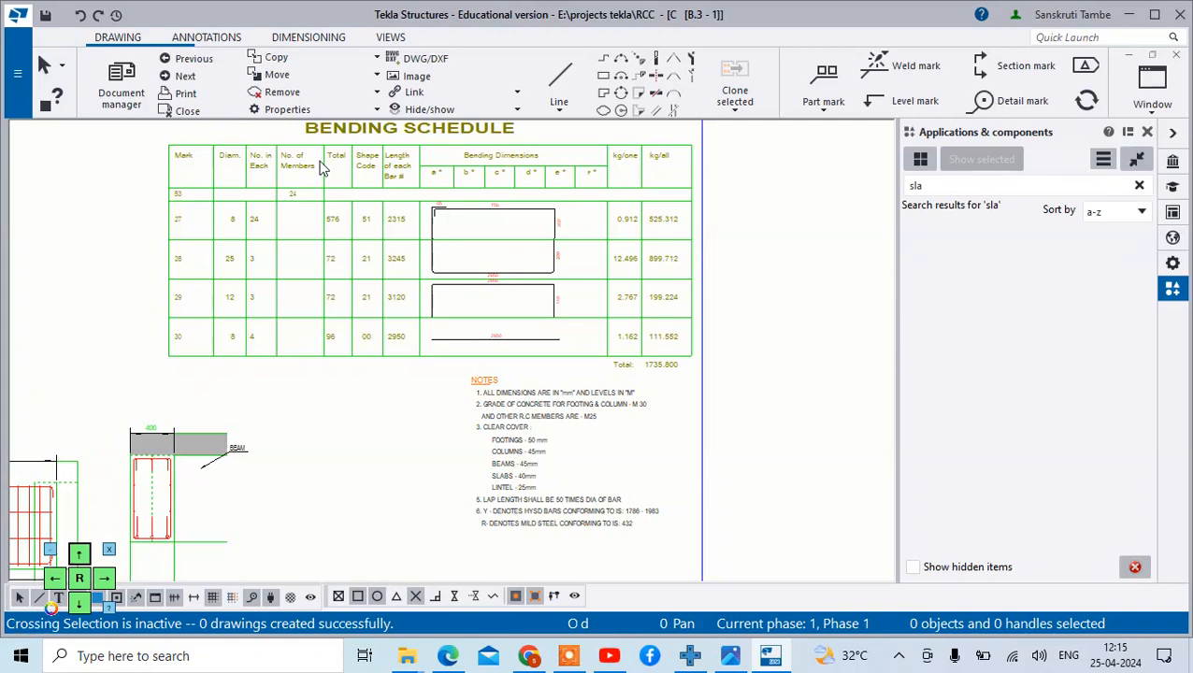
{"action": "scroll", "coordinate": [337, 184], "scroll_direction": "down", "scroll_amount": 4}
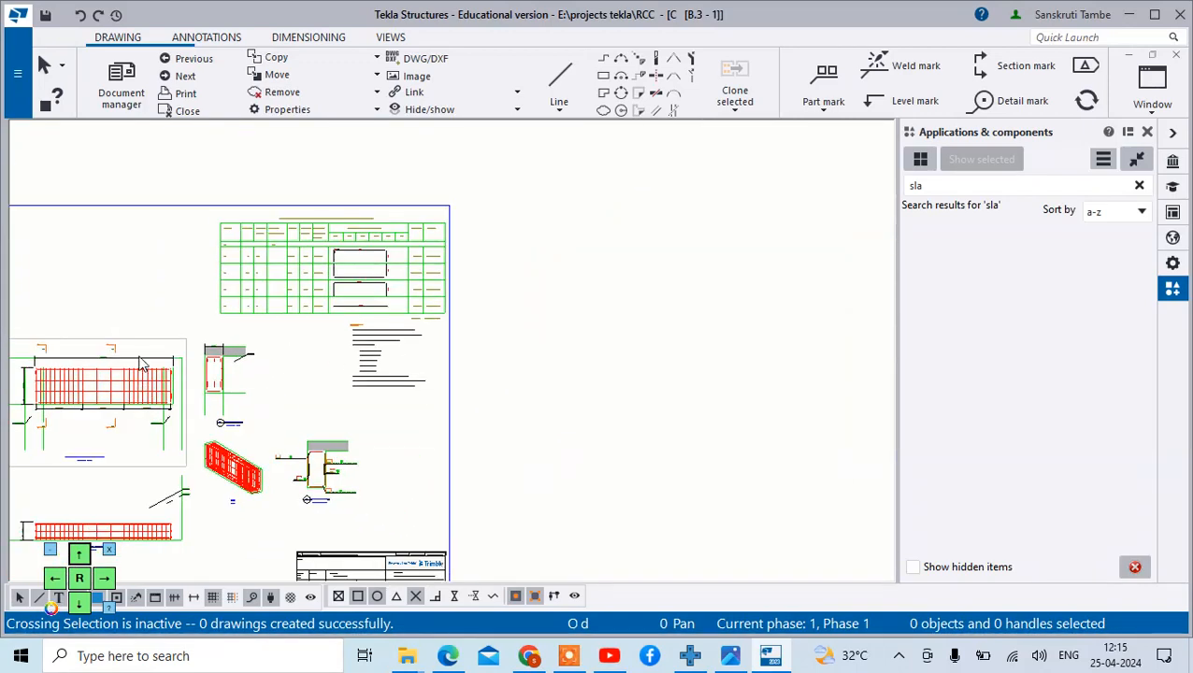
{"action": "scroll", "coordinate": [21, 393], "scroll_direction": "up", "scroll_amount": 2}
{"action": "scroll", "coordinate": [438, 318], "scroll_direction": "down", "scroll_amount": 4}
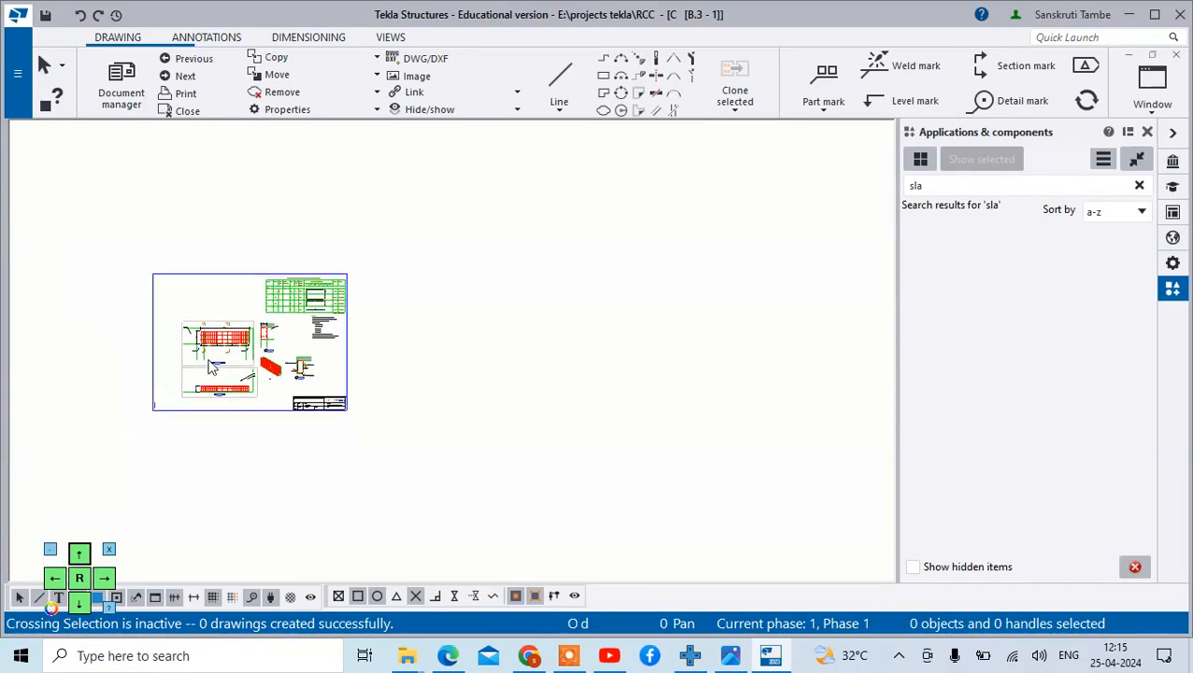
Examine the beam drawing's front view, top view, 3D reinforcement view and section A
{"action": "scroll", "coordinate": [208, 354], "scroll_direction": "up", "scroll_amount": 3}
{"action": "scroll", "coordinate": [198, 323], "scroll_direction": "up", "scroll_amount": 5}
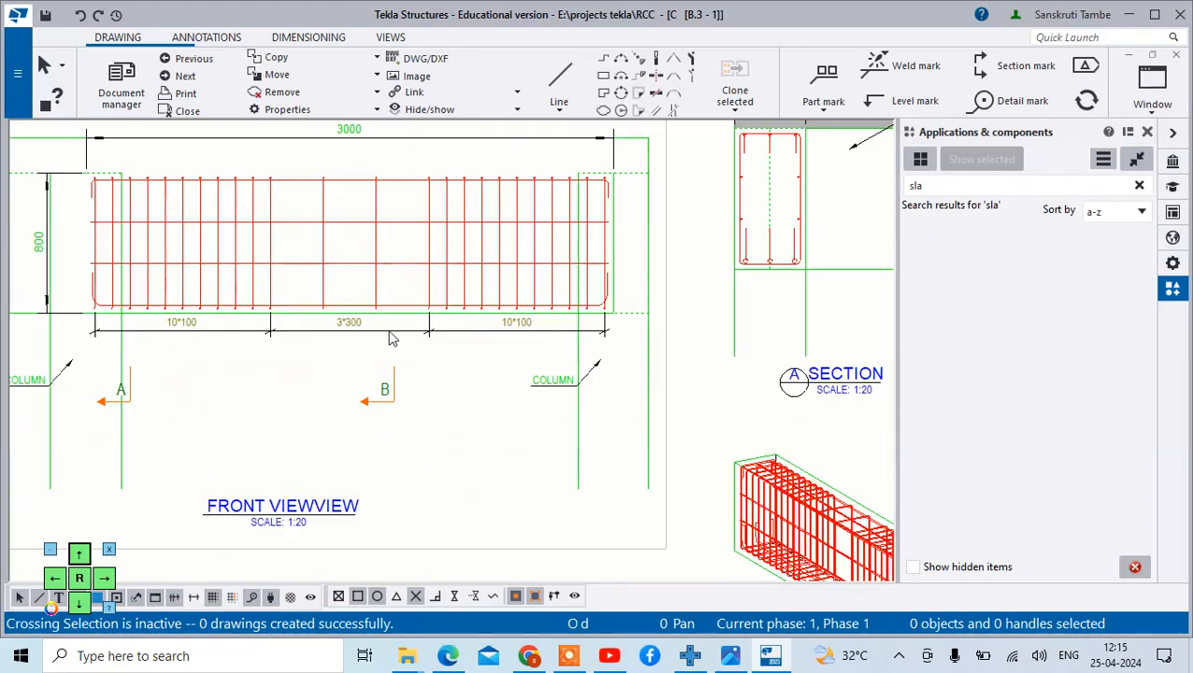
{"action": "scroll", "coordinate": [424, 425], "scroll_direction": "down", "scroll_amount": 2}
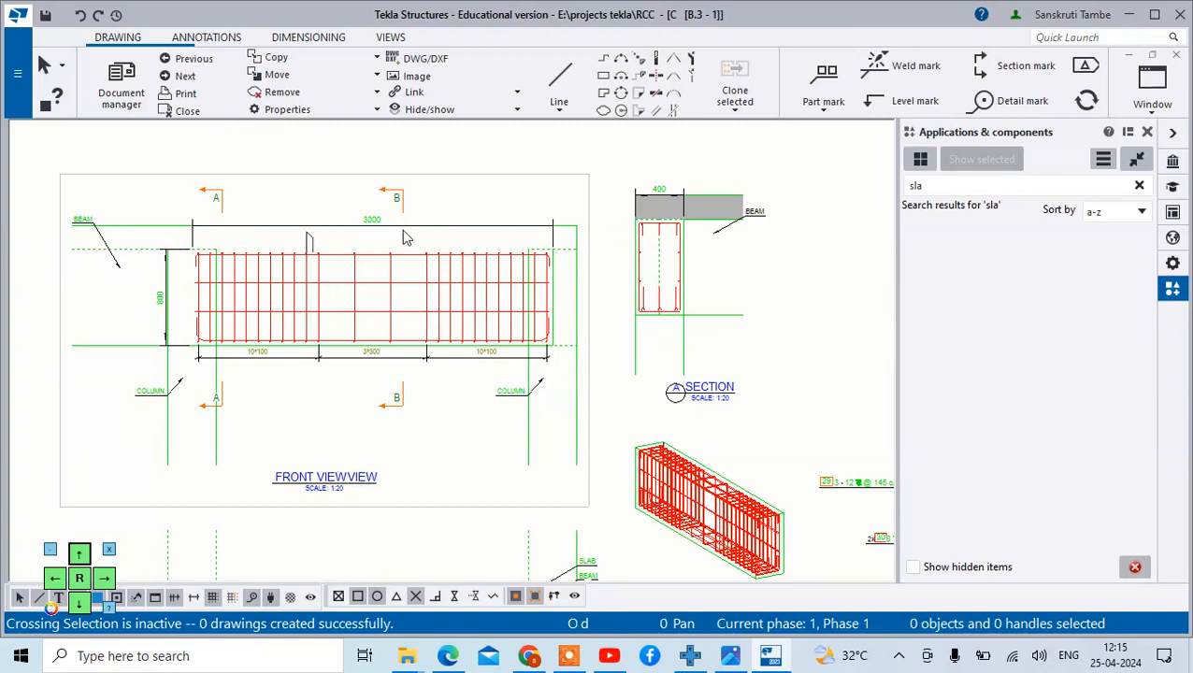
{"action": "scroll", "coordinate": [460, 233], "scroll_direction": "down", "scroll_amount": 1}
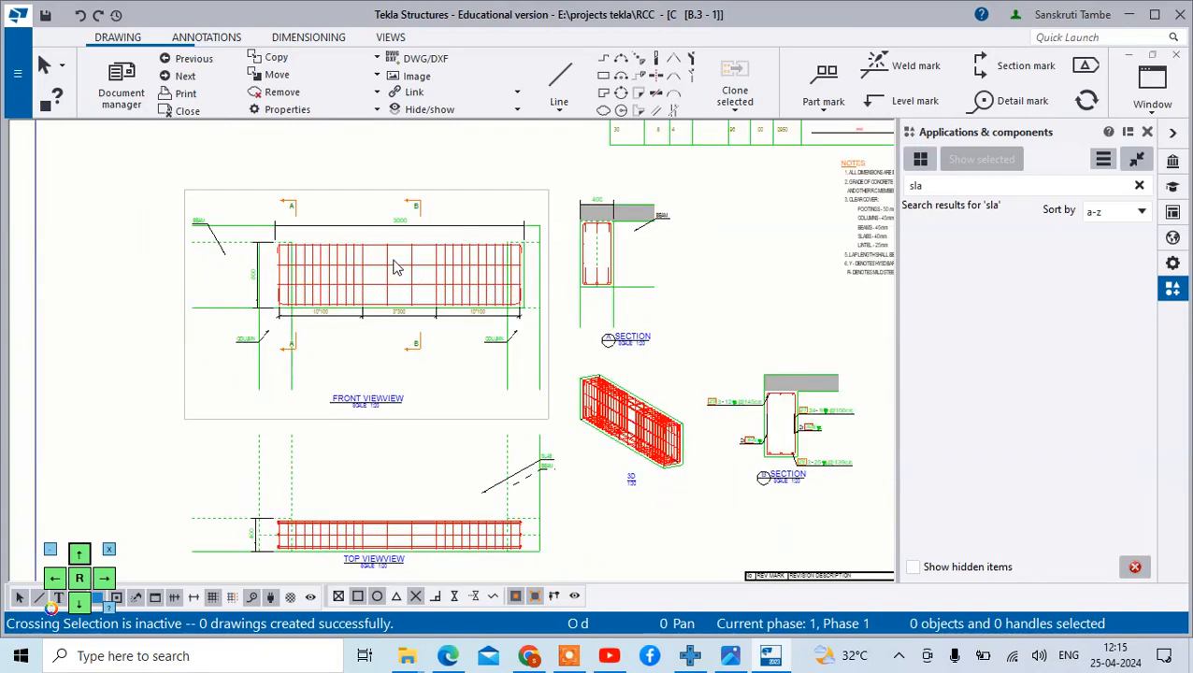
{"action": "scroll", "coordinate": [408, 512], "scroll_direction": "down", "scroll_amount": 1}
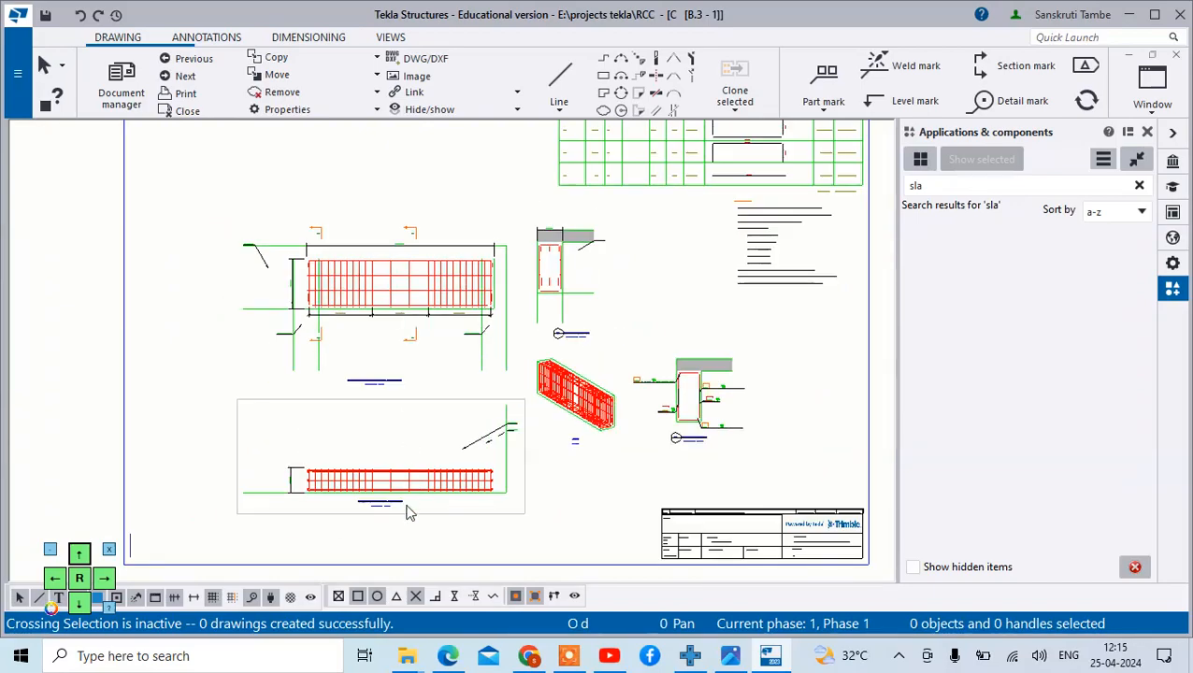
{"action": "scroll", "coordinate": [405, 511], "scroll_direction": "up", "scroll_amount": 3}
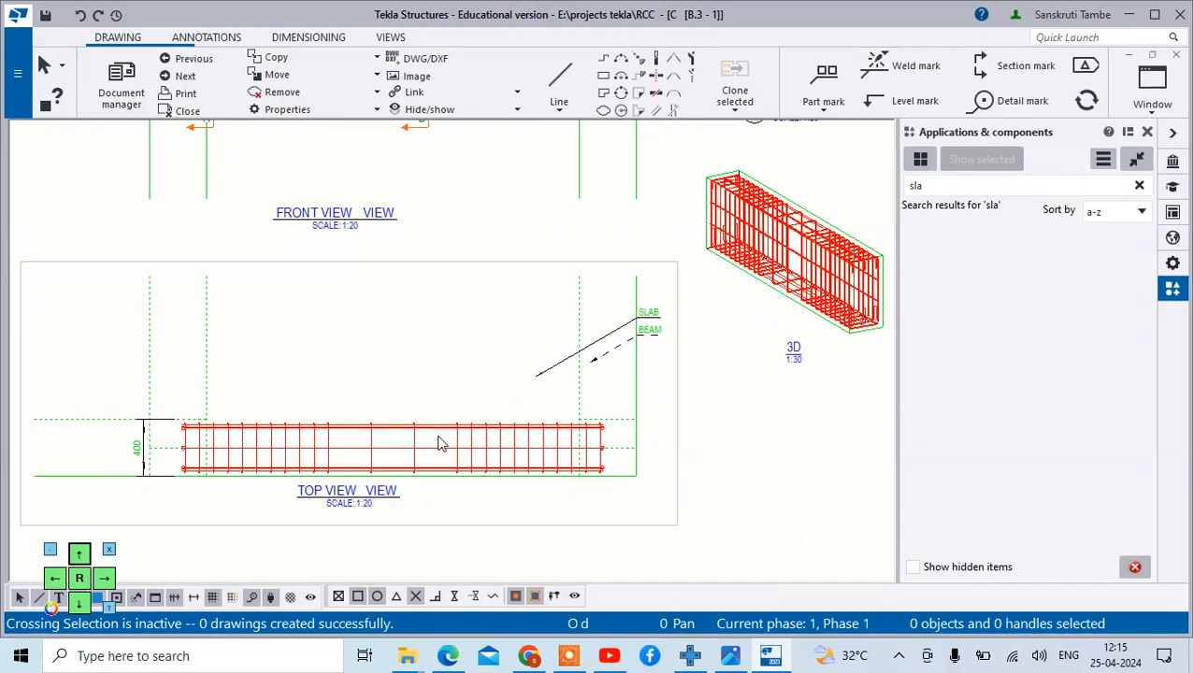
{"action": "scroll", "coordinate": [467, 411], "scroll_direction": "down", "scroll_amount": 1}
{"action": "scroll", "coordinate": [673, 337], "scroll_direction": "up", "scroll_amount": 4}
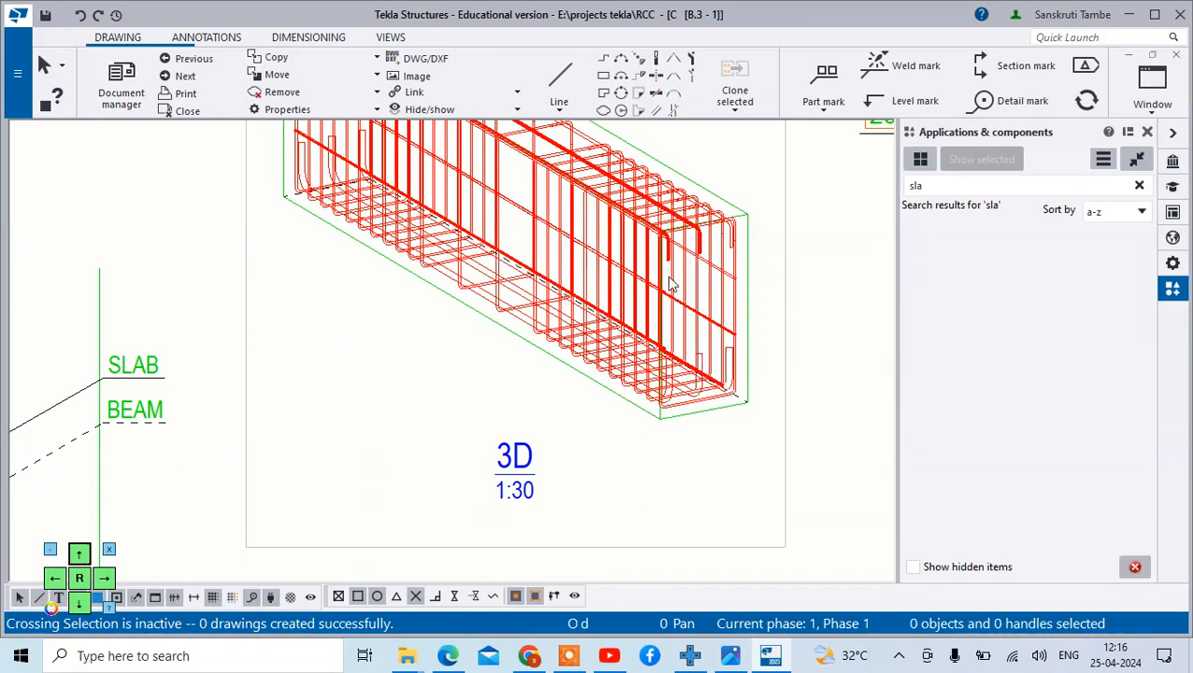
{"action": "scroll", "coordinate": [674, 271], "scroll_direction": "down", "scroll_amount": 4}
{"action": "scroll", "coordinate": [638, 221], "scroll_direction": "up", "scroll_amount": 5}
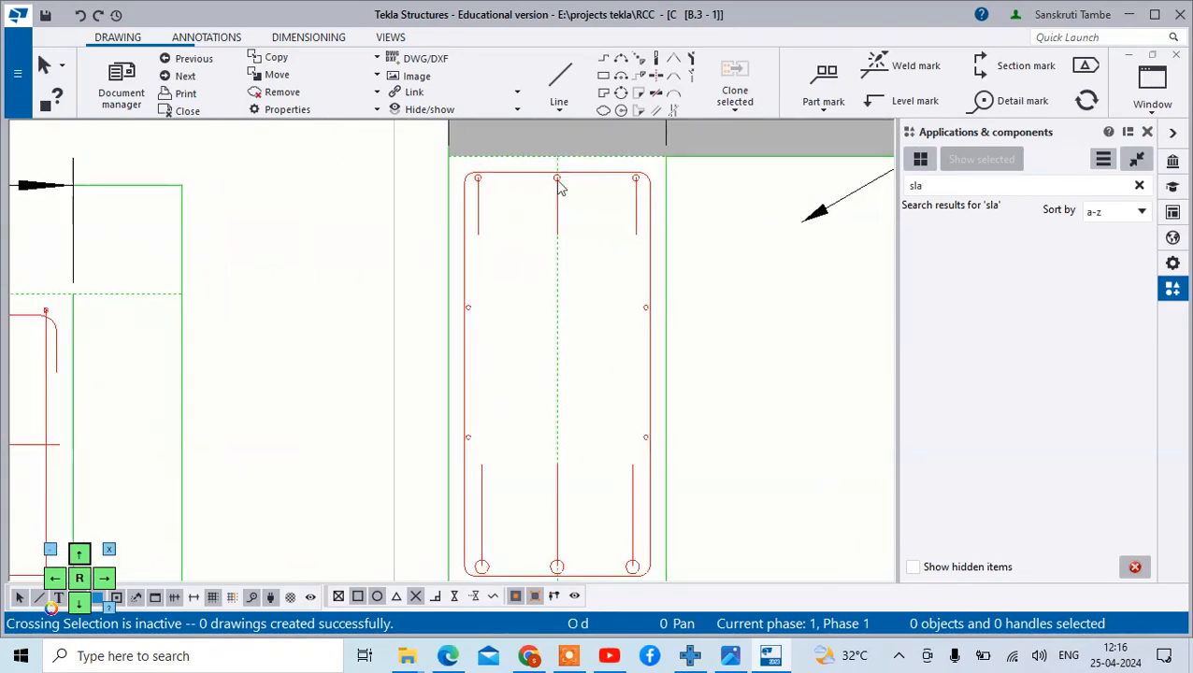
{"action": "scroll", "coordinate": [564, 265], "scroll_direction": "down", "scroll_amount": 3}
{"action": "scroll", "coordinate": [560, 274], "scroll_direction": "up", "scroll_amount": 1}
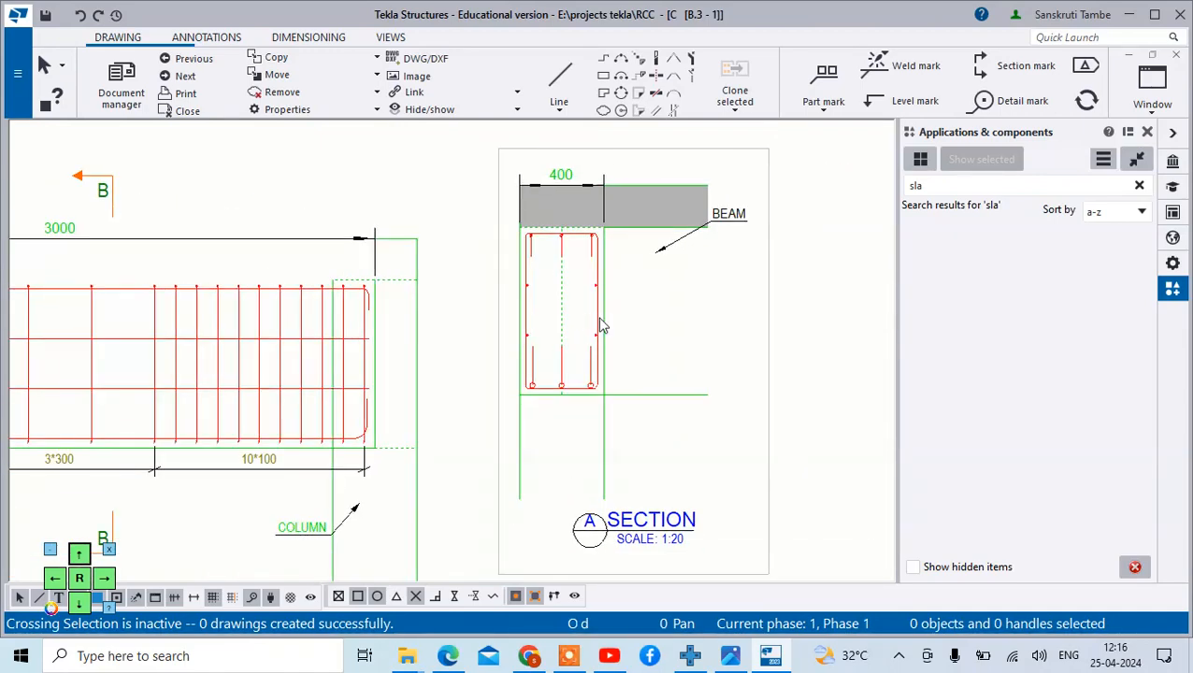
Add a mark to the bottom bars in section A using the applied mark properties
{"action": "left_click", "coordinate": [599, 323]}
{"action": "scroll", "coordinate": [600, 319], "scroll_direction": "up", "scroll_amount": 5}
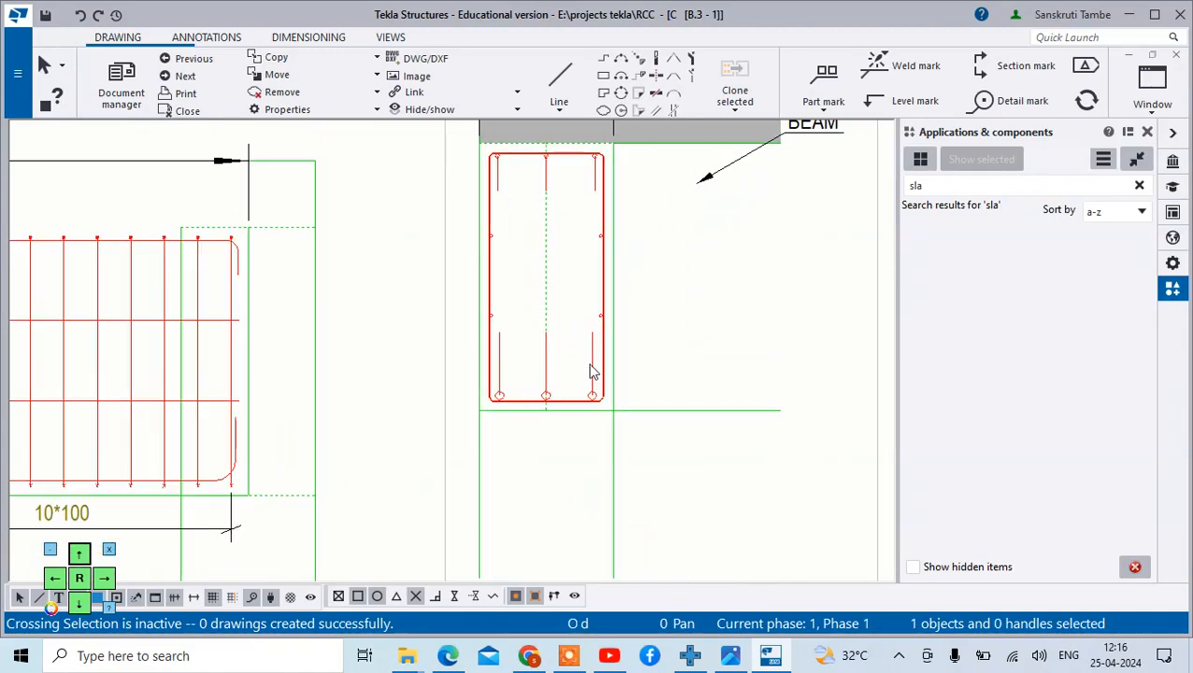
{"action": "right_click", "coordinate": [595, 416]}
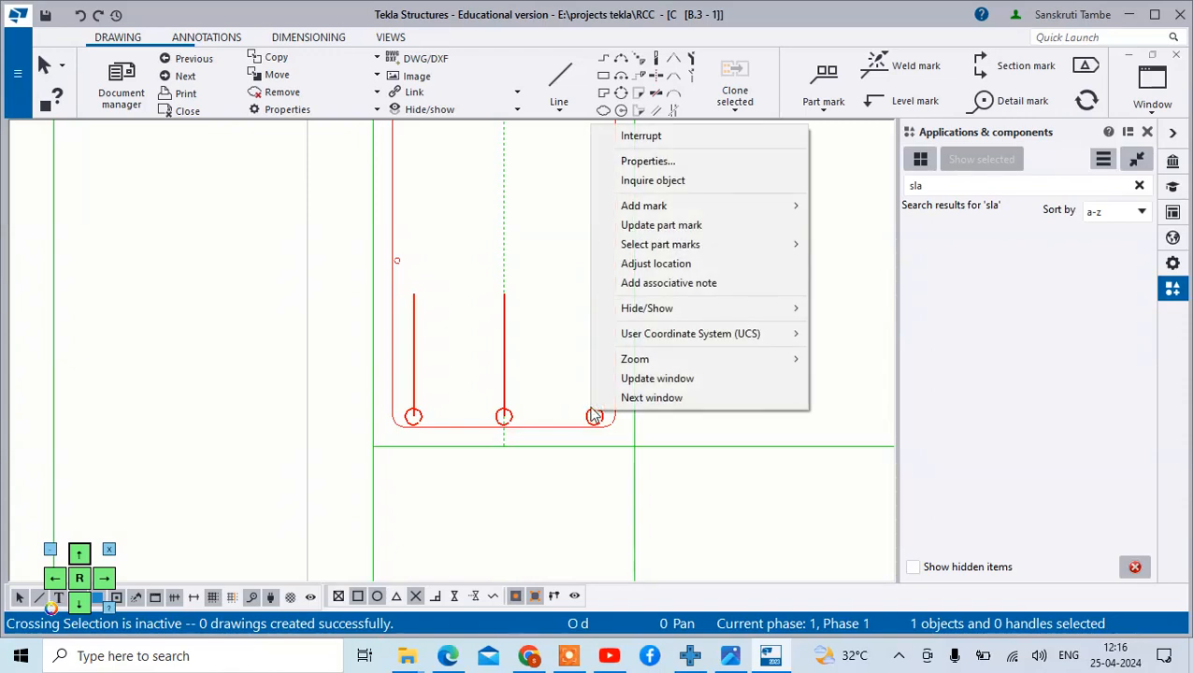
{"action": "mouse_move", "coordinate": [669, 211]}
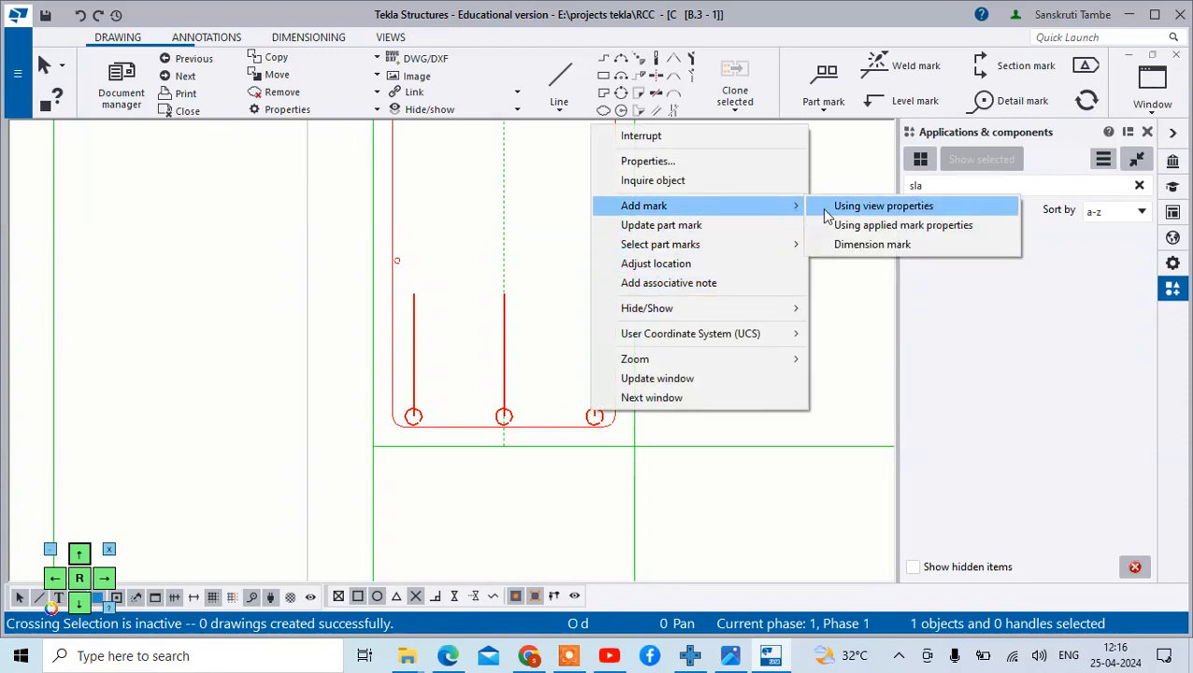
{"action": "left_click", "coordinate": [862, 228]}
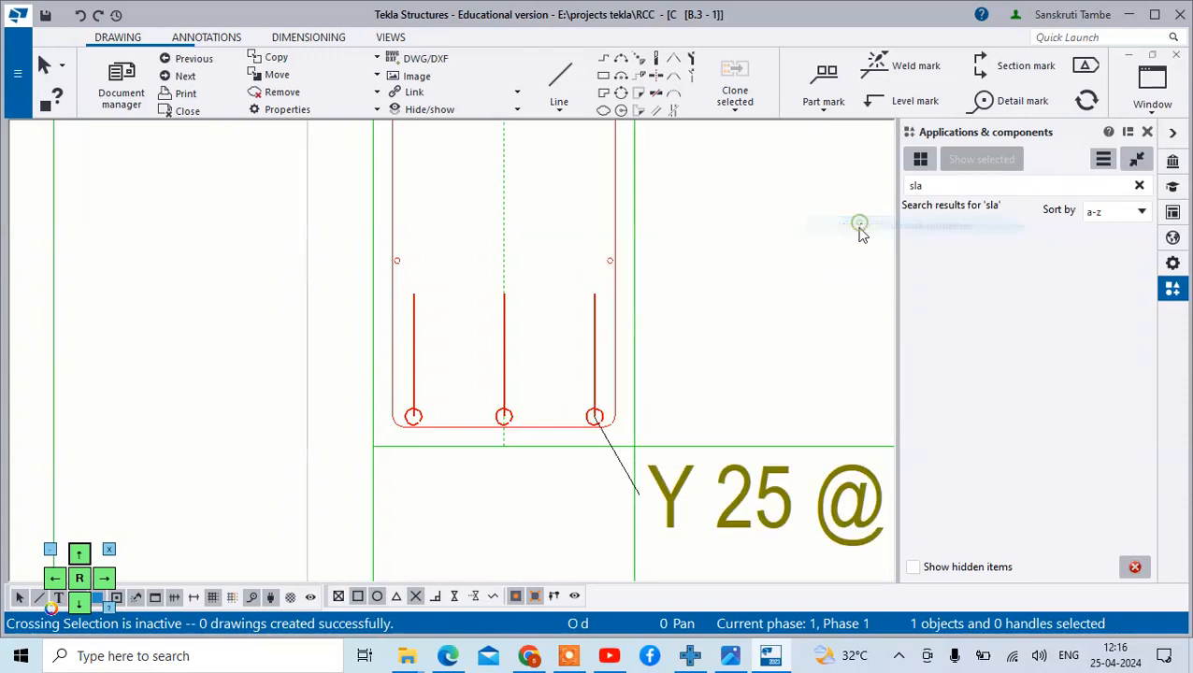
{"action": "scroll", "coordinate": [539, 400], "scroll_direction": "down", "scroll_amount": 3}
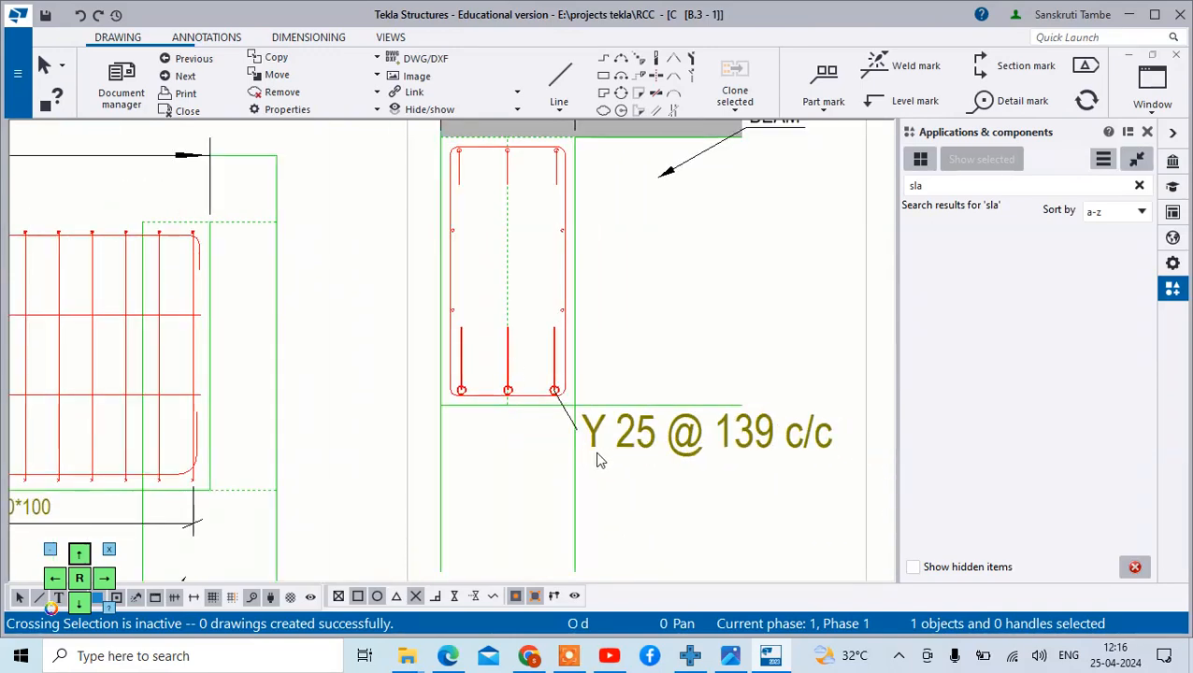
{"action": "scroll", "coordinate": [711, 448], "scroll_direction": "down", "scroll_amount": 2}
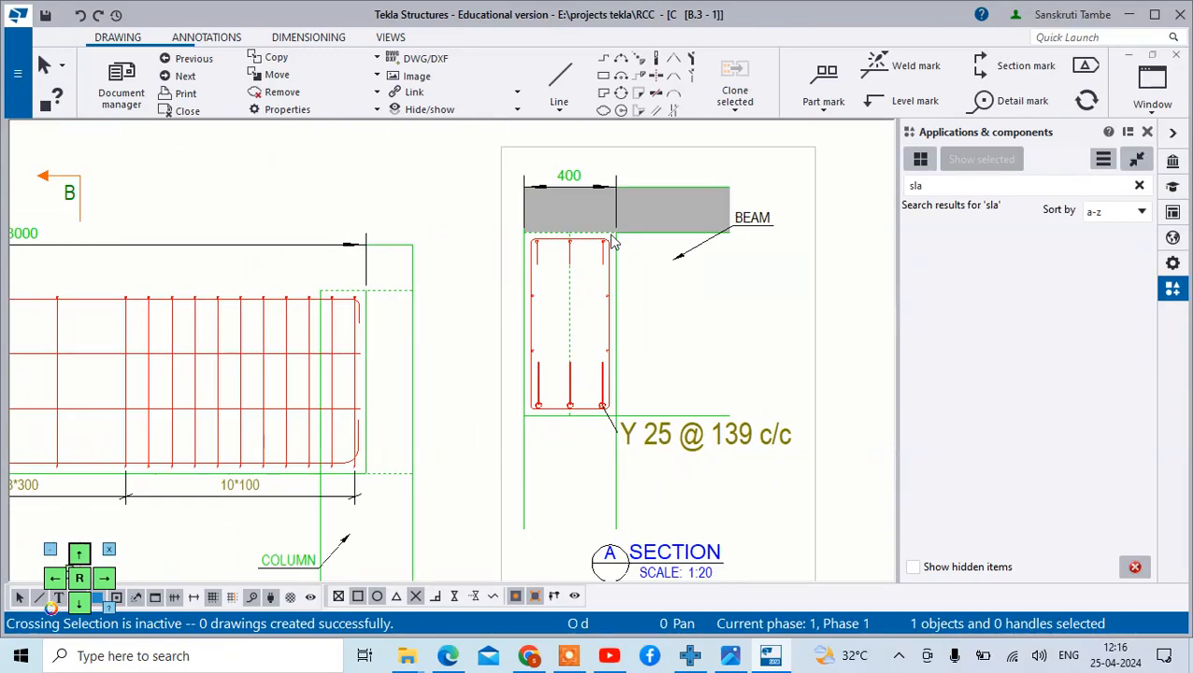
Add a mark to the stirrup in section A using the applied mark properties
{"action": "scroll", "coordinate": [613, 243], "scroll_direction": "up", "scroll_amount": 1}
{"action": "left_click", "coordinate": [608, 306]}
{"action": "right_click", "coordinate": [609, 302]}
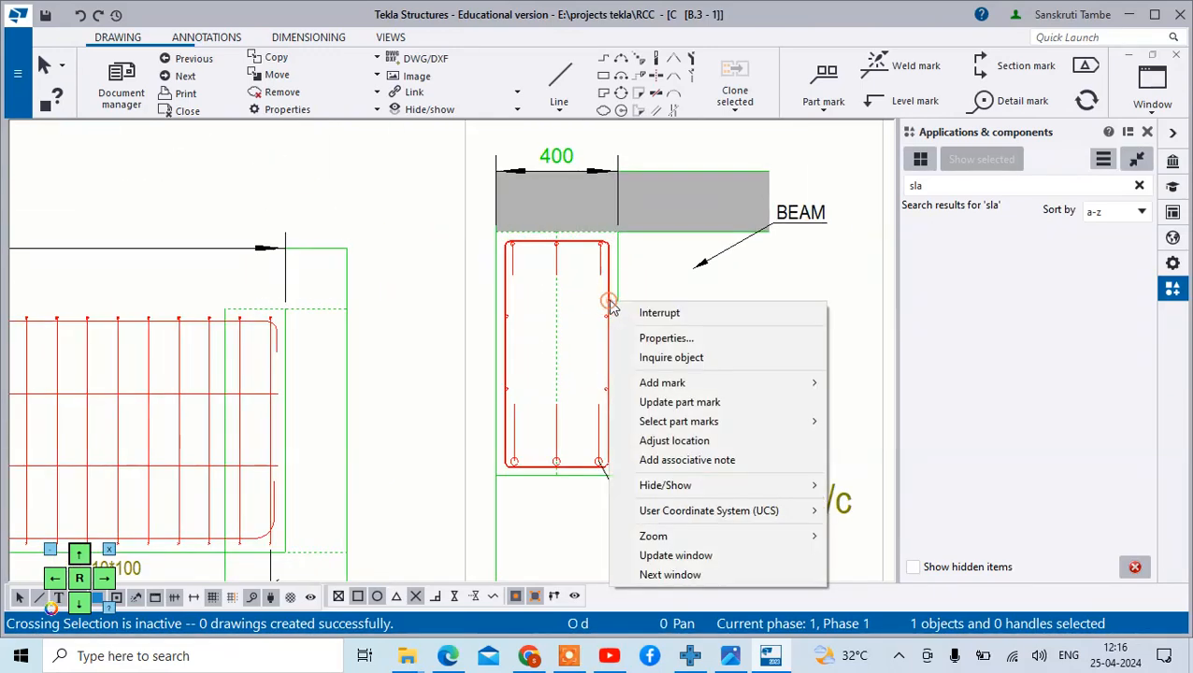
{"action": "mouse_move", "coordinate": [791, 394]}
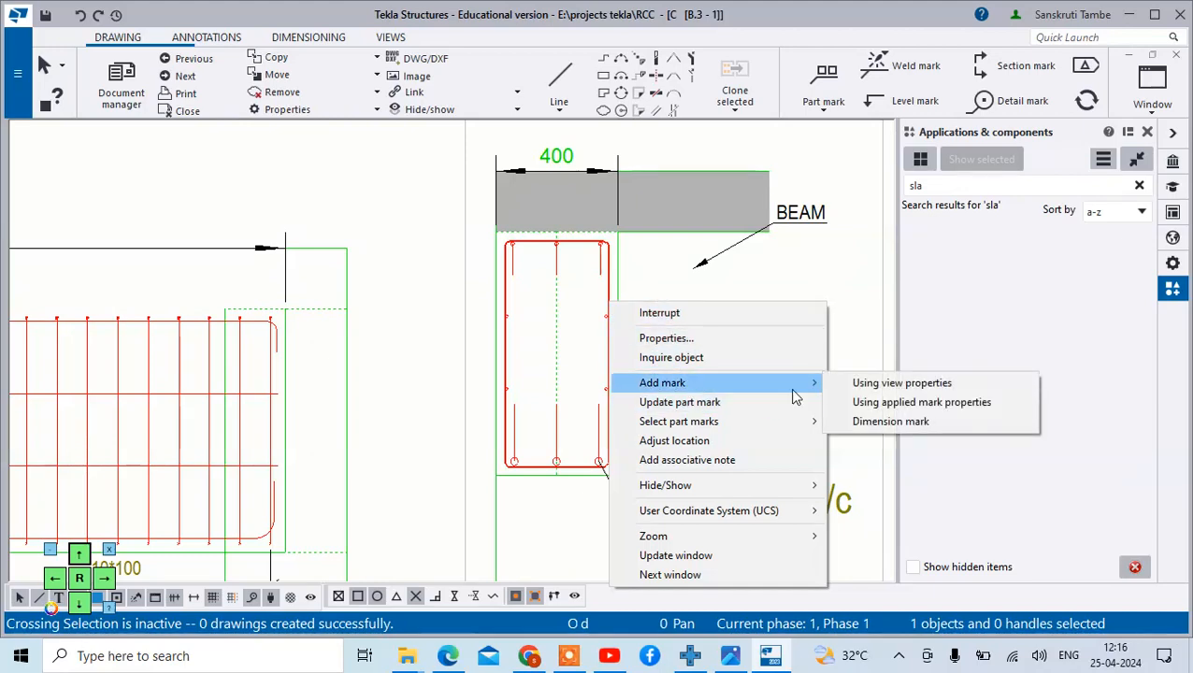
{"action": "left_click", "coordinate": [875, 403]}
{"action": "scroll", "coordinate": [477, 353], "scroll_direction": "down", "scroll_amount": 1}
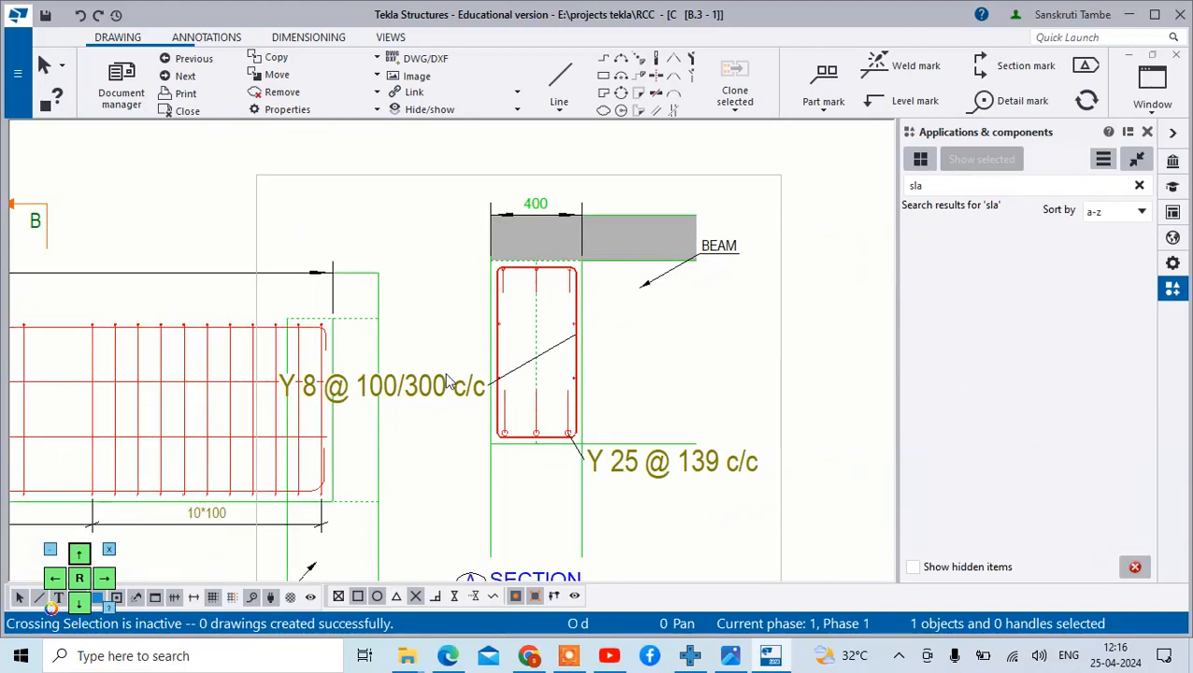
Move the stirrup's mark outside the beam section, to the right of section A and above the bottom bars' mark
{"action": "left_click", "coordinate": [596, 373]}
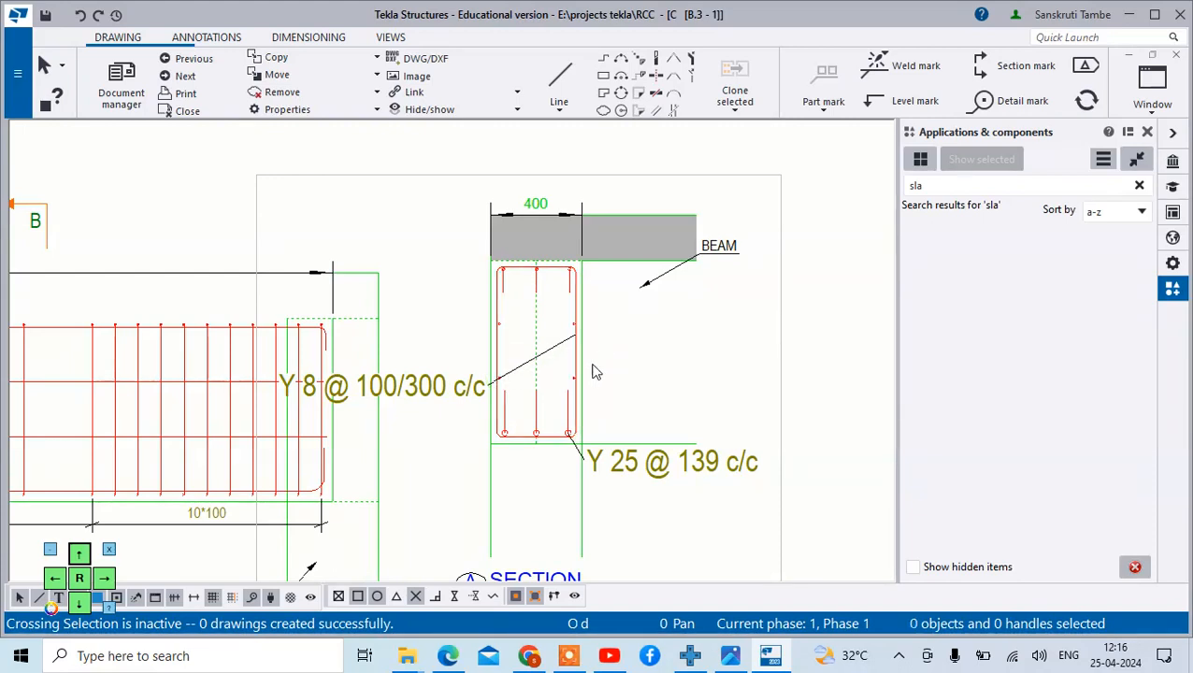
{"action": "left_click", "coordinate": [495, 391]}
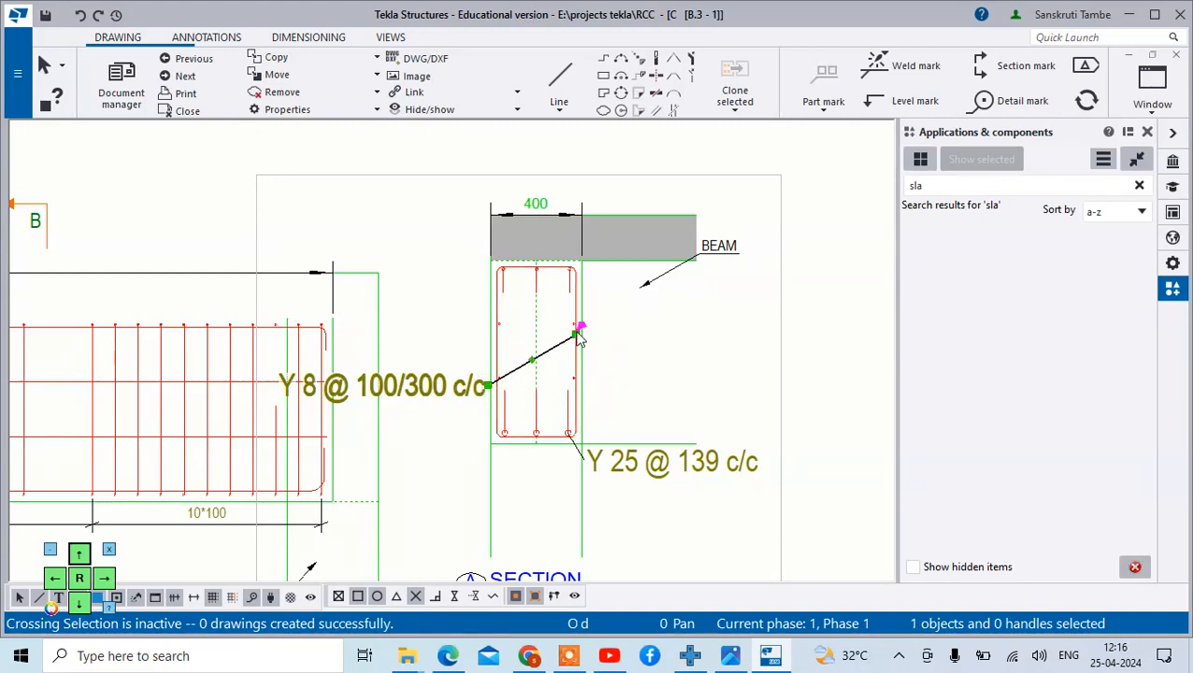
{"action": "left_click_drag", "start_coordinate": [587, 334], "coordinate": [907, 282]}
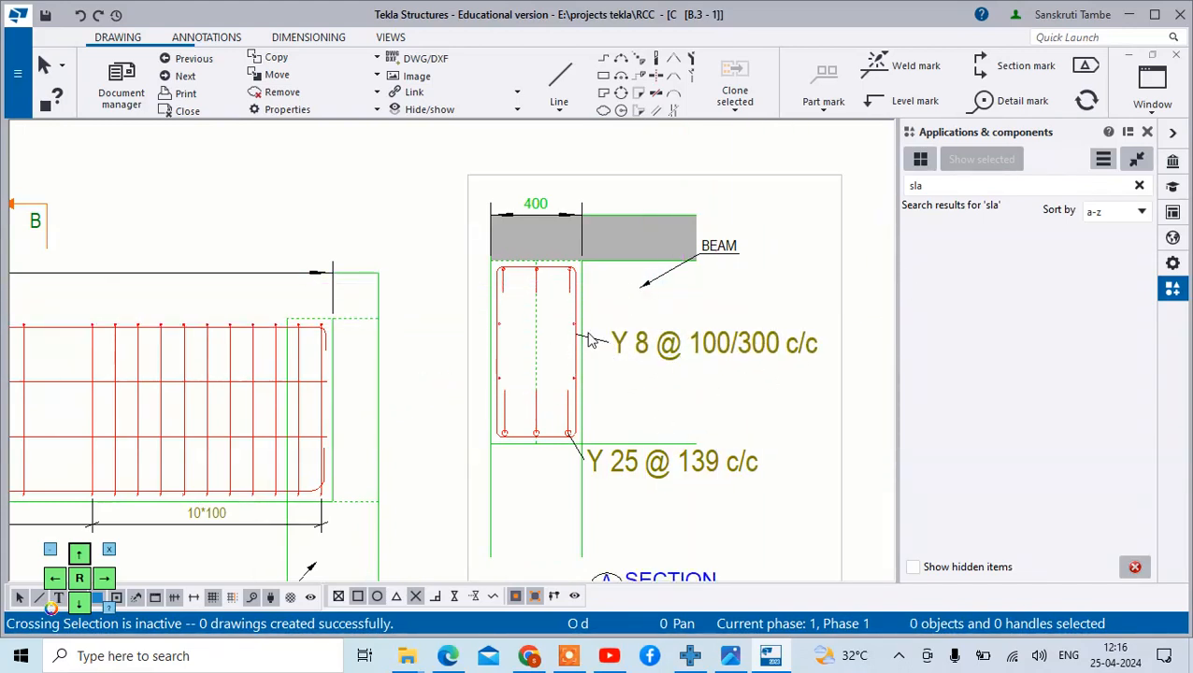
Examine the bending schedule and compare its bar marks with the reinforcement marks in section B
{"action": "scroll", "coordinate": [590, 341], "scroll_direction": "down", "scroll_amount": 4}
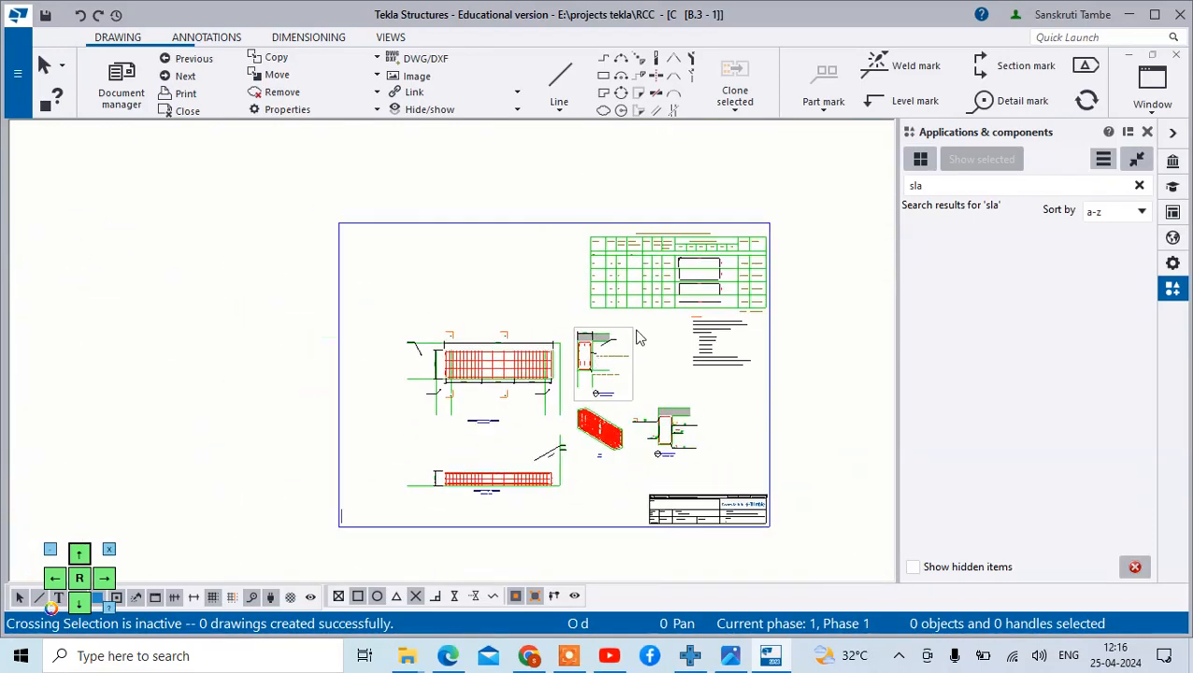
{"action": "scroll", "coordinate": [702, 262], "scroll_direction": "up", "scroll_amount": 5}
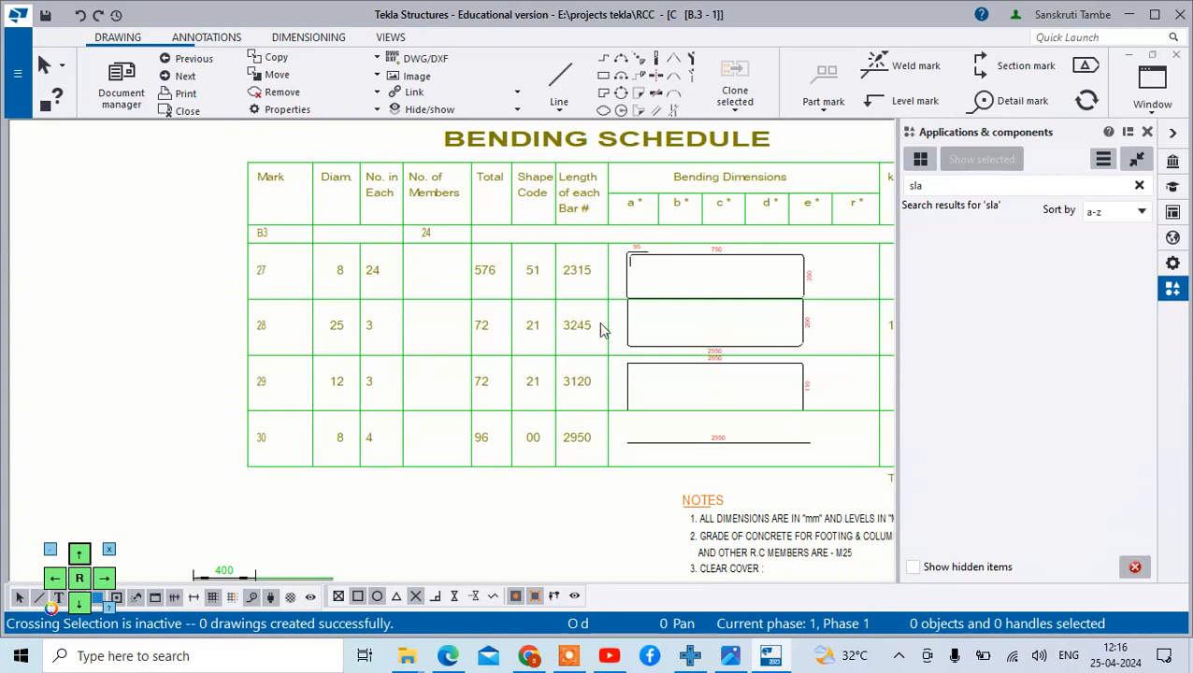
{"action": "scroll", "coordinate": [767, 357], "scroll_direction": "down", "scroll_amount": 5}
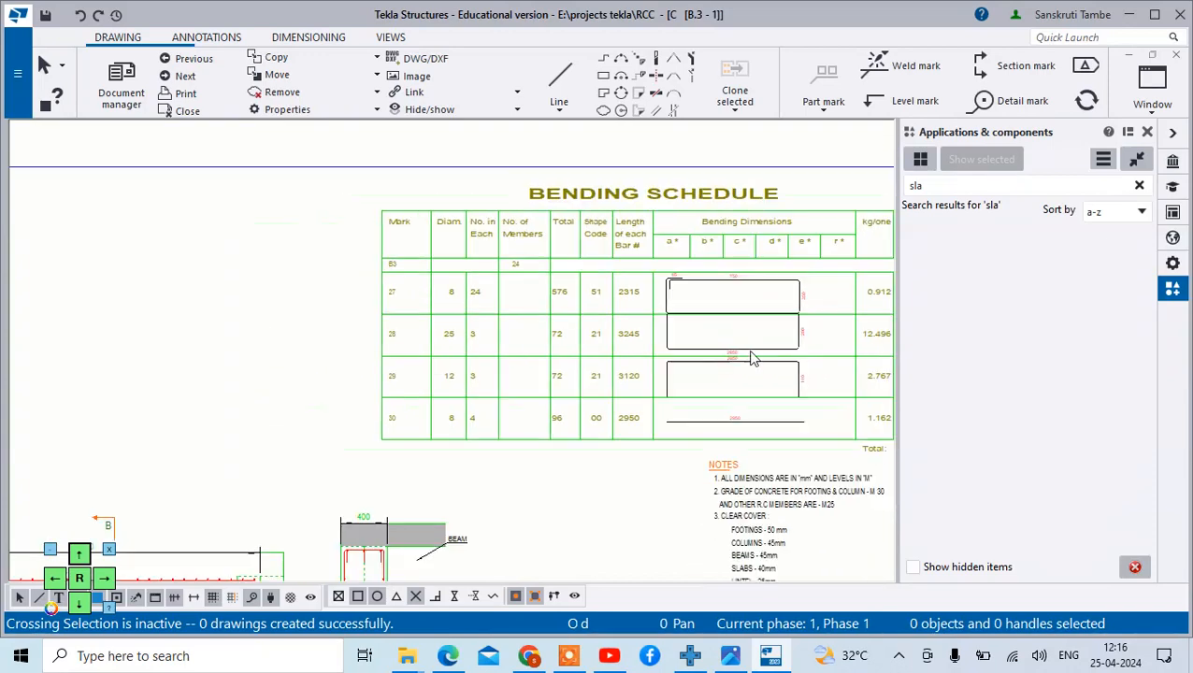
{"action": "scroll", "coordinate": [591, 343], "scroll_direction": "up", "scroll_amount": 10}
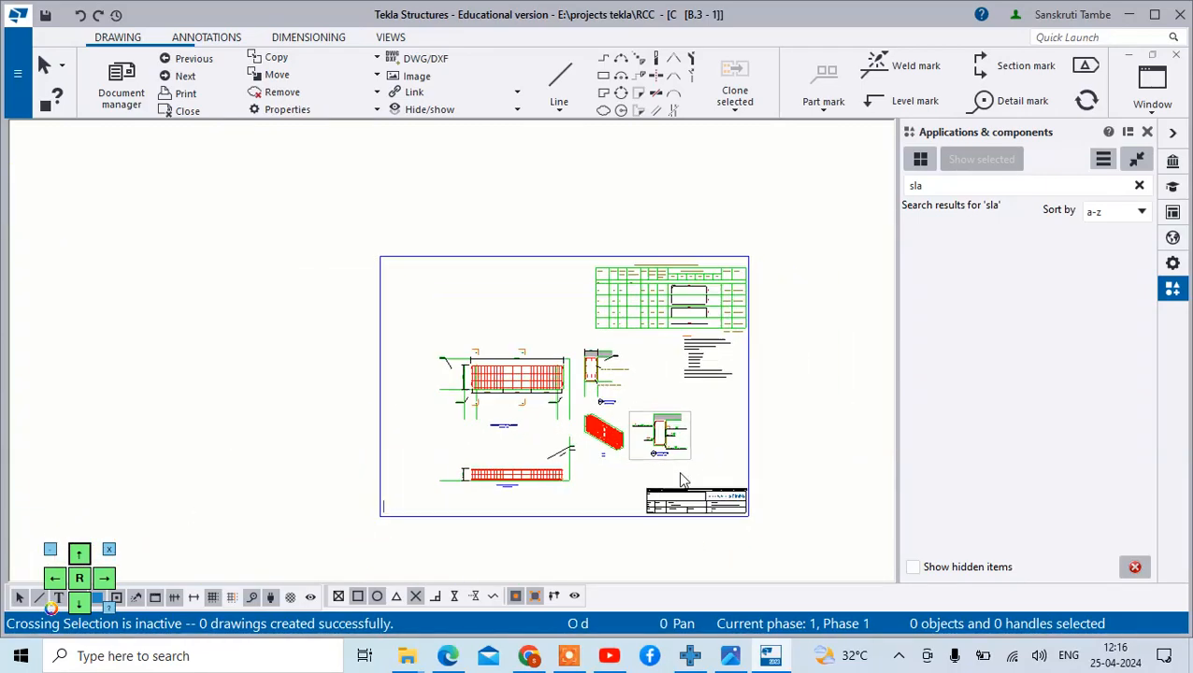
{"action": "scroll", "coordinate": [591, 343], "scroll_direction": "up", "scroll_amount": 2}
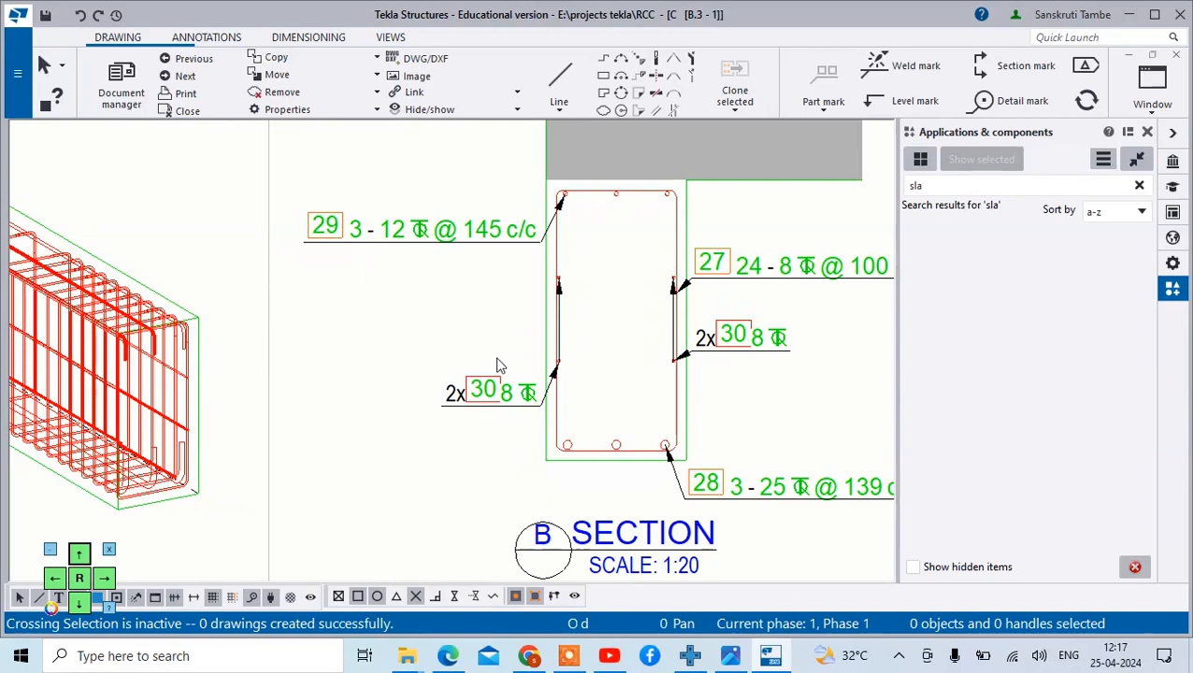
{"action": "scroll", "coordinate": [486, 367], "scroll_direction": "down", "scroll_amount": 2}
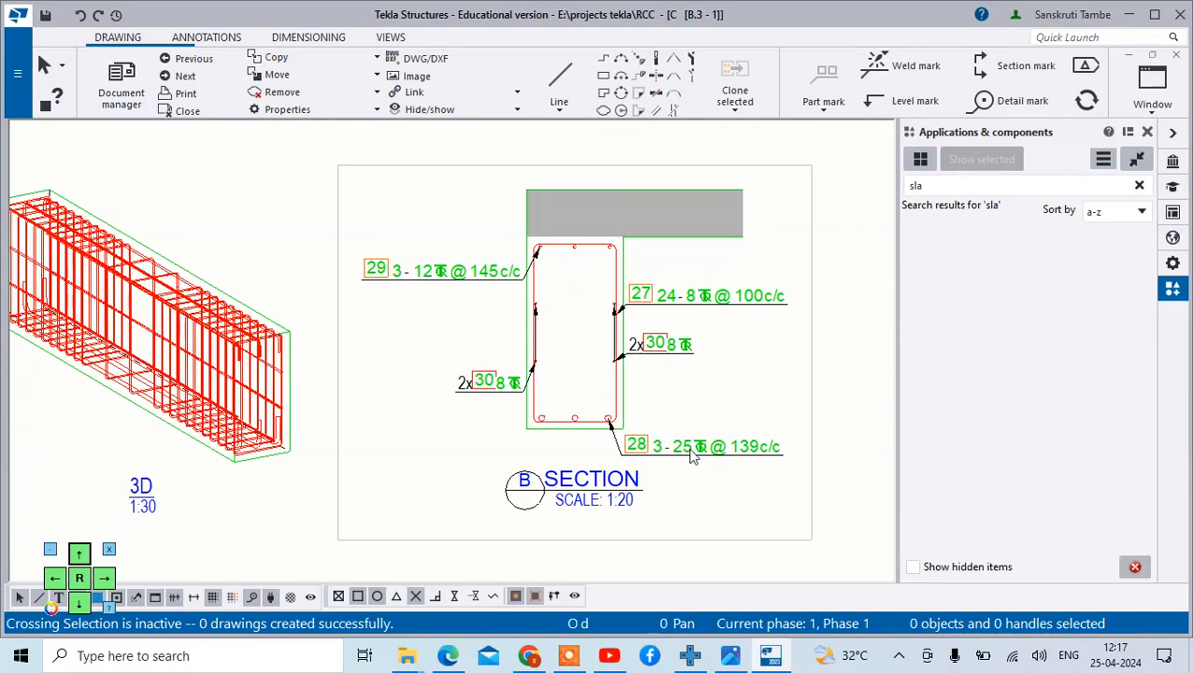
{"action": "scroll", "coordinate": [692, 455], "scroll_direction": "up", "scroll_amount": 1}
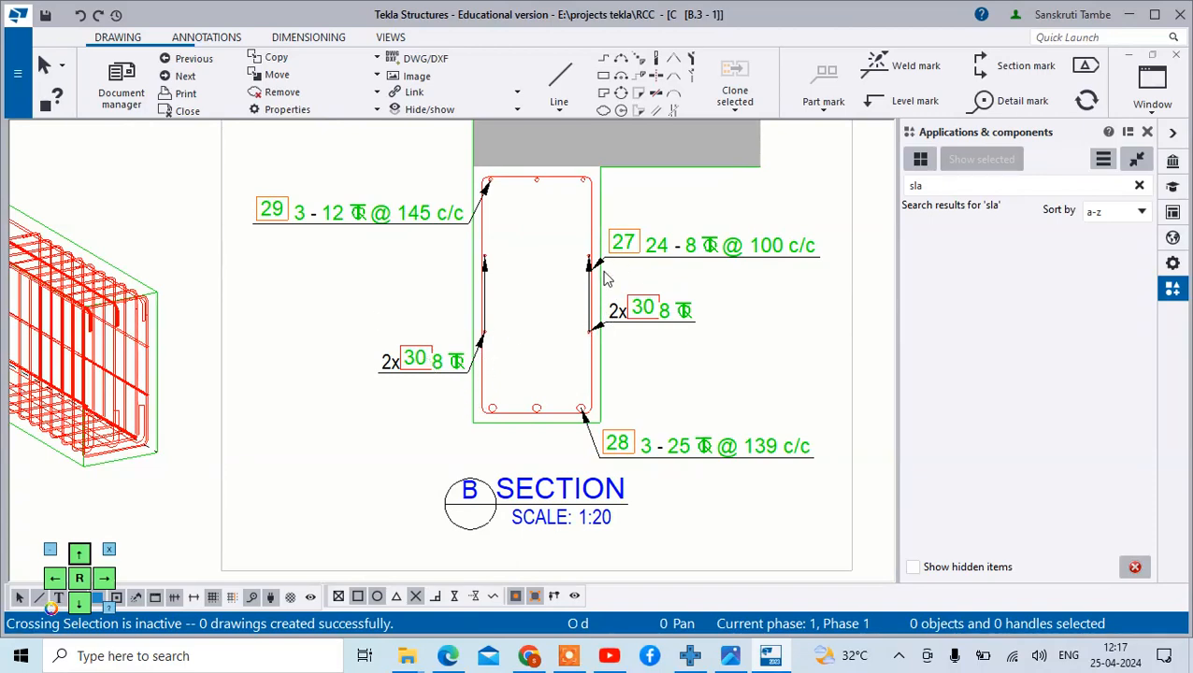
{"action": "scroll", "coordinate": [605, 278], "scroll_direction": "down", "scroll_amount": 10}
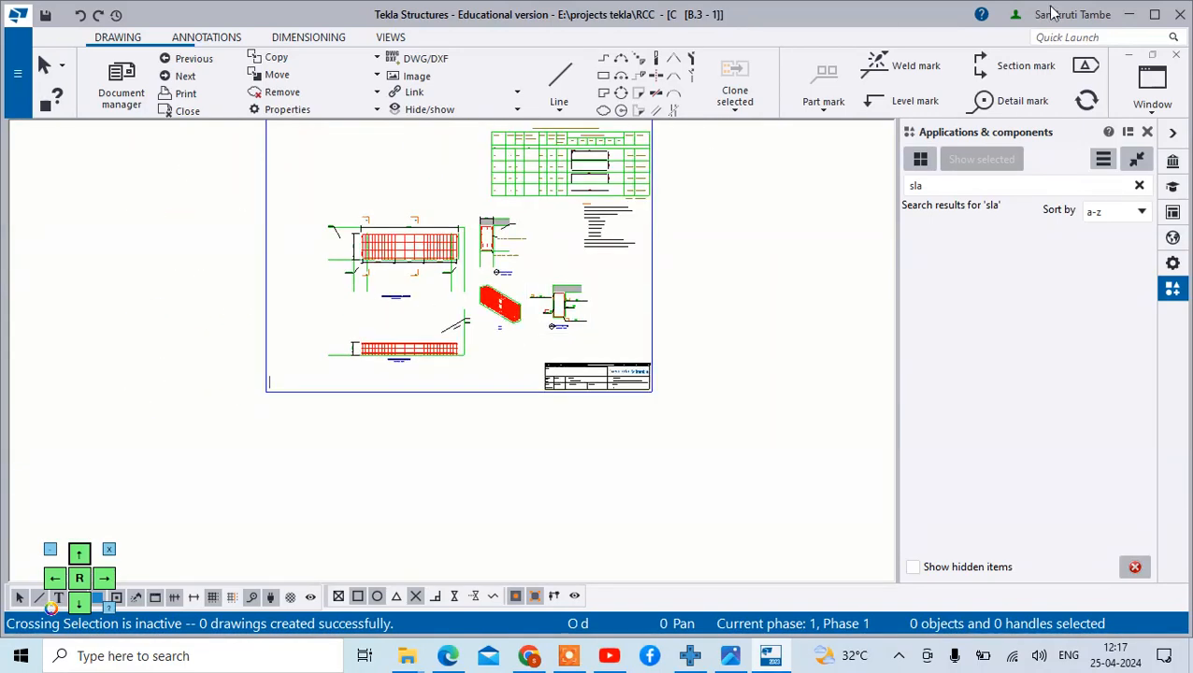
Open the cast unit drawing created at 12:15:00, keeping the beam drawing's changes, and show it in a maximized window
{"action": "left_click", "coordinate": [122, 86]}
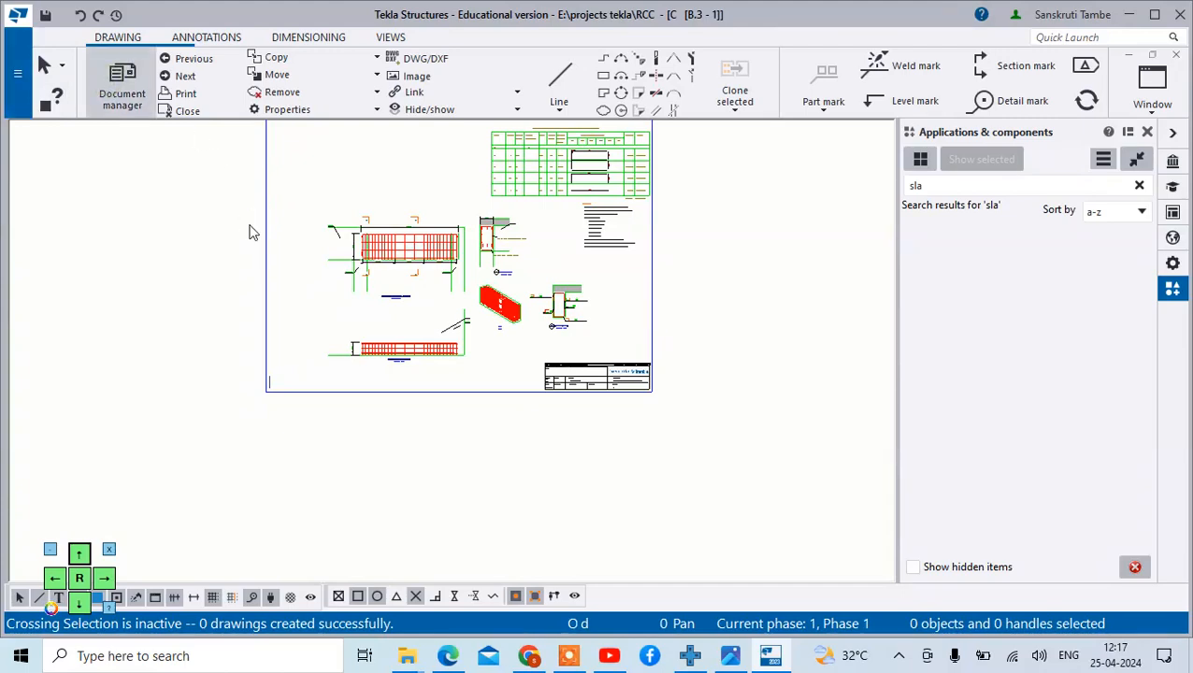
{"action": "double_click", "coordinate": [707, 213]}
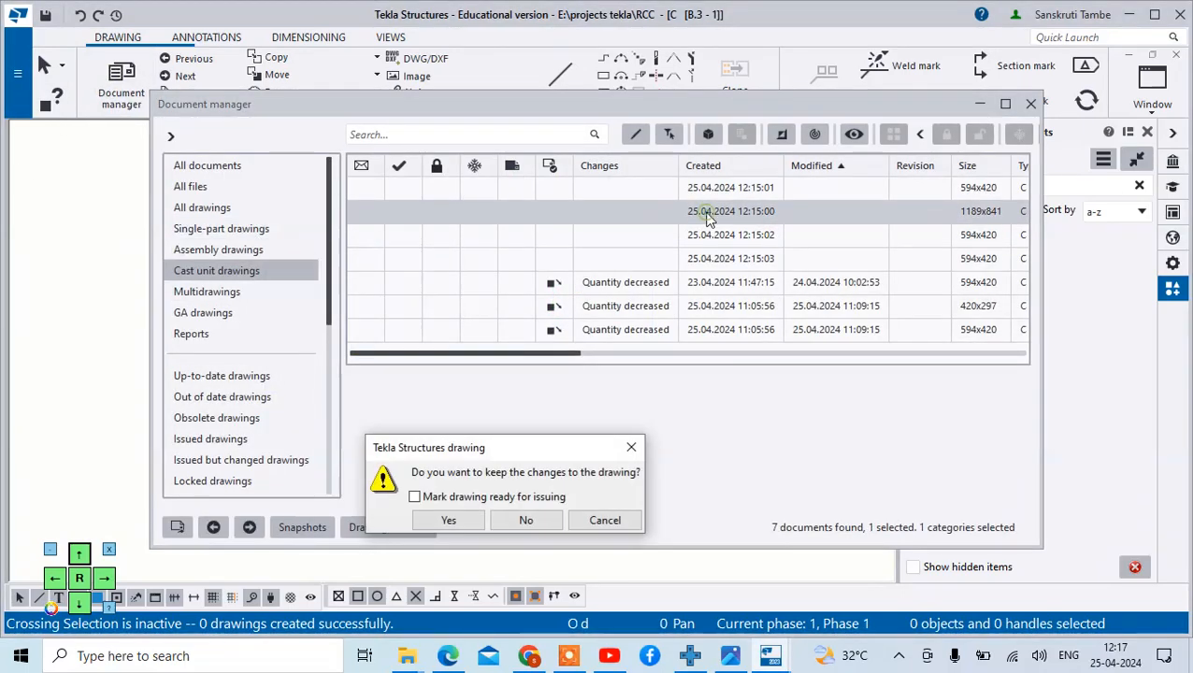
{"action": "left_click", "coordinate": [448, 521]}
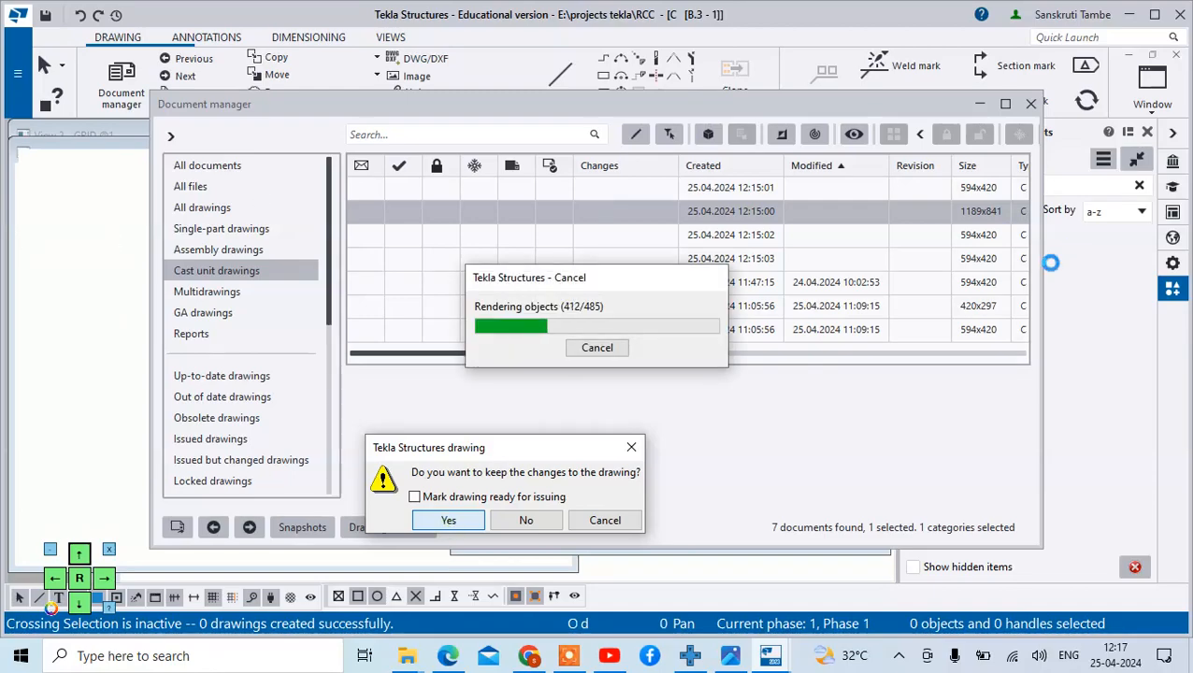
{"action": "left_click", "coordinate": [1030, 103]}
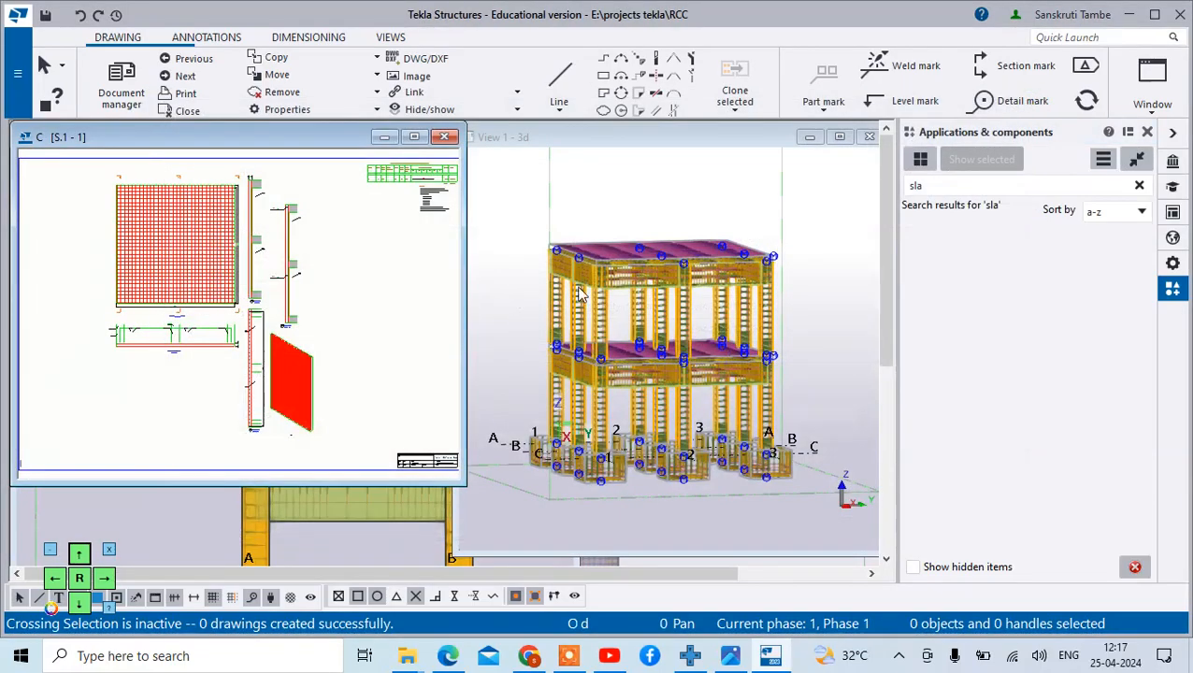
{"action": "left_click", "coordinate": [415, 136]}
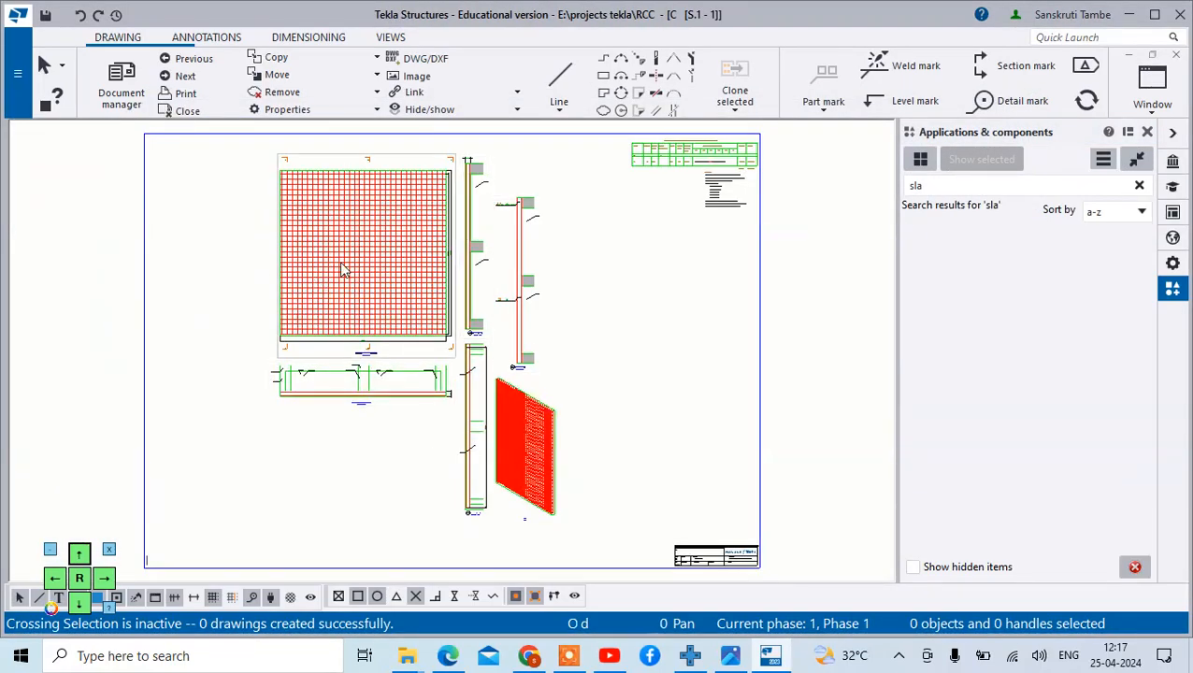
Examine the slab drawing's plan, top, section and 3D views, its thickness dimension and its bending schedule
{"action": "scroll", "coordinate": [344, 268], "scroll_direction": "up", "scroll_amount": 4}
{"action": "scroll", "coordinate": [348, 269], "scroll_direction": "down", "scroll_amount": 5}
{"action": "scroll", "coordinate": [365, 195], "scroll_direction": "up", "scroll_amount": 4}
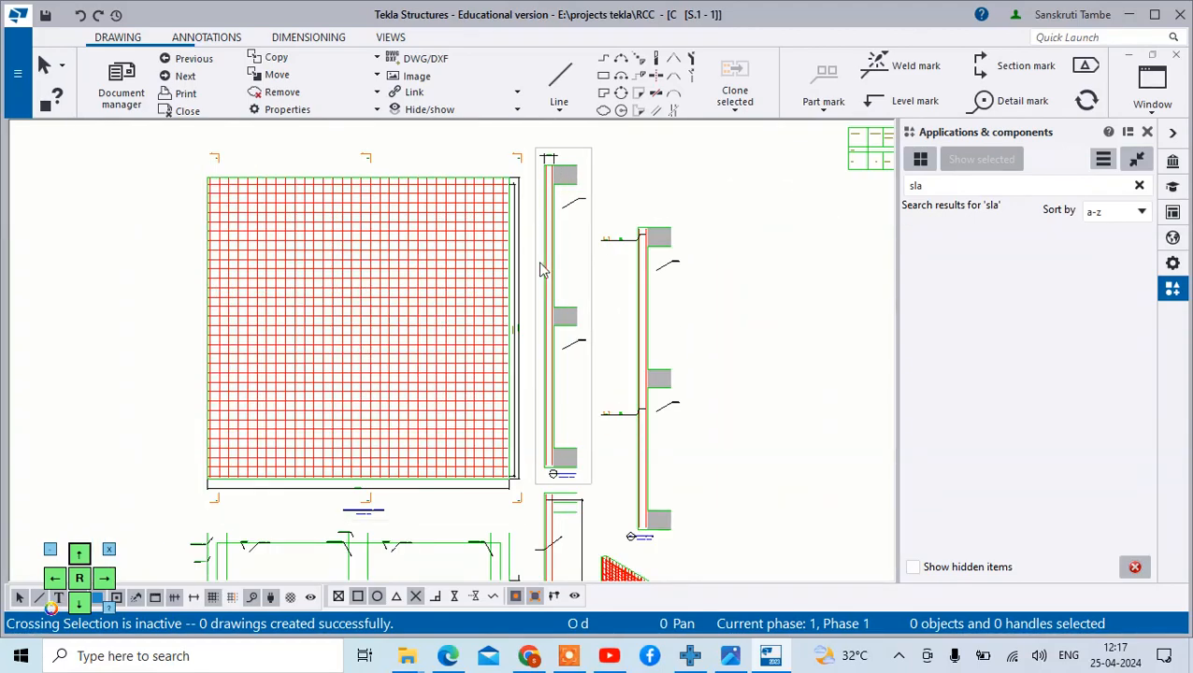
{"action": "scroll", "coordinate": [642, 346], "scroll_direction": "down", "scroll_amount": 2}
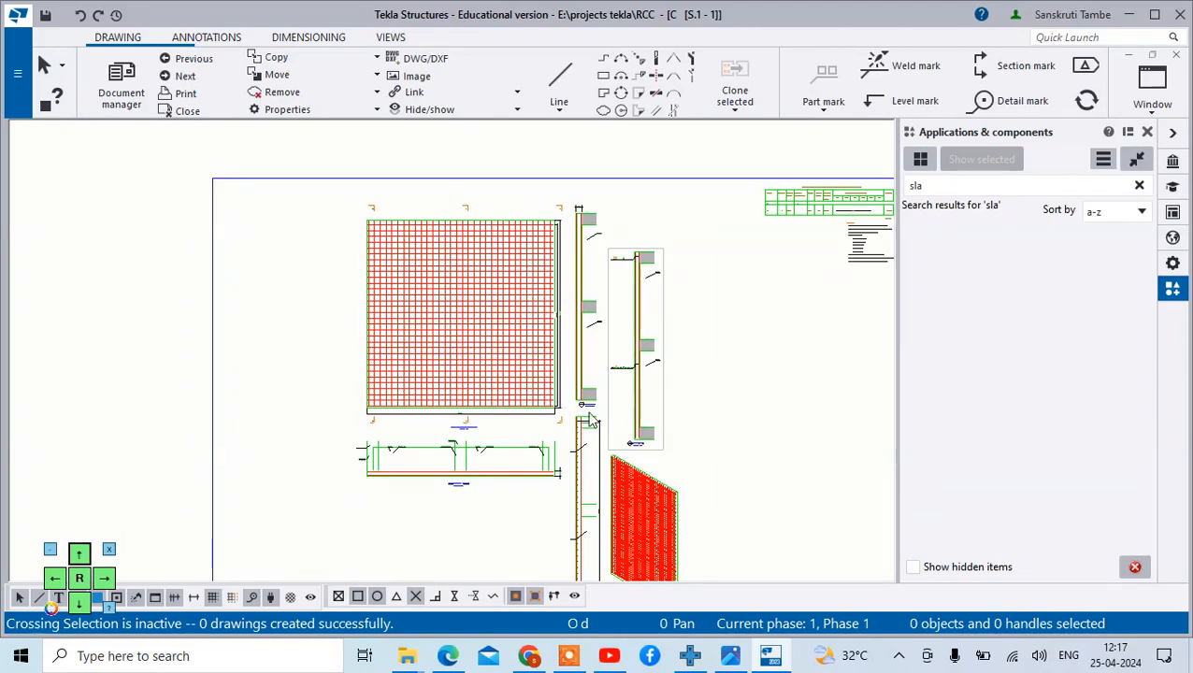
{"action": "scroll", "coordinate": [505, 472], "scroll_direction": "up", "scroll_amount": 3}
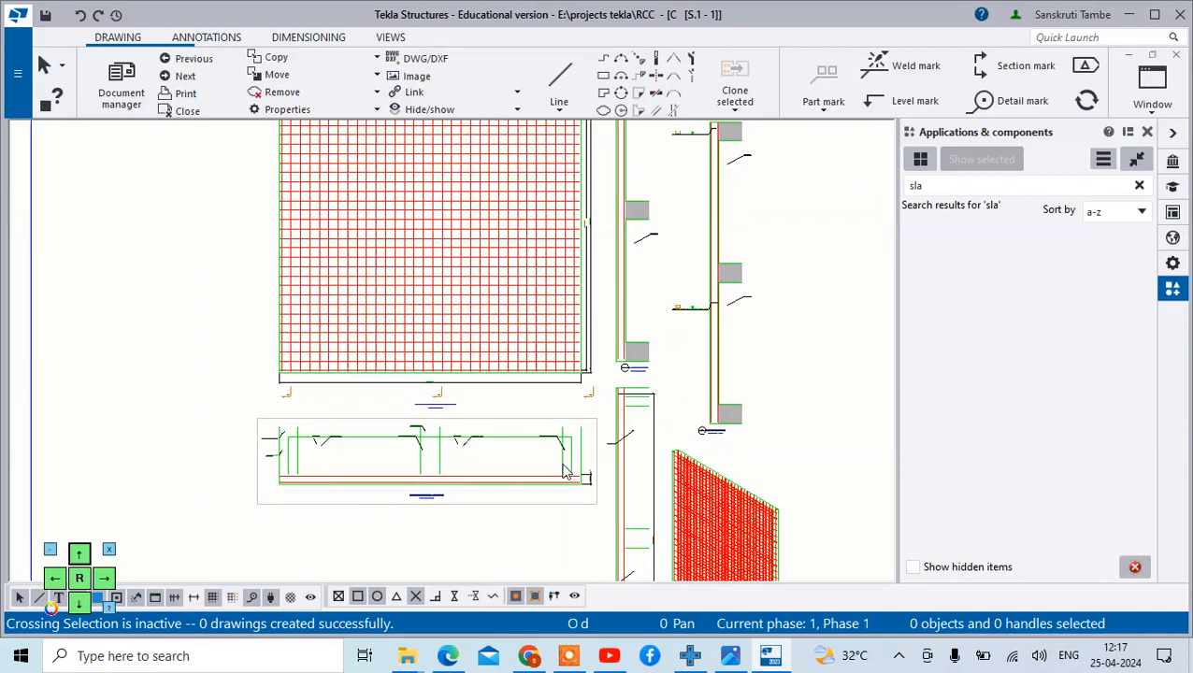
{"action": "scroll", "coordinate": [564, 473], "scroll_direction": "down", "scroll_amount": 2}
{"action": "scroll", "coordinate": [711, 501], "scroll_direction": "up", "scroll_amount": 3}
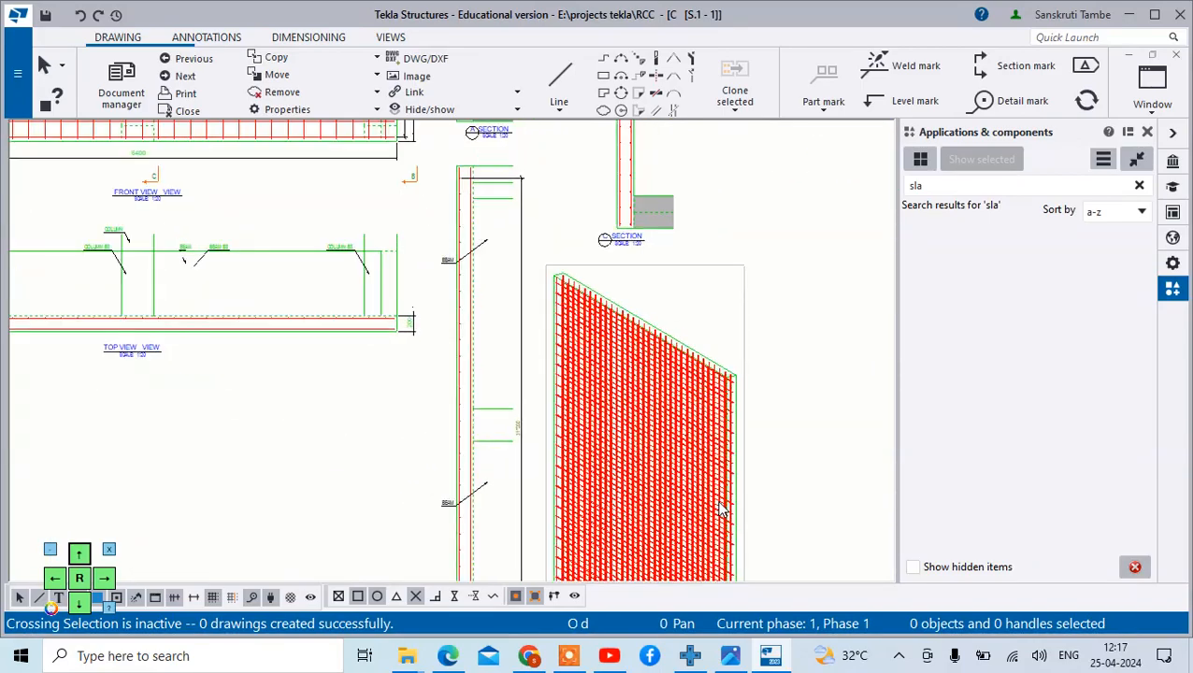
{"action": "scroll", "coordinate": [447, 338], "scroll_direction": "up", "scroll_amount": 3}
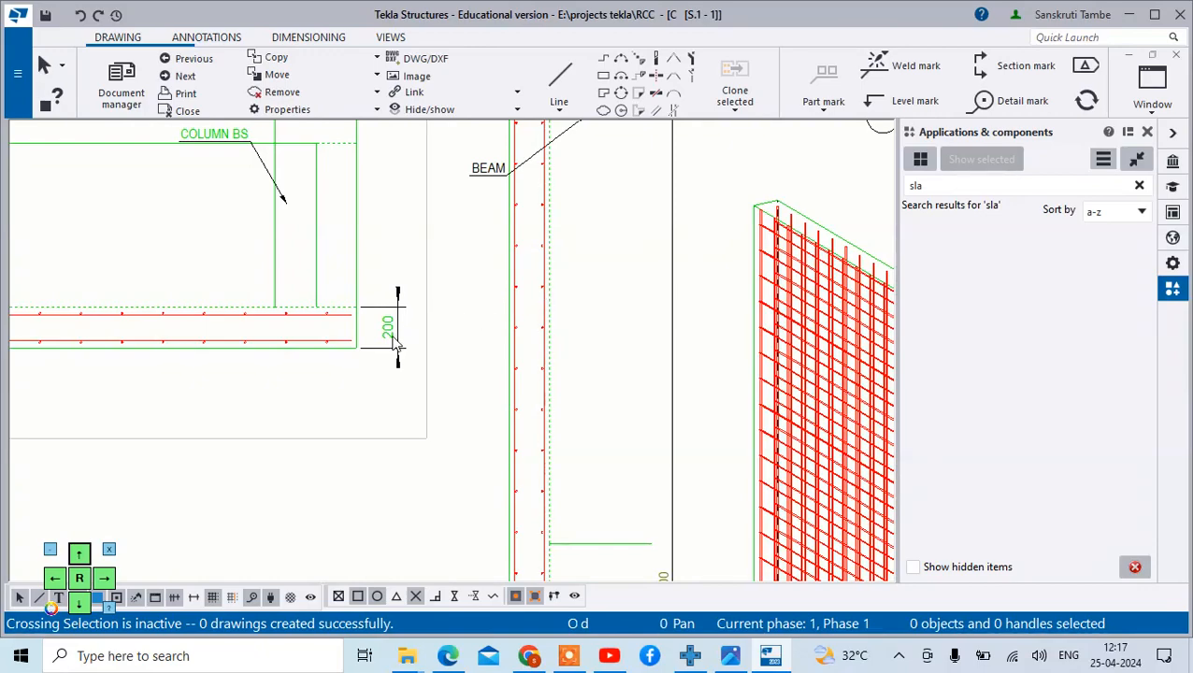
{"action": "scroll", "coordinate": [394, 344], "scroll_direction": "down", "scroll_amount": 5}
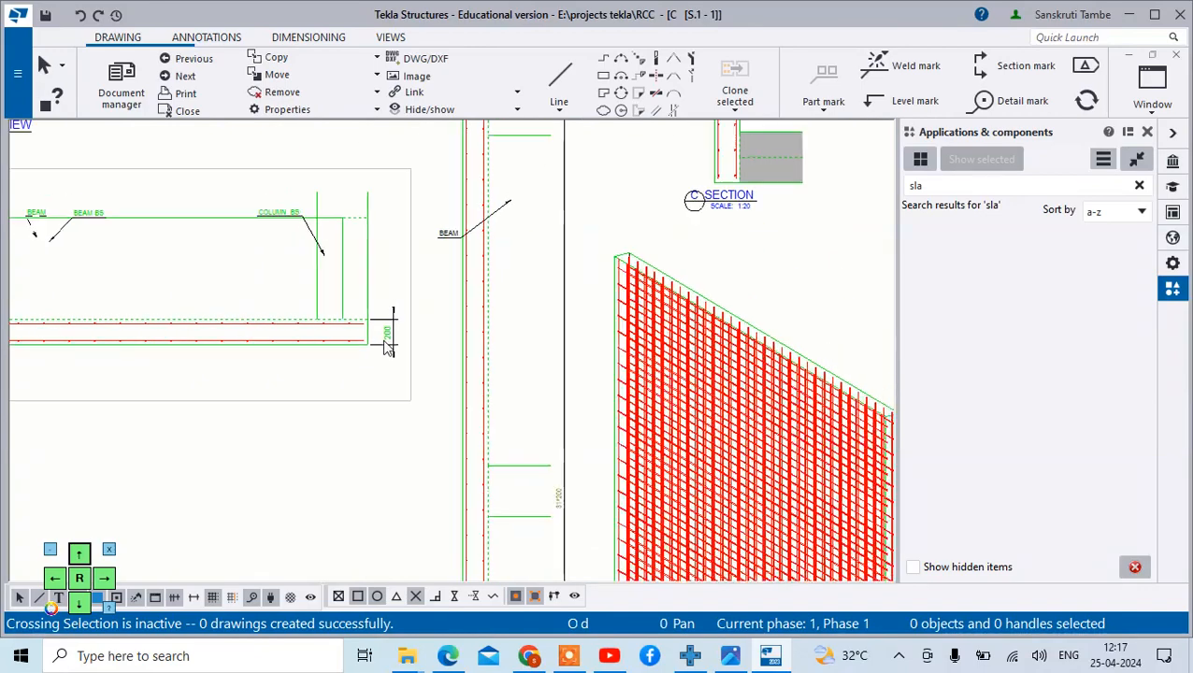
{"action": "scroll", "coordinate": [452, 248], "scroll_direction": "down", "scroll_amount": 3}
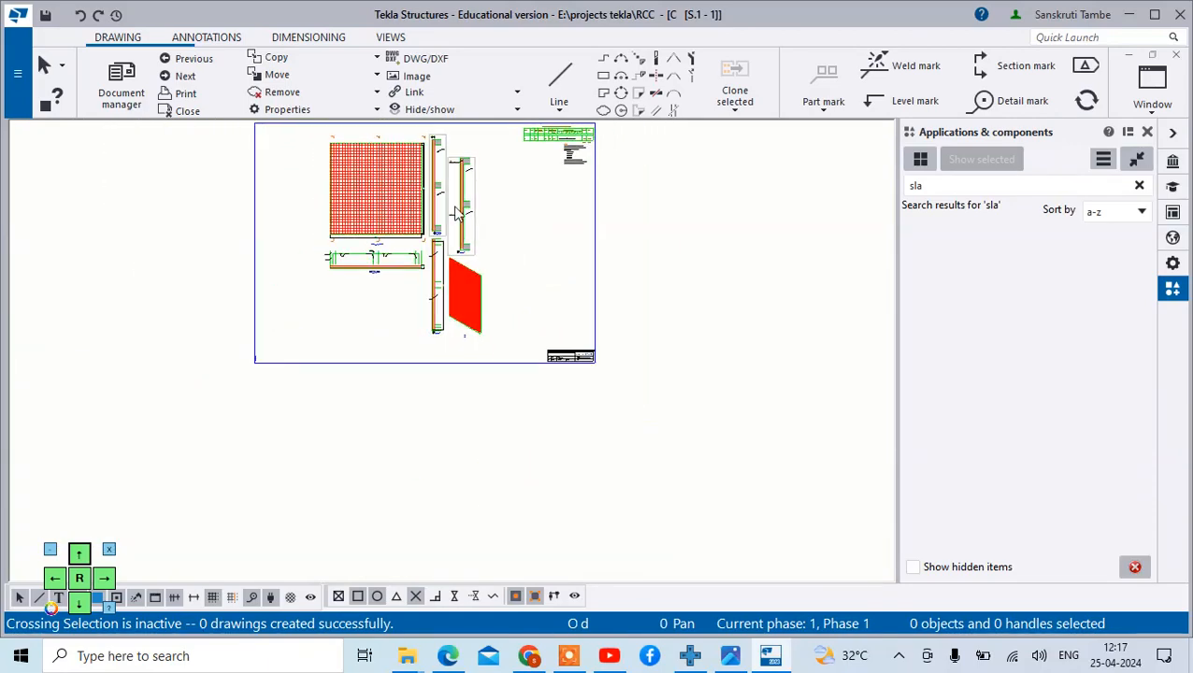
{"action": "scroll", "coordinate": [528, 157], "scroll_direction": "up", "scroll_amount": 5}
{"action": "scroll", "coordinate": [500, 185], "scroll_direction": "up", "scroll_amount": 6}
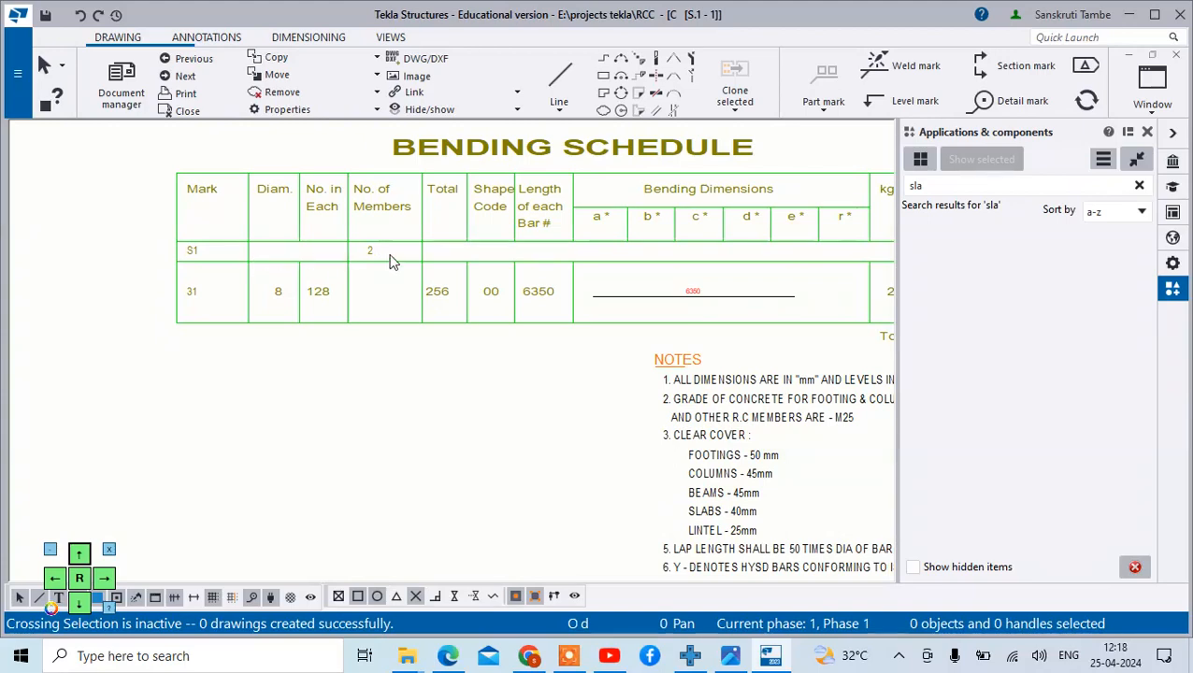
{"action": "scroll", "coordinate": [393, 262], "scroll_direction": "down", "scroll_amount": 8}
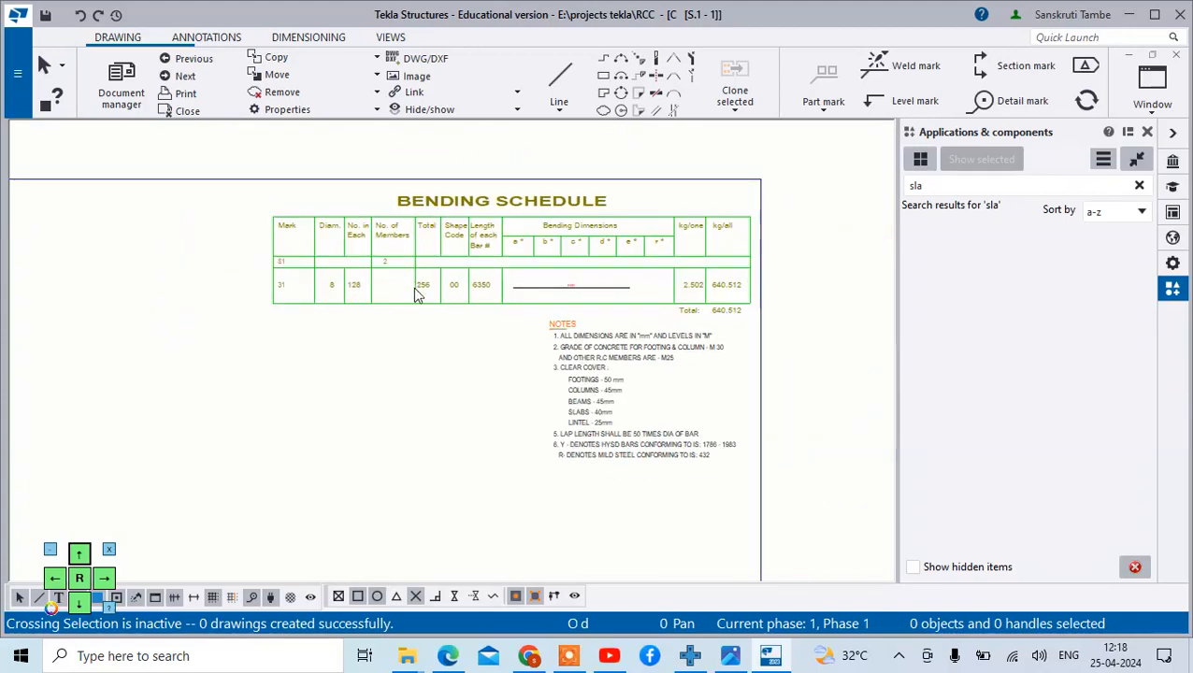
Add a mark to the slab's upper row of bars in the top view using the applied mark properties
{"action": "scroll", "coordinate": [221, 424], "scroll_direction": "up", "scroll_amount": 6}
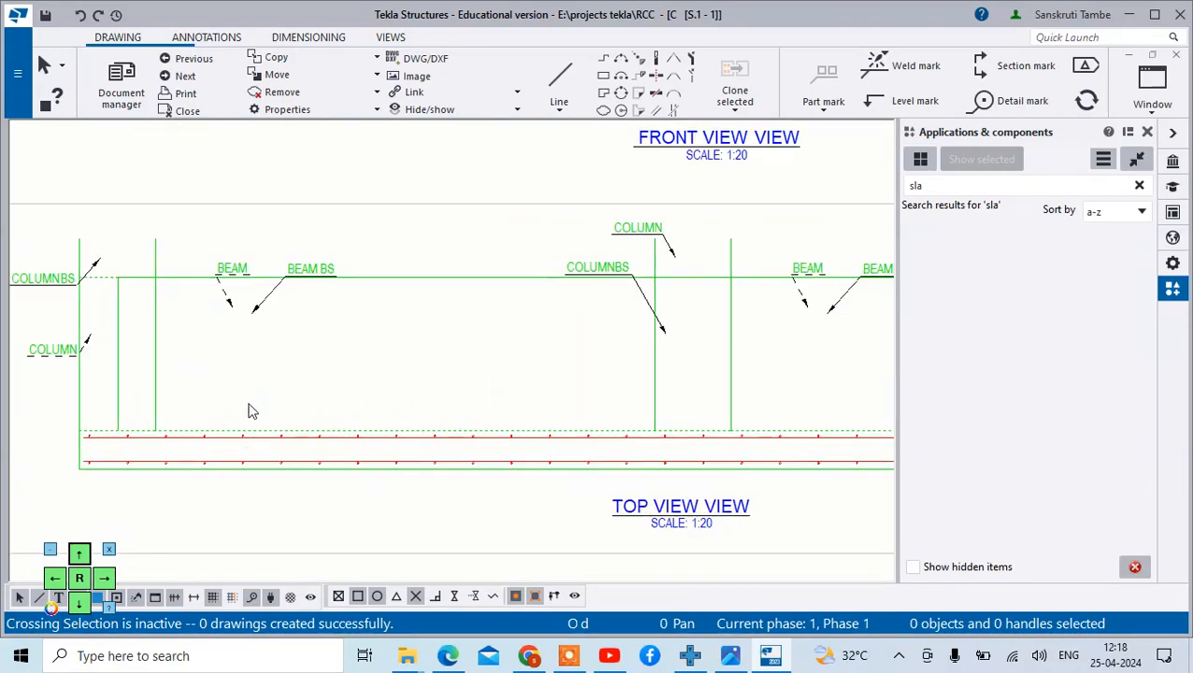
{"action": "scroll", "coordinate": [259, 449], "scroll_direction": "up", "scroll_amount": 4}
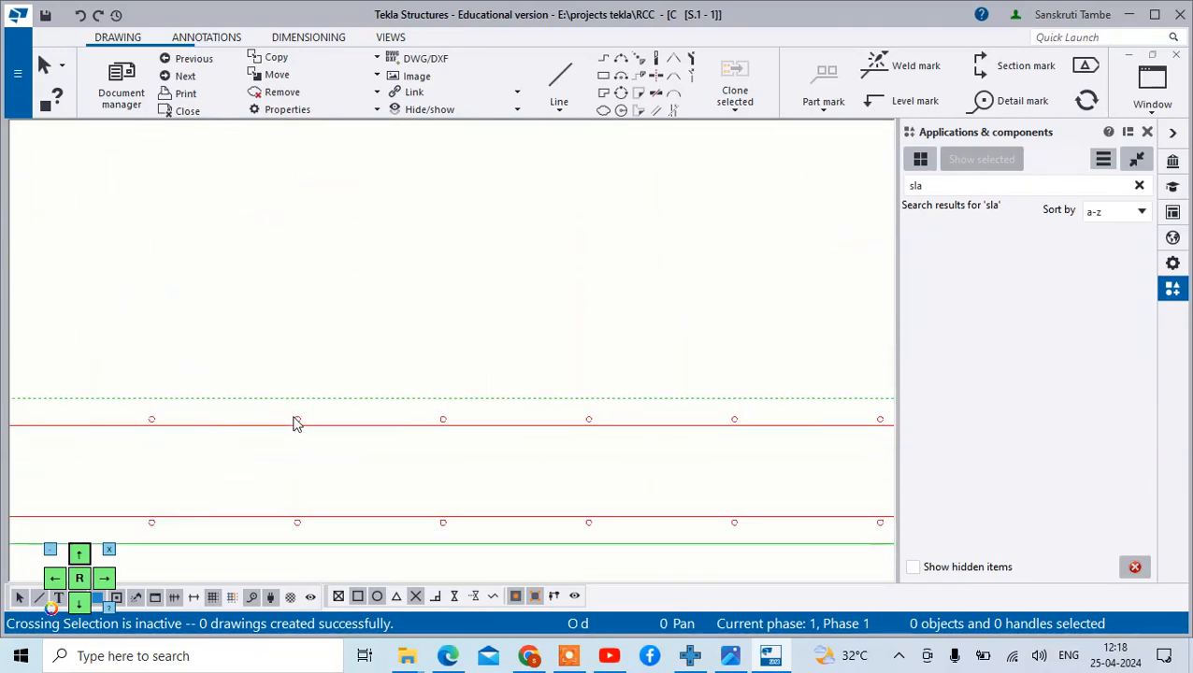
{"action": "right_click", "coordinate": [297, 419]}
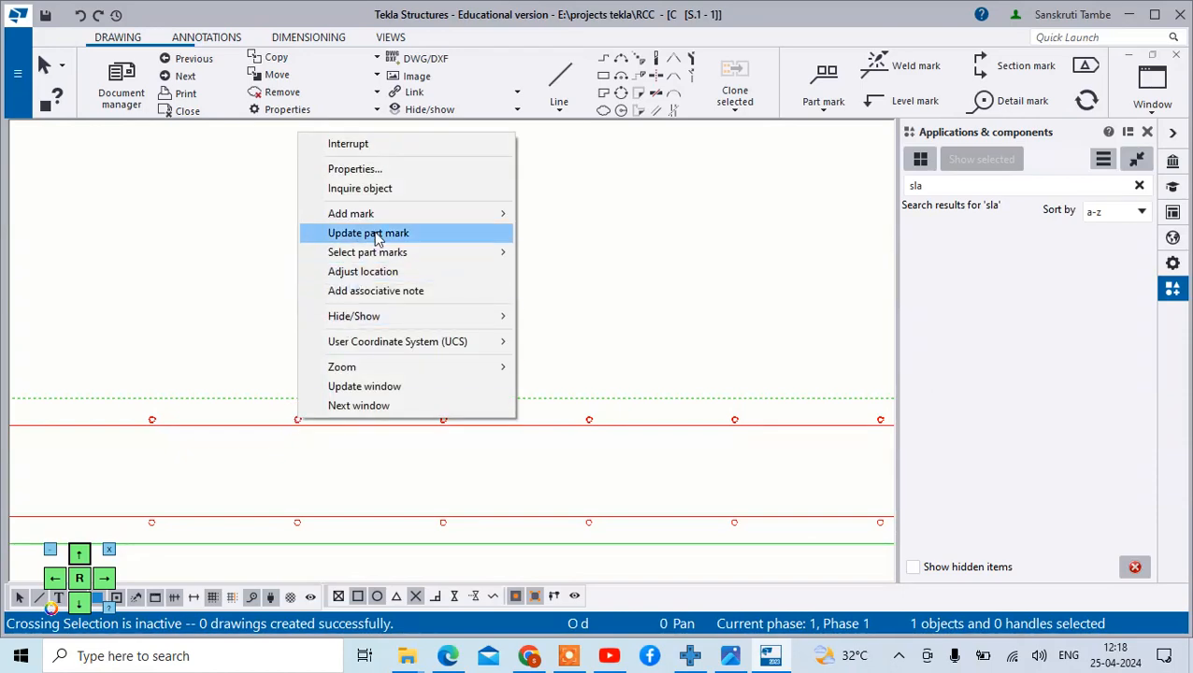
{"action": "mouse_move", "coordinate": [393, 213]}
{"action": "left_click", "coordinate": [551, 232]}
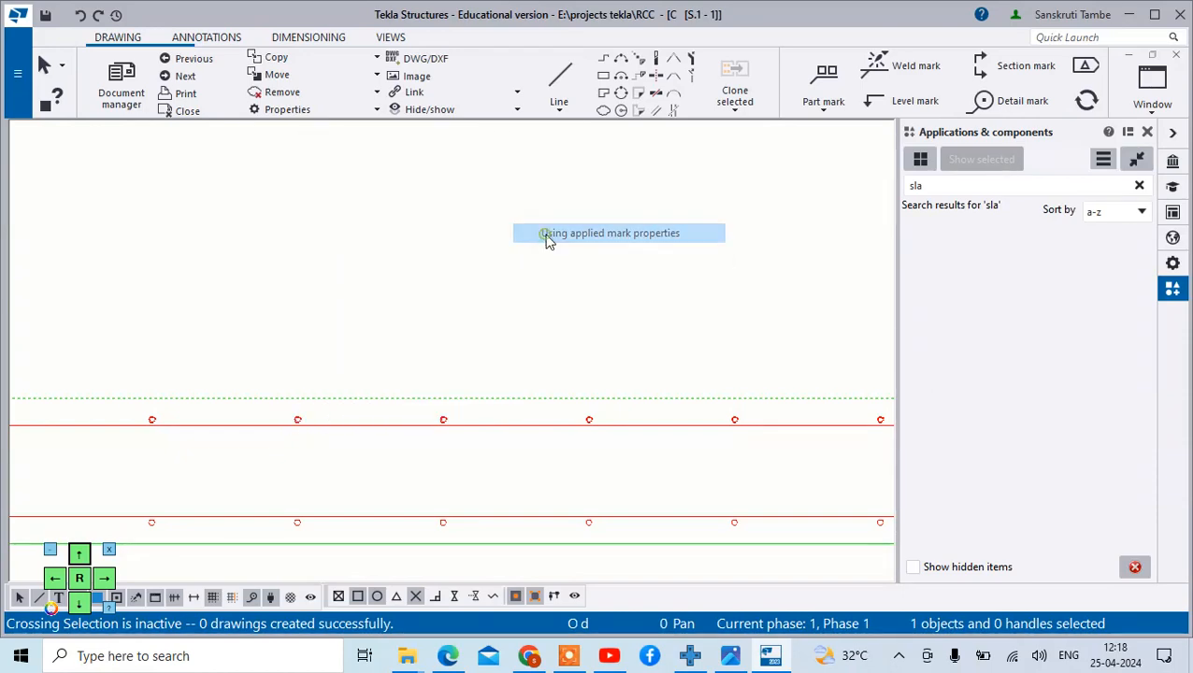
{"action": "scroll", "coordinate": [438, 346], "scroll_direction": "down", "scroll_amount": 4}
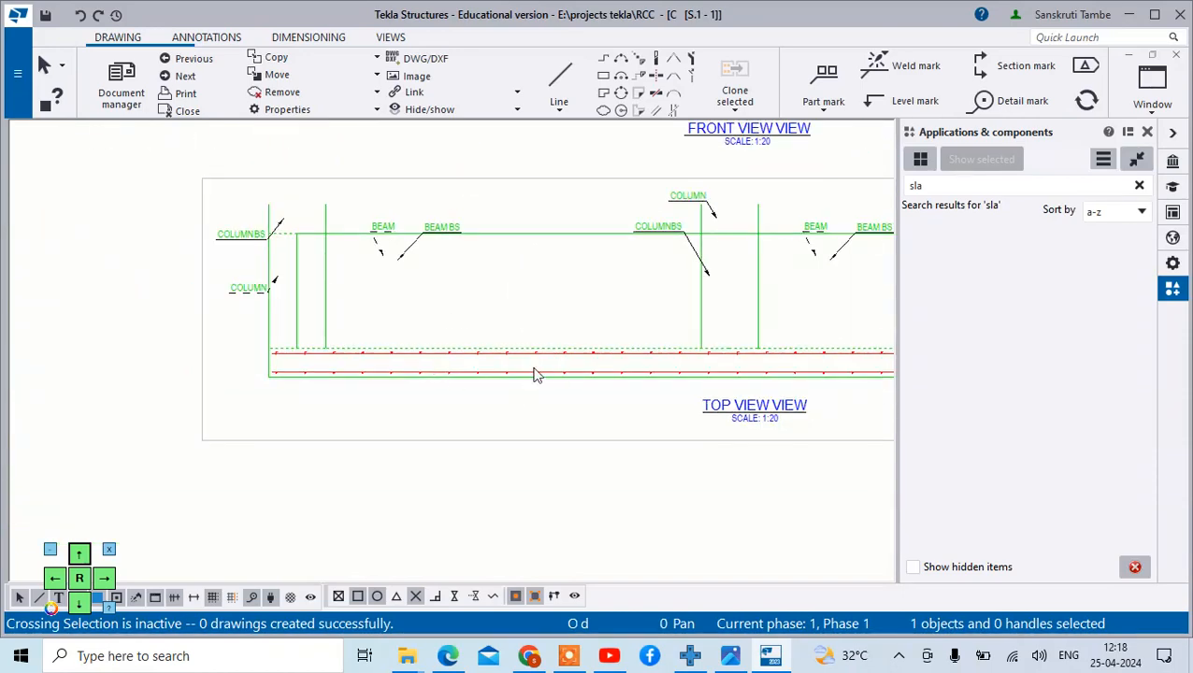
{"action": "scroll", "coordinate": [535, 374], "scroll_direction": "down", "scroll_amount": 5}
{"action": "scroll", "coordinate": [541, 376], "scroll_direction": "up", "scroll_amount": 3}
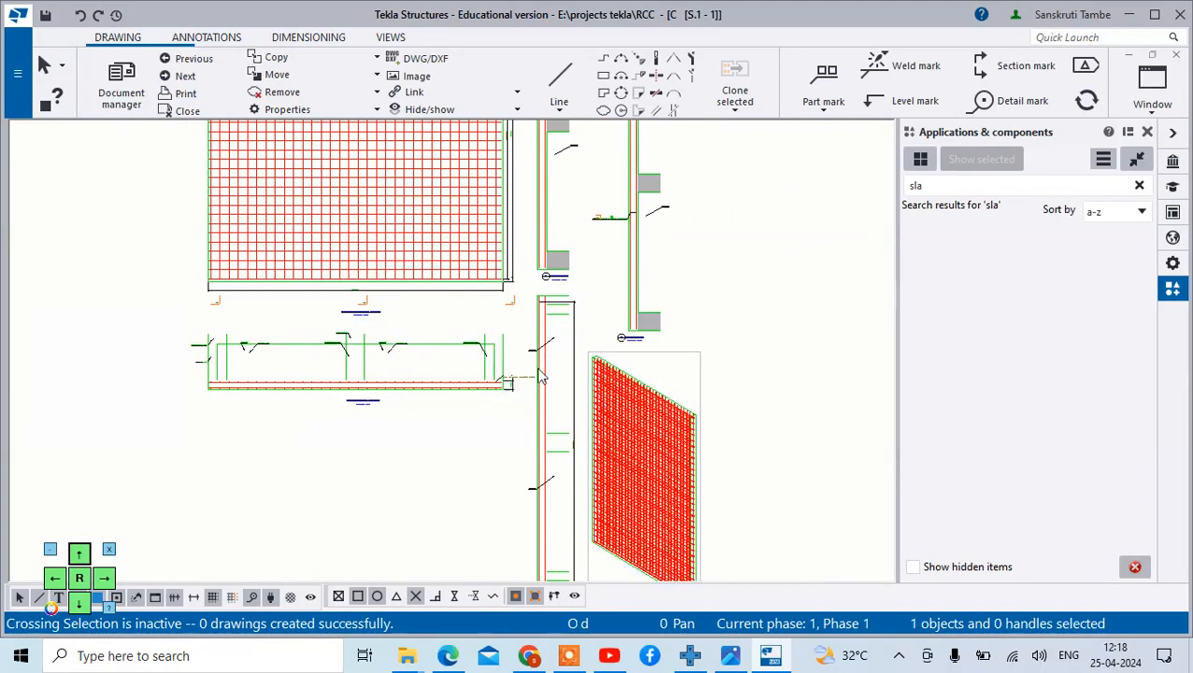
{"action": "scroll", "coordinate": [370, 348], "scroll_direction": "up", "scroll_amount": 6}
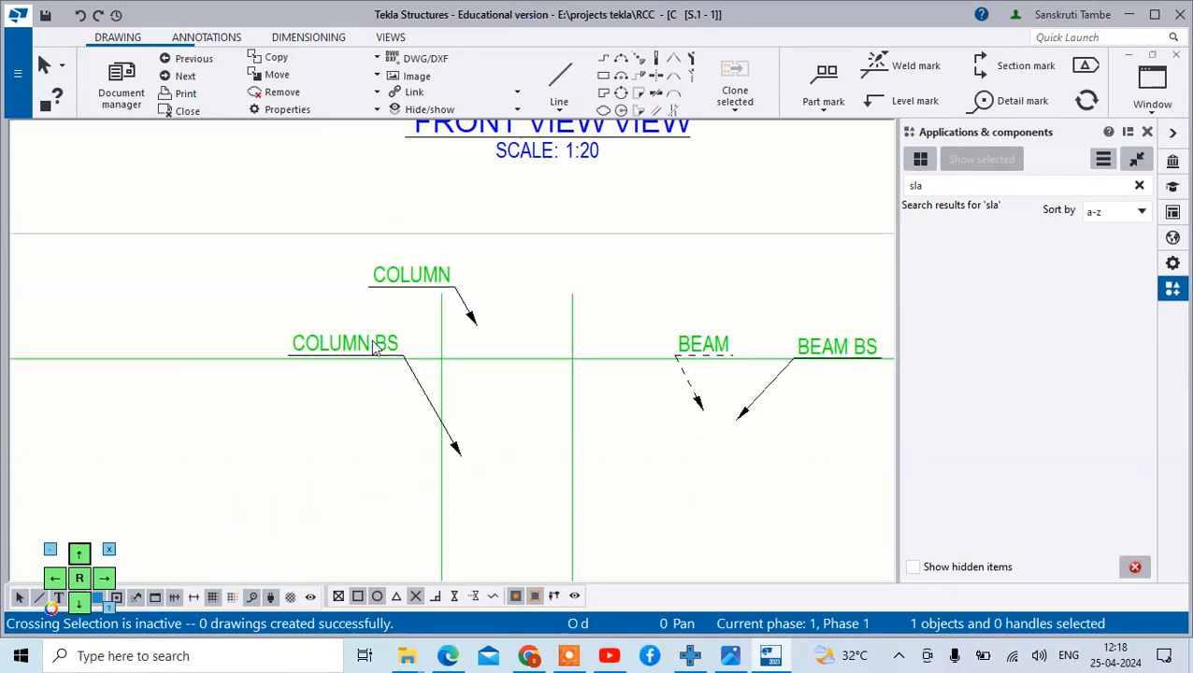
{"action": "scroll", "coordinate": [374, 346], "scroll_direction": "down", "scroll_amount": 2}
Create a section view cutting vertically through the slab beside the first column in the top view, and place it below that view
{"action": "left_click", "coordinate": [391, 36]}
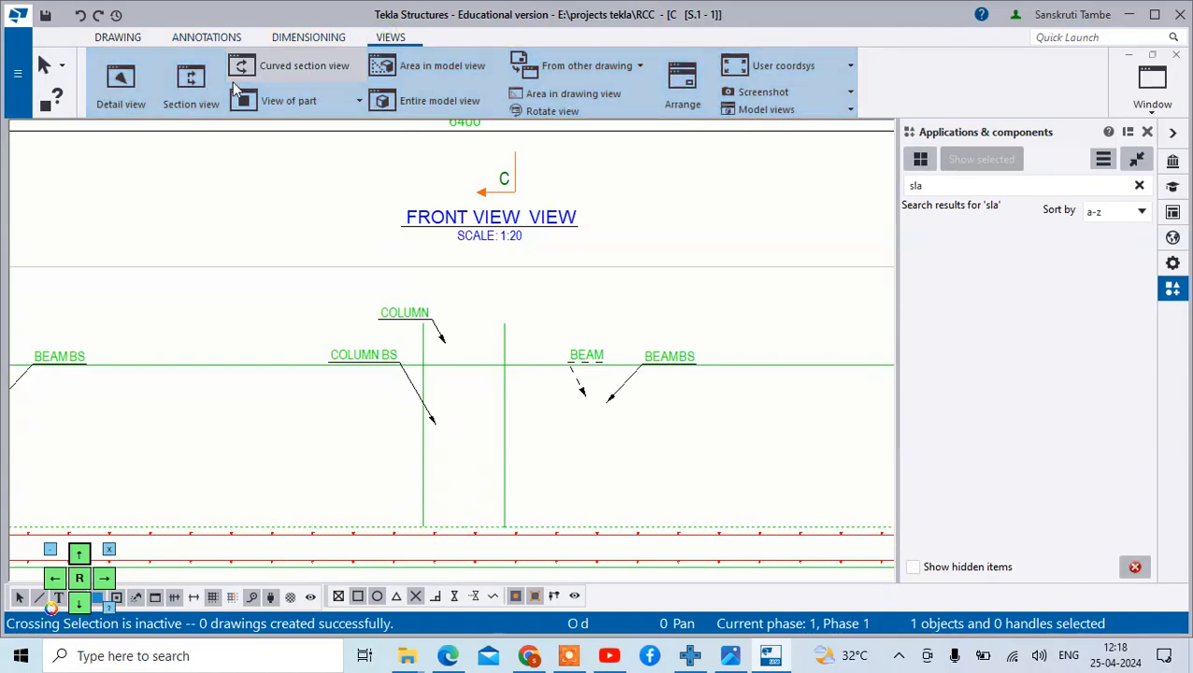
{"action": "left_click", "coordinate": [191, 82]}
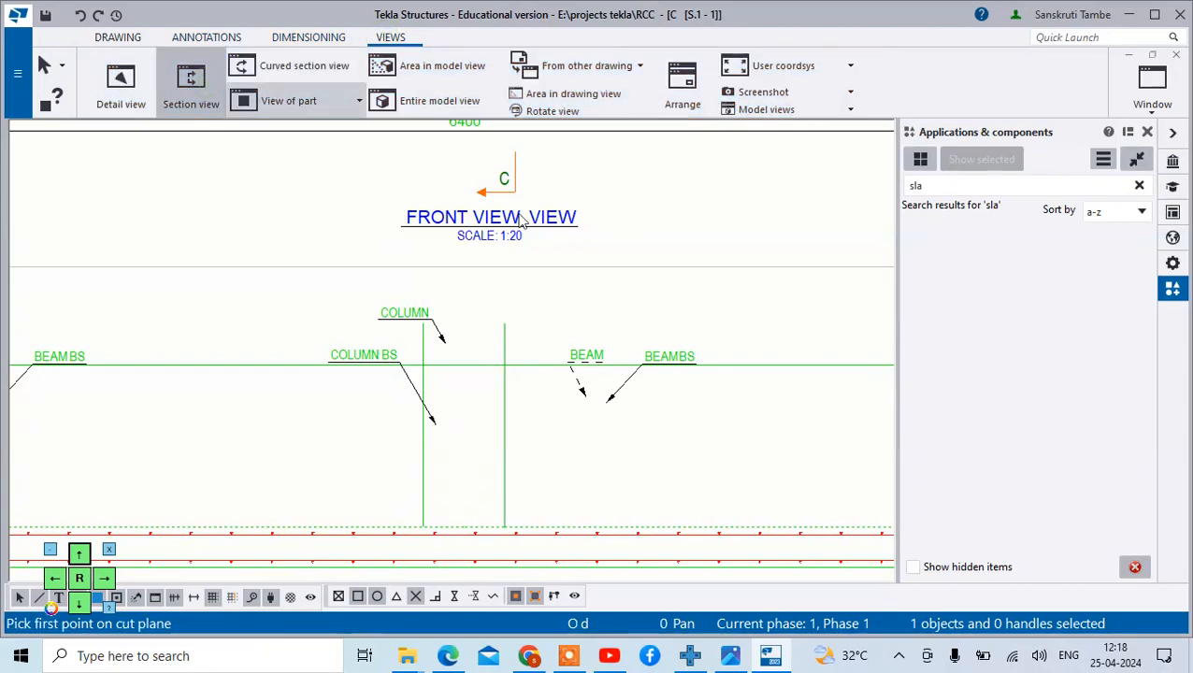
{"action": "scroll", "coordinate": [405, 354], "scroll_direction": "down", "scroll_amount": 4}
{"action": "scroll", "coordinate": [458, 279], "scroll_direction": "up", "scroll_amount": 5}
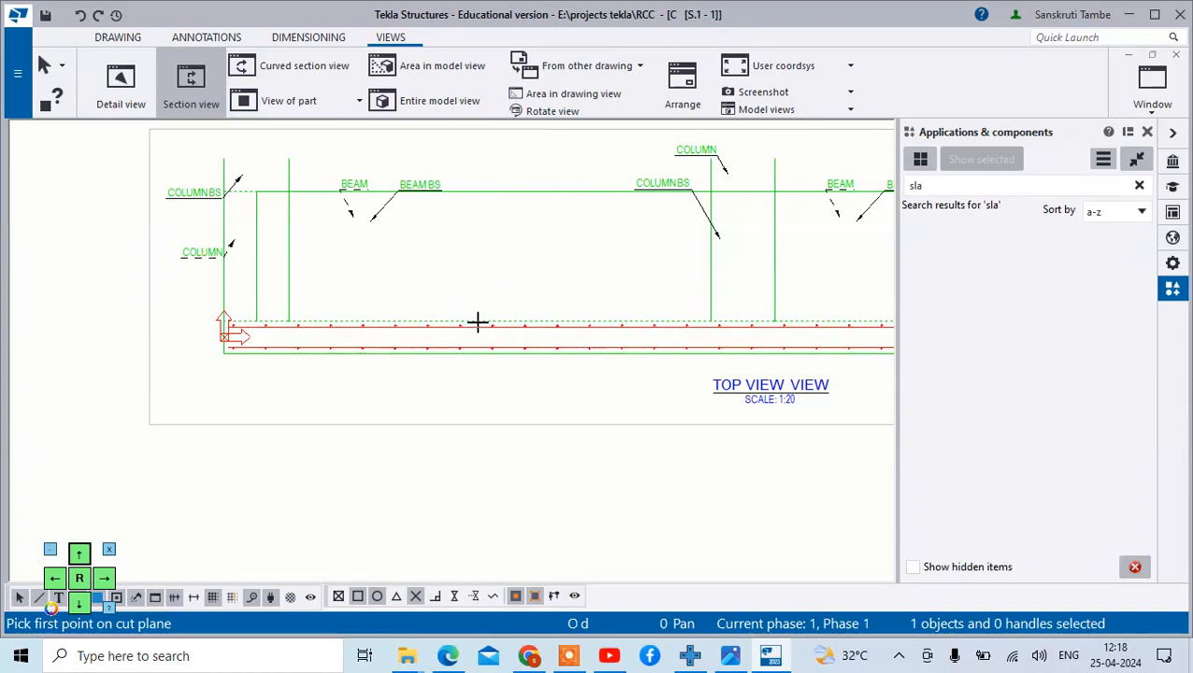
{"action": "scroll", "coordinate": [479, 322], "scroll_direction": "up", "scroll_amount": 4}
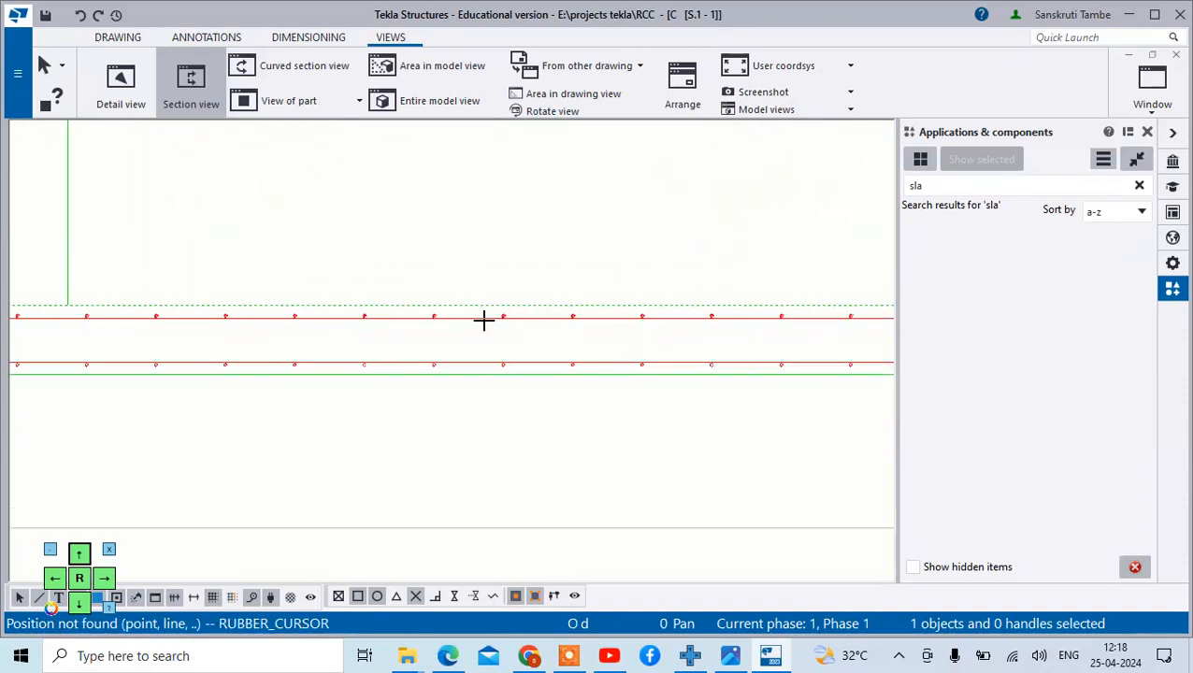
{"action": "scroll", "coordinate": [483, 320], "scroll_direction": "up", "scroll_amount": 2}
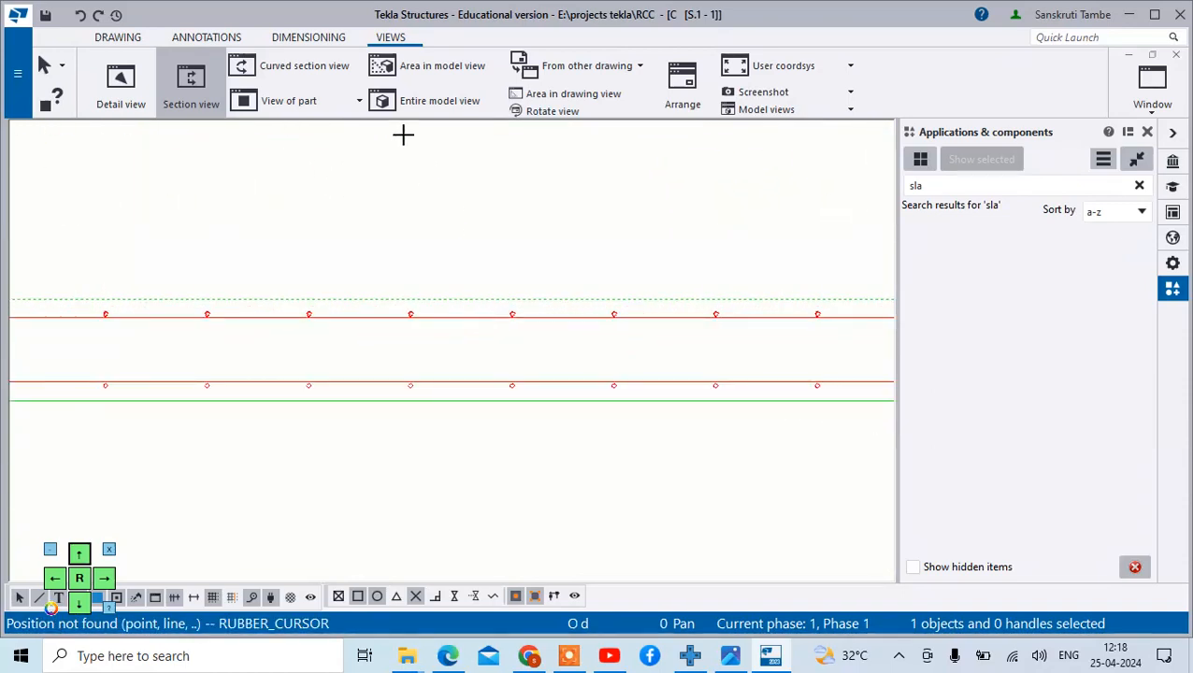
{"action": "scroll", "coordinate": [451, 336], "scroll_direction": "down", "scroll_amount": 2}
{"action": "right_click", "coordinate": [445, 313]}
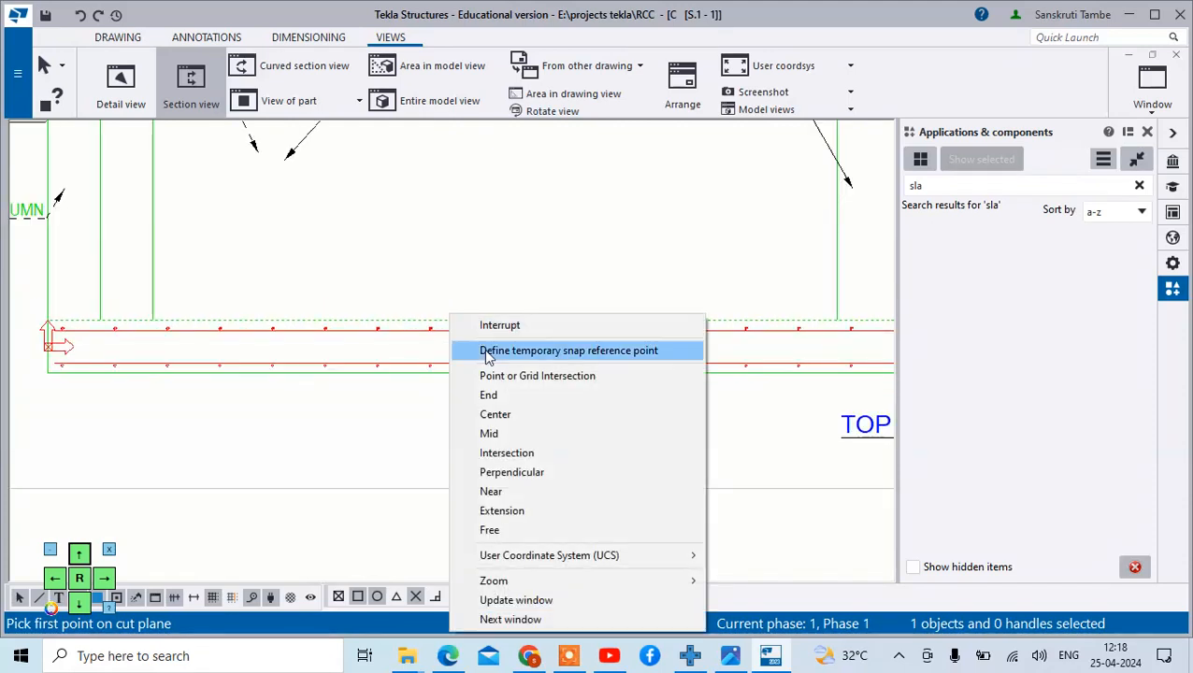
{"action": "left_click", "coordinate": [490, 443]}
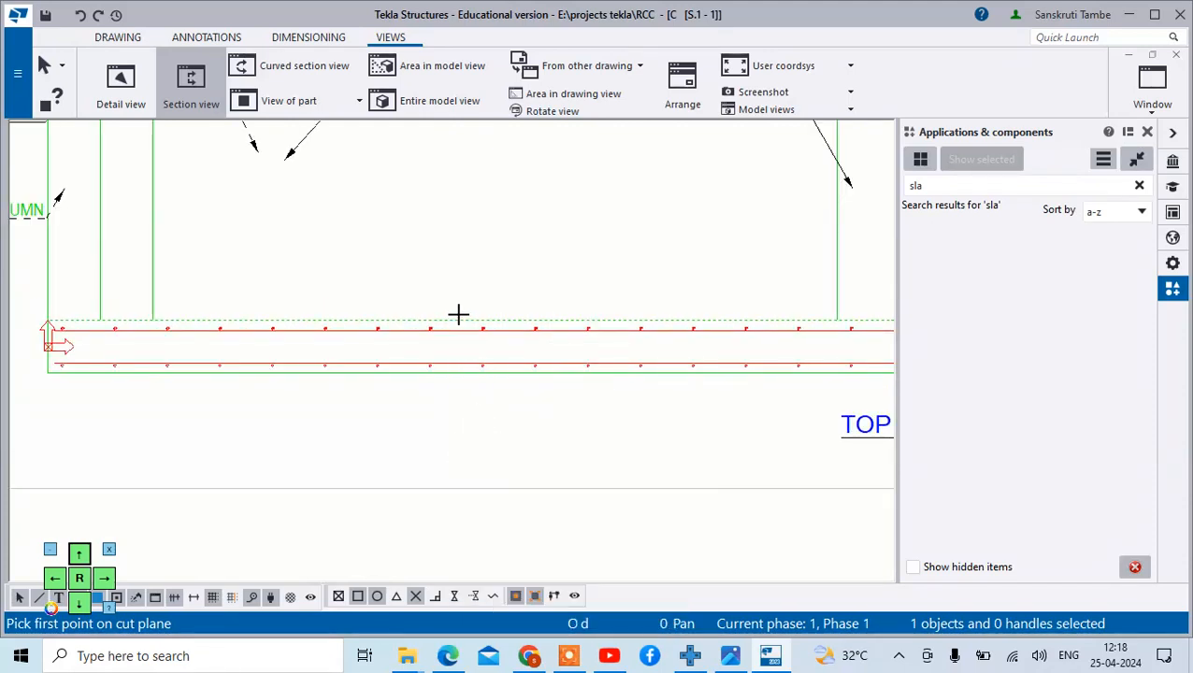
{"action": "left_click", "coordinate": [152, 321]}
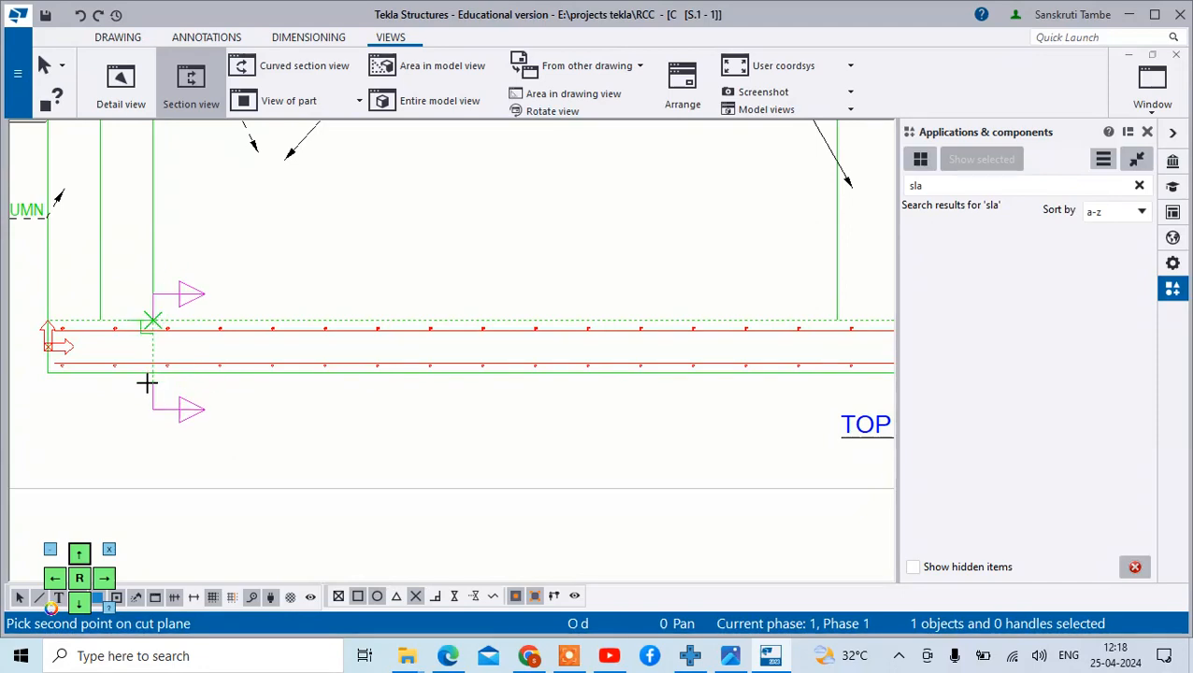
{"action": "left_click", "coordinate": [147, 382]}
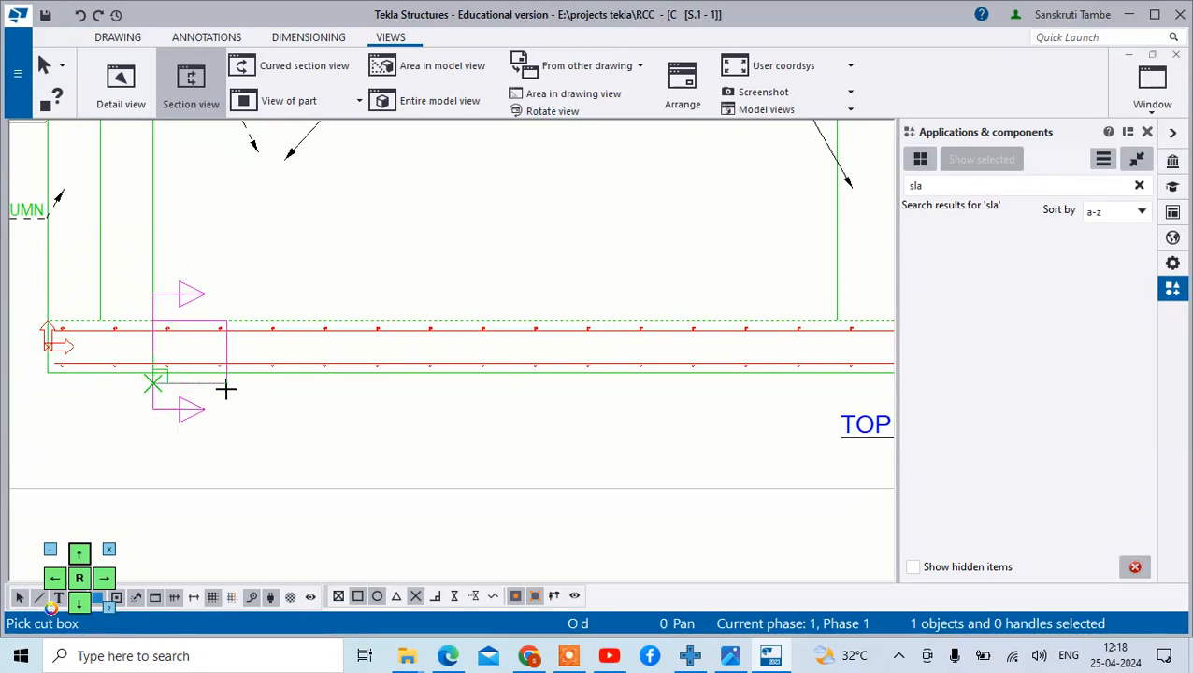
{"action": "scroll", "coordinate": [258, 389], "scroll_direction": "down", "scroll_amount": 1}
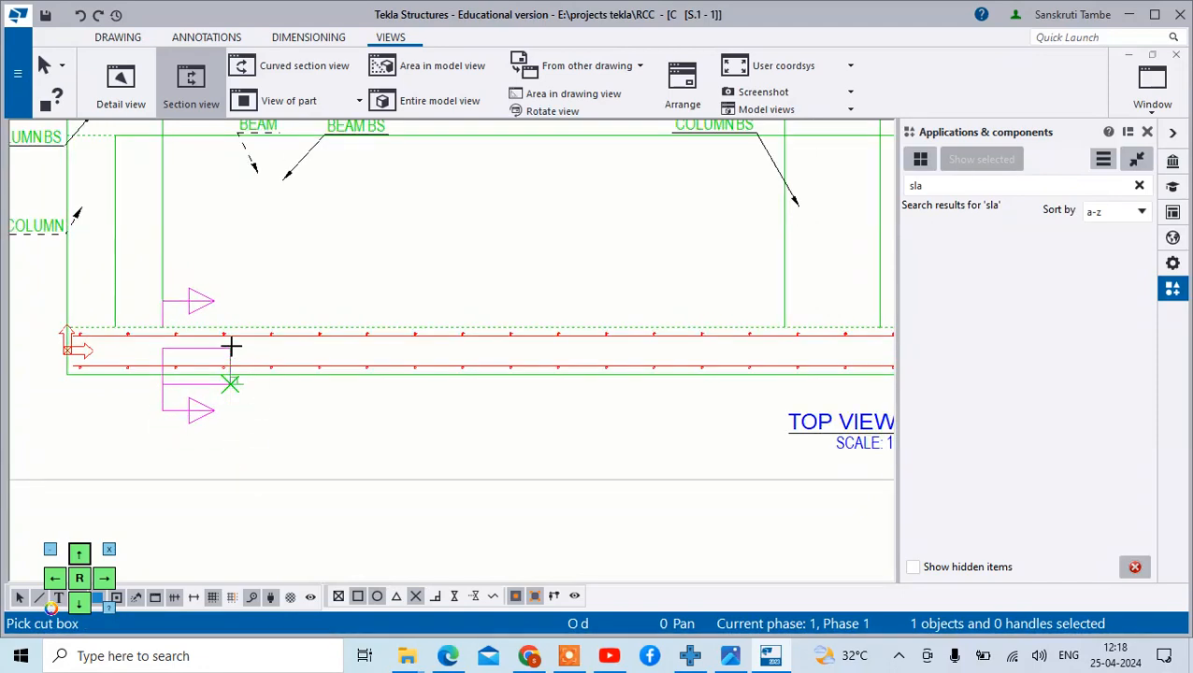
{"action": "left_click", "coordinate": [192, 323]}
{"action": "scroll", "coordinate": [369, 318], "scroll_direction": "down", "scroll_amount": 4}
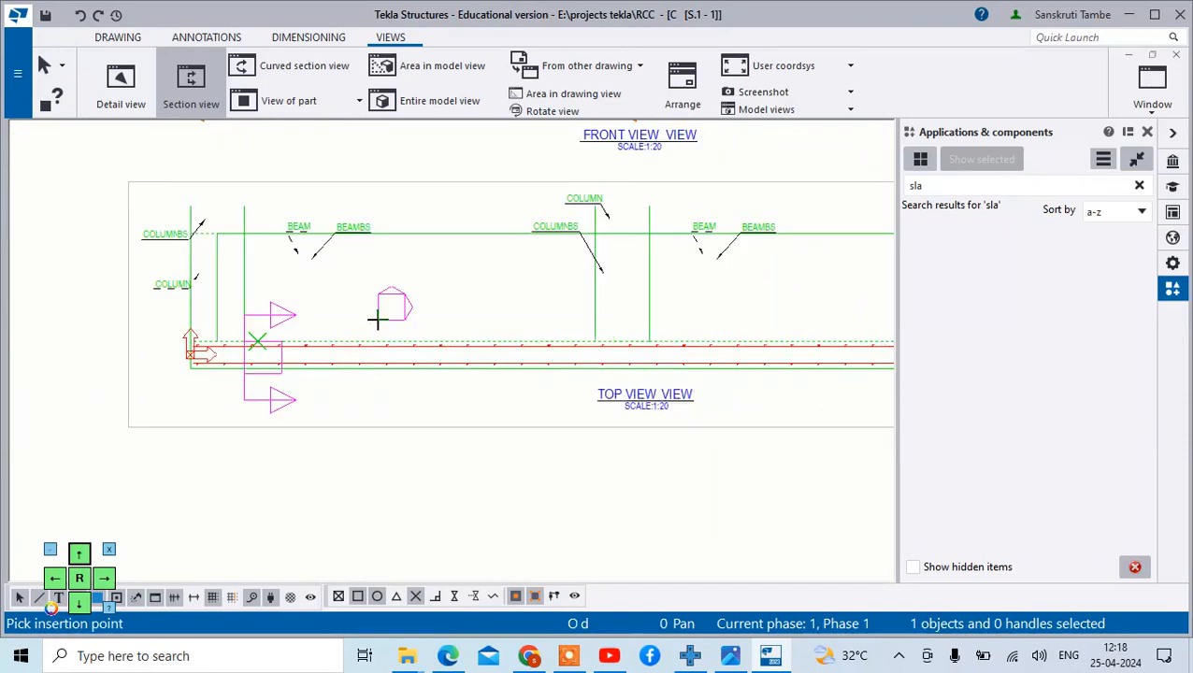
{"action": "left_click", "coordinate": [300, 475]}
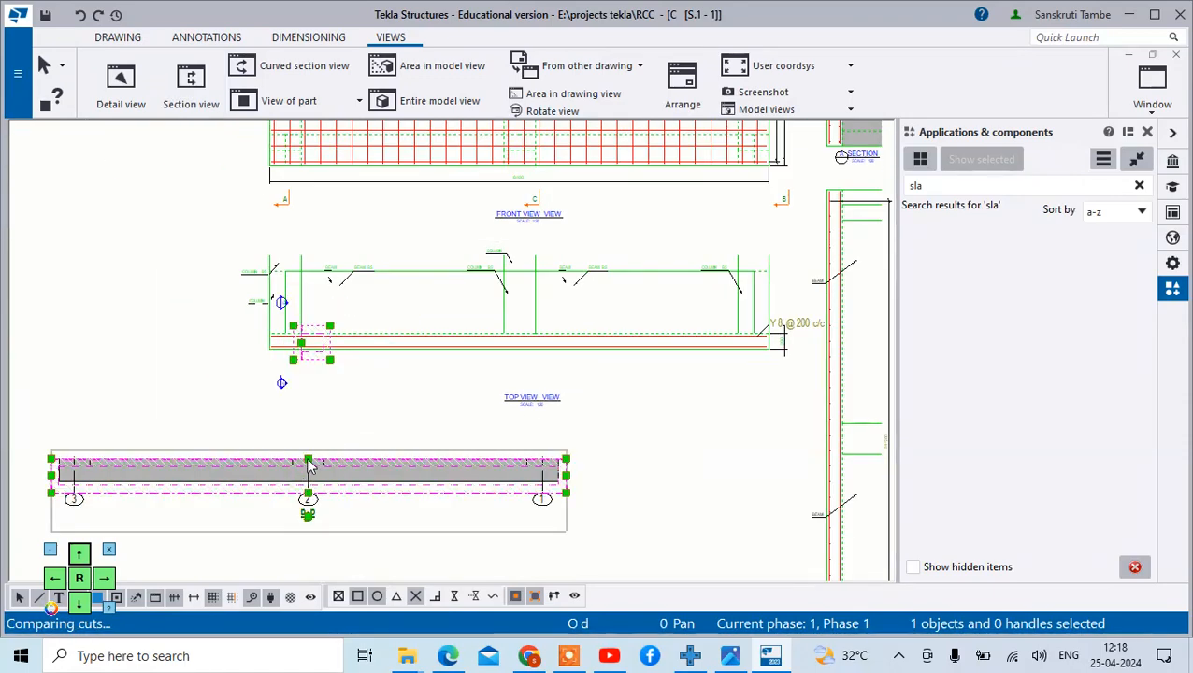
Inspect the new section view D-D below the top view and delete it
{"action": "scroll", "coordinate": [309, 466], "scroll_direction": "up", "scroll_amount": 2}
{"action": "left_click", "coordinate": [366, 426]}
{"action": "scroll", "coordinate": [474, 405], "scroll_direction": "down", "scroll_amount": 2}
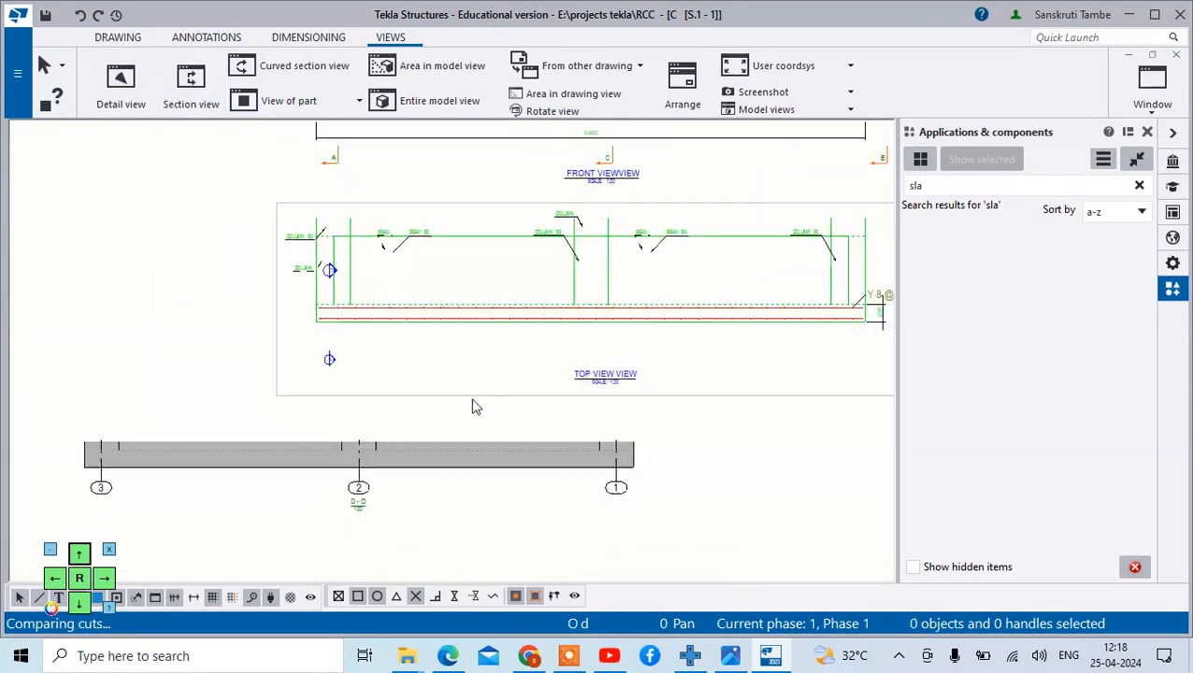
{"action": "scroll", "coordinate": [221, 503], "scroll_direction": "up", "scroll_amount": 3}
{"action": "scroll", "coordinate": [192, 493], "scroll_direction": "up", "scroll_amount": 2}
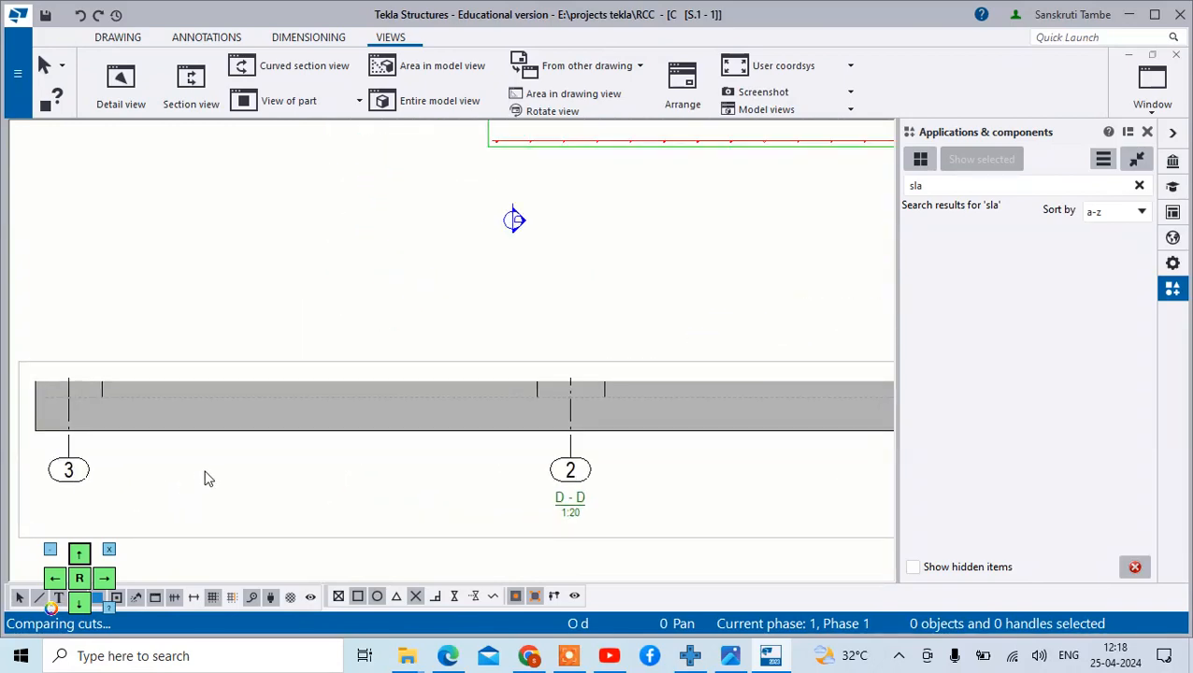
{"action": "scroll", "coordinate": [208, 478], "scroll_direction": "down", "scroll_amount": 3}
{"action": "left_click", "coordinate": [420, 458]}
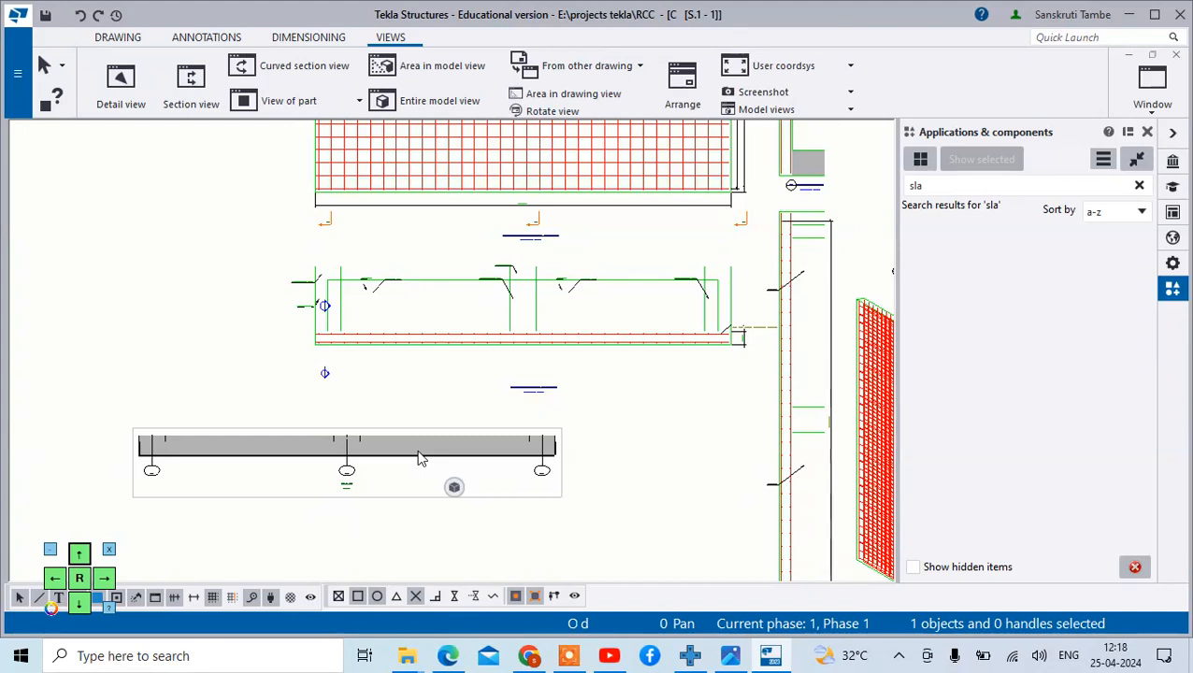
{"action": "left_click", "coordinate": [547, 467]}
{"action": "left_click", "coordinate": [562, 469]}
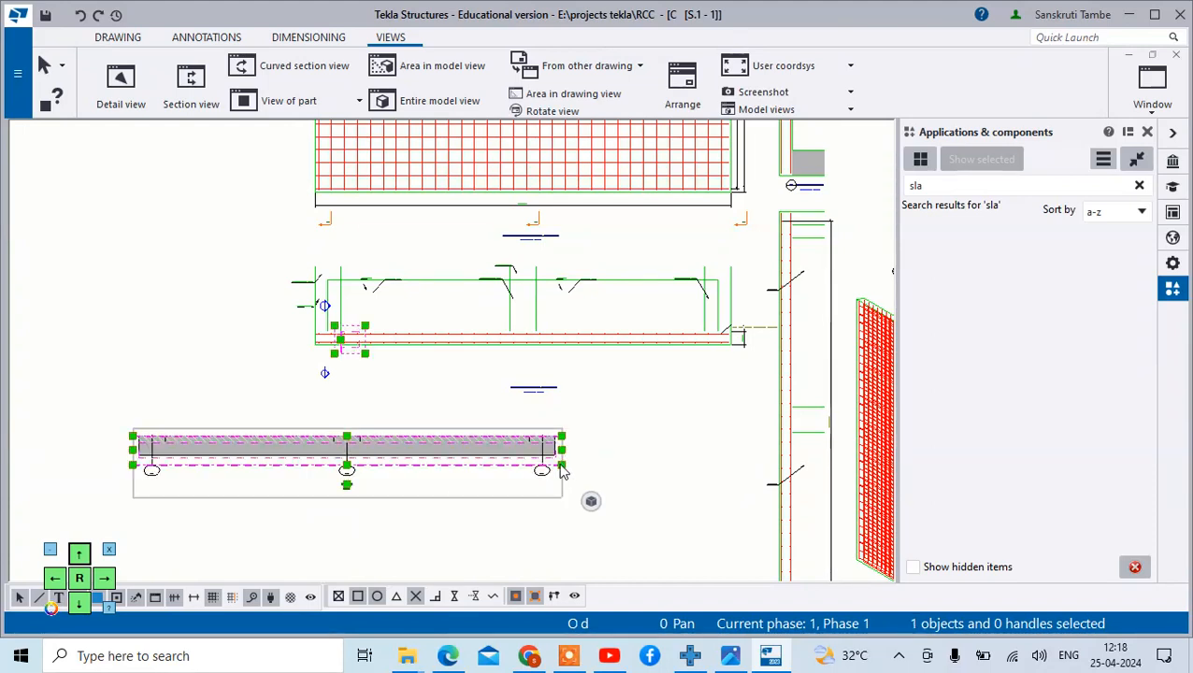
{"action": "key", "text": "Delete"}
Examine the reinforcement mark added to the slab bars at the end of the top view
{"action": "scroll", "coordinate": [567, 310], "scroll_direction": "down", "scroll_amount": 2}
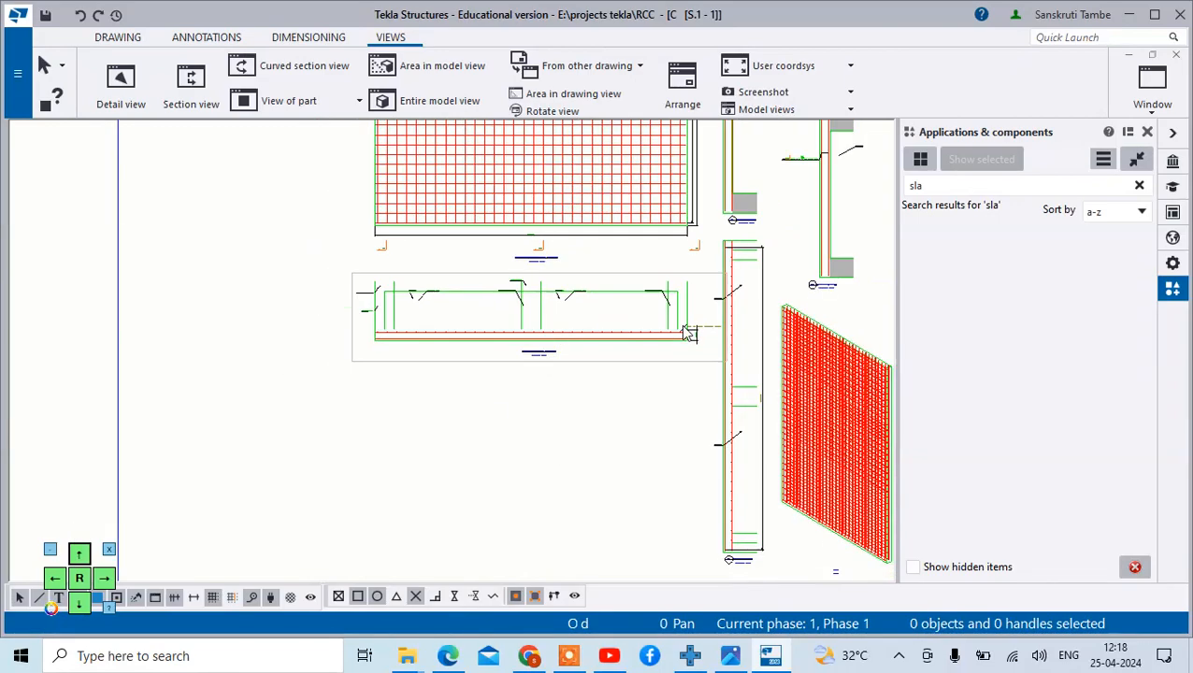
{"action": "scroll", "coordinate": [686, 334], "scroll_direction": "up", "scroll_amount": 9}
{"action": "scroll", "coordinate": [613, 351], "scroll_direction": "up", "scroll_amount": 4}
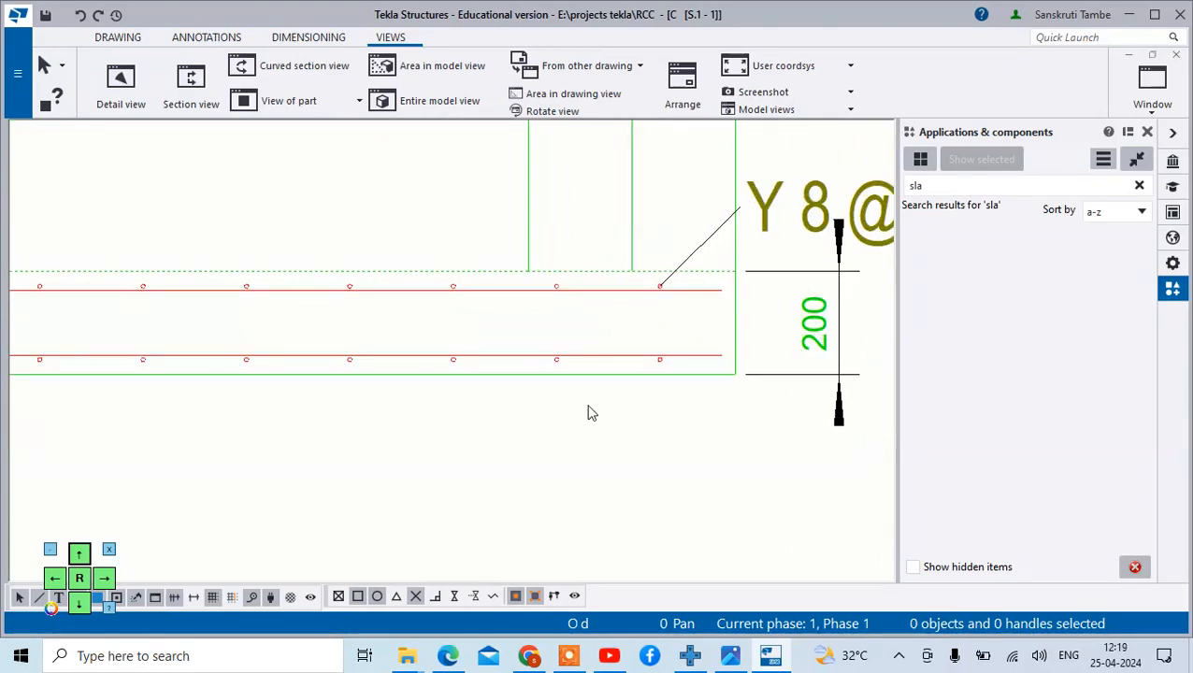
{"action": "scroll", "coordinate": [272, 308], "scroll_direction": "down", "scroll_amount": 10}
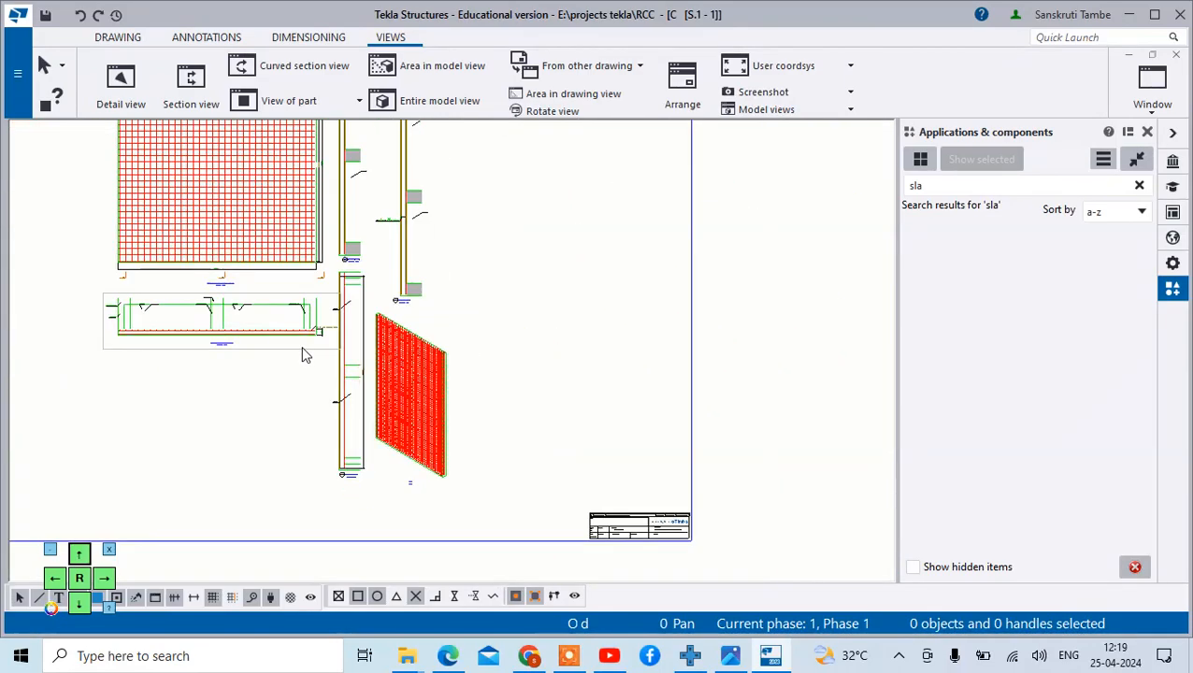
Examine the reinforcement marks in the slab drawing's vertical section views and compare them with the neighbouring unmarked section
{"action": "scroll", "coordinate": [590, 283], "scroll_direction": "down", "scroll_amount": 1}
{"action": "scroll", "coordinate": [551, 213], "scroll_direction": "up", "scroll_amount": 10}
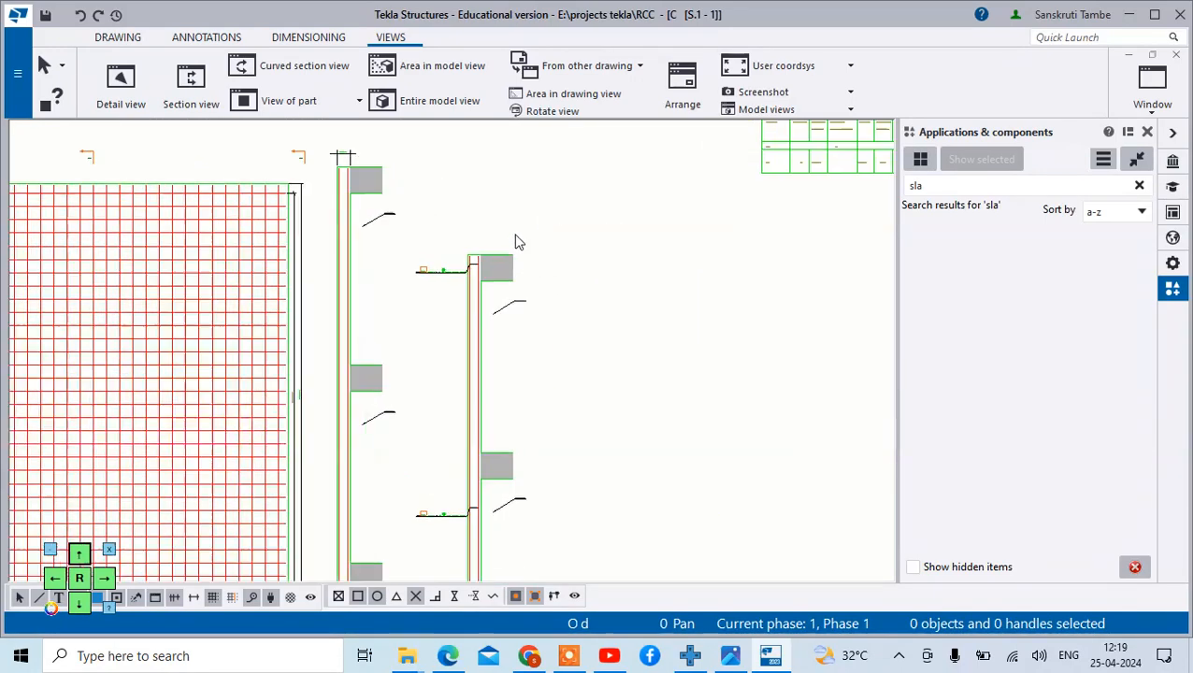
{"action": "scroll", "coordinate": [452, 288], "scroll_direction": "up", "scroll_amount": 2}
{"action": "scroll", "coordinate": [452, 288], "scroll_direction": "down", "scroll_amount": 3}
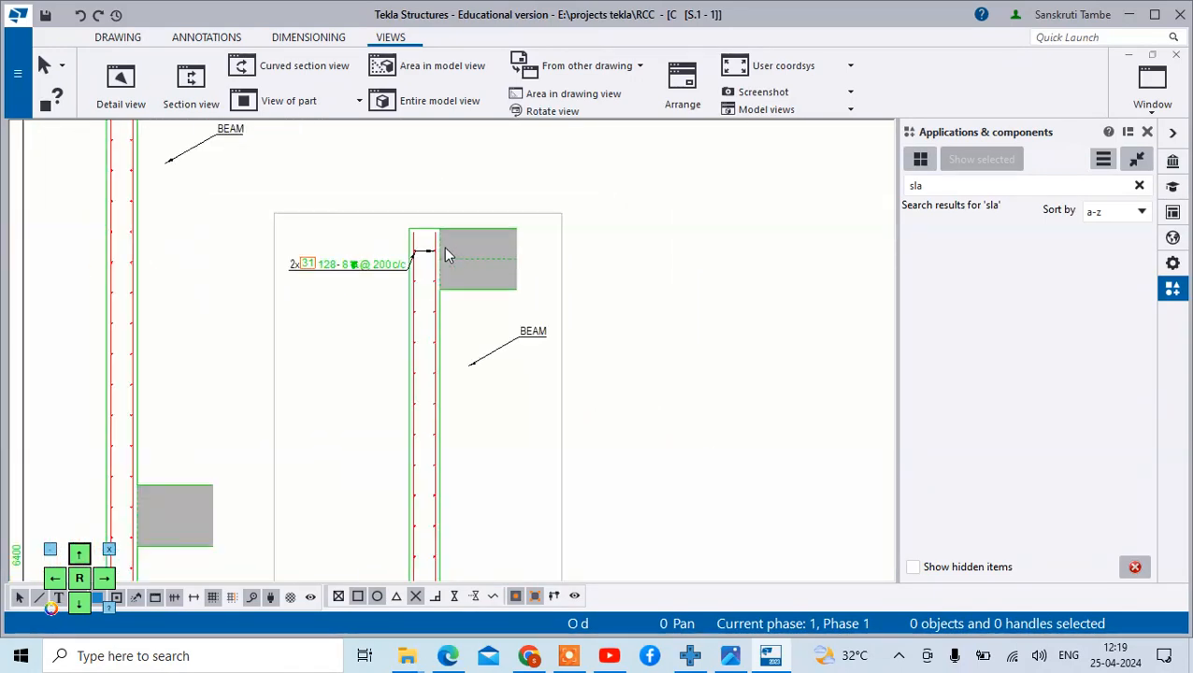
{"action": "scroll", "coordinate": [360, 294], "scroll_direction": "up", "scroll_amount": 1}
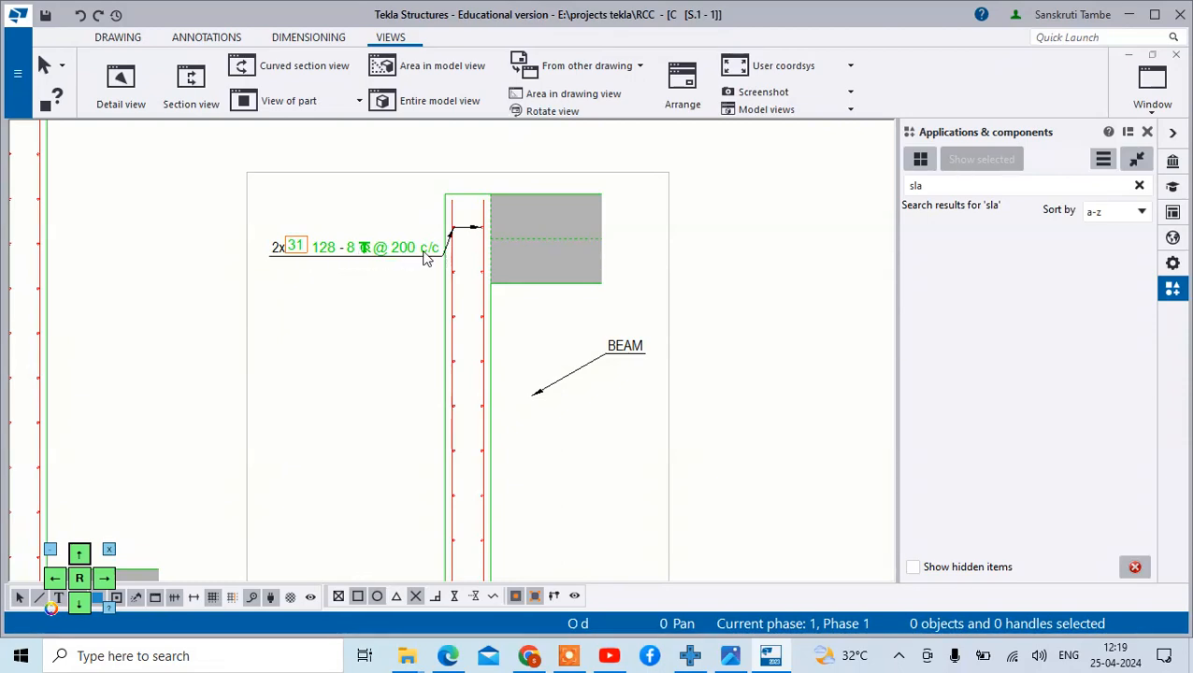
{"action": "scroll", "coordinate": [538, 268], "scroll_direction": "down", "scroll_amount": 3}
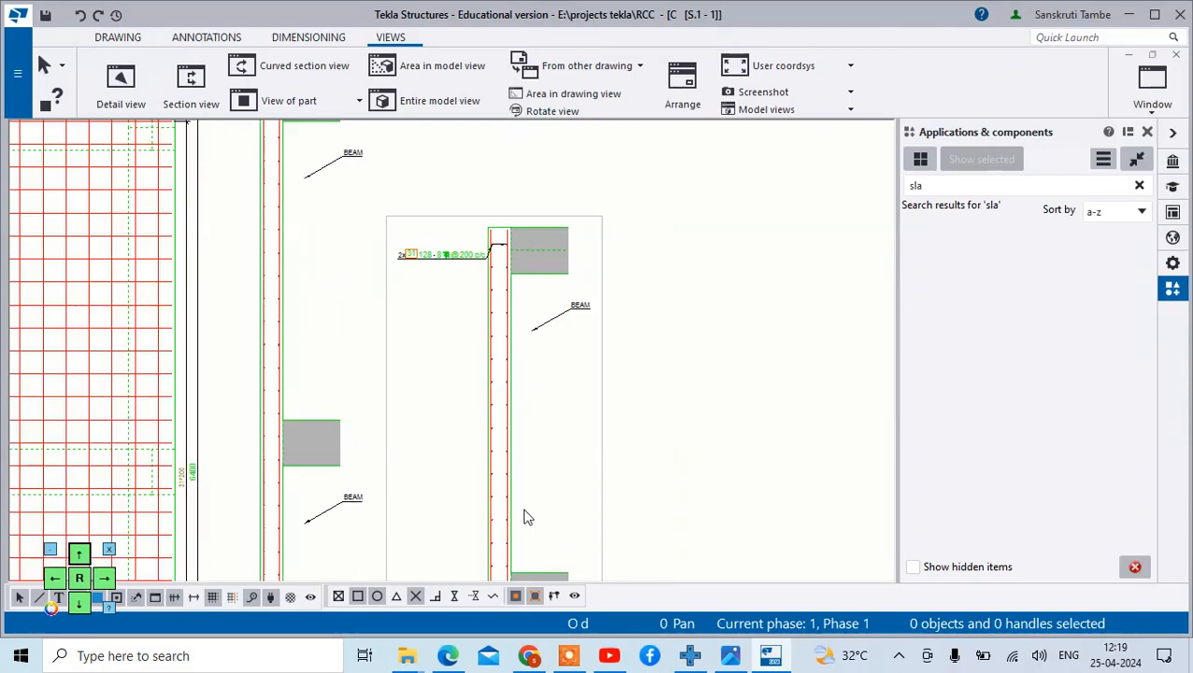
{"action": "scroll", "coordinate": [500, 325], "scroll_direction": "up", "scroll_amount": 3}
{"action": "scroll", "coordinate": [494, 474], "scroll_direction": "up", "scroll_amount": 1}
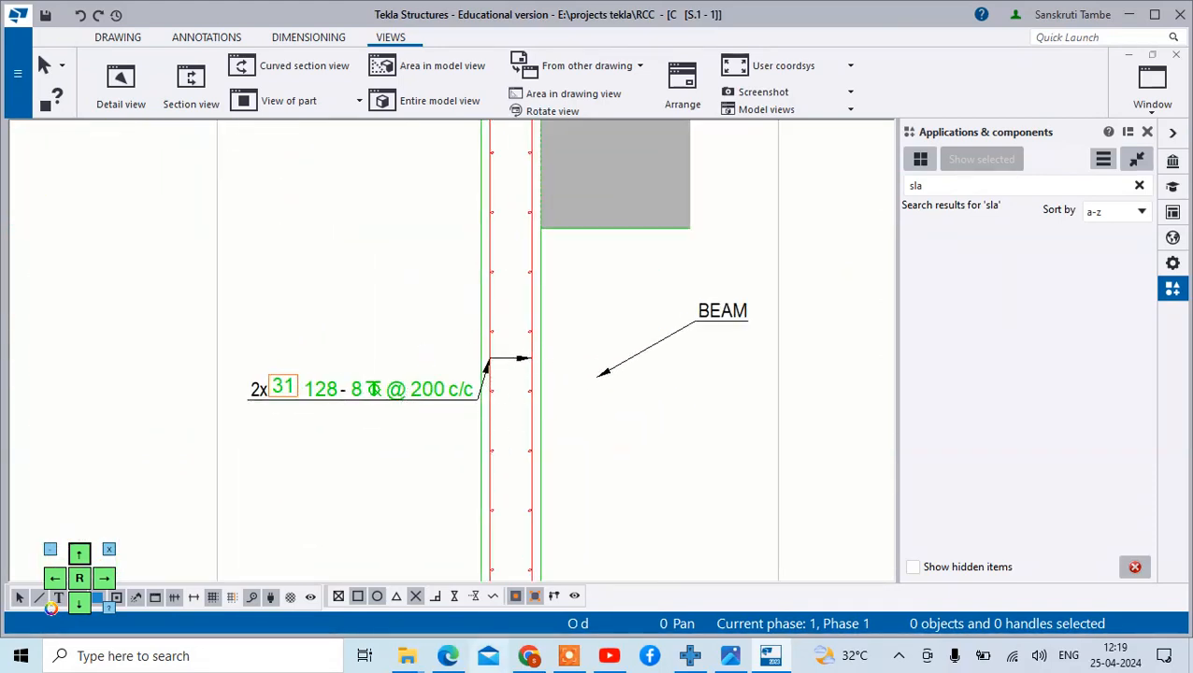
{"action": "scroll", "coordinate": [519, 328], "scroll_direction": "down", "scroll_amount": 5}
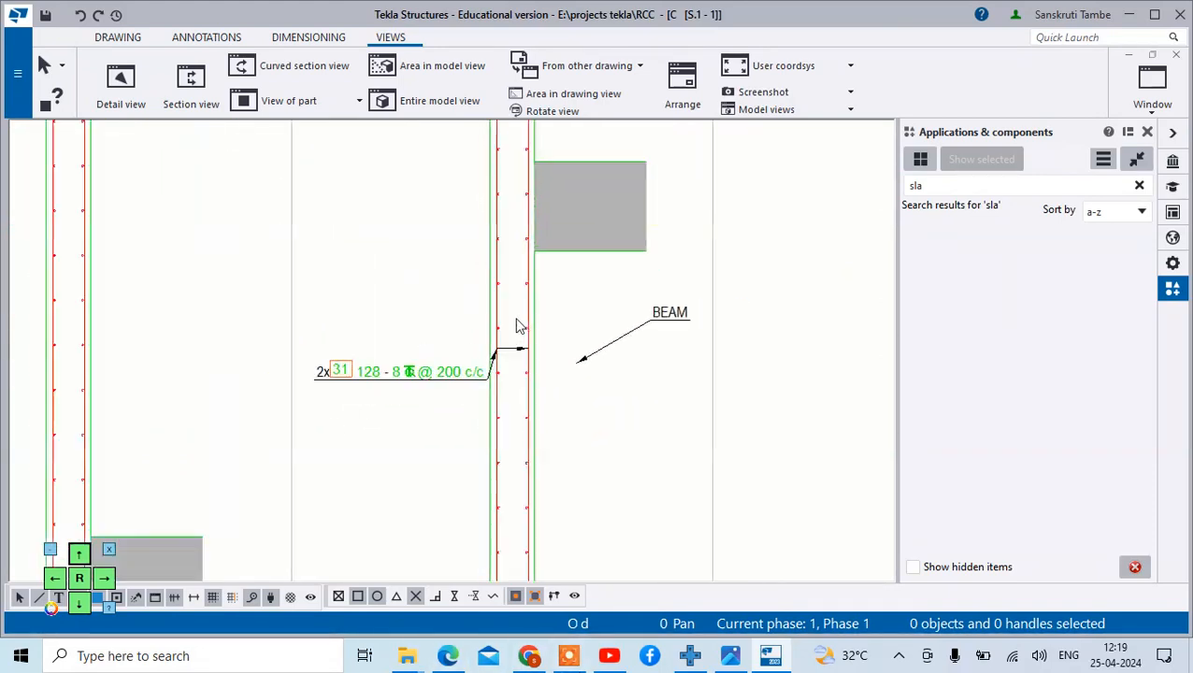
{"action": "scroll", "coordinate": [356, 294], "scroll_direction": "up", "scroll_amount": 5}
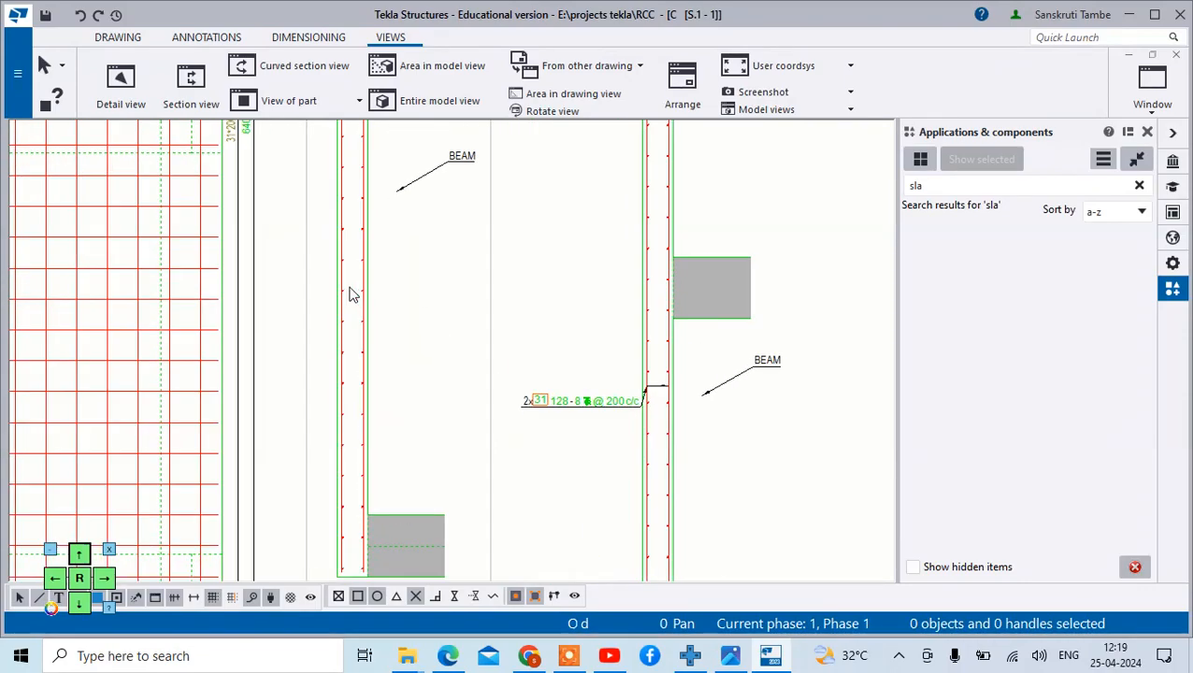
{"action": "scroll", "coordinate": [541, 264], "scroll_direction": "down", "scroll_amount": 8}
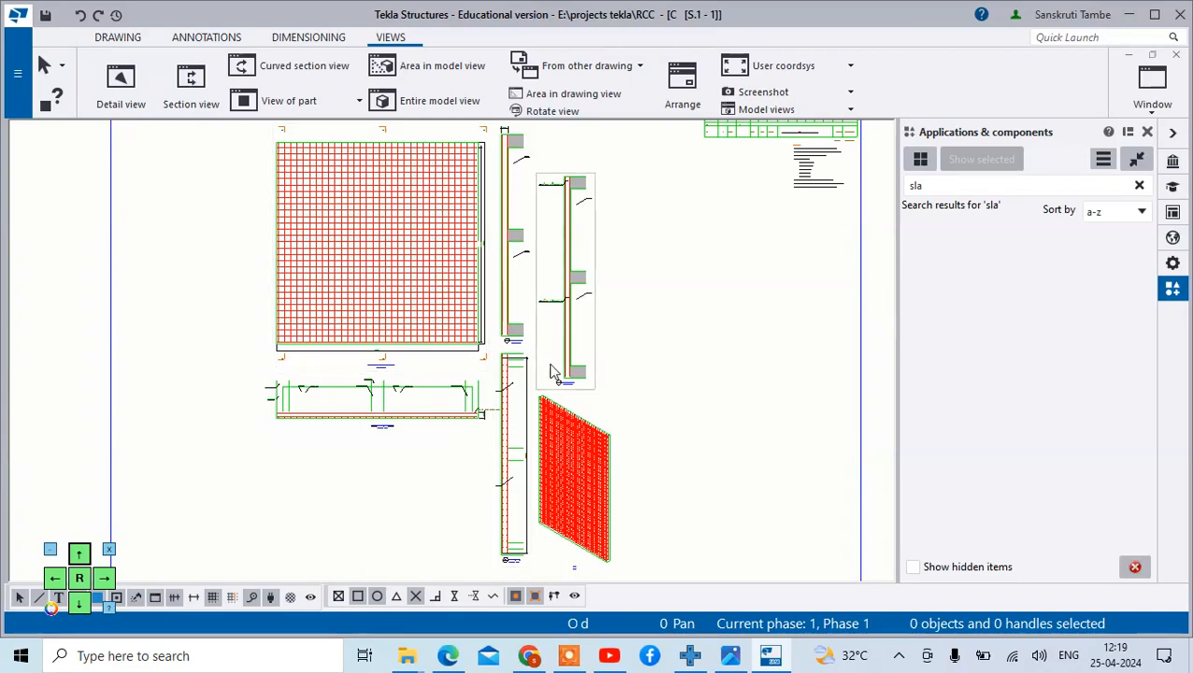
{"action": "scroll", "coordinate": [565, 371], "scroll_direction": "down", "scroll_amount": 1}
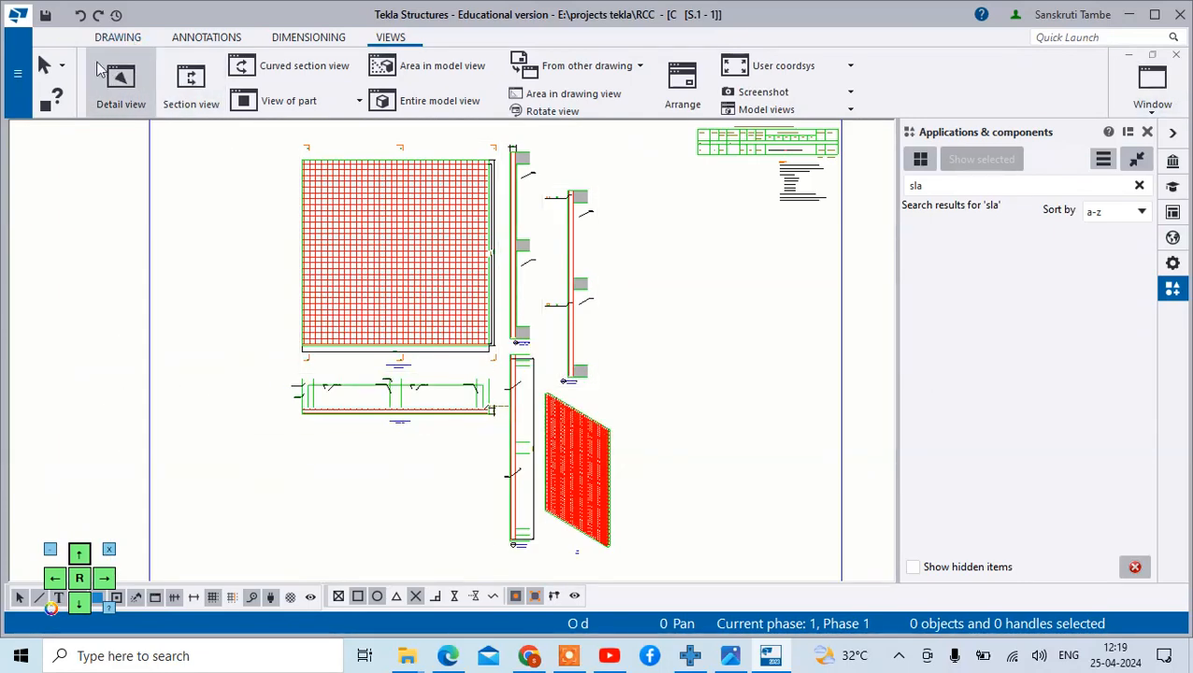
Close the slab drawing keeping its changes, and open the column cast unit drawing created 25.04.2024 12:15:02
{"action": "left_click", "coordinate": [1177, 58]}
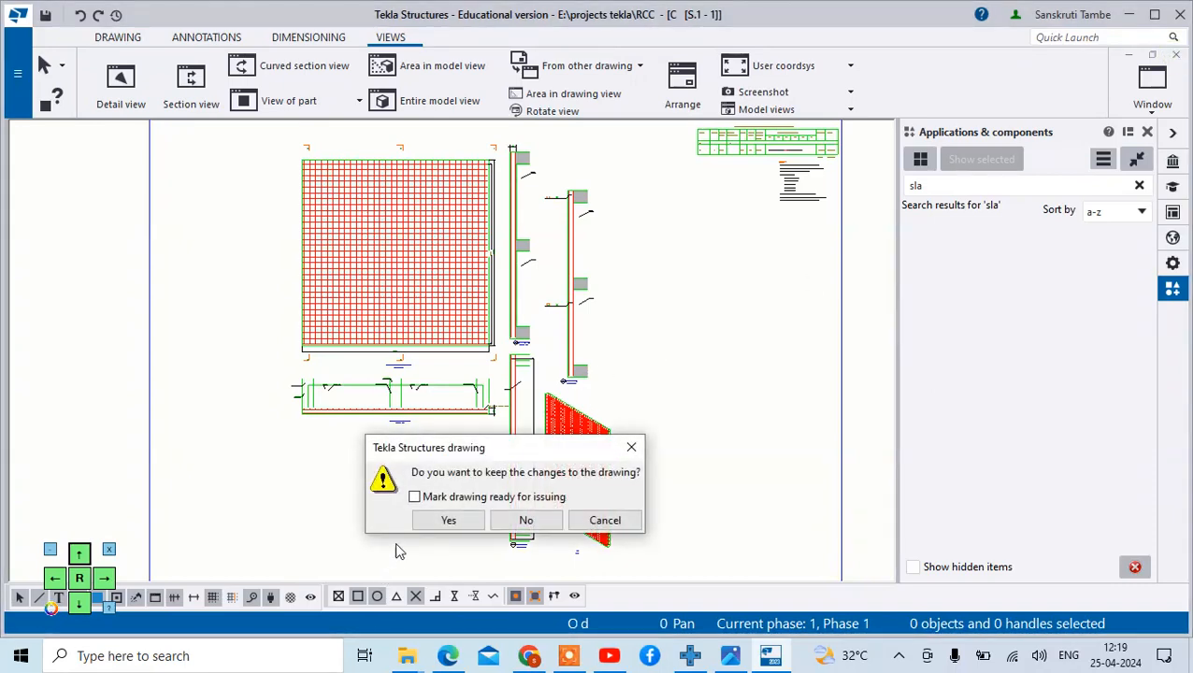
{"action": "left_click", "coordinate": [446, 519]}
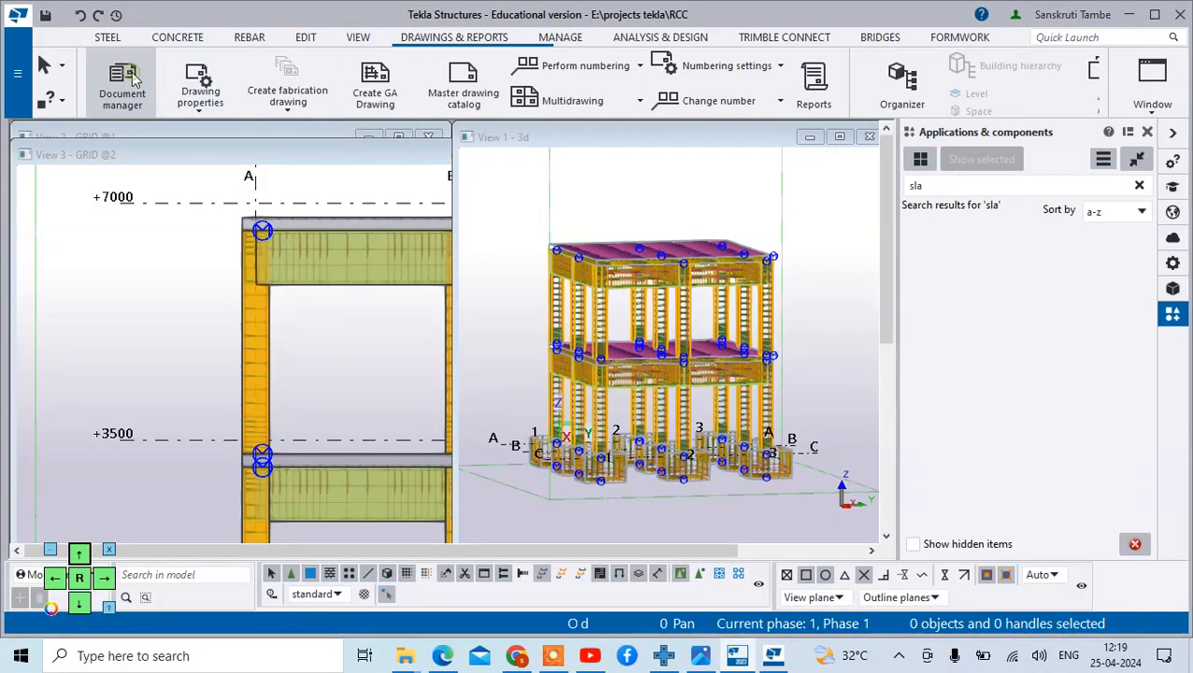
{"action": "left_click", "coordinate": [128, 97]}
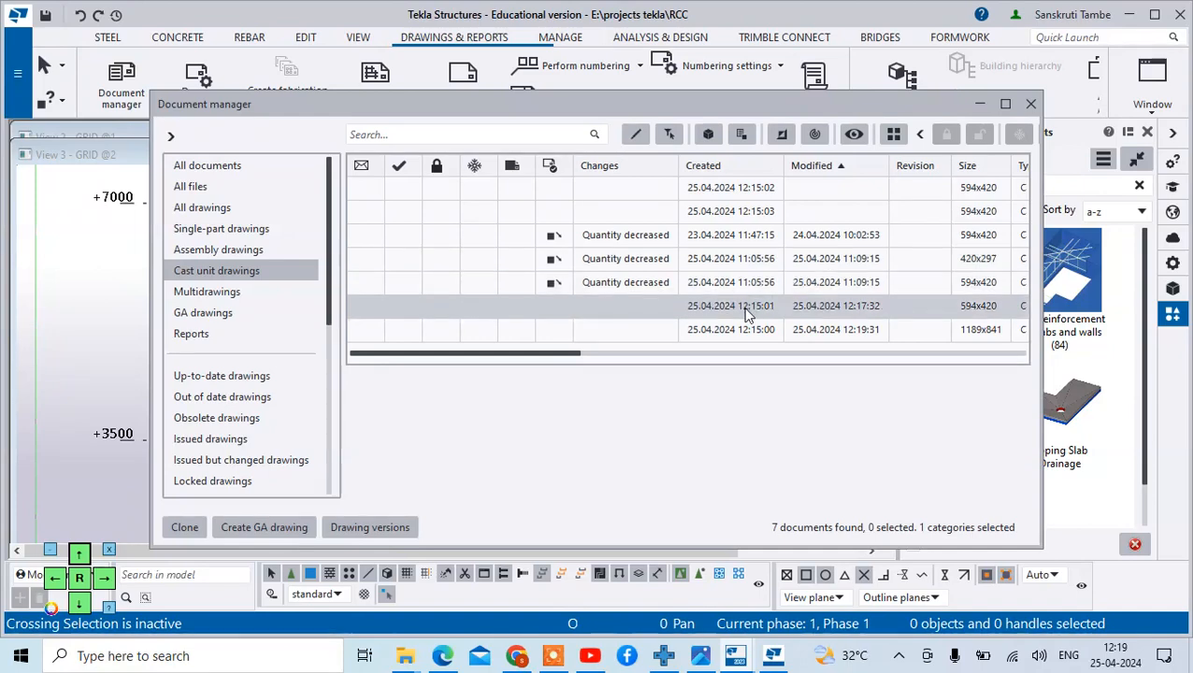
{"action": "double_click", "coordinate": [727, 189]}
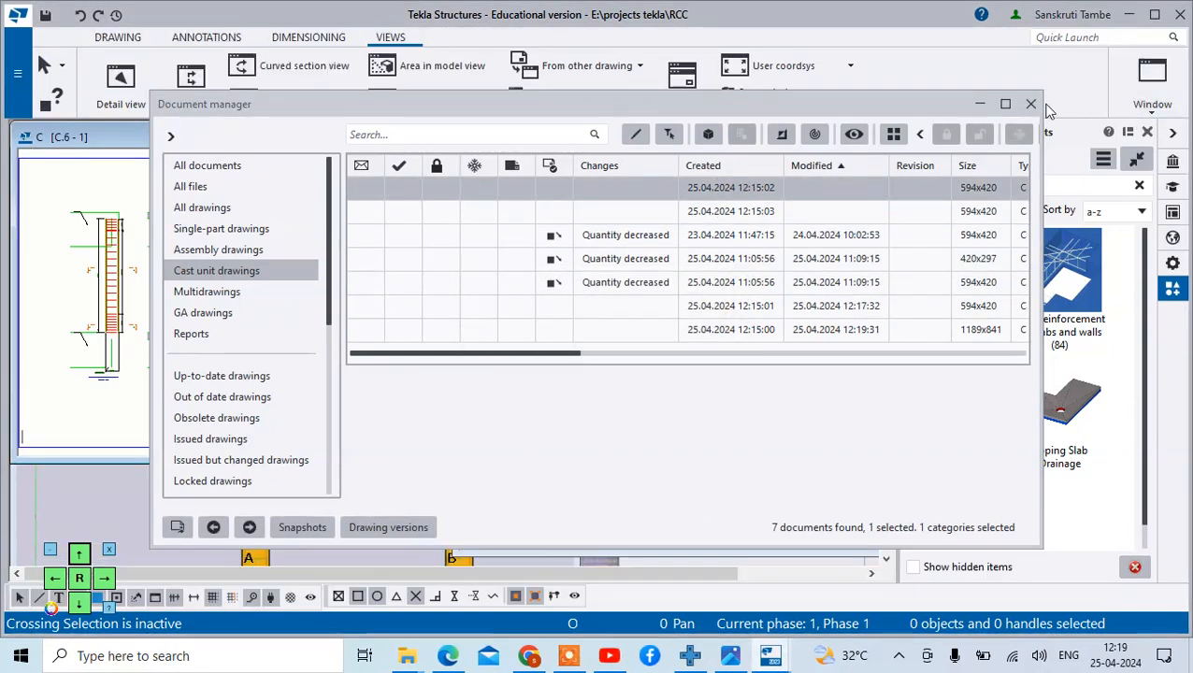
Examine column drawing C.6: the stirrup spacing in its elevations, the bending schedule, the 3D view and section A
{"action": "scroll", "coordinate": [149, 318], "scroll_direction": "up", "scroll_amount": 5}
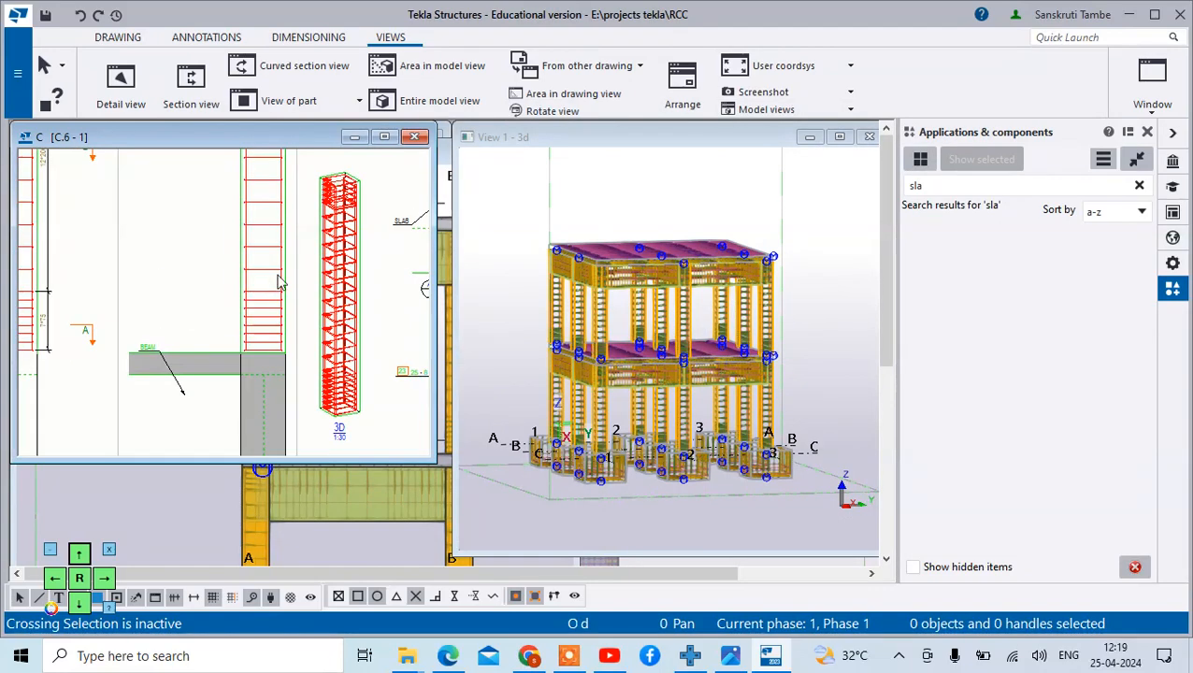
{"action": "scroll", "coordinate": [178, 311], "scroll_direction": "up", "scroll_amount": 3}
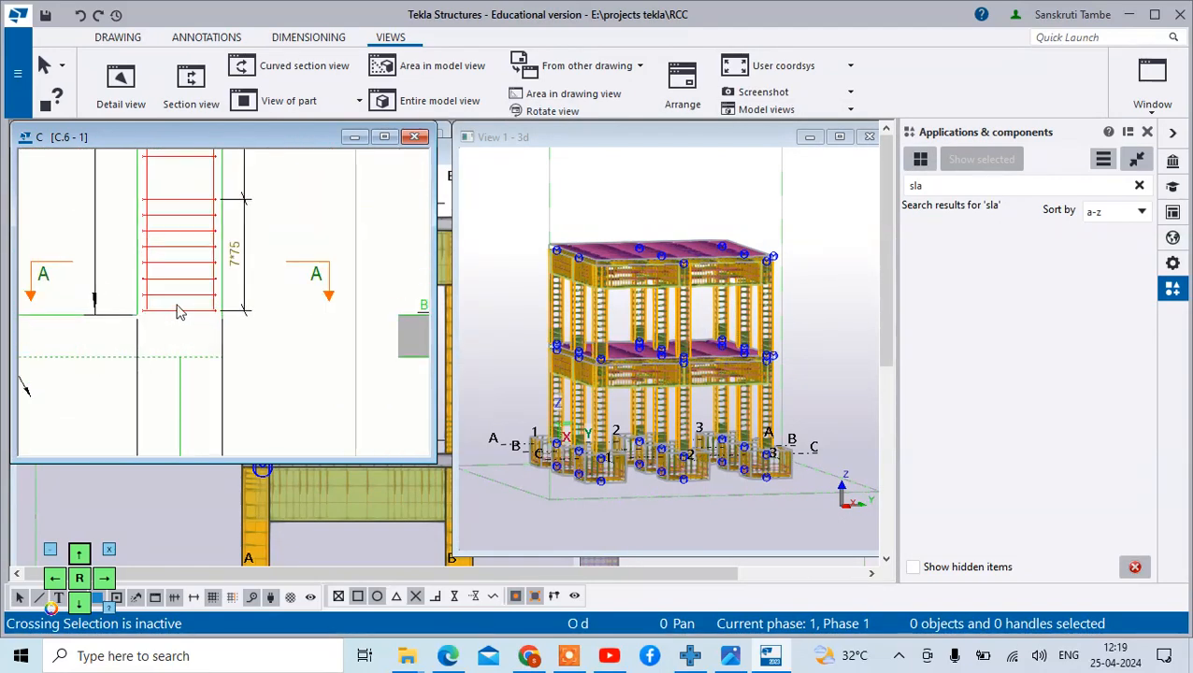
{"action": "scroll", "coordinate": [182, 314], "scroll_direction": "down", "scroll_amount": 3}
{"action": "scroll", "coordinate": [205, 320], "scroll_direction": "down", "scroll_amount": 3}
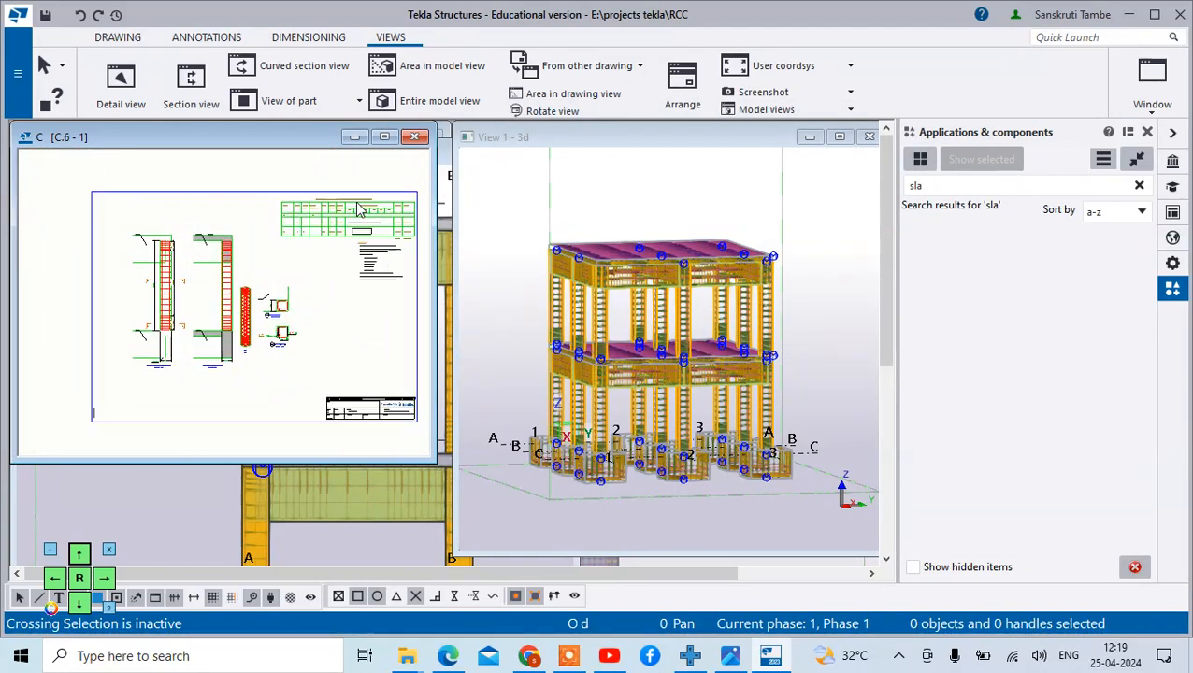
{"action": "scroll", "coordinate": [161, 245], "scroll_direction": "up", "scroll_amount": 5}
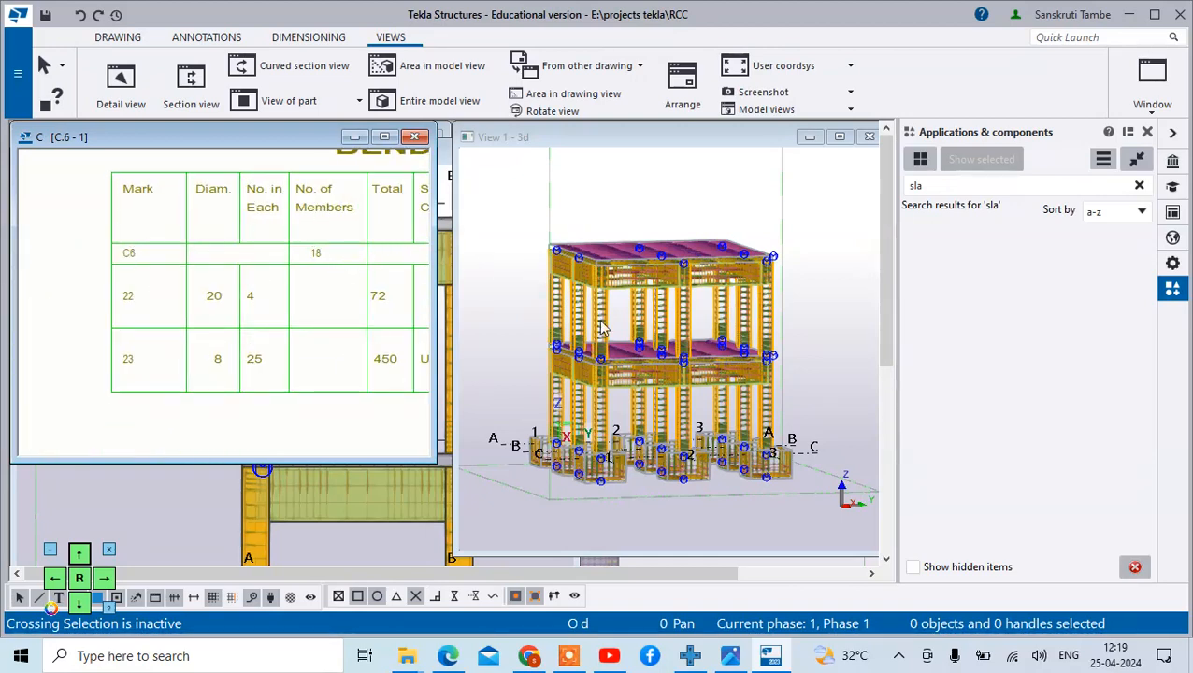
{"action": "scroll", "coordinate": [234, 250], "scroll_direction": "down", "scroll_amount": 3}
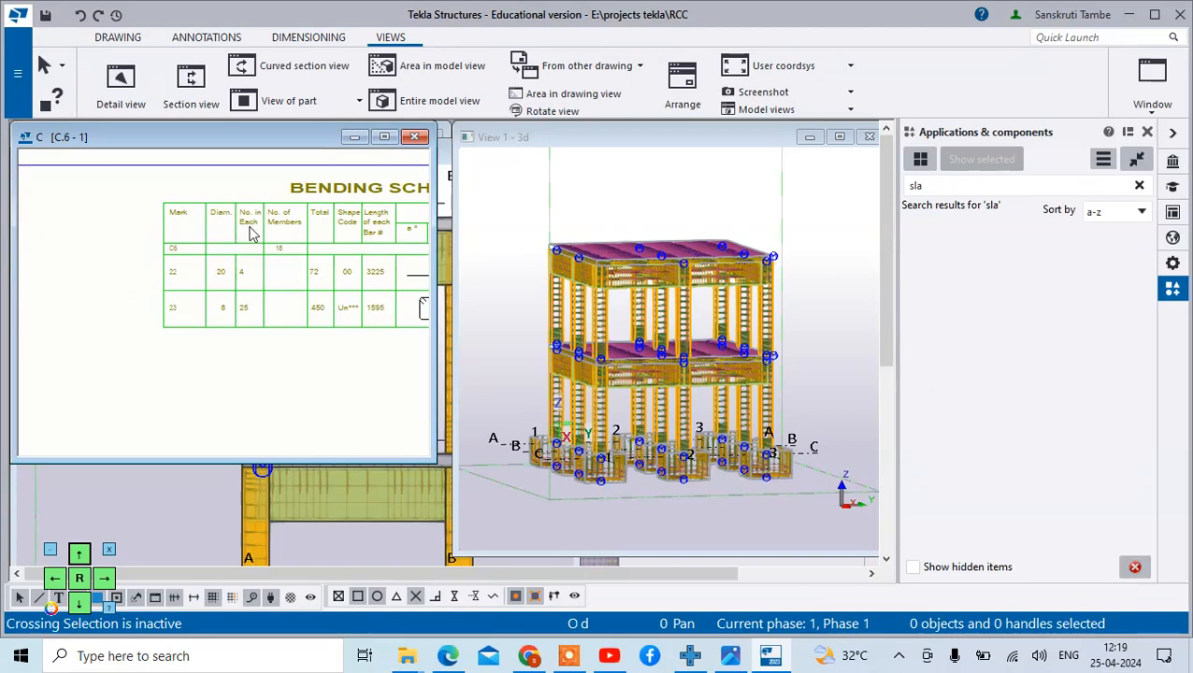
{"action": "scroll", "coordinate": [627, 407], "scroll_direction": "up", "scroll_amount": 2}
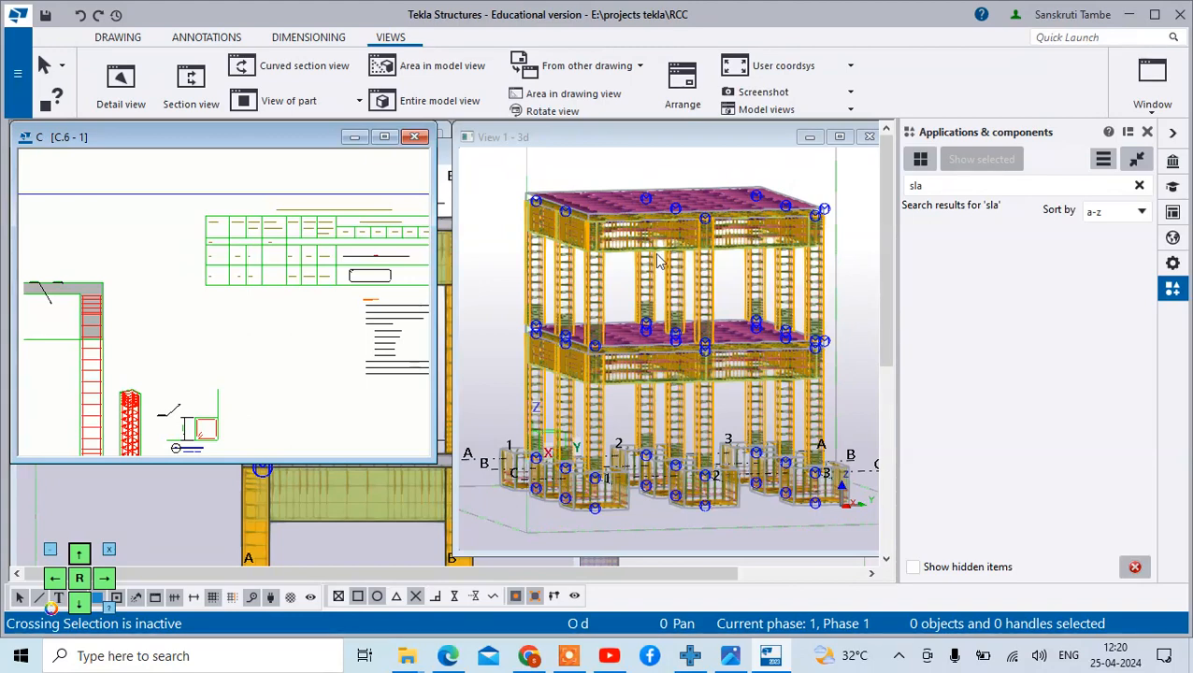
{"action": "scroll", "coordinate": [369, 301], "scroll_direction": "up", "scroll_amount": 3}
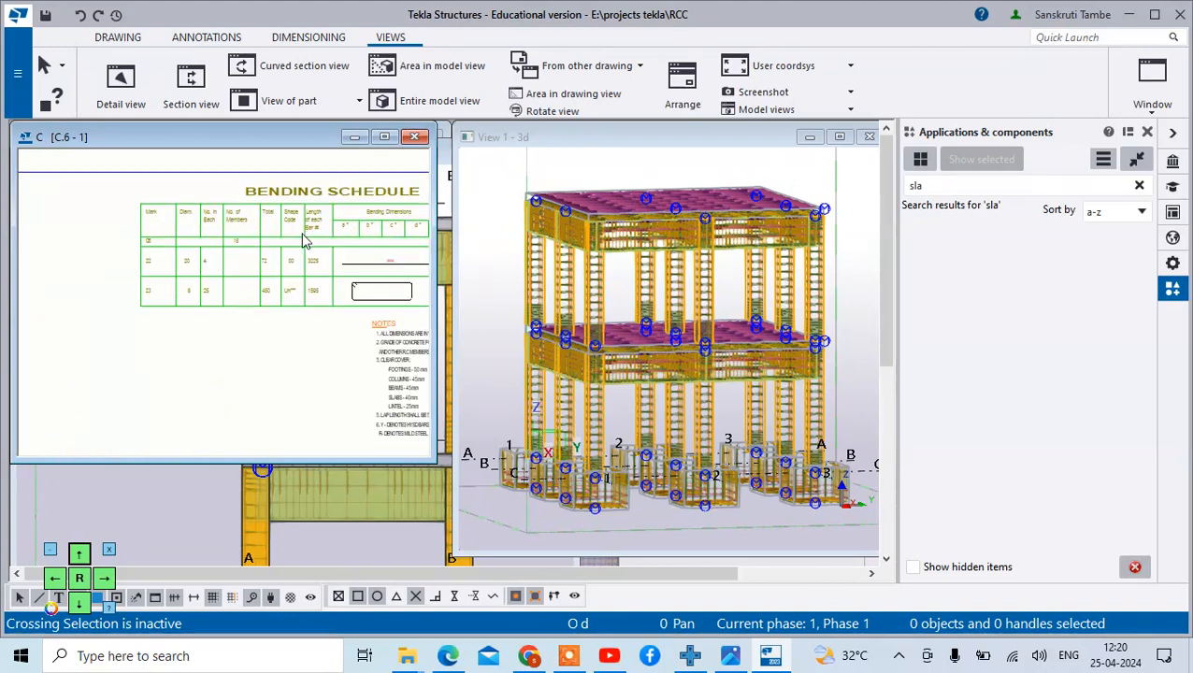
{"action": "scroll", "coordinate": [281, 222], "scroll_direction": "down", "scroll_amount": 4}
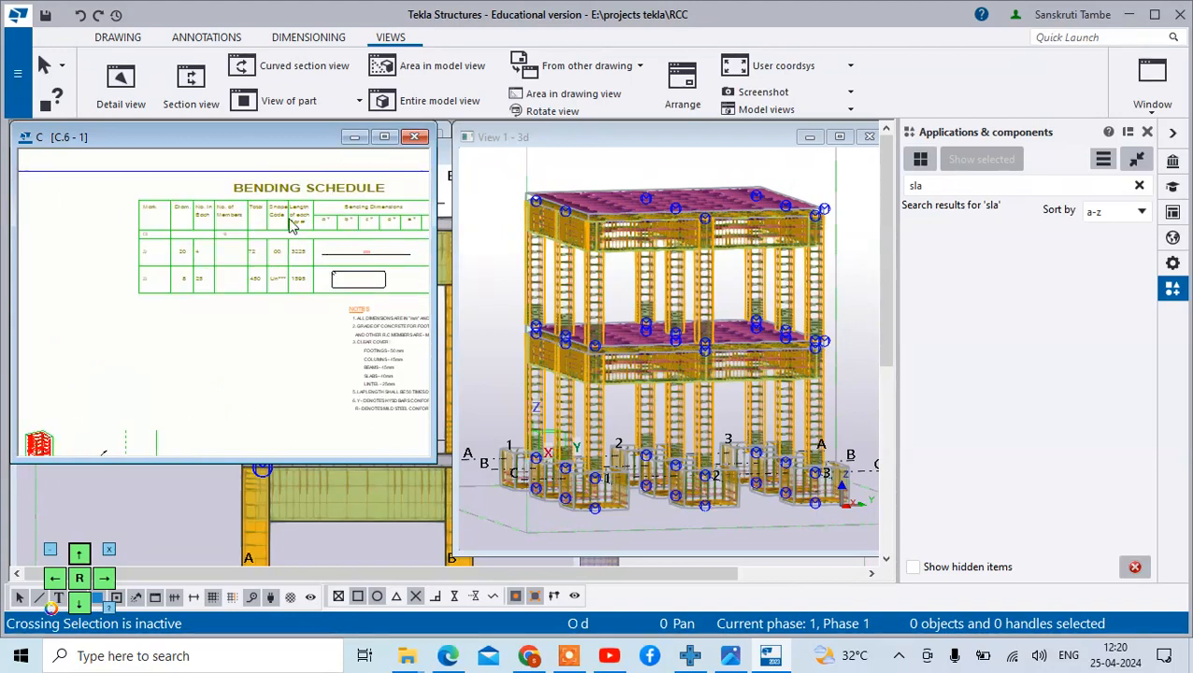
{"action": "scroll", "coordinate": [184, 343], "scroll_direction": "up", "scroll_amount": 4}
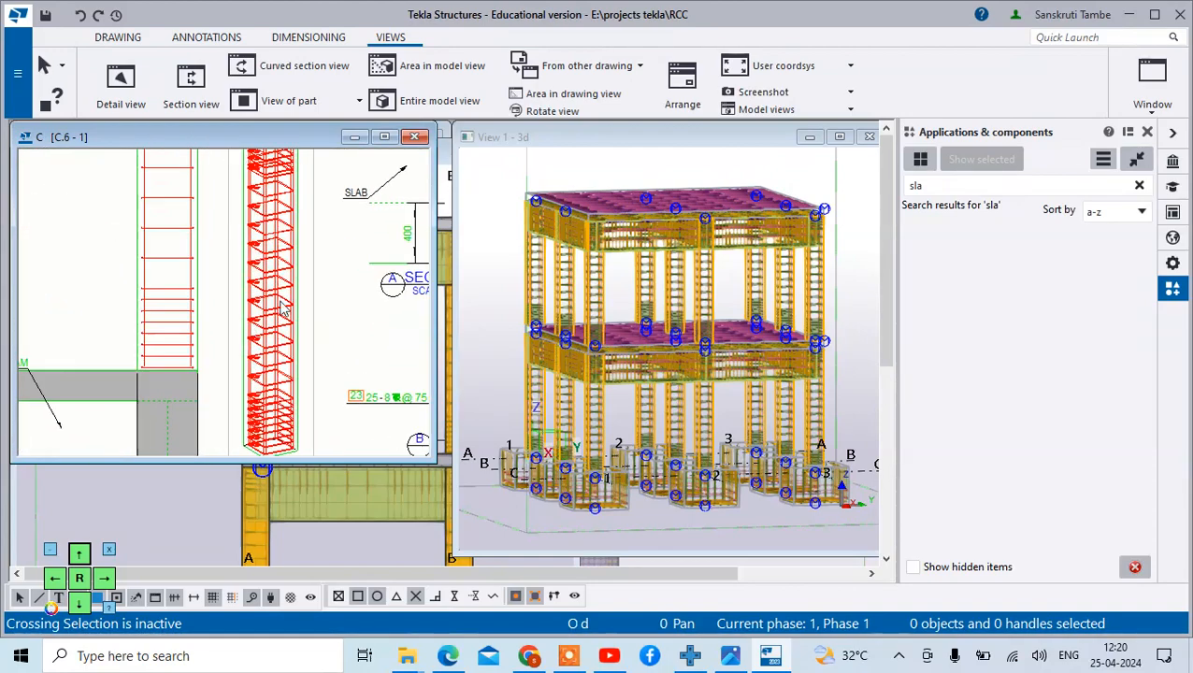
{"action": "scroll", "coordinate": [397, 260], "scroll_direction": "up", "scroll_amount": 2}
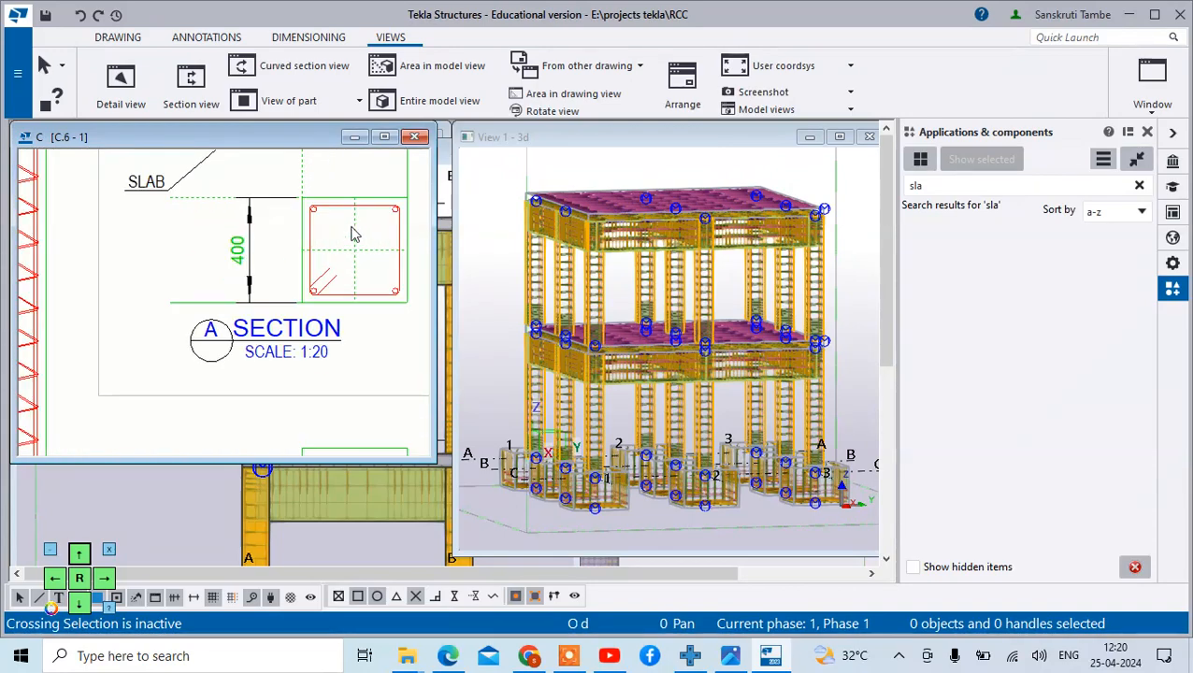
Close the column drawing, open the footing cast unit drawing created 25.04.2024 12:15:03 and maximize it
{"action": "left_click", "coordinate": [416, 139]}
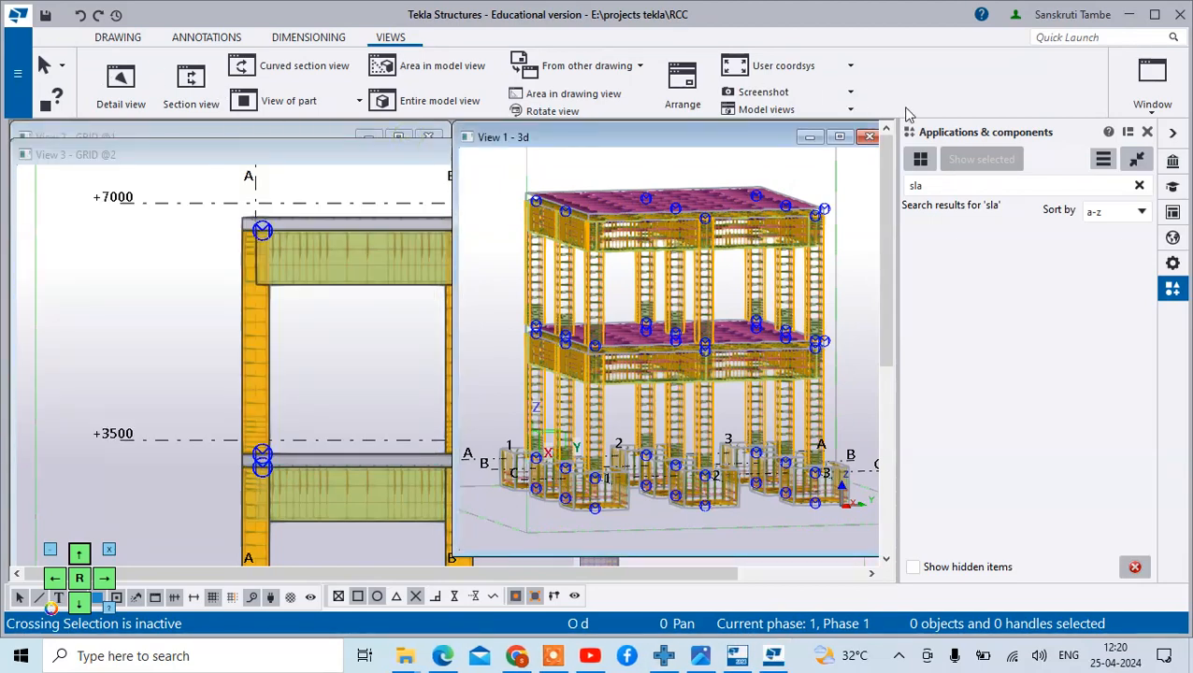
{"action": "left_click", "coordinate": [119, 90]}
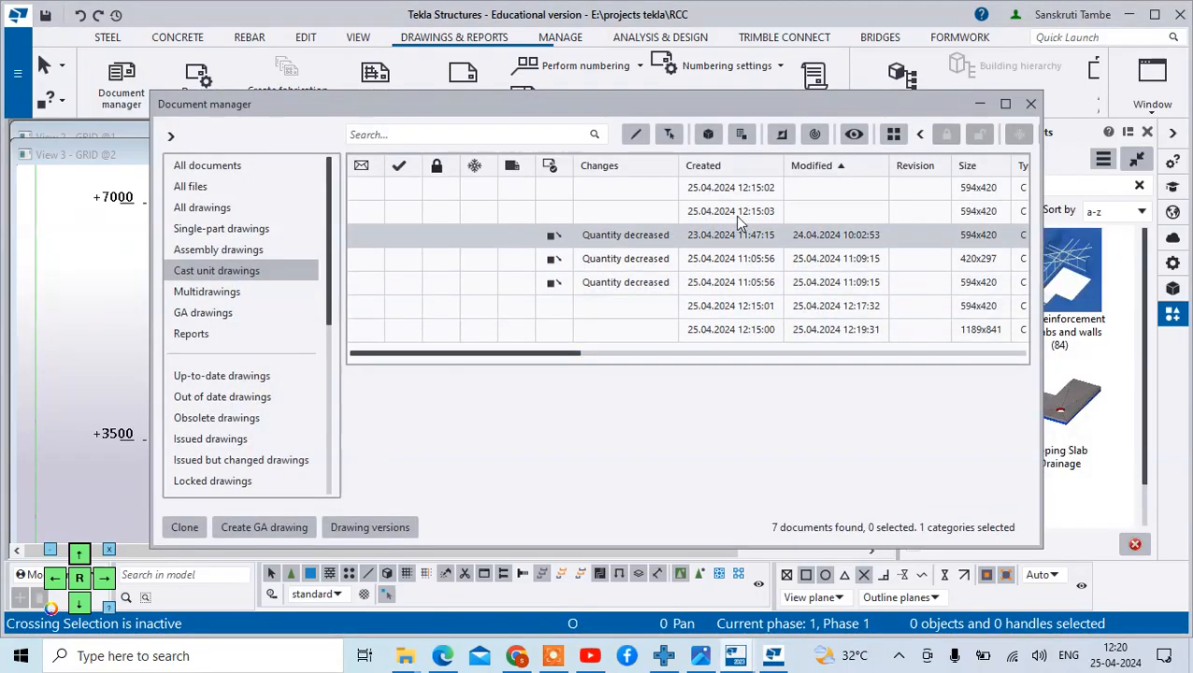
{"action": "left_click", "coordinate": [748, 212]}
{"action": "double_click", "coordinate": [747, 211]}
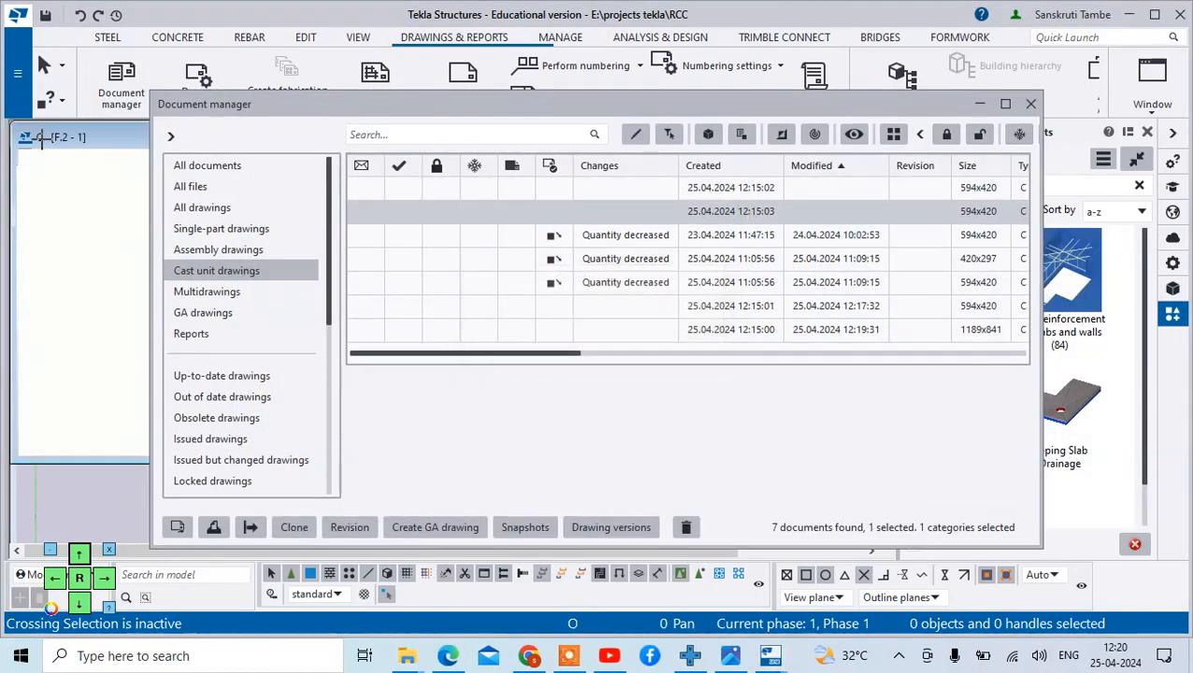
{"action": "left_click", "coordinate": [1031, 104]}
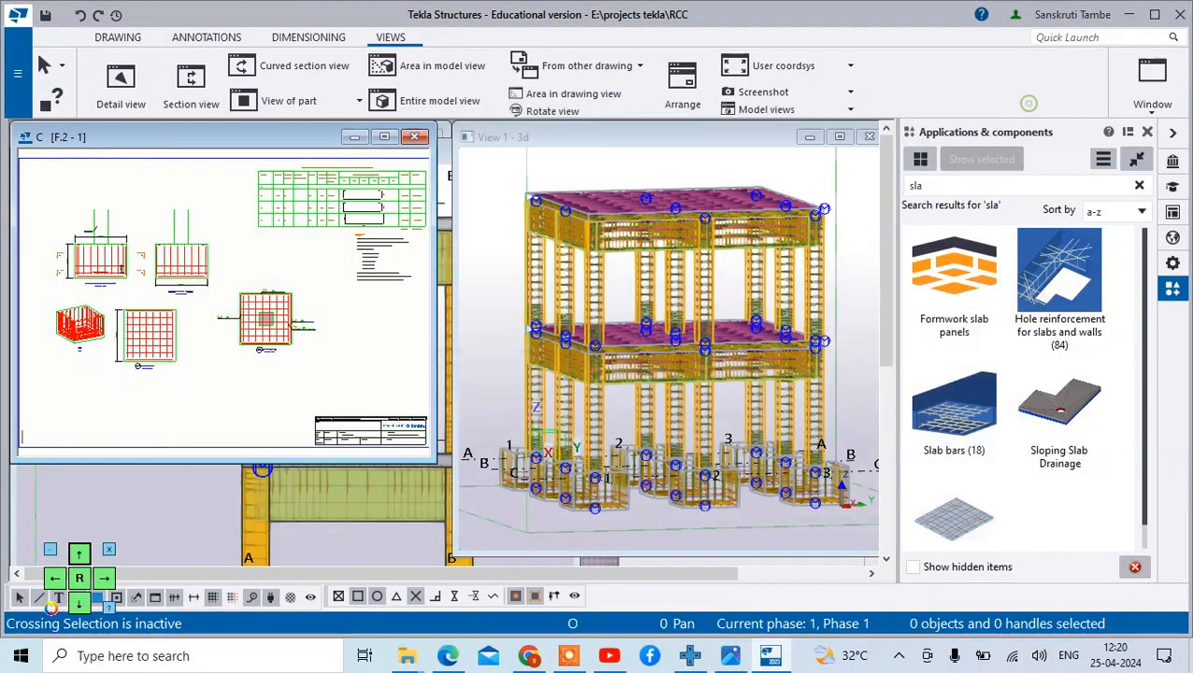
{"action": "left_click", "coordinate": [385, 137]}
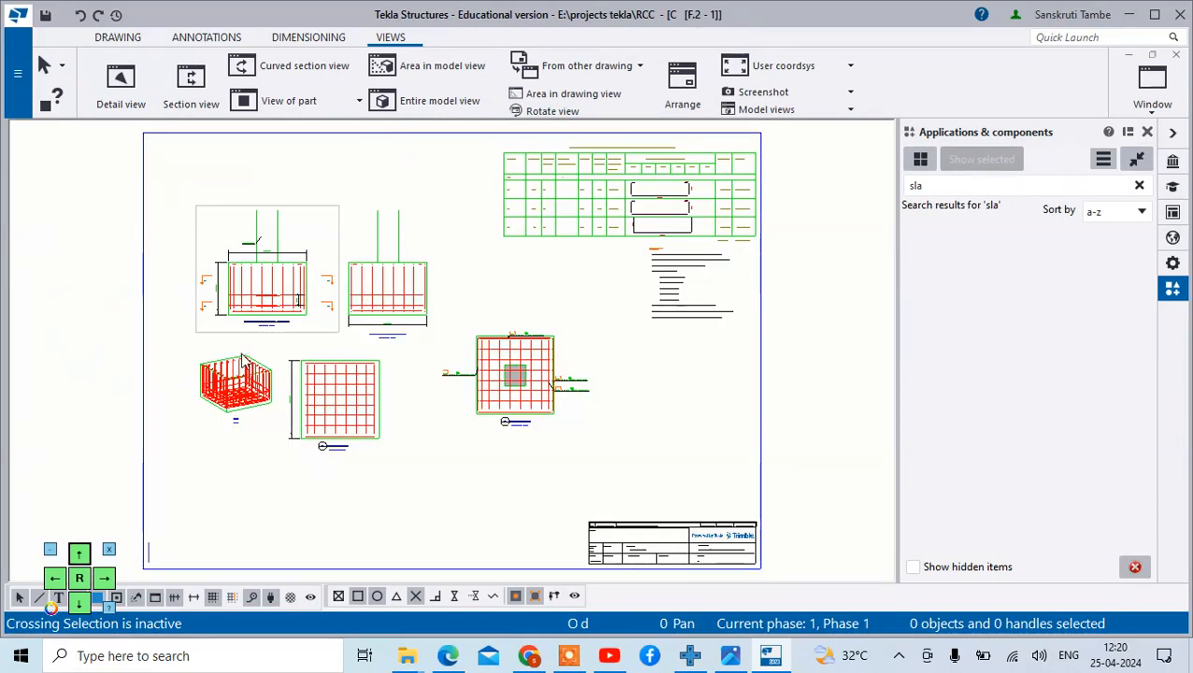
Examine footing drawing F.2: its front, top and 3D views, bending schedule and the reinforcement marks in the section showing the column
{"action": "scroll", "coordinate": [301, 341], "scroll_direction": "up", "scroll_amount": 5}
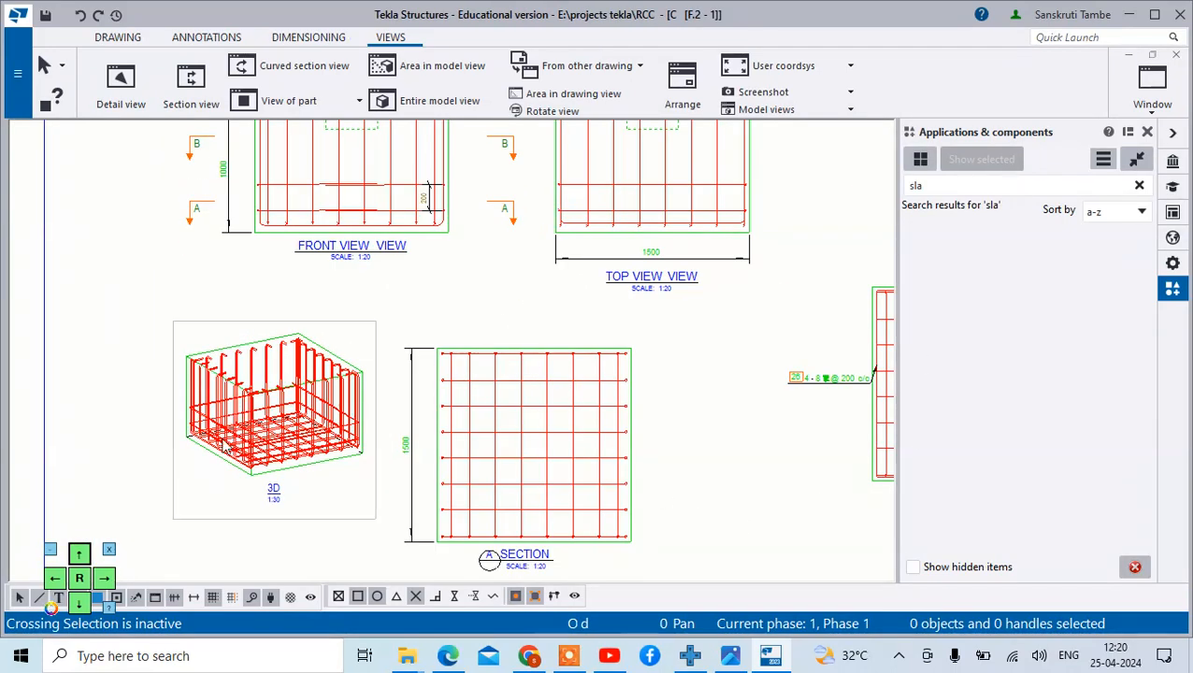
{"action": "scroll", "coordinate": [272, 449], "scroll_direction": "down", "scroll_amount": 3}
{"action": "scroll", "coordinate": [352, 215], "scroll_direction": "up", "scroll_amount": 2}
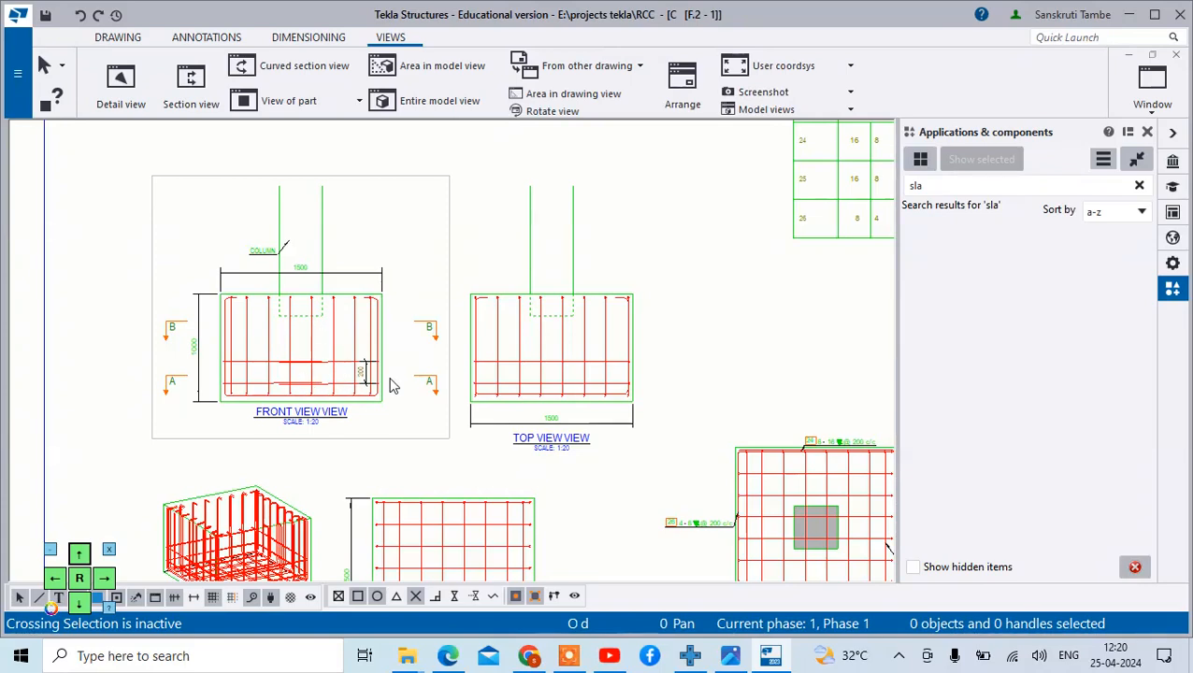
{"action": "scroll", "coordinate": [393, 384], "scroll_direction": "down", "scroll_amount": 2}
{"action": "scroll", "coordinate": [564, 221], "scroll_direction": "up", "scroll_amount": 4}
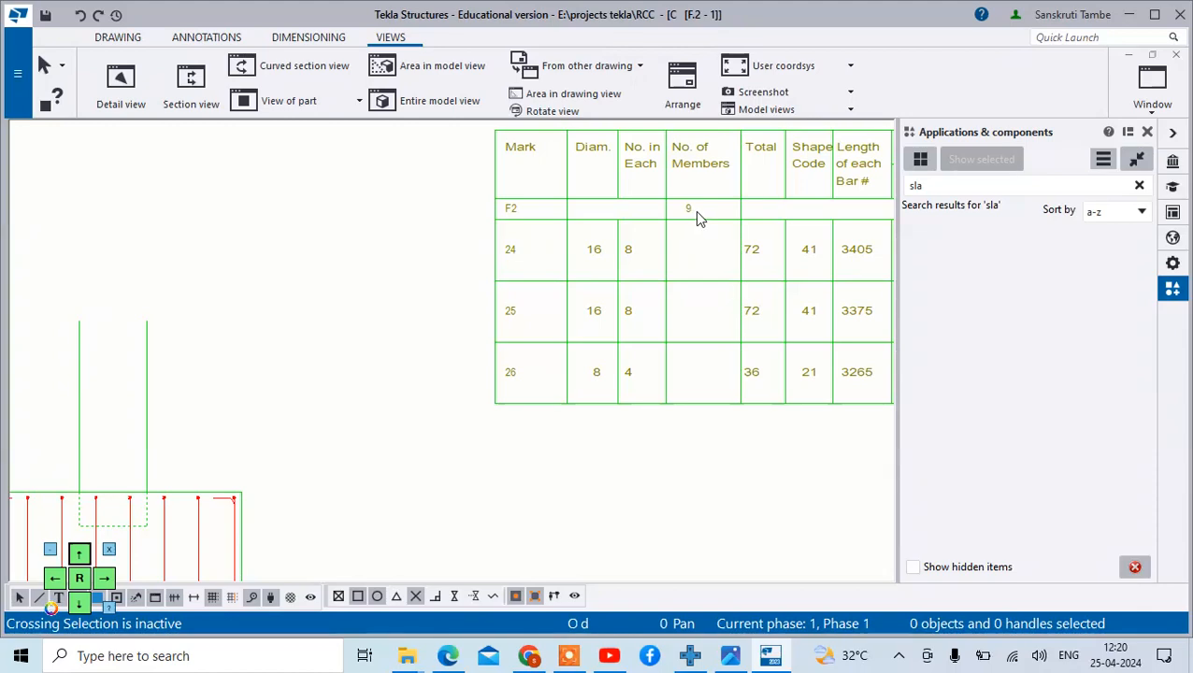
{"action": "scroll", "coordinate": [697, 217], "scroll_direction": "down", "scroll_amount": 2}
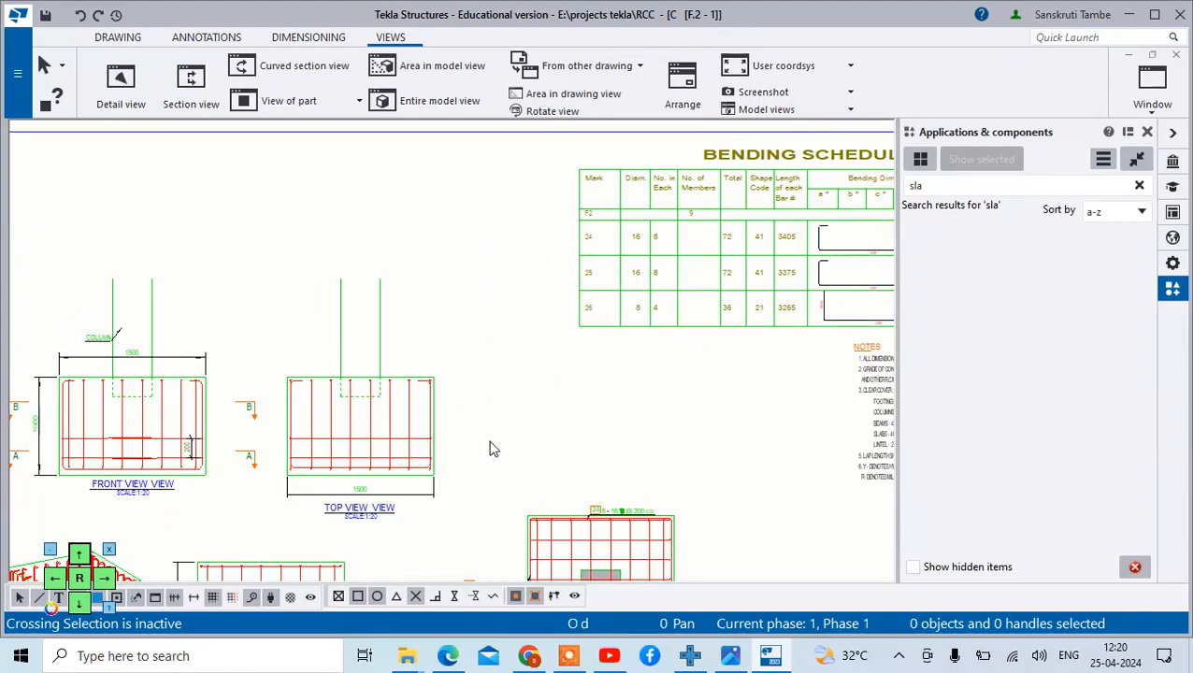
{"action": "scroll", "coordinate": [493, 443], "scroll_direction": "down", "scroll_amount": 2}
{"action": "scroll", "coordinate": [563, 406], "scroll_direction": "up", "scroll_amount": 4}
{"action": "scroll", "coordinate": [747, 485], "scroll_direction": "up", "scroll_amount": 2}
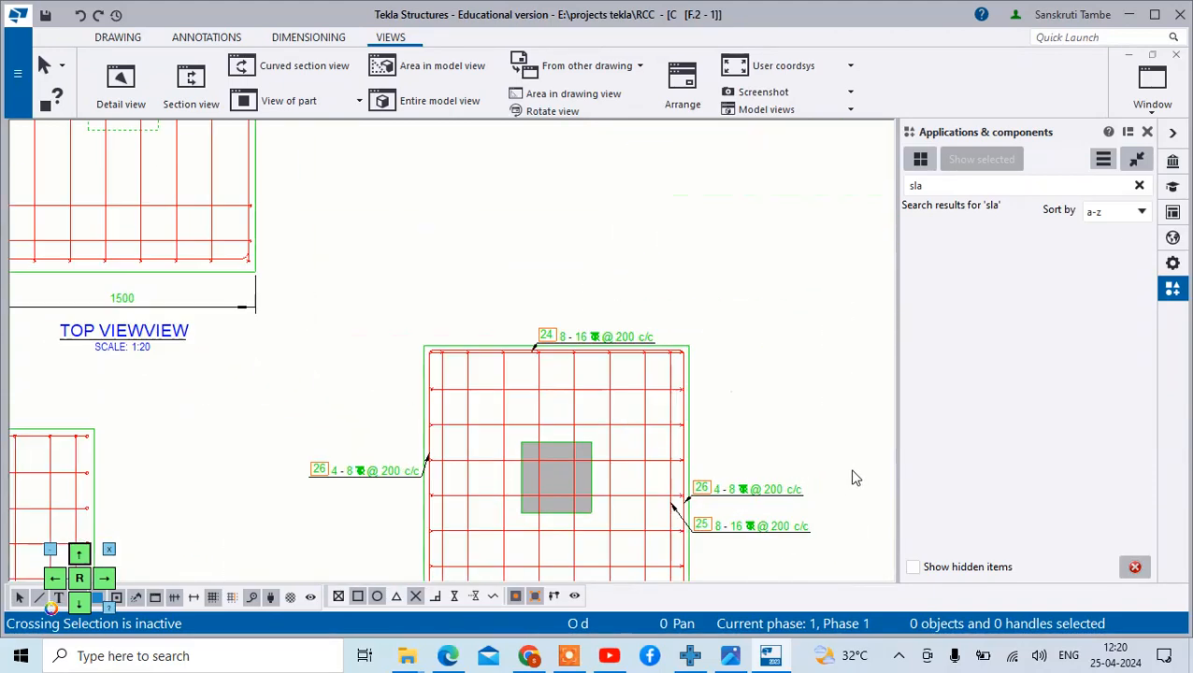
{"action": "scroll", "coordinate": [739, 489], "scroll_direction": "up", "scroll_amount": 1}
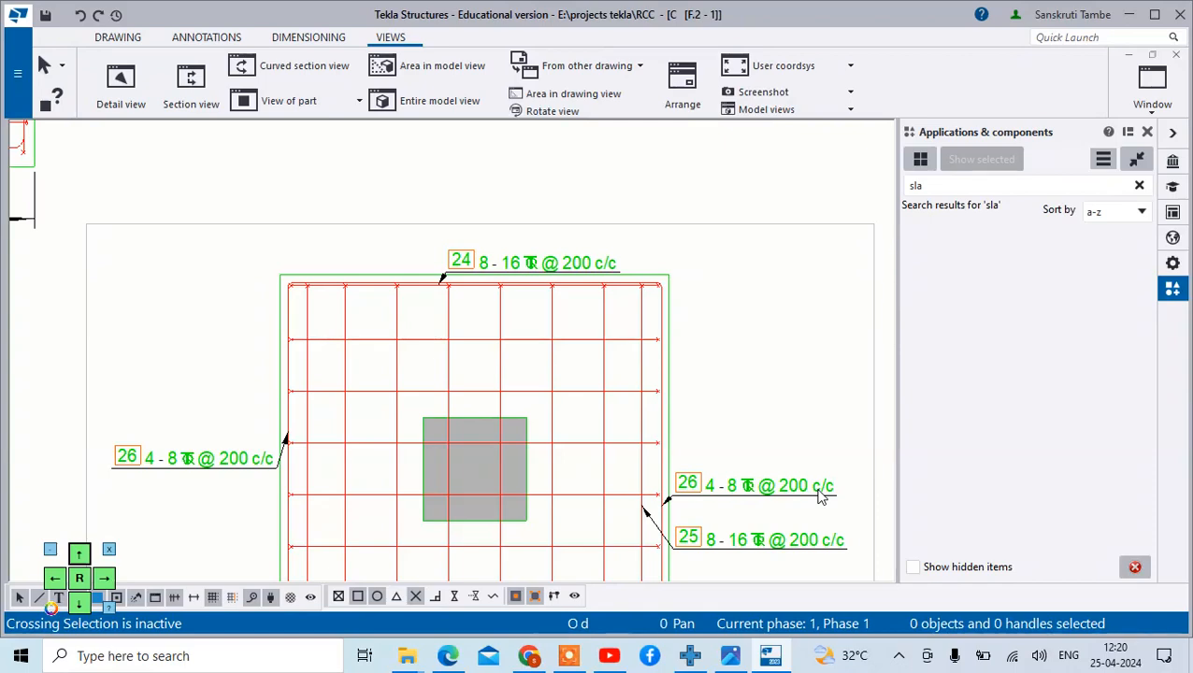
{"action": "scroll", "coordinate": [813, 510], "scroll_direction": "down", "scroll_amount": 2}
{"action": "scroll", "coordinate": [795, 532], "scroll_direction": "up", "scroll_amount": 2}
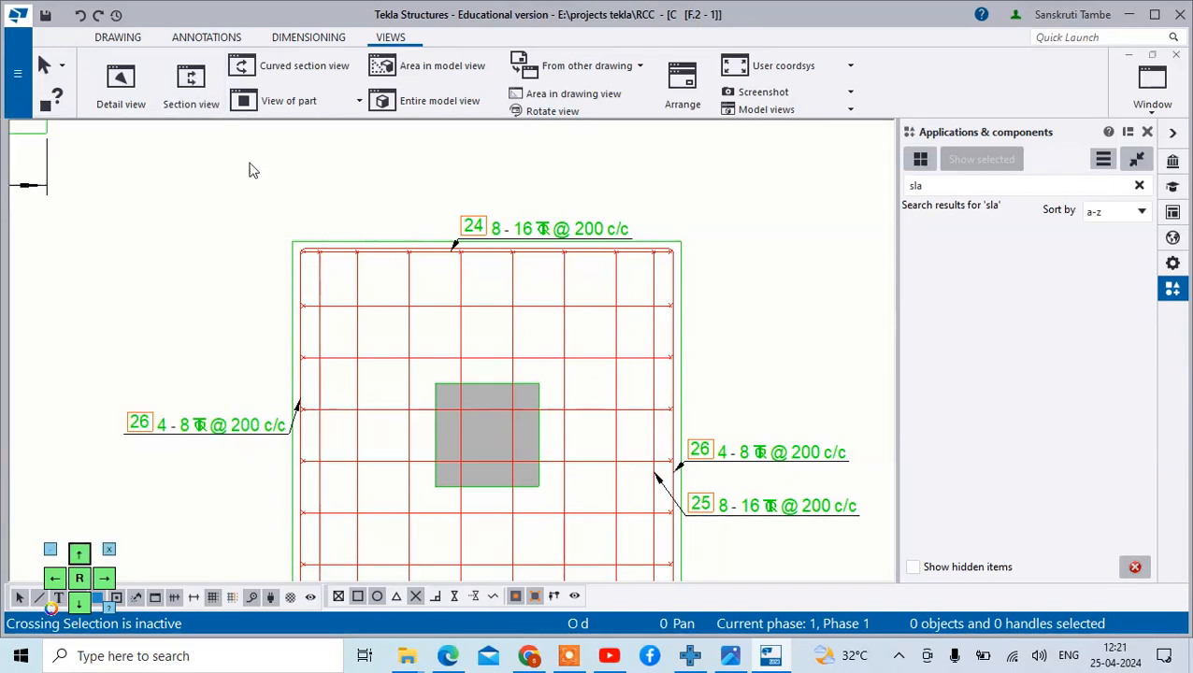
Examine the overall layout of footing drawing F.2, its bending schedule and its notes on concrete grade and clear cover
{"action": "scroll", "coordinate": [251, 168], "scroll_direction": "down", "scroll_amount": 6}
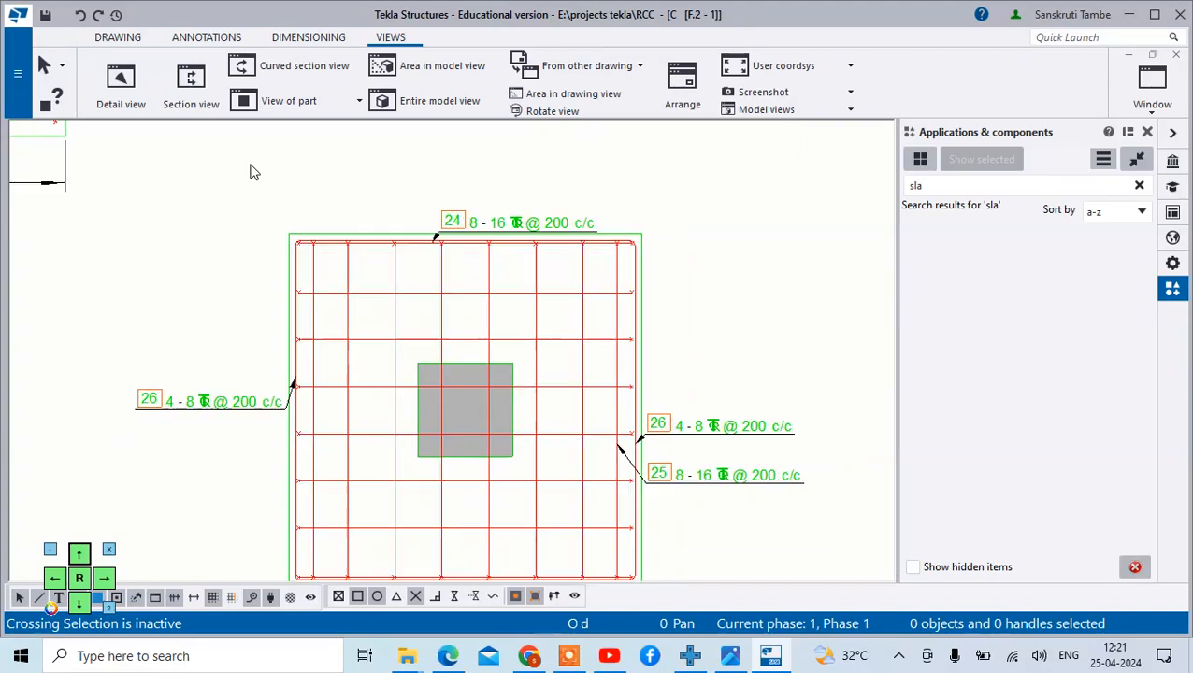
{"action": "scroll", "coordinate": [257, 187], "scroll_direction": "down", "scroll_amount": 2}
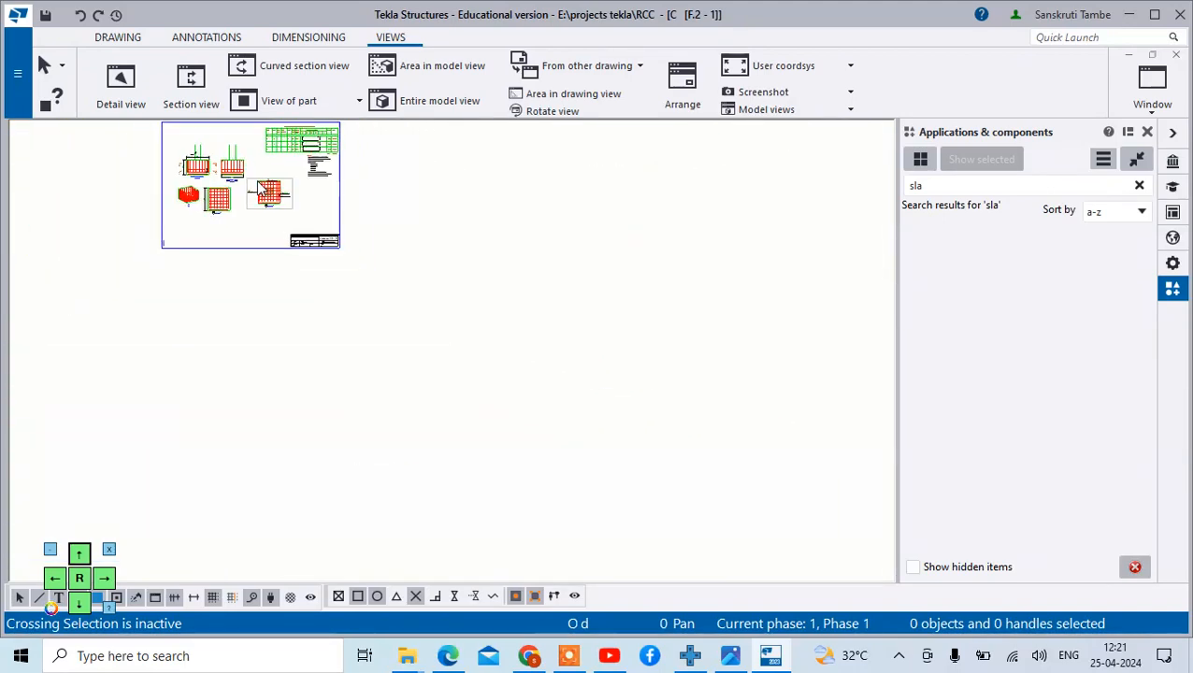
{"action": "scroll", "coordinate": [393, 290], "scroll_direction": "down", "scroll_amount": 2}
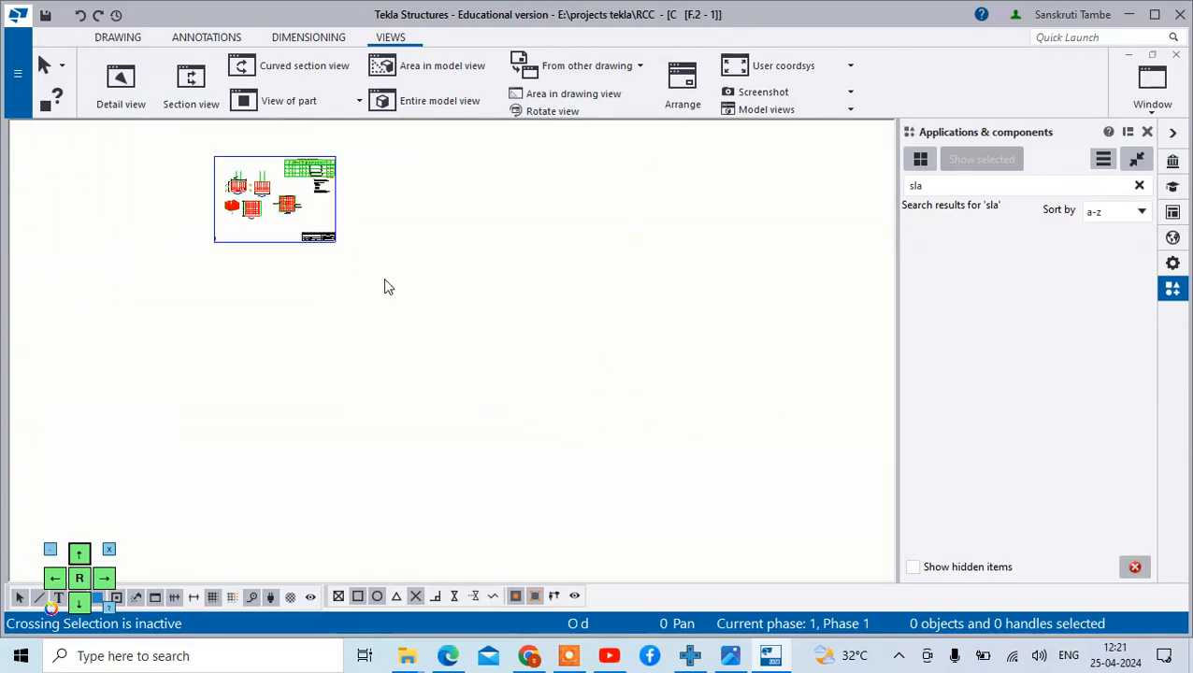
{"action": "scroll", "coordinate": [281, 157], "scroll_direction": "up", "scroll_amount": 4}
{"action": "scroll", "coordinate": [293, 166], "scroll_direction": "up", "scroll_amount": 5}
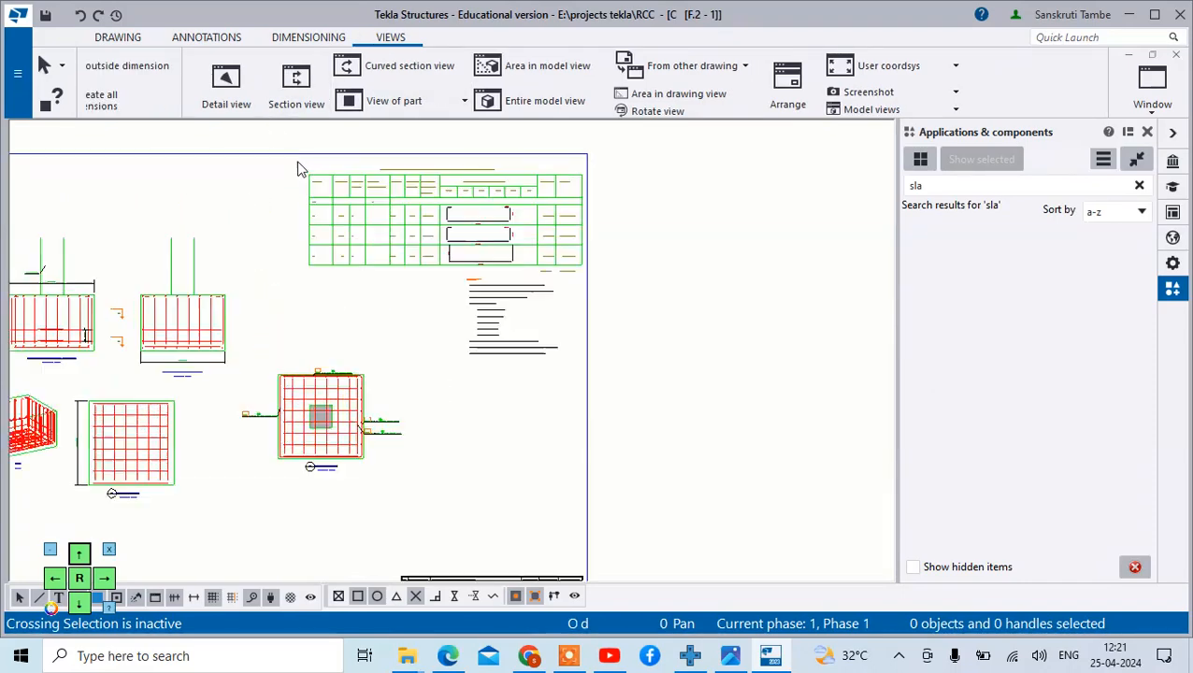
{"action": "scroll", "coordinate": [421, 412], "scroll_direction": "down", "scroll_amount": 3}
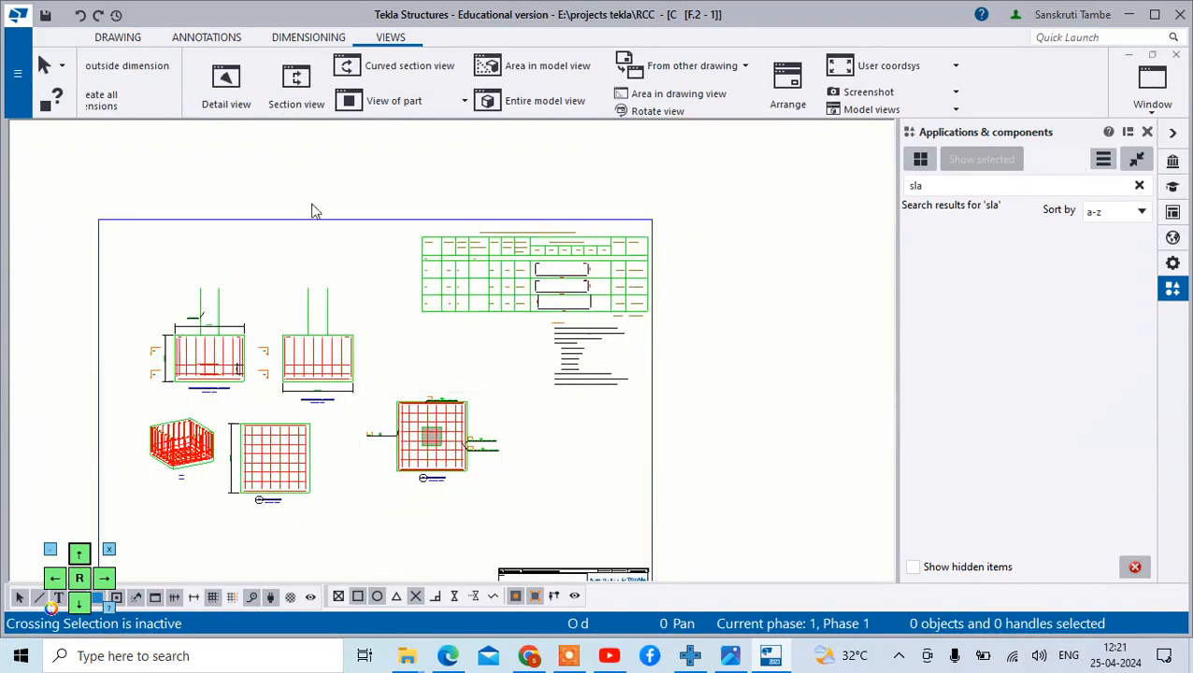
{"action": "scroll", "coordinate": [627, 310], "scroll_direction": "up", "scroll_amount": 2}
{"action": "scroll", "coordinate": [603, 272], "scroll_direction": "up", "scroll_amount": 2}
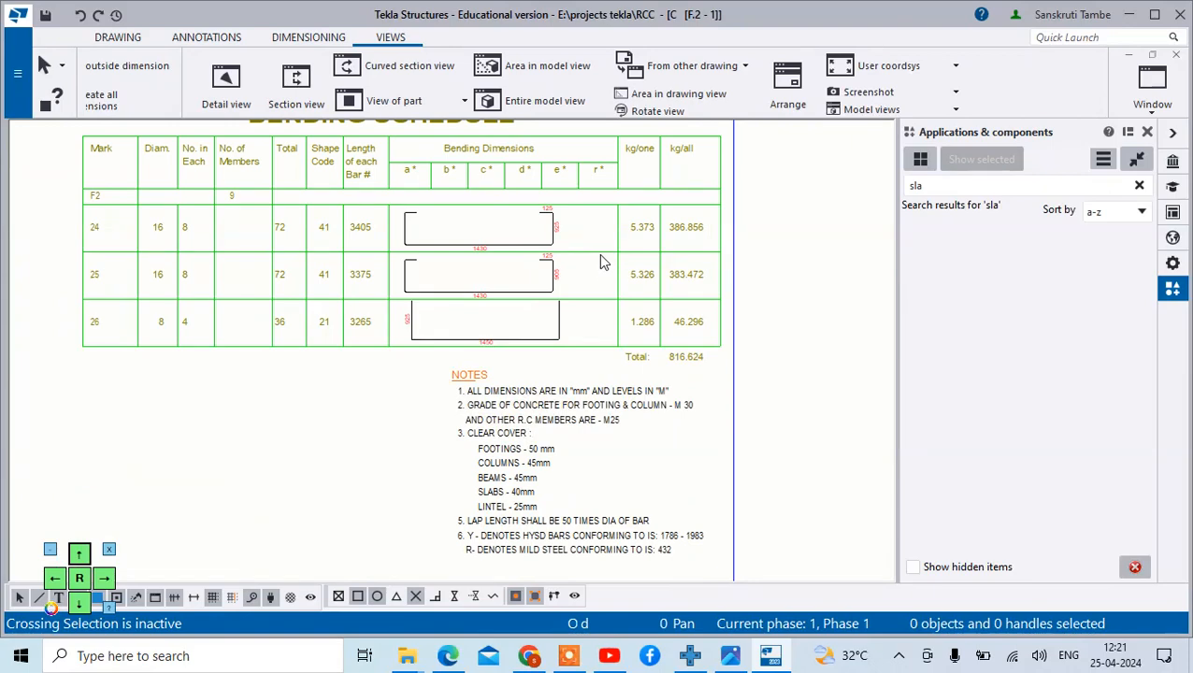
{"action": "scroll", "coordinate": [603, 263], "scroll_direction": "down", "scroll_amount": 3}
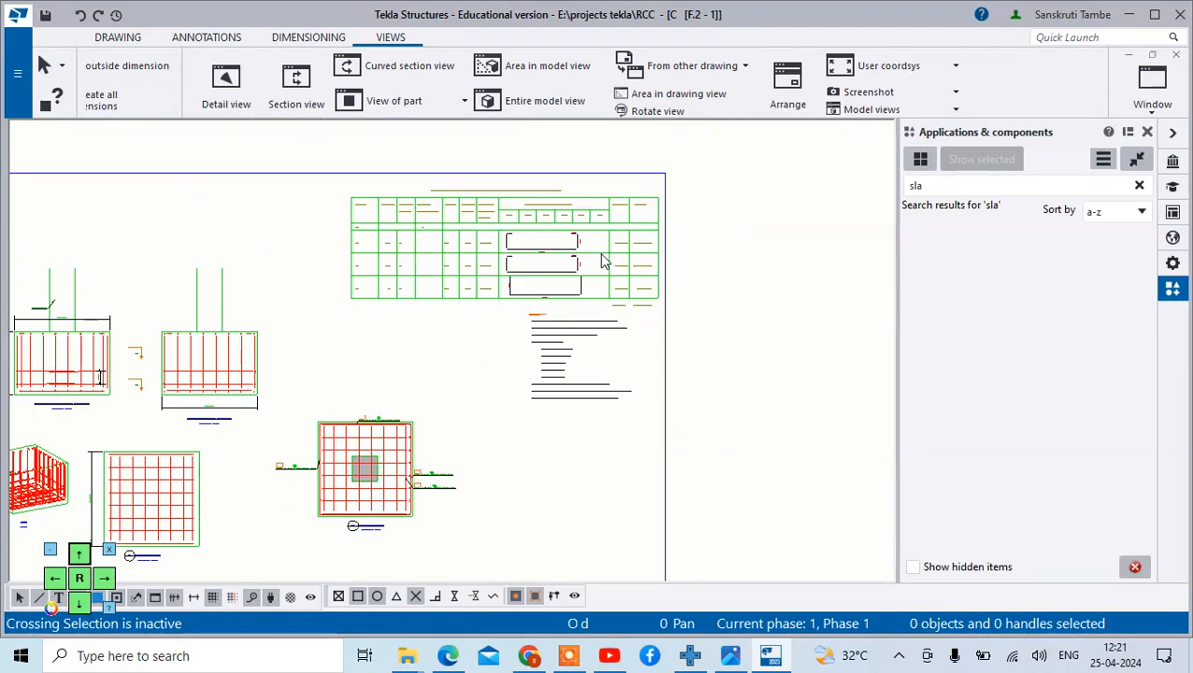
Close the footing drawing and return to the whole building in the 3D model view
{"action": "left_click", "coordinate": [1178, 55]}
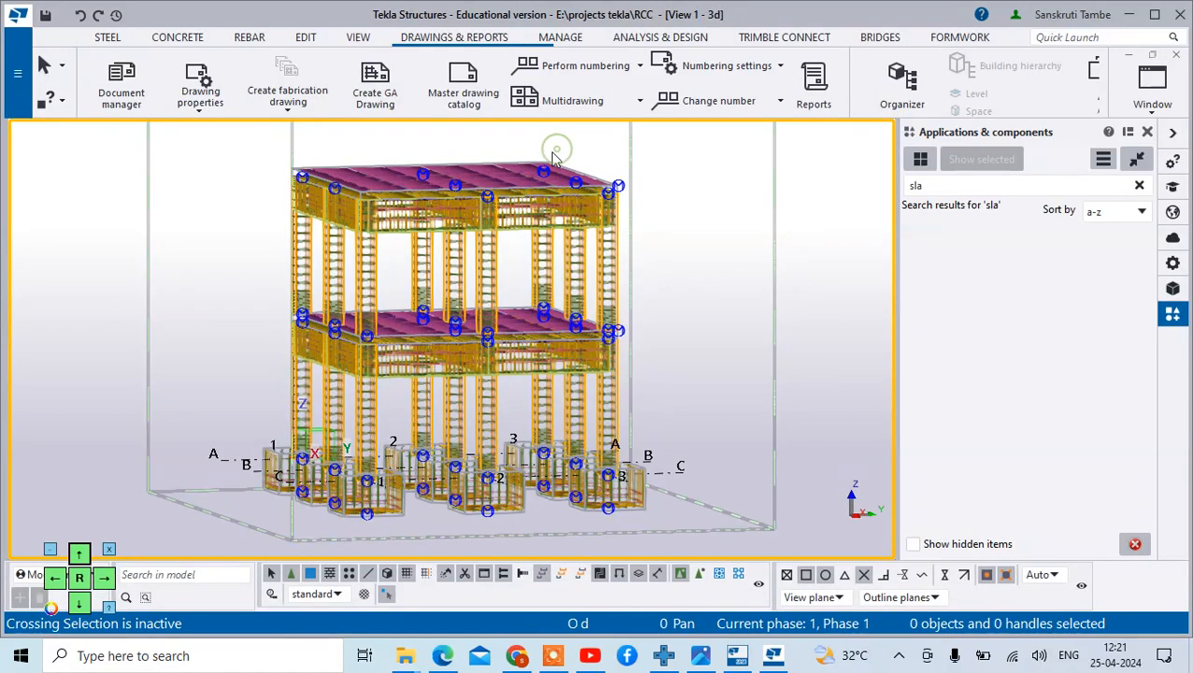
{"action": "scroll", "coordinate": [654, 192], "scroll_direction": "down", "scroll_amount": 4}
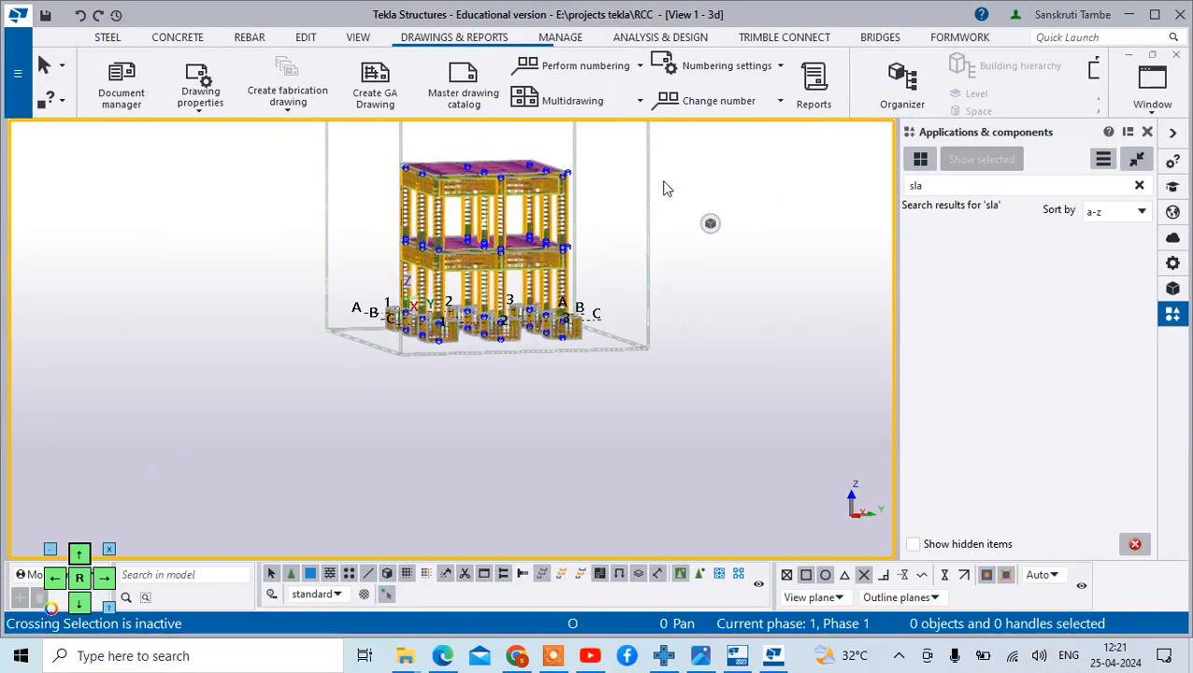
{"action": "scroll", "coordinate": [647, 196], "scroll_direction": "down", "scroll_amount": 3}
{"action": "scroll", "coordinate": [636, 183], "scroll_direction": "up", "scroll_amount": 5}
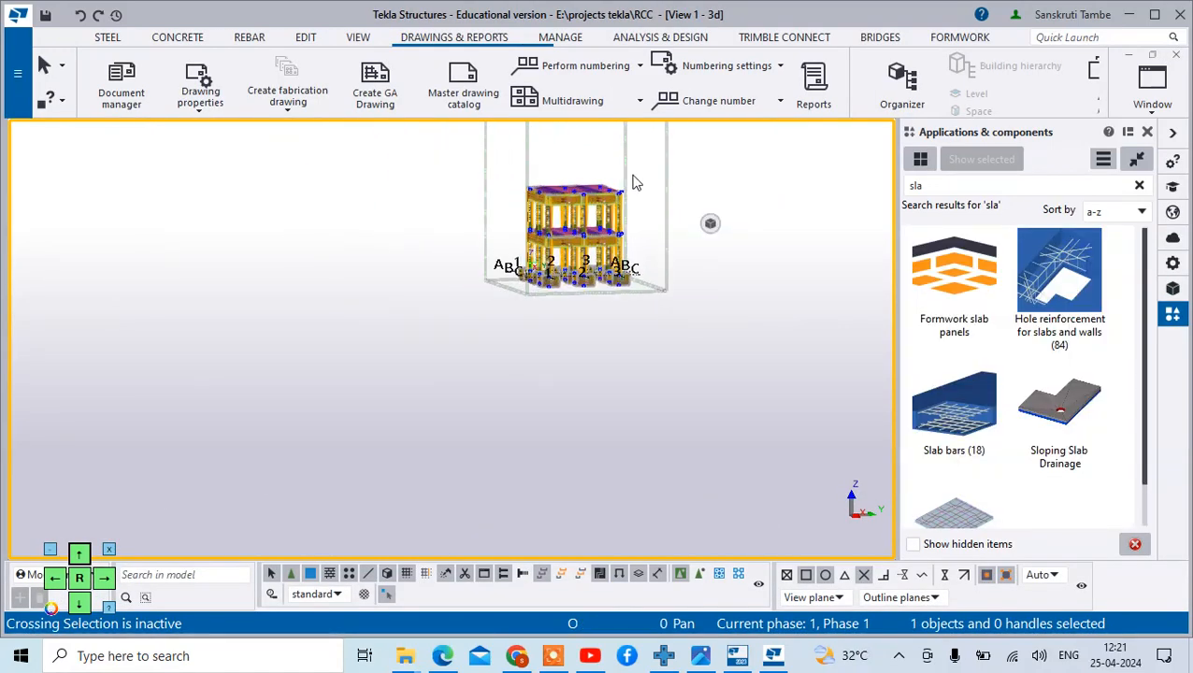
{"action": "scroll", "coordinate": [603, 183], "scroll_direction": "up", "scroll_amount": 1}
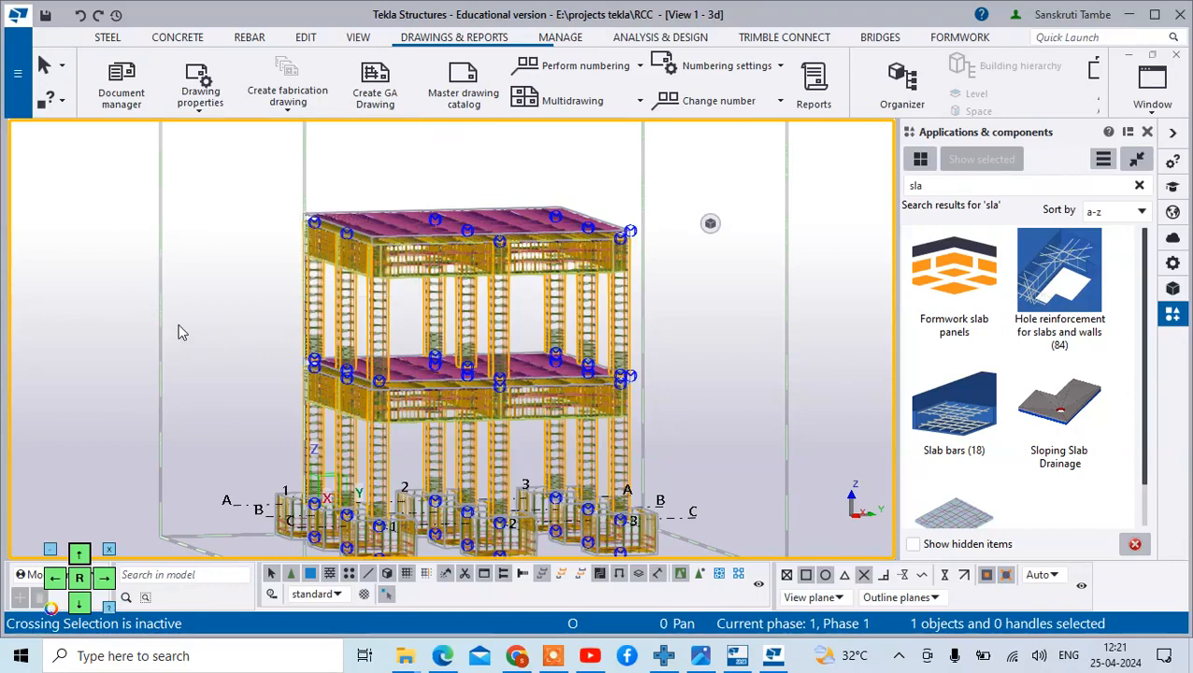
{"action": "scroll", "coordinate": [430, 356], "scroll_direction": "down", "scroll_amount": 5}
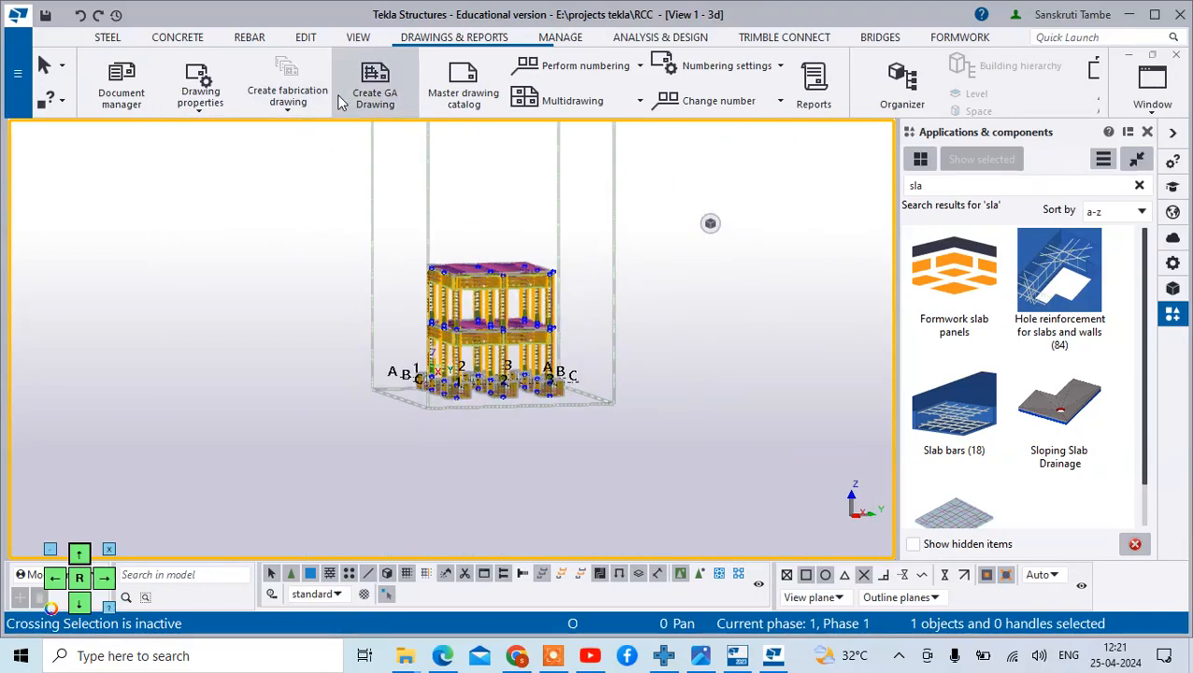
Check which grid and plan views are available for a general arrangement drawing, without creating one
{"action": "left_click", "coordinate": [381, 103]}
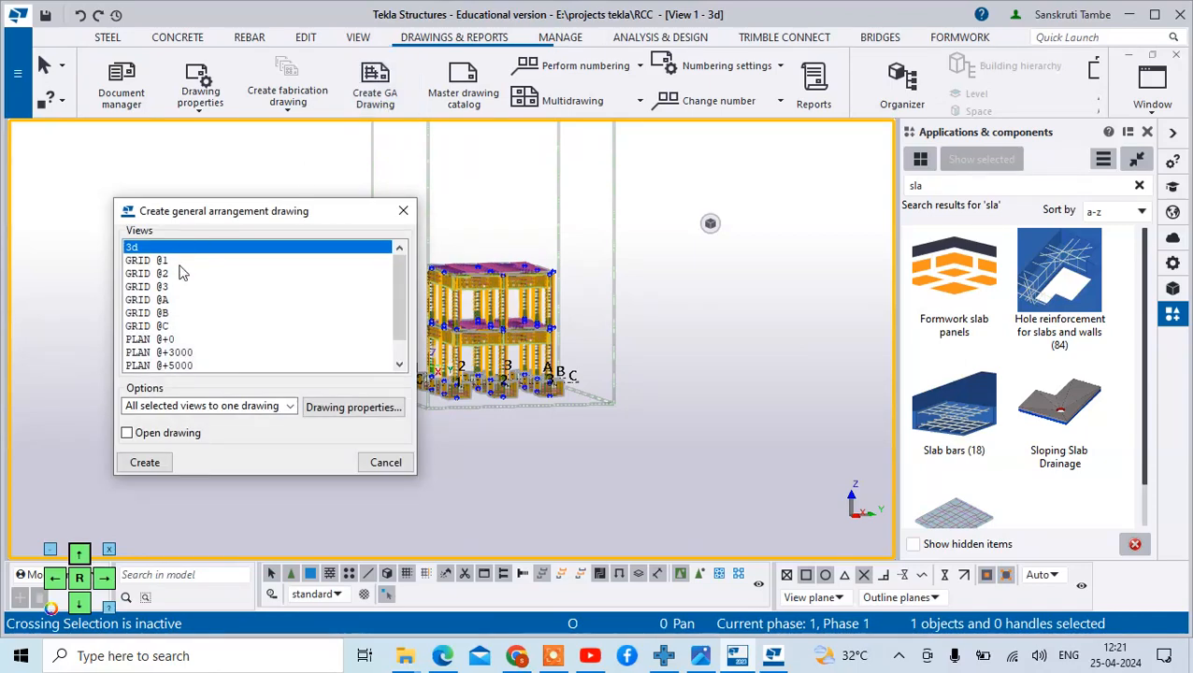
{"action": "scroll", "coordinate": [201, 309], "scroll_direction": "down", "scroll_amount": 1}
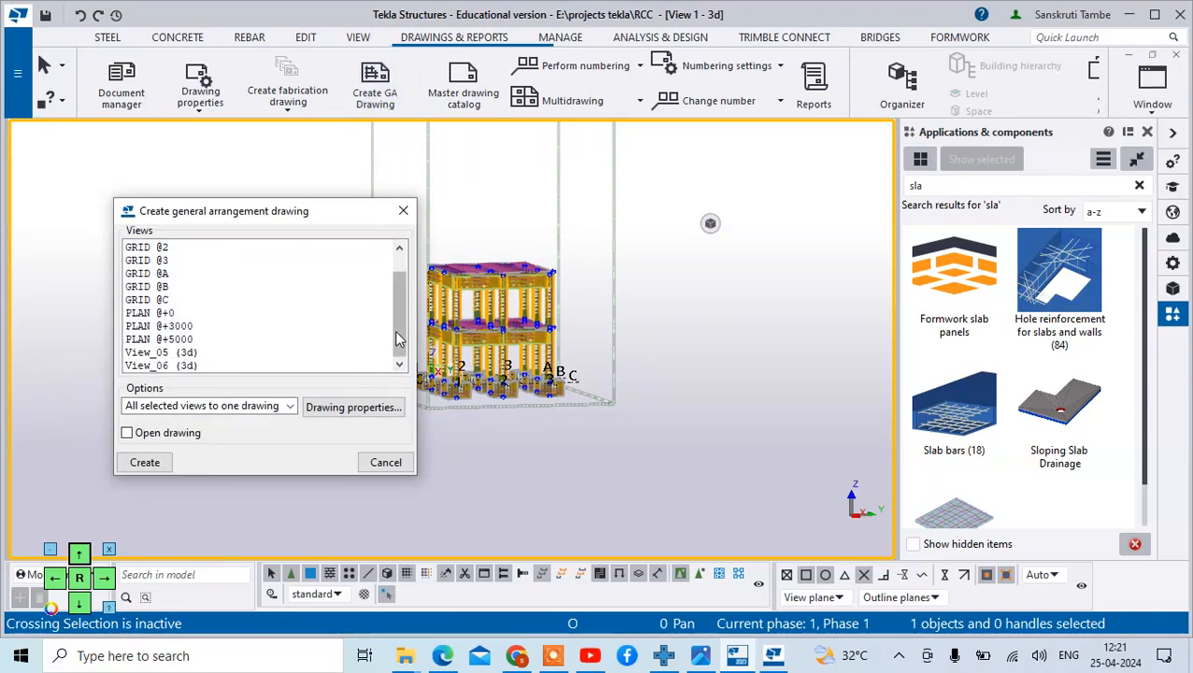
{"action": "left_click_drag", "start_coordinate": [398, 330], "coordinate": [399, 323]}
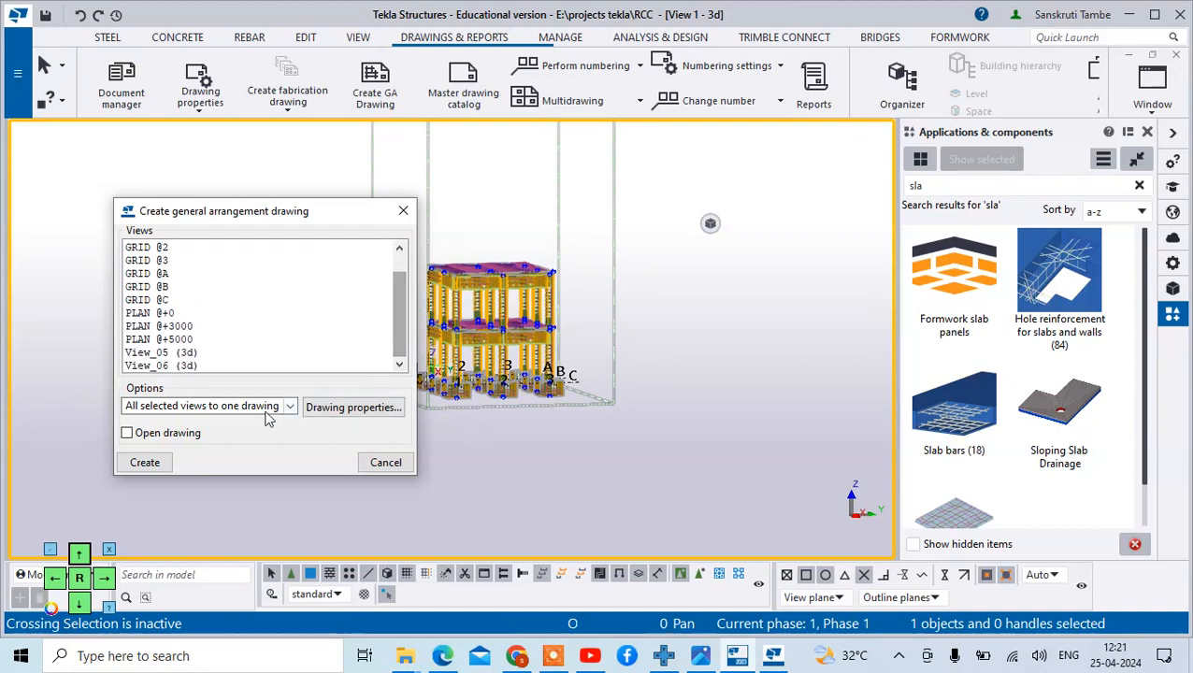
{"action": "left_click", "coordinate": [386, 462]}
Close all open model views and make only the named view 3d visible again
{"action": "left_click", "coordinate": [1153, 89]}
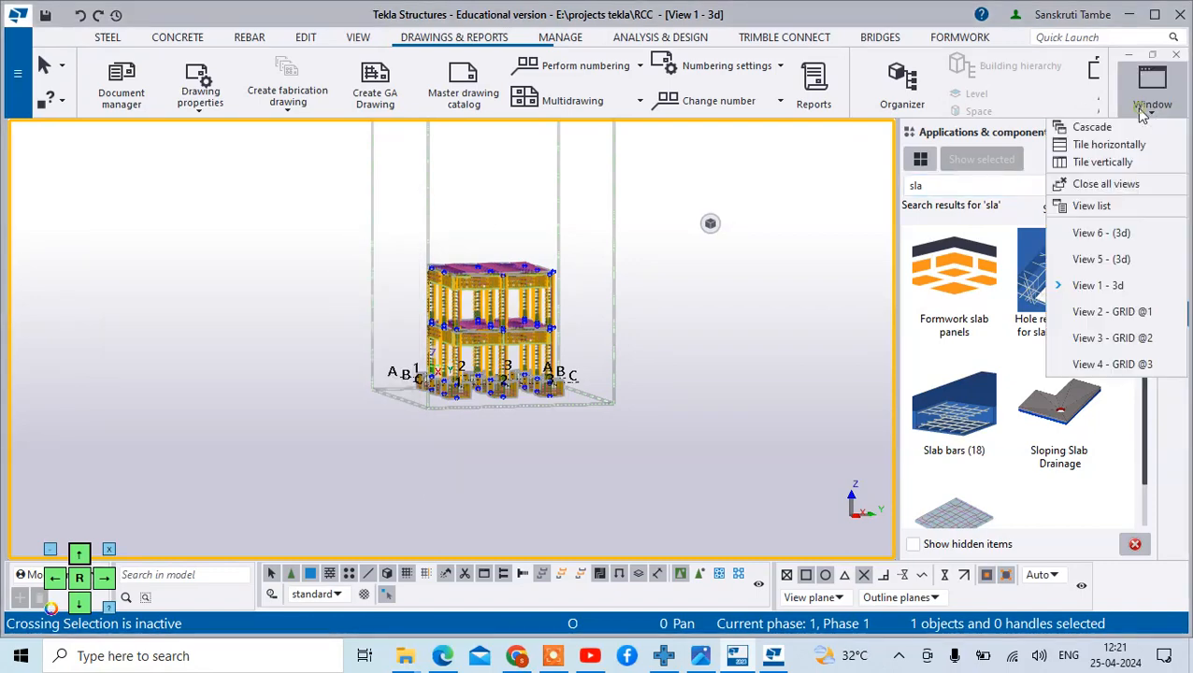
{"action": "left_click", "coordinate": [1111, 193]}
{"action": "left_click", "coordinate": [1152, 89]}
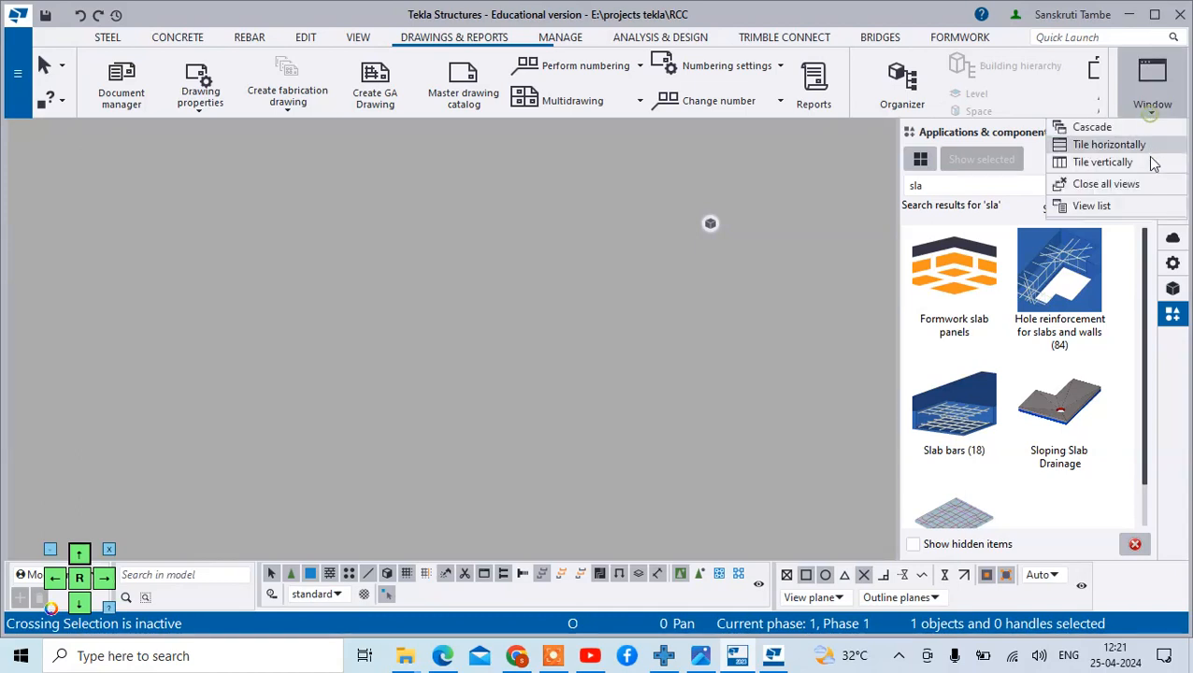
{"action": "left_click", "coordinate": [1050, 205]}
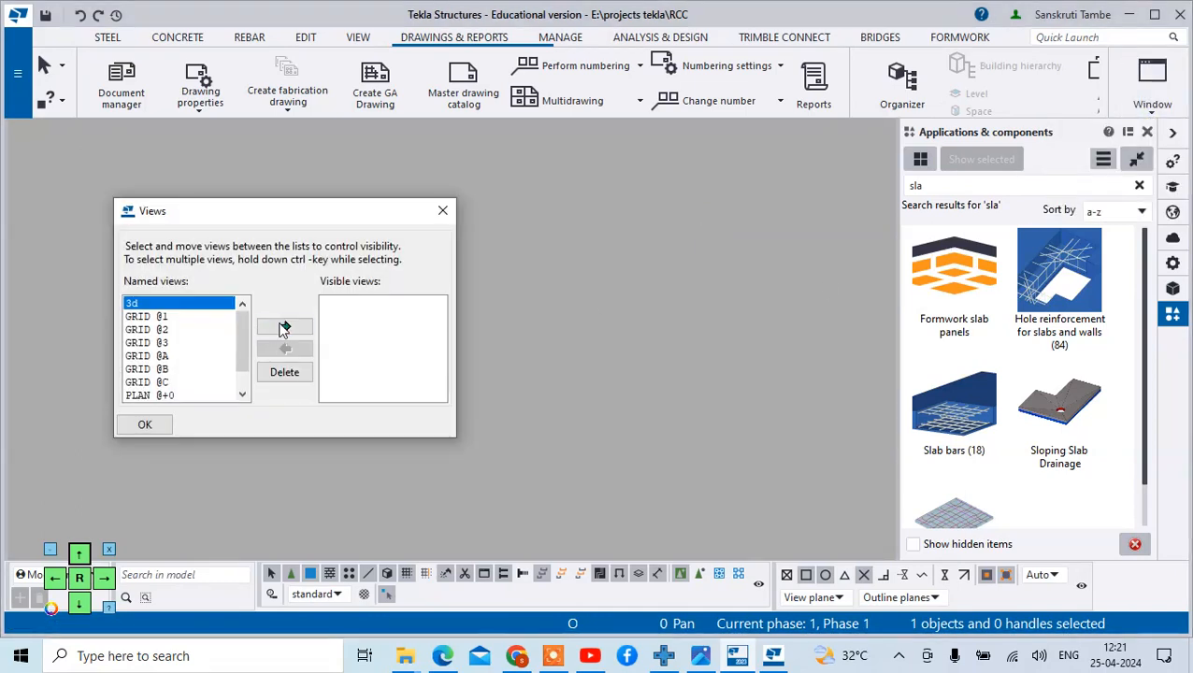
{"action": "left_click", "coordinate": [284, 326]}
{"action": "scroll", "coordinate": [178, 355], "scroll_direction": "down", "scroll_amount": 2}
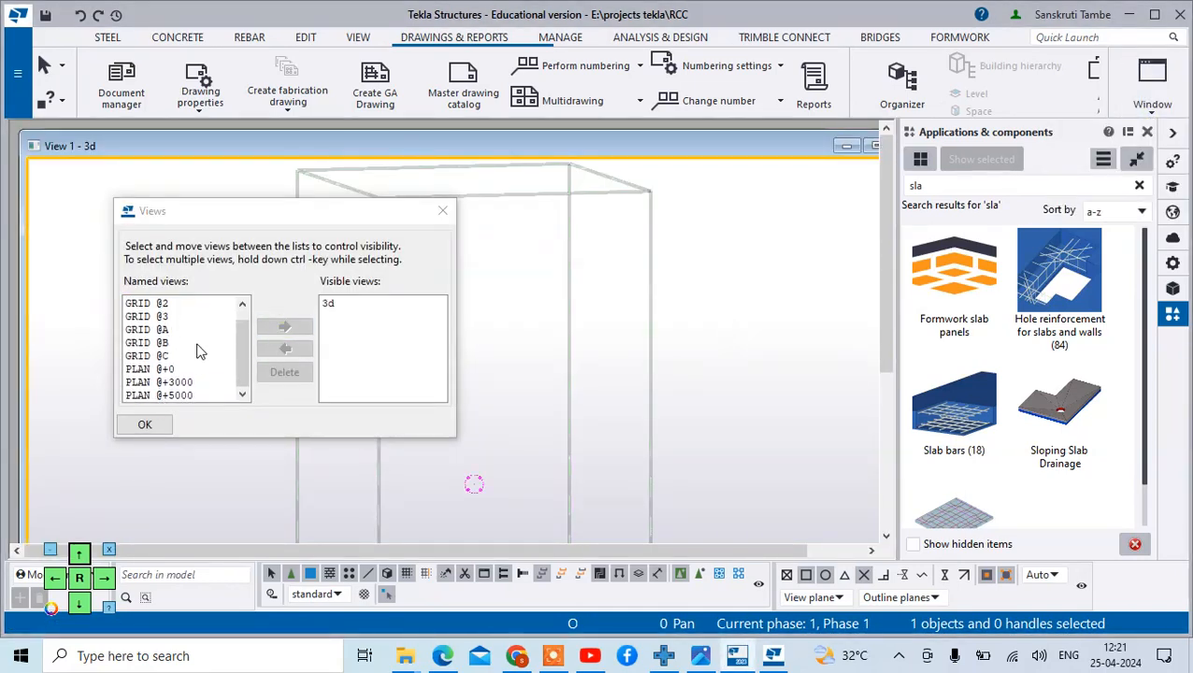
{"action": "left_click", "coordinate": [145, 426]}
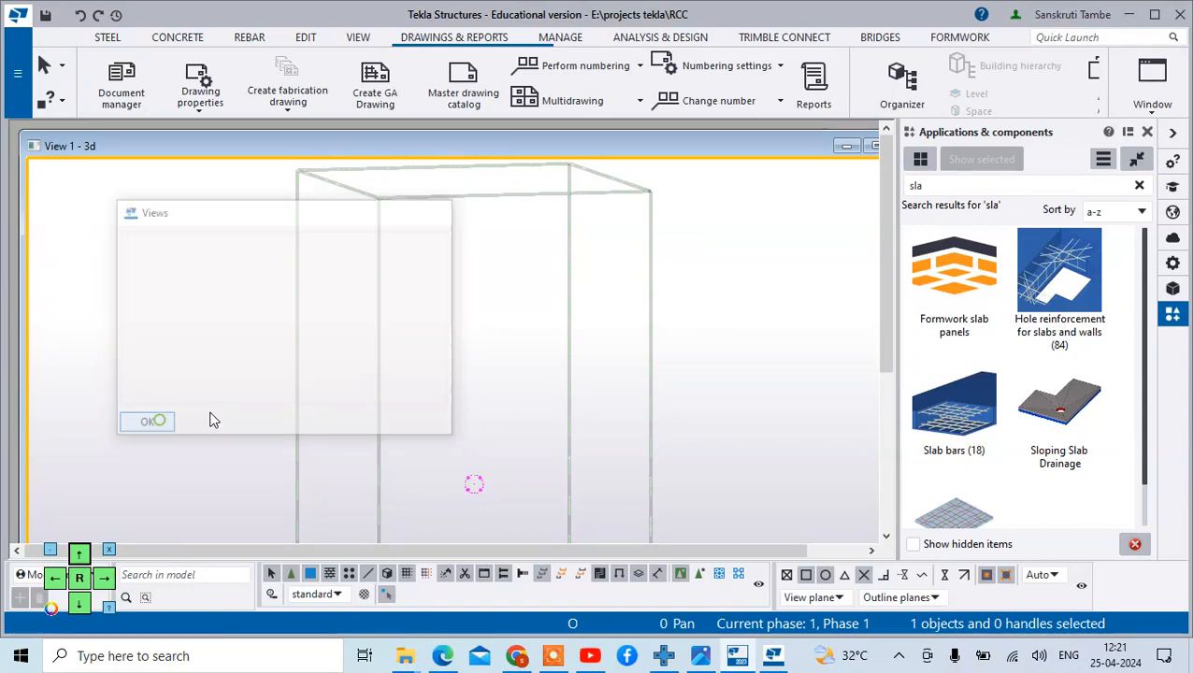
Fit the work area to the entire model in the 3d view
{"action": "right_click", "coordinate": [605, 271]}
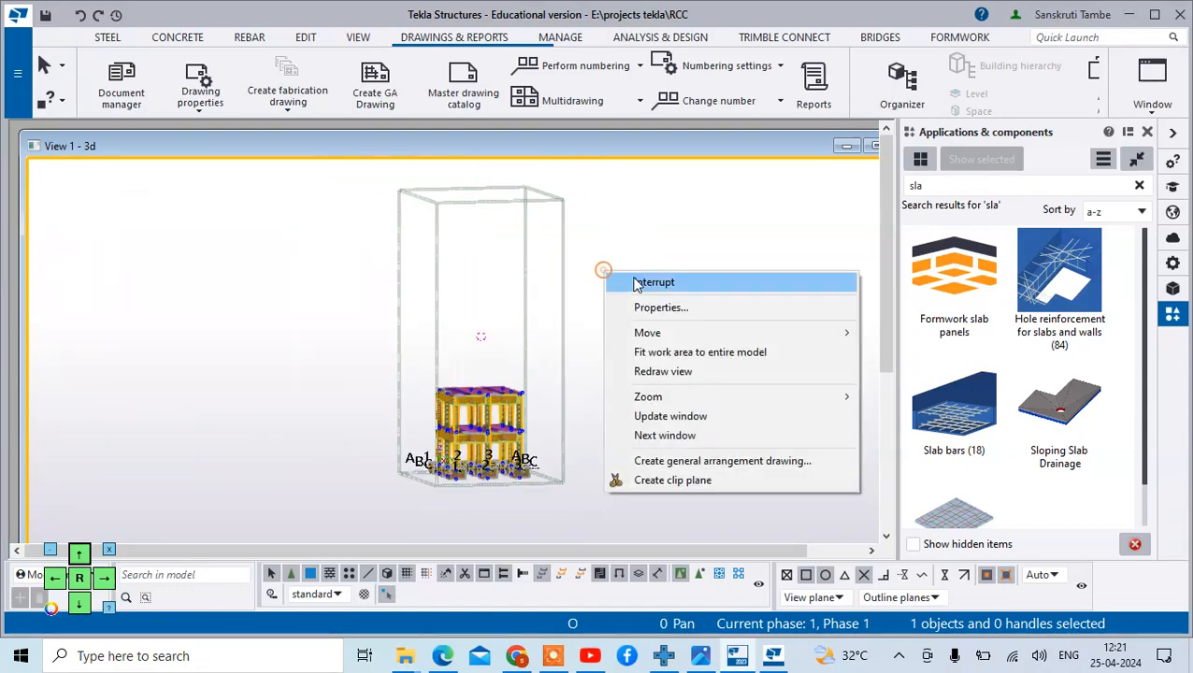
{"action": "left_click", "coordinate": [650, 353]}
{"action": "scroll", "coordinate": [563, 271], "scroll_direction": "down", "scroll_amount": 3}
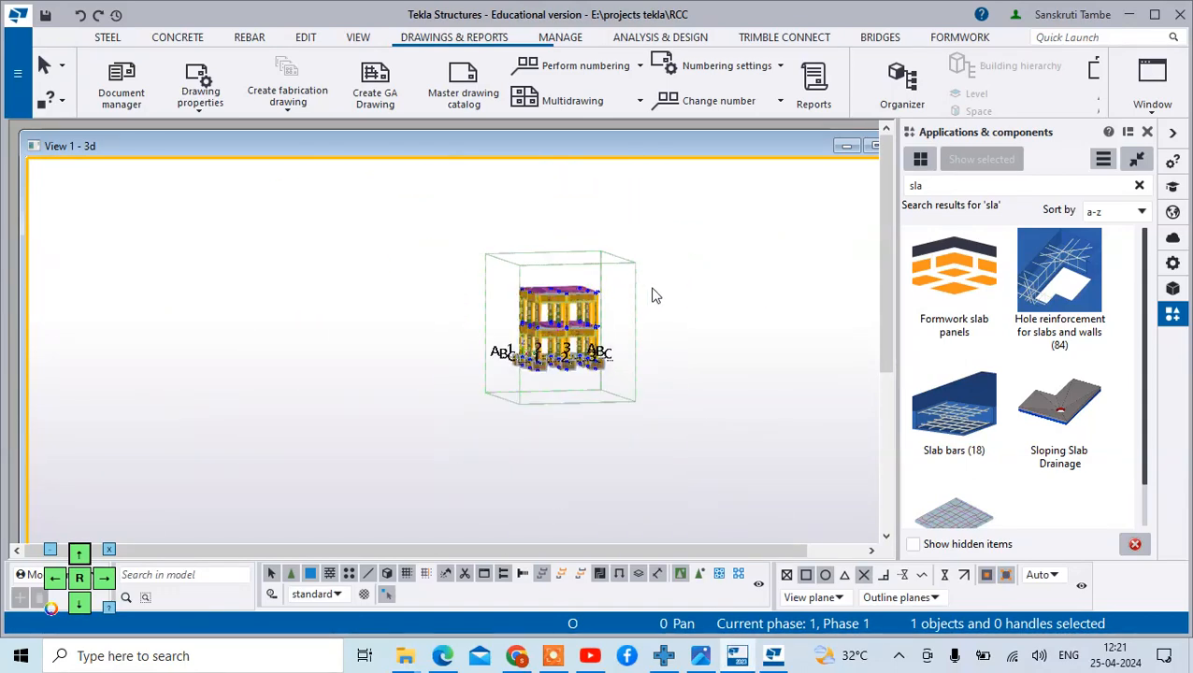
{"action": "scroll", "coordinate": [653, 288], "scroll_direction": "up", "scroll_amount": 3}
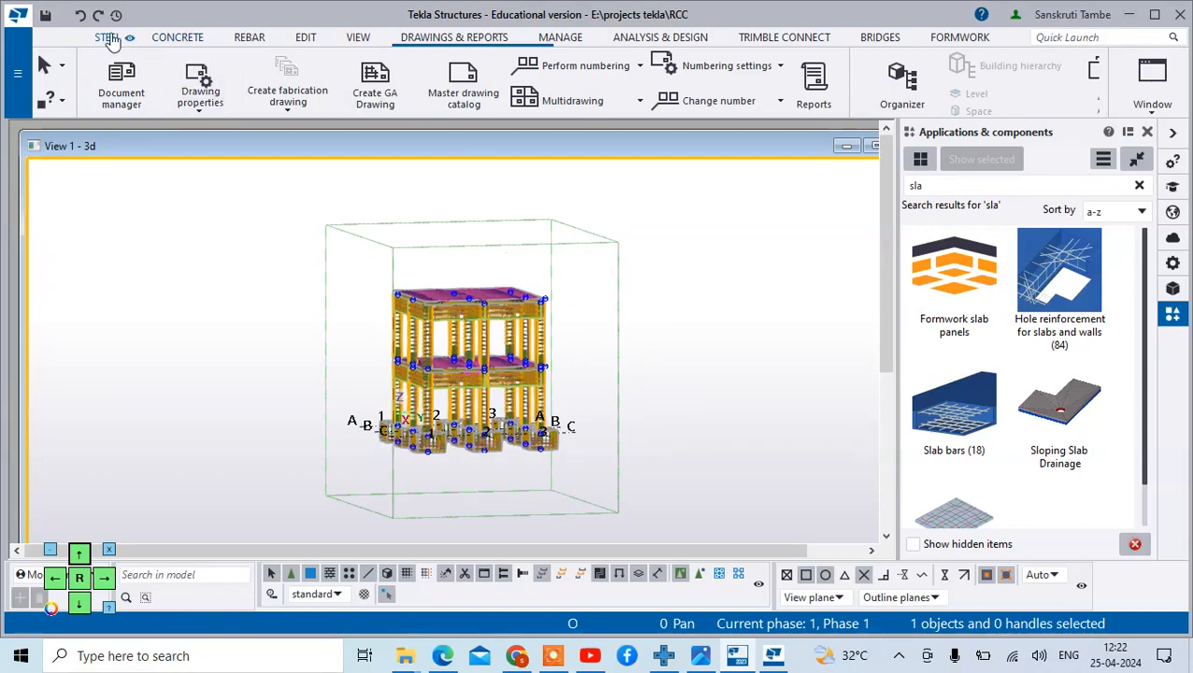
Create views along all grid lines with the standard settings, using the PLAN @ and GRID @ name prefixes
{"action": "left_click", "coordinate": [363, 39]}
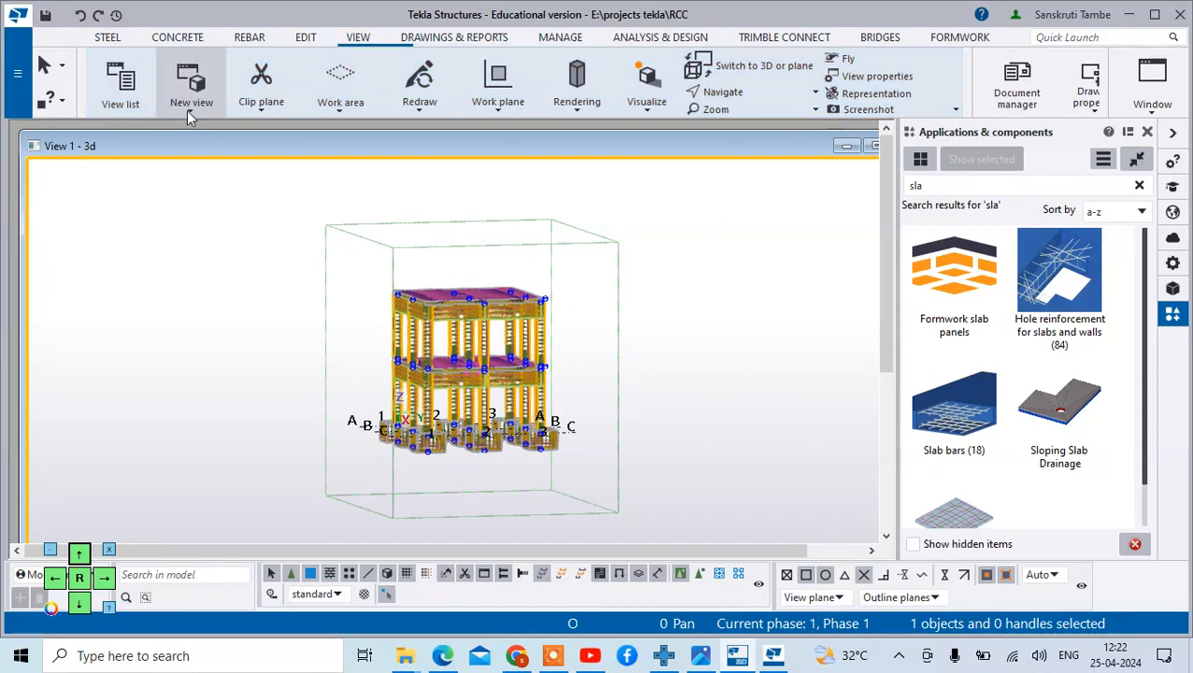
{"action": "left_click", "coordinate": [191, 89]}
{"action": "left_click", "coordinate": [169, 280]}
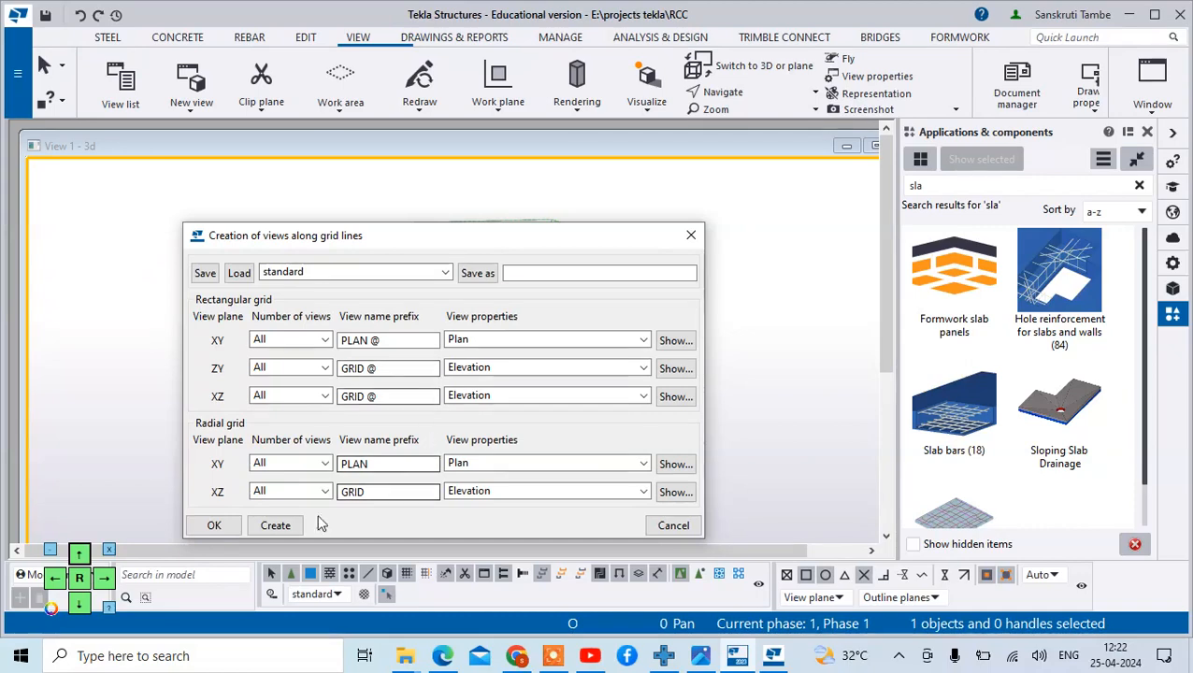
{"action": "left_click", "coordinate": [290, 525]}
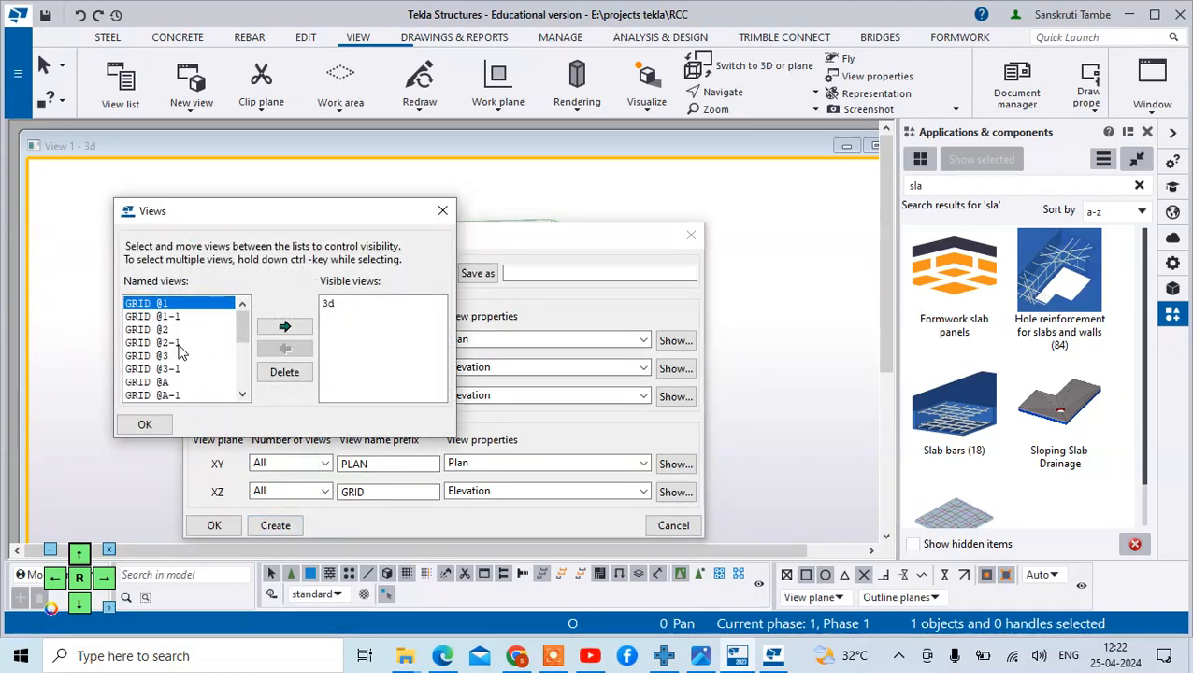
Check the footing layout in the new PLAN @-1000 view, and close that view to return to the 3d view
{"action": "scroll", "coordinate": [178, 350], "scroll_direction": "down", "scroll_amount": 4}
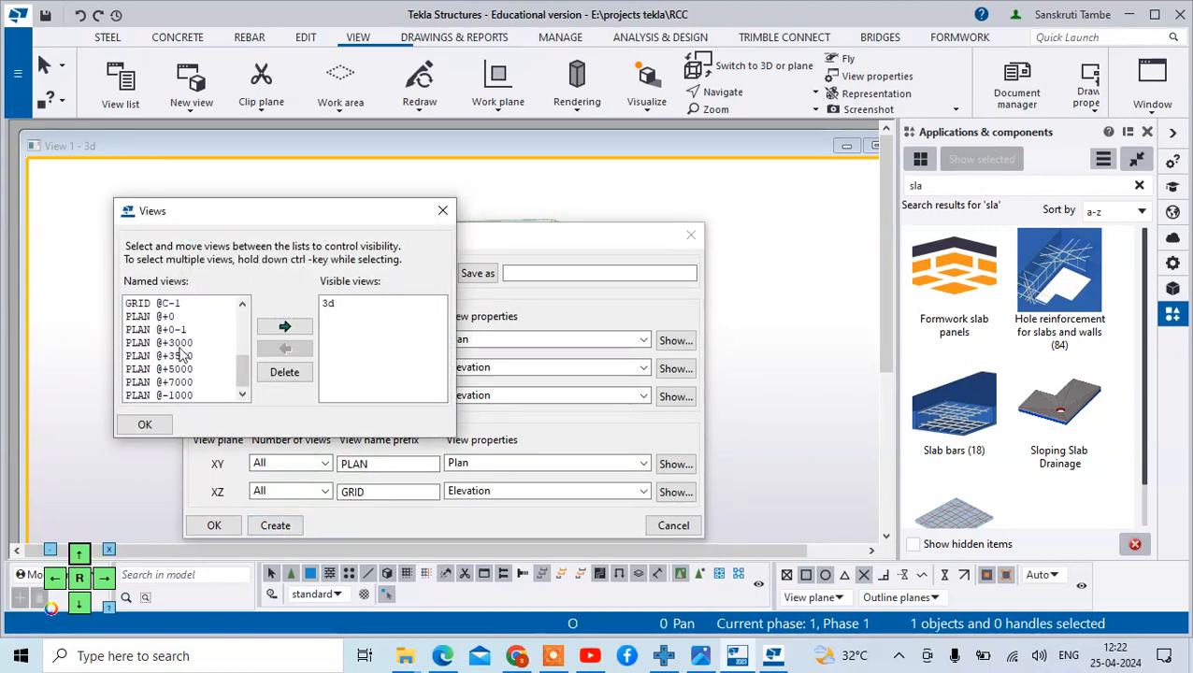
{"action": "left_click", "coordinate": [186, 397]}
{"action": "double_click", "coordinate": [186, 397]}
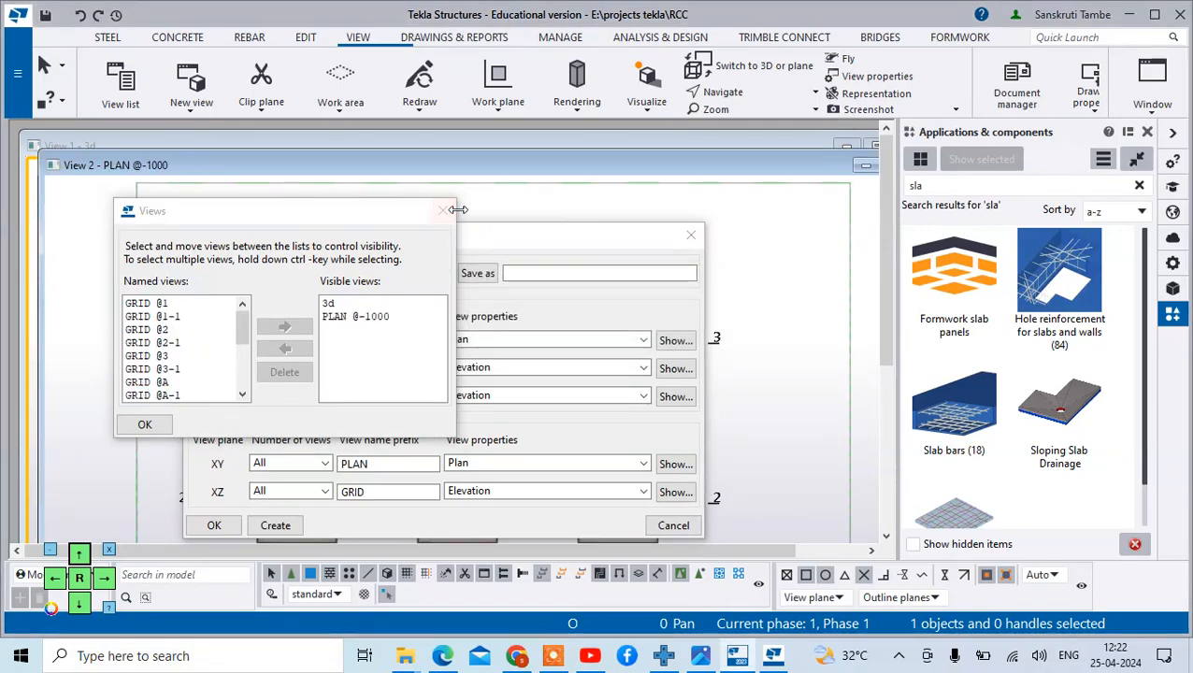
{"action": "left_click", "coordinate": [442, 210]}
{"action": "left_click", "coordinate": [690, 236]}
{"action": "scroll", "coordinate": [608, 299], "scroll_direction": "down", "scroll_amount": 4}
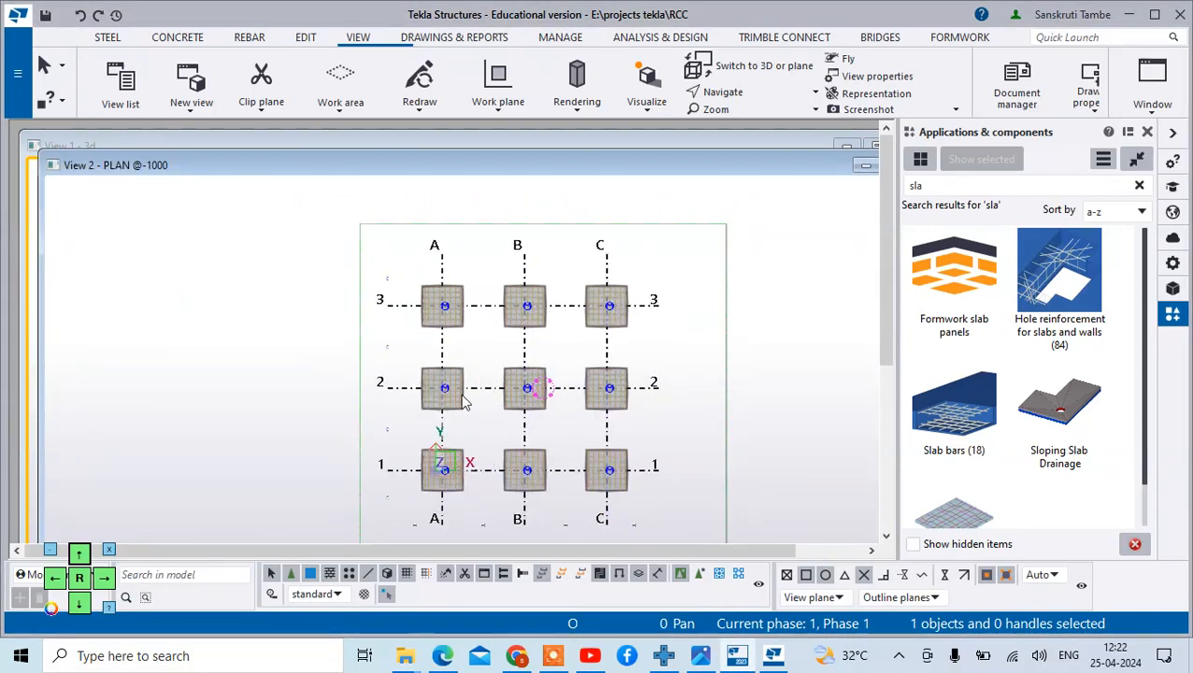
{"action": "scroll", "coordinate": [499, 339], "scroll_direction": "up", "scroll_amount": 2}
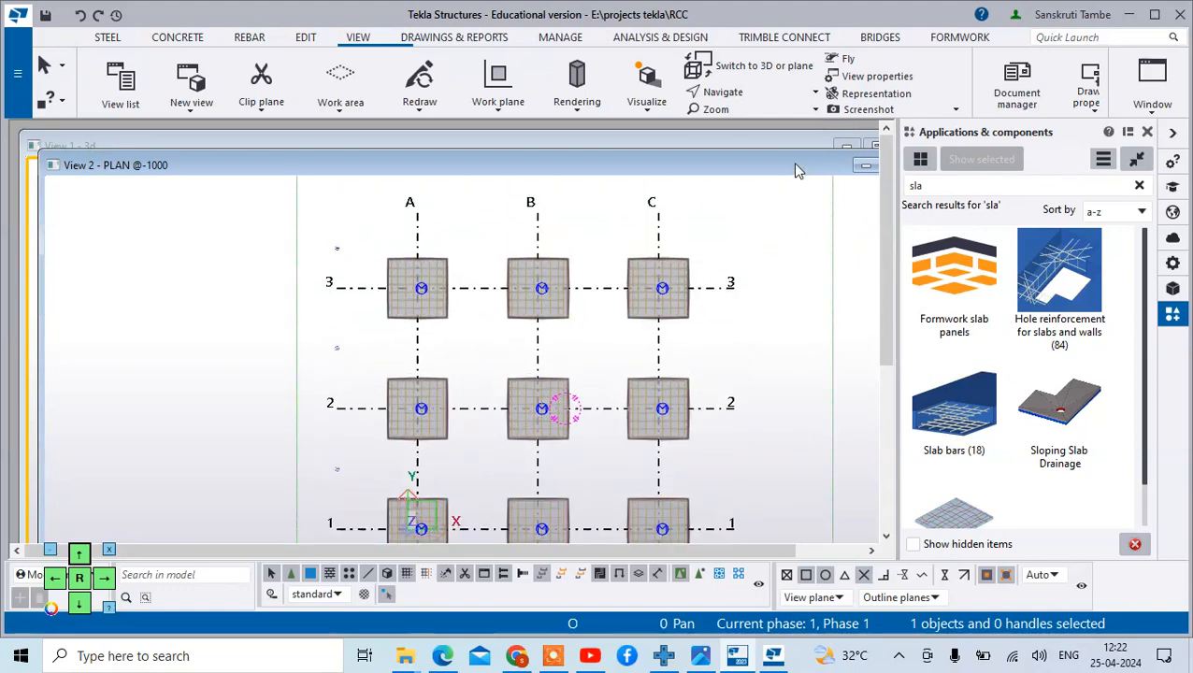
{"action": "left_click", "coordinate": [754, 173]}
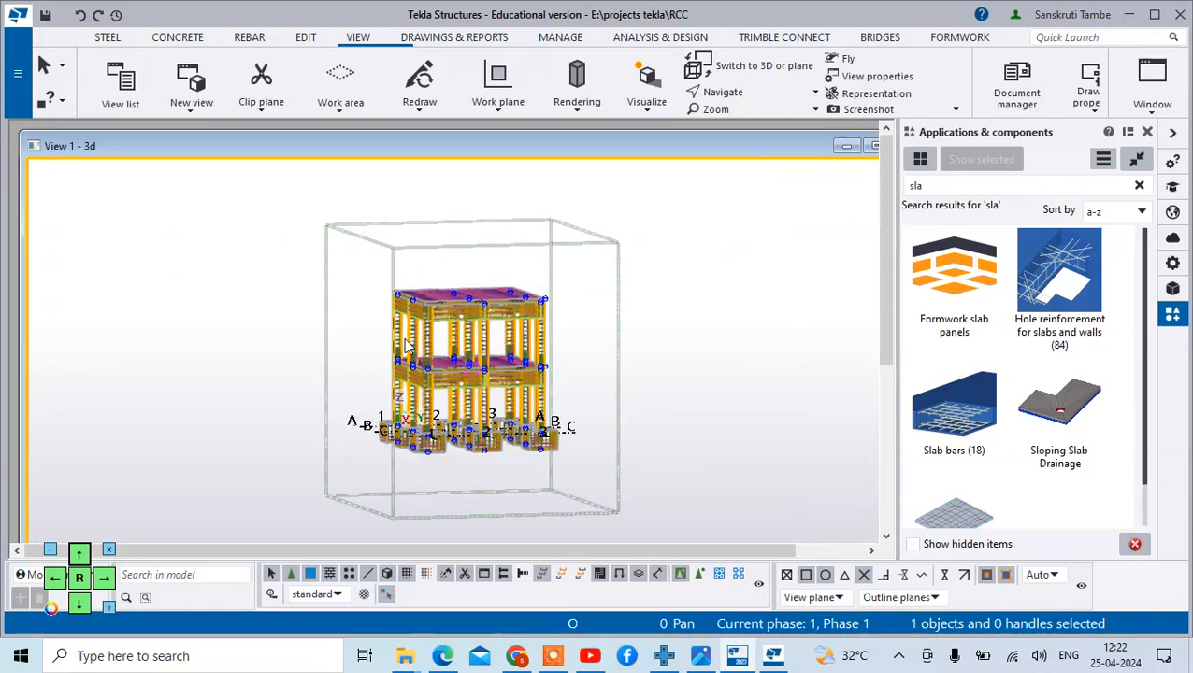
{"action": "scroll", "coordinate": [552, 318], "scroll_direction": "down", "scroll_amount": 1}
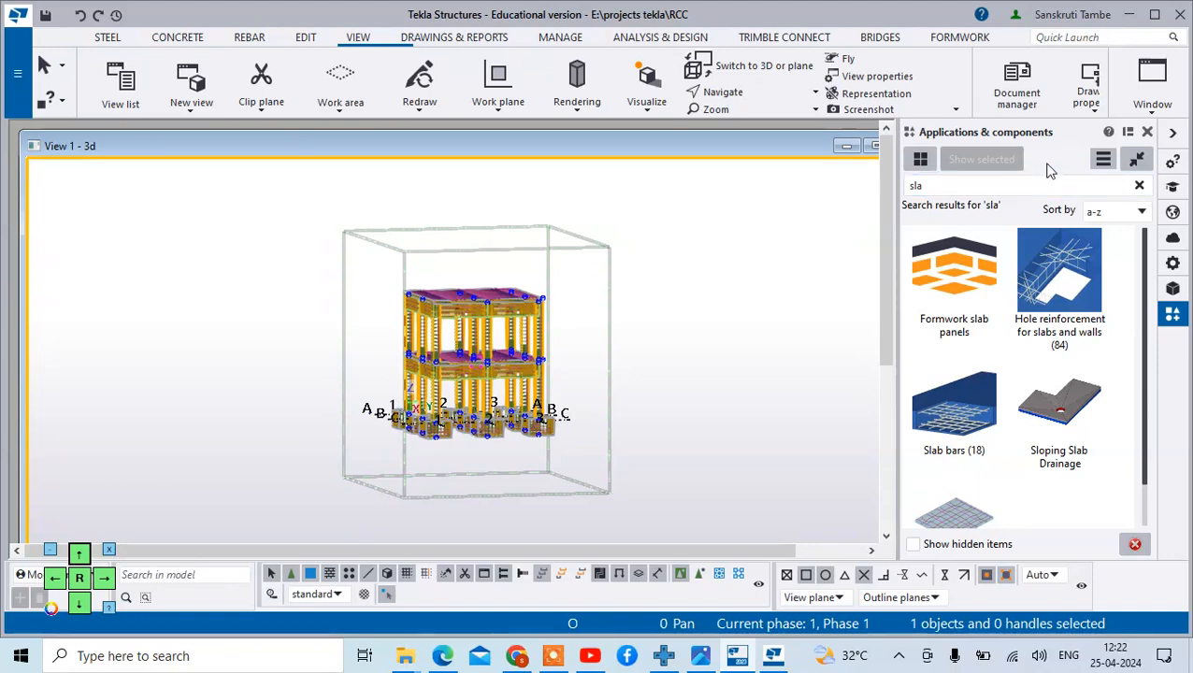
Create and open one general arrangement drawing containing the 3d, GRID @1, GRID @2 and PLAN @-1000 views
{"action": "left_click", "coordinate": [425, 40]}
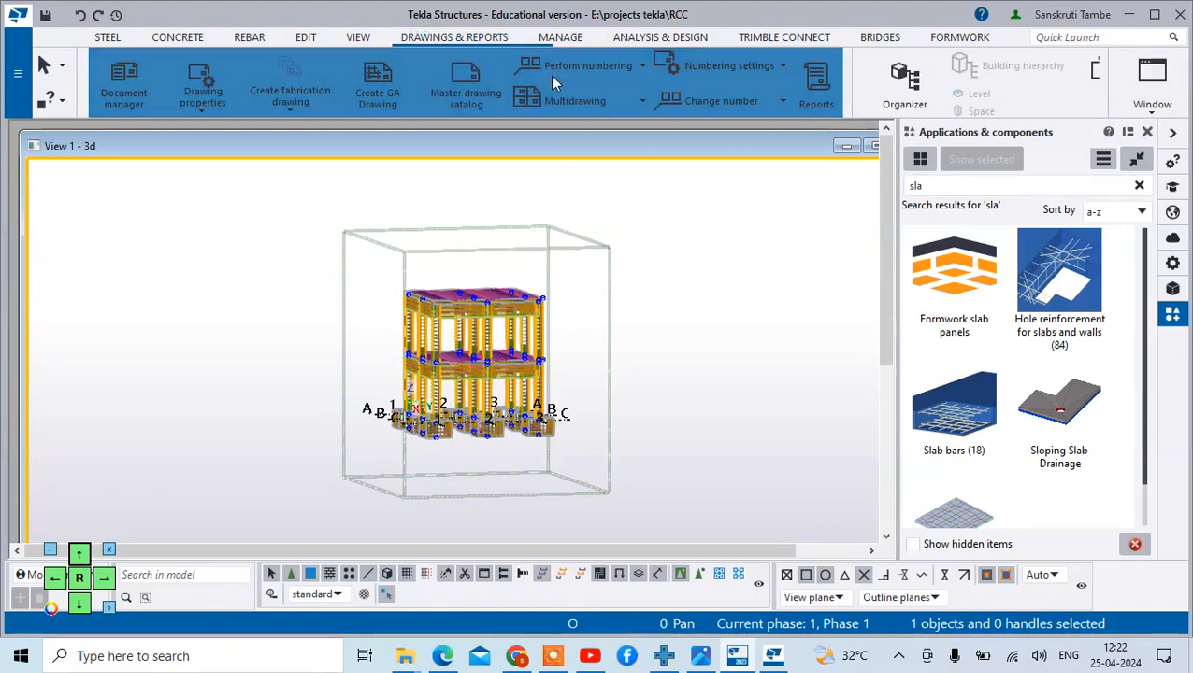
{"action": "left_click", "coordinate": [372, 93]}
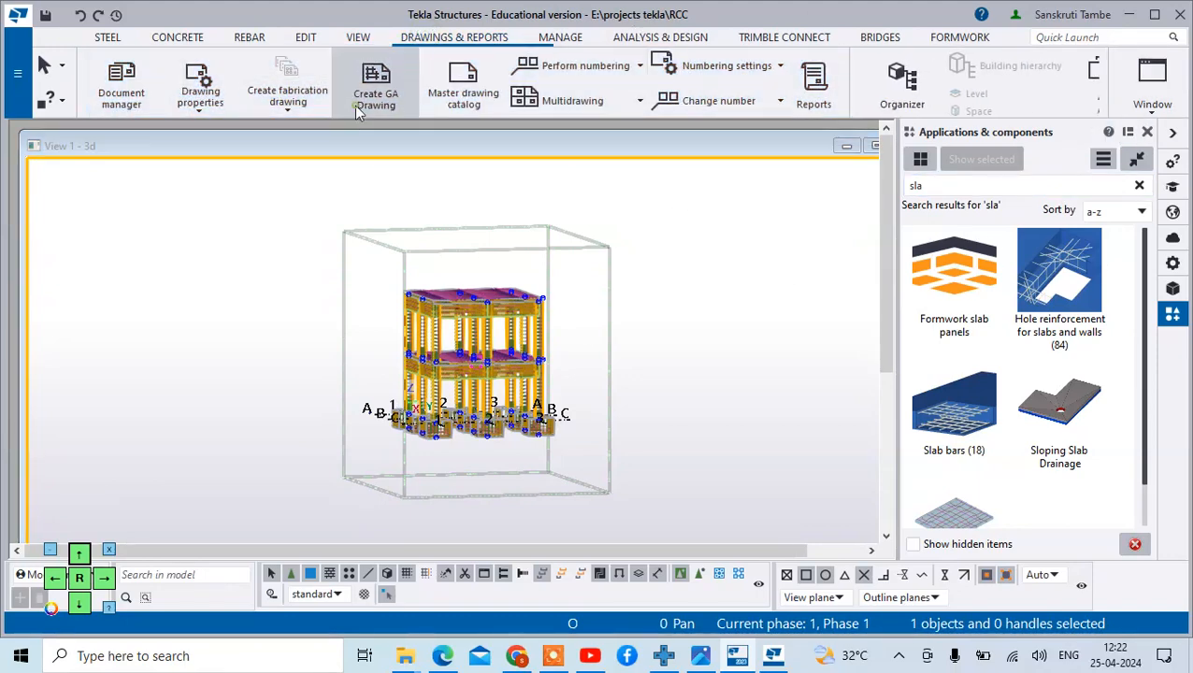
{"action": "scroll", "coordinate": [190, 326], "scroll_direction": "down", "scroll_amount": 3}
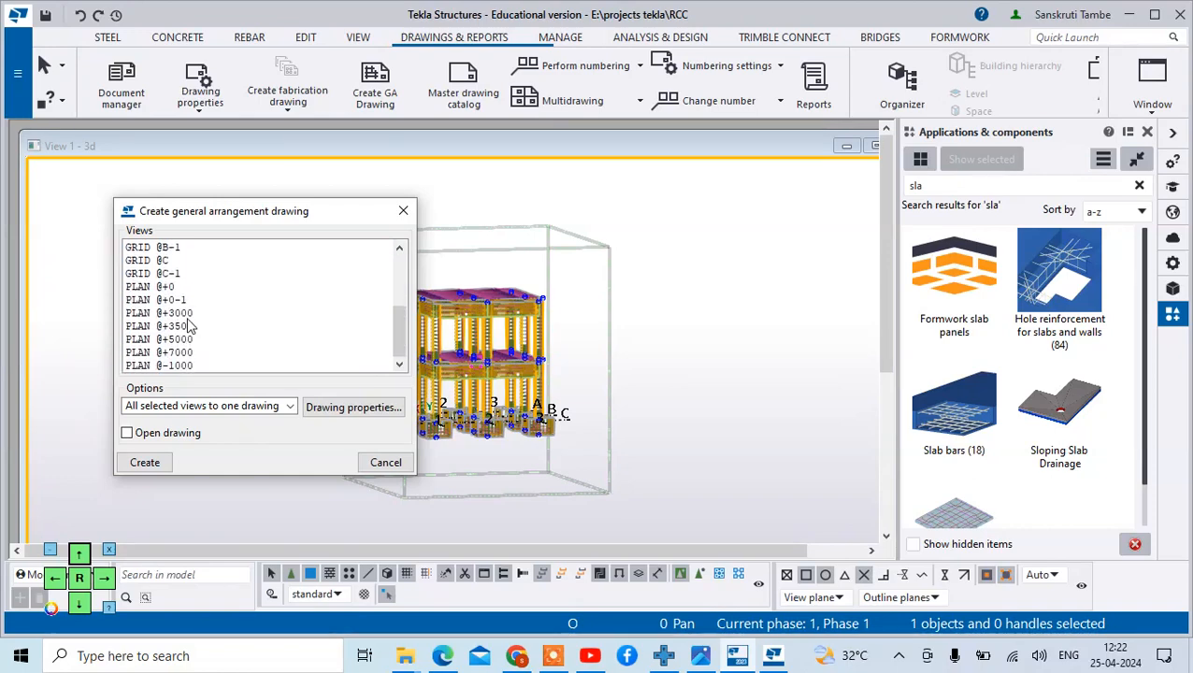
{"action": "left_click", "coordinate": [188, 365]}
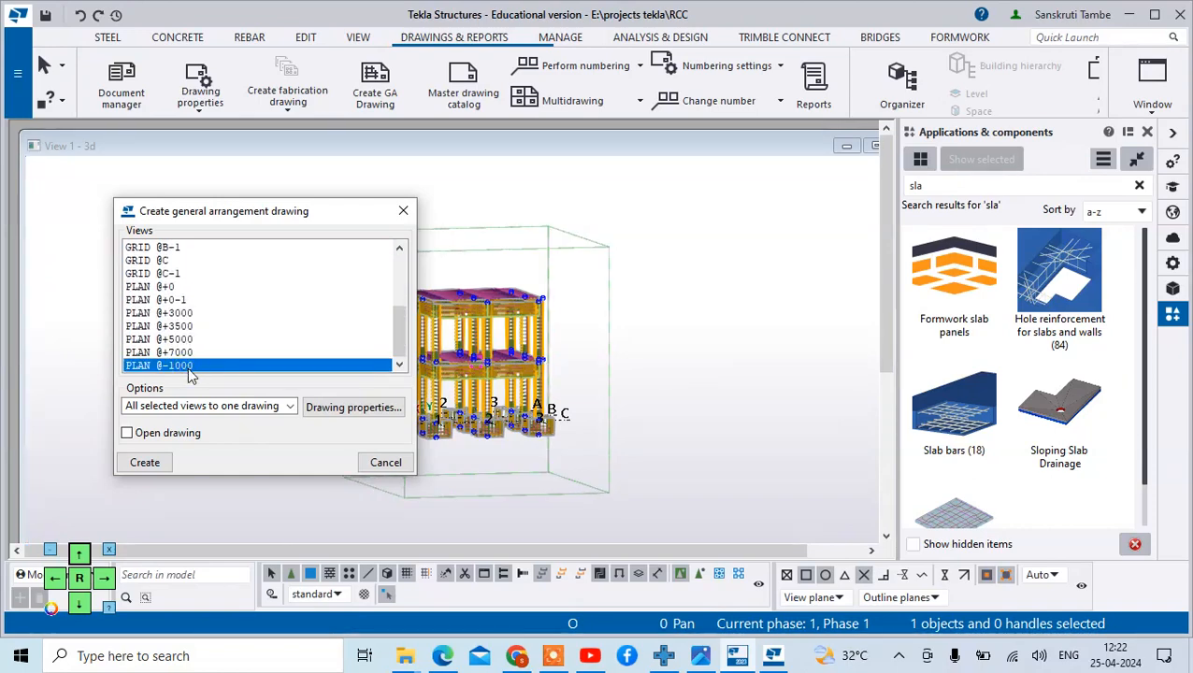
{"action": "left_click_drag", "start_coordinate": [393, 348], "coordinate": [322, 261]}
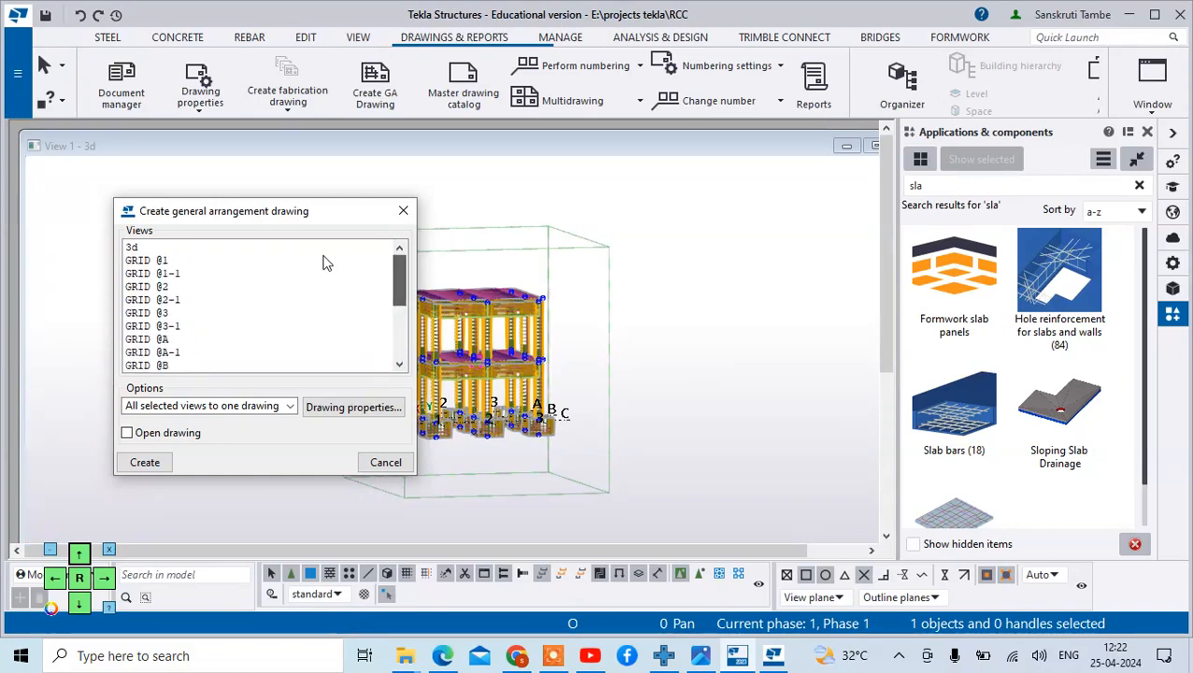
{"action": "left_click", "coordinate": [138, 248]}
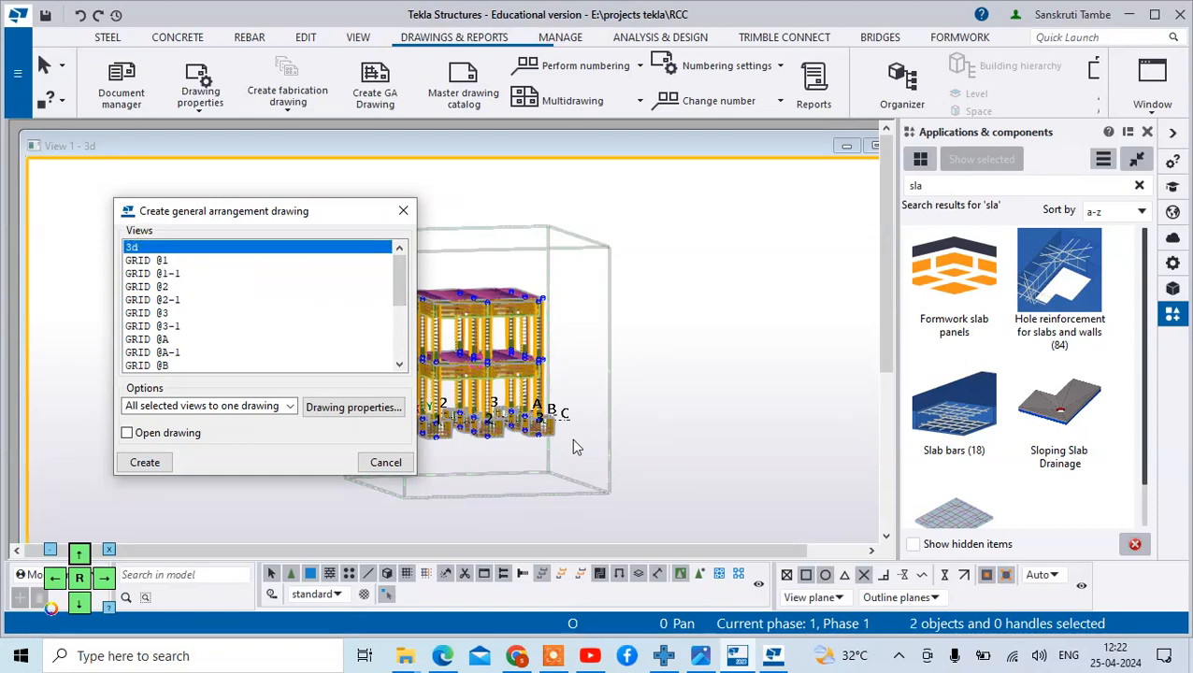
{"action": "left_click", "coordinate": [159, 261], "text": "ctrl"}
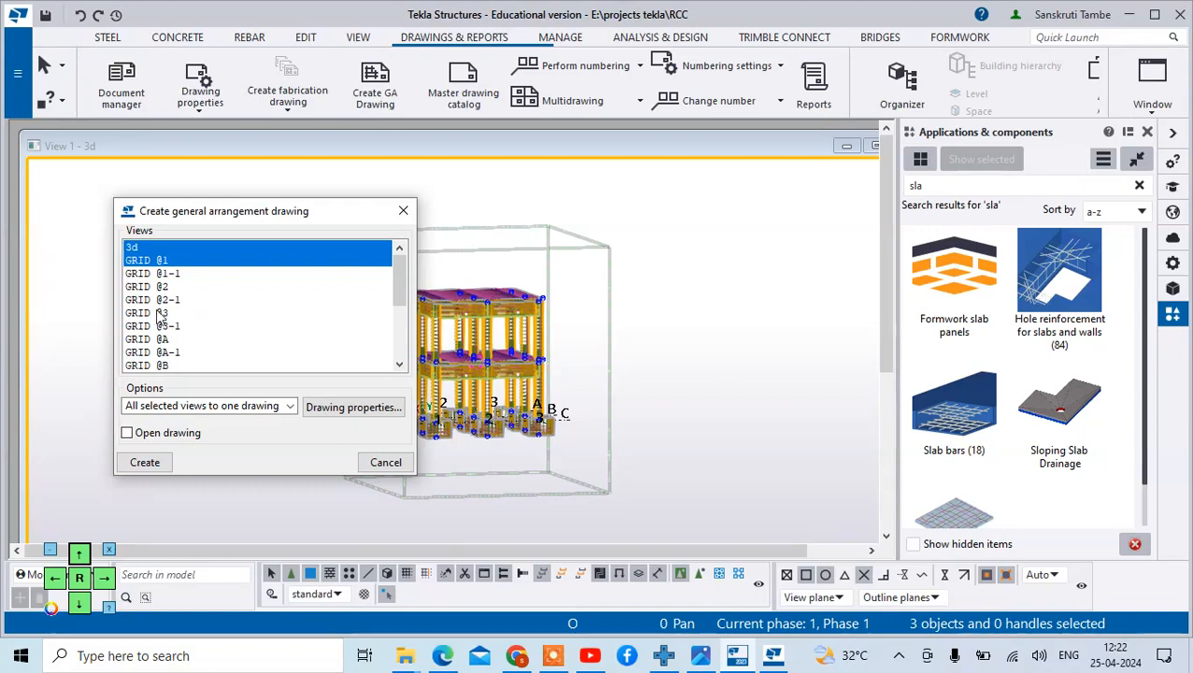
{"action": "left_click", "coordinate": [154, 287], "text": "ctrl"}
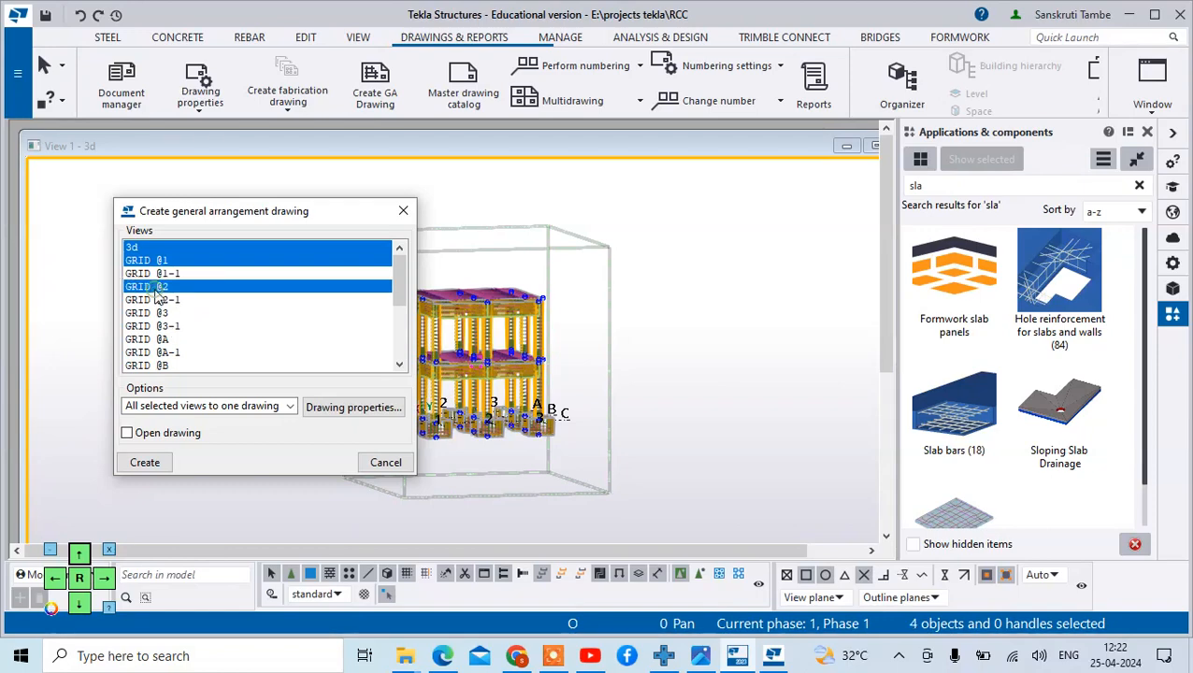
{"action": "left_click", "coordinate": [146, 462]}
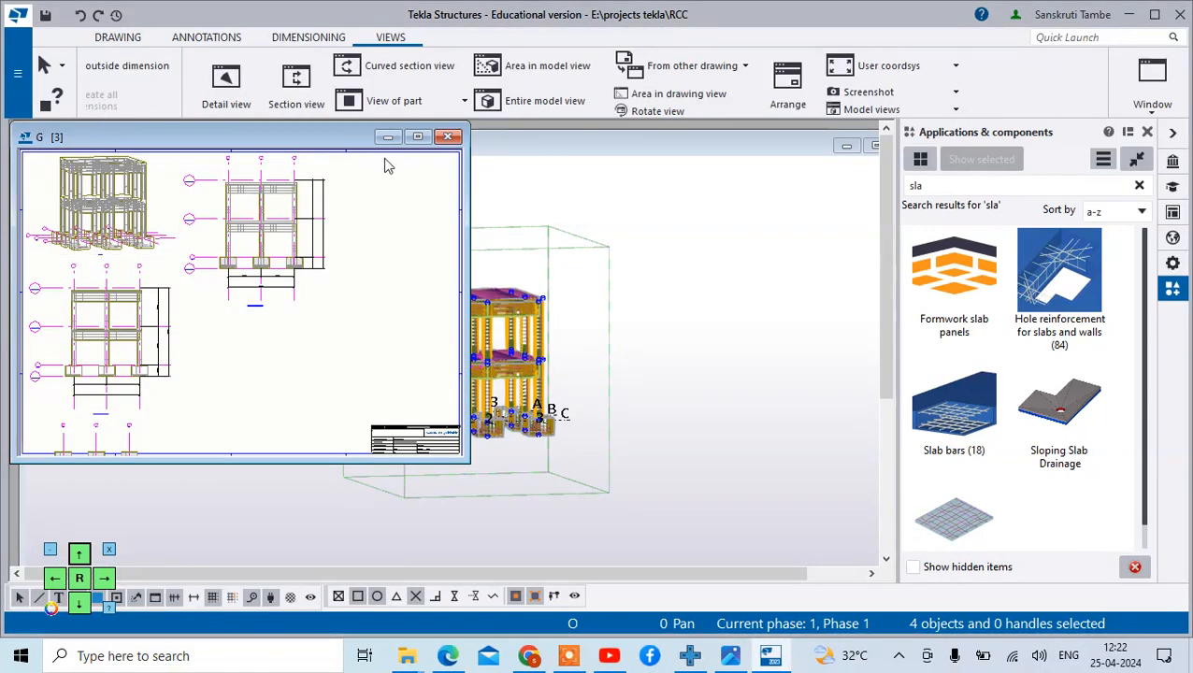
Maximize the new drawing and move the footing plan view inside the sheet frame, directly below the GRID @2 elevation
{"action": "left_click", "coordinate": [417, 136]}
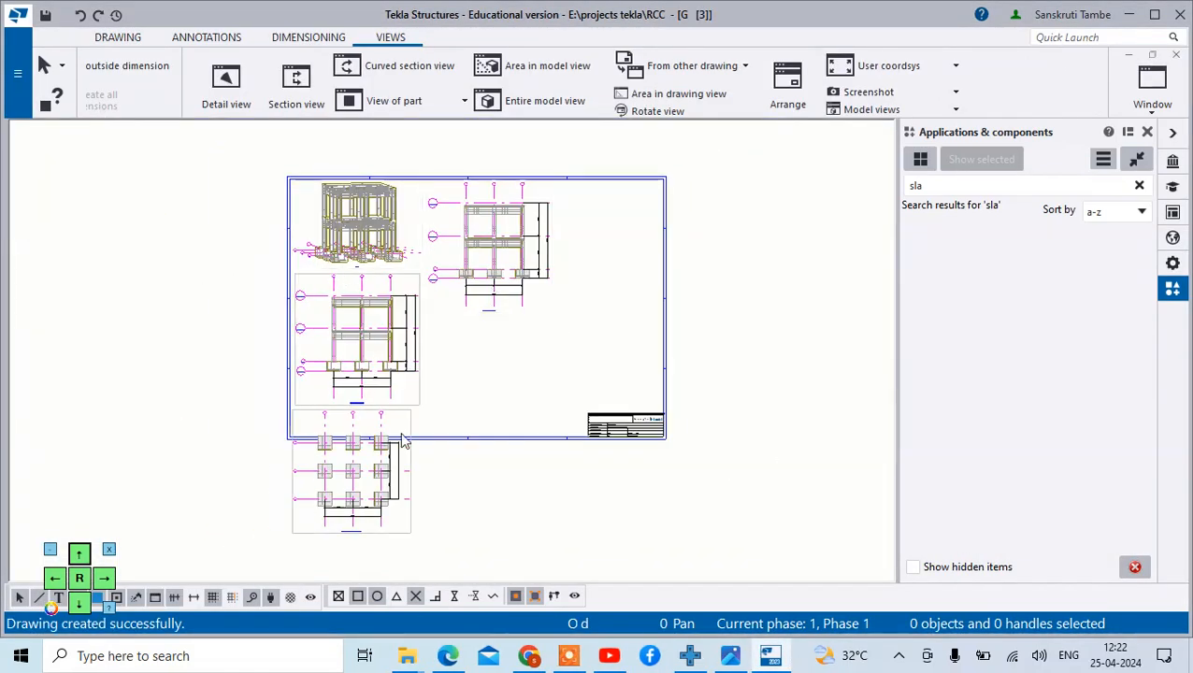
{"action": "left_click", "coordinate": [403, 441]}
{"action": "mouse_move", "coordinate": [447, 459]}
{"action": "left_mouse_down"}
{"action": "mouse_move", "coordinate": [497, 338]}
{"action": "mouse_move", "coordinate": [557, 311]}
{"action": "left_mouse_up"}
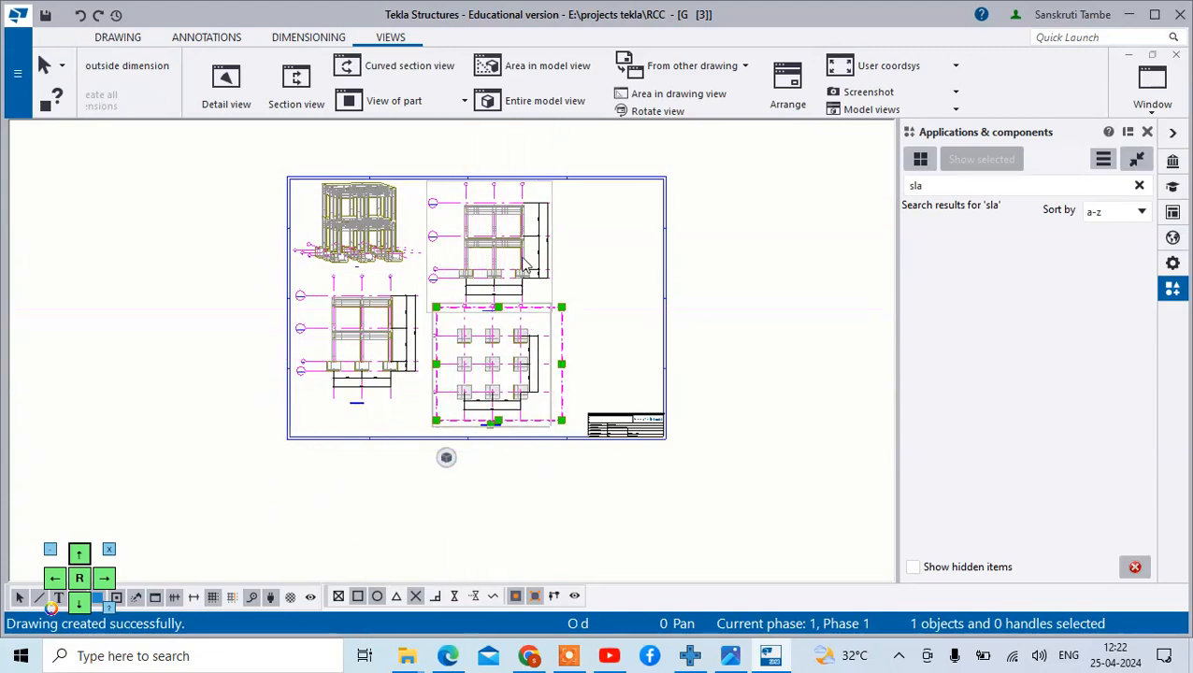
Examine the view labels, grid lines, levels and dimensions of the 3d, elevation and footing plan views on the sheet
{"action": "scroll", "coordinate": [505, 336], "scroll_direction": "up", "scroll_amount": 10}
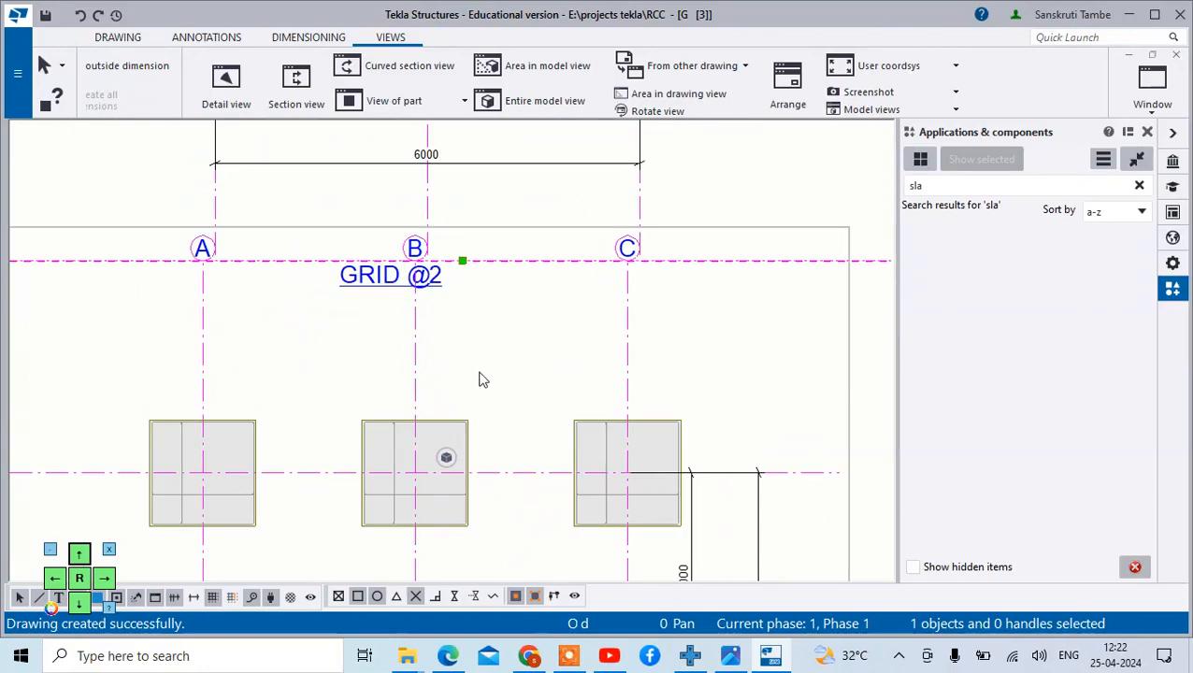
{"action": "scroll", "coordinate": [484, 369], "scroll_direction": "down", "scroll_amount": 8}
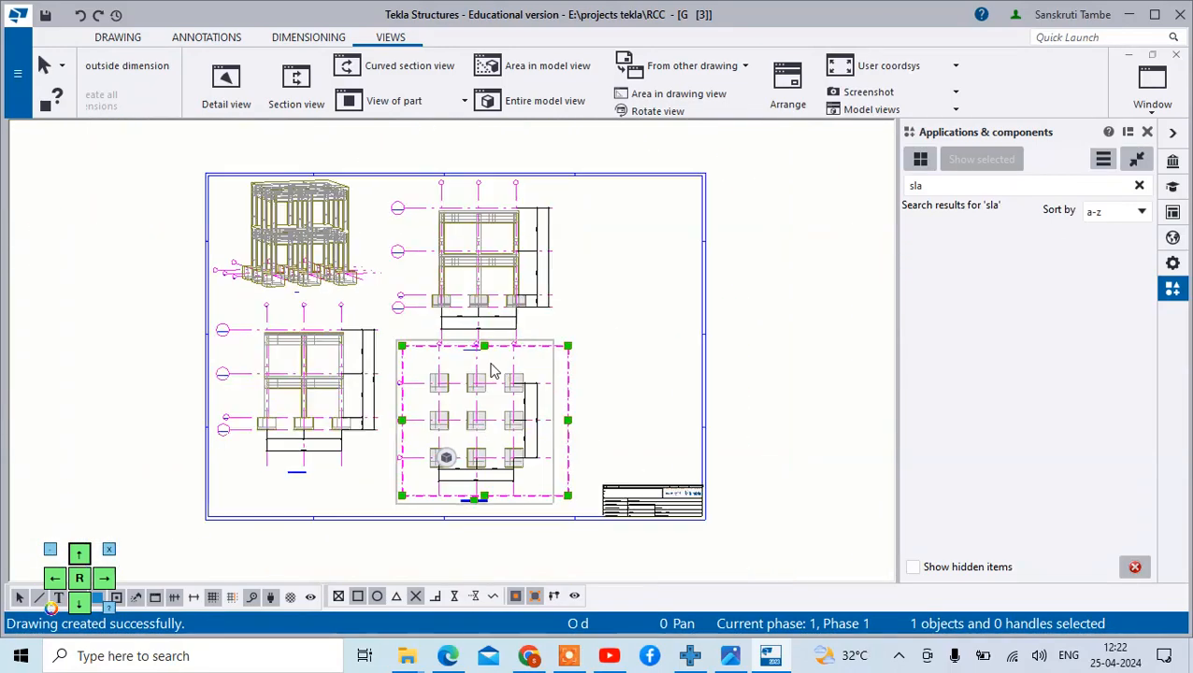
{"action": "scroll", "coordinate": [493, 372], "scroll_direction": "up", "scroll_amount": 6}
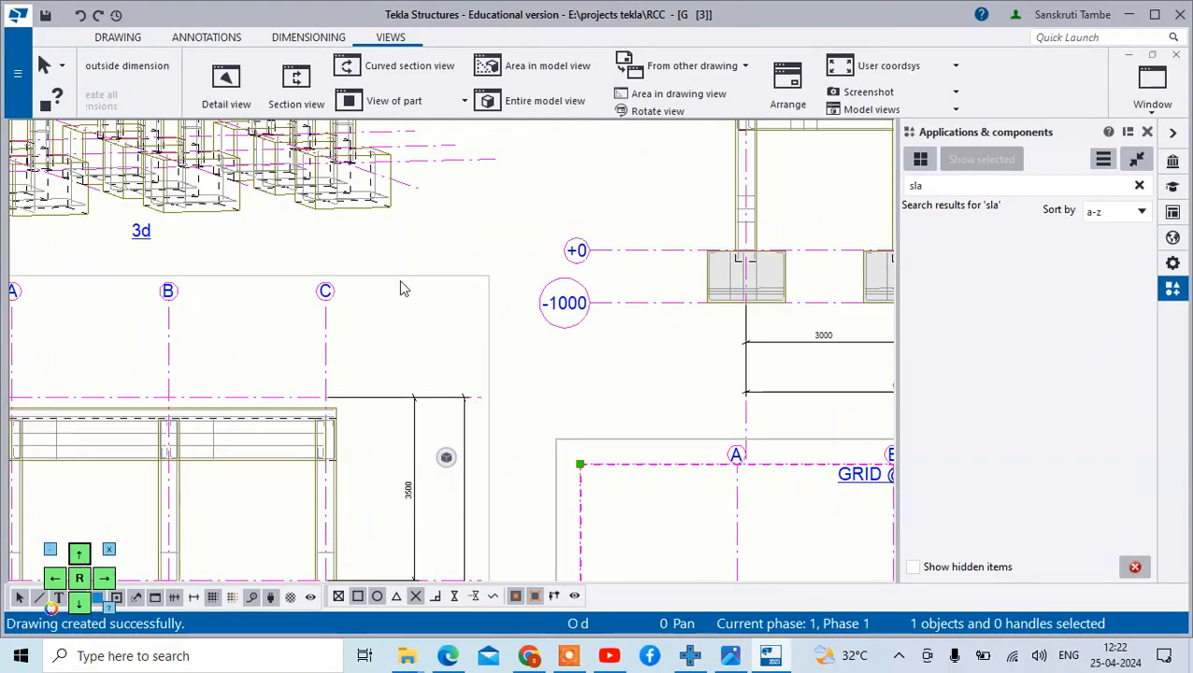
{"action": "scroll", "coordinate": [401, 287], "scroll_direction": "down", "scroll_amount": 8}
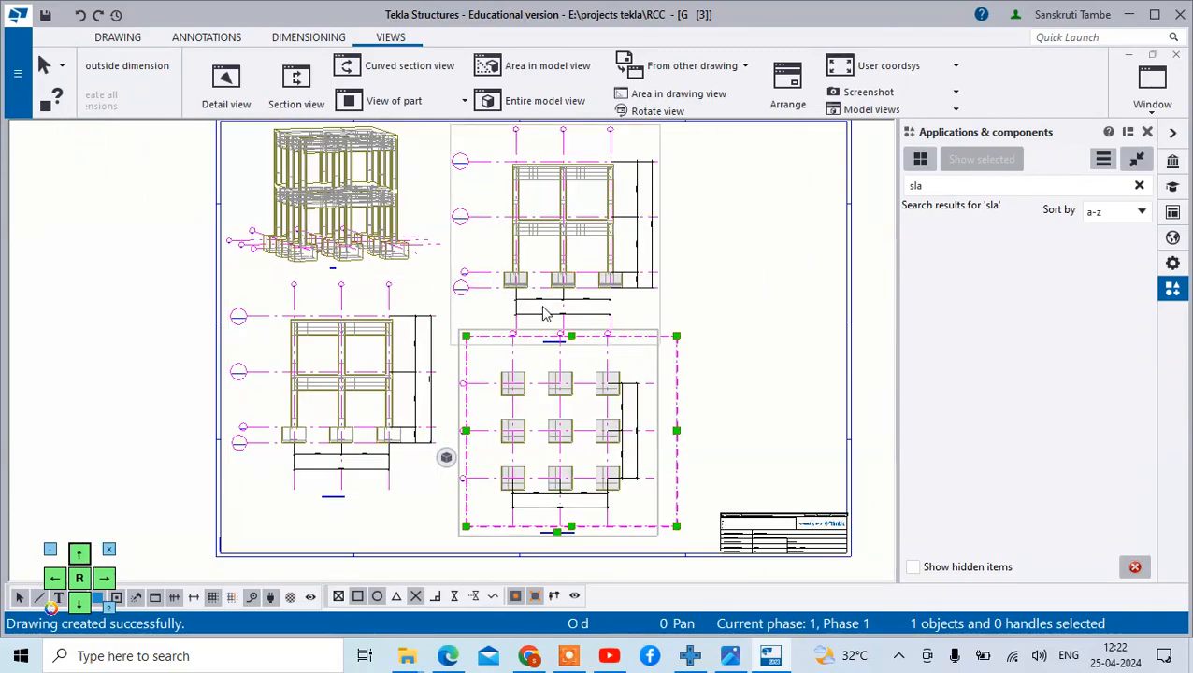
{"action": "scroll", "coordinate": [547, 314], "scroll_direction": "up", "scroll_amount": 2}
{"action": "scroll", "coordinate": [342, 327], "scroll_direction": "up", "scroll_amount": 5}
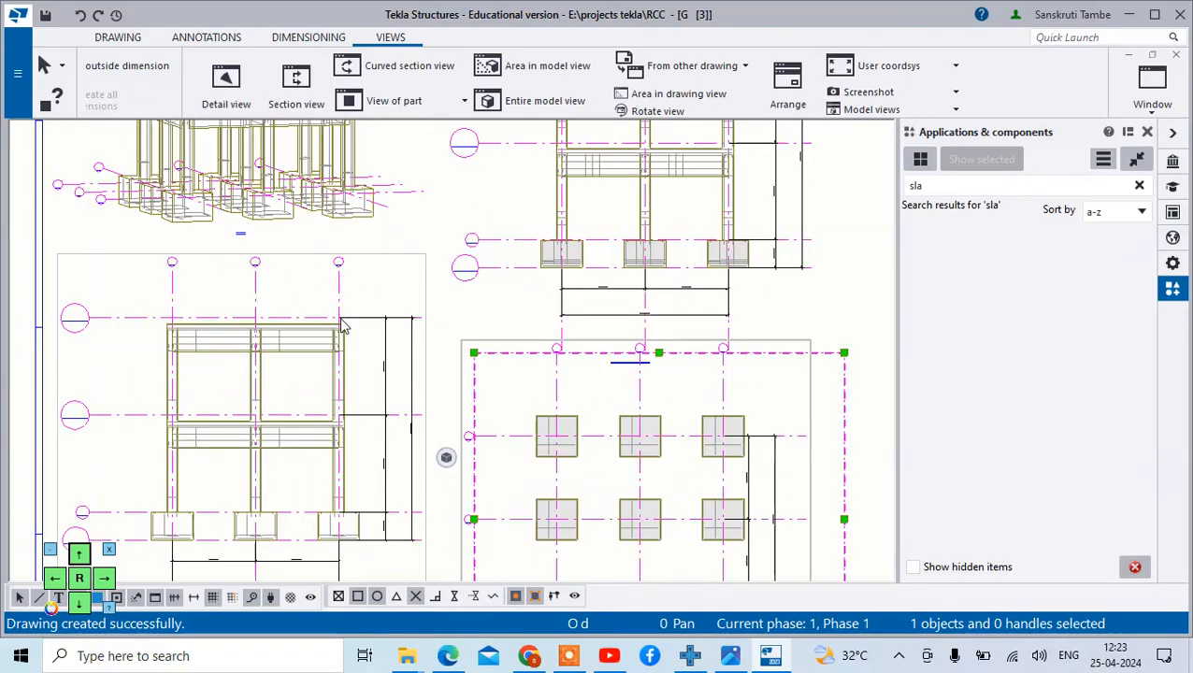
{"action": "scroll", "coordinate": [343, 327], "scroll_direction": "down", "scroll_amount": 7}
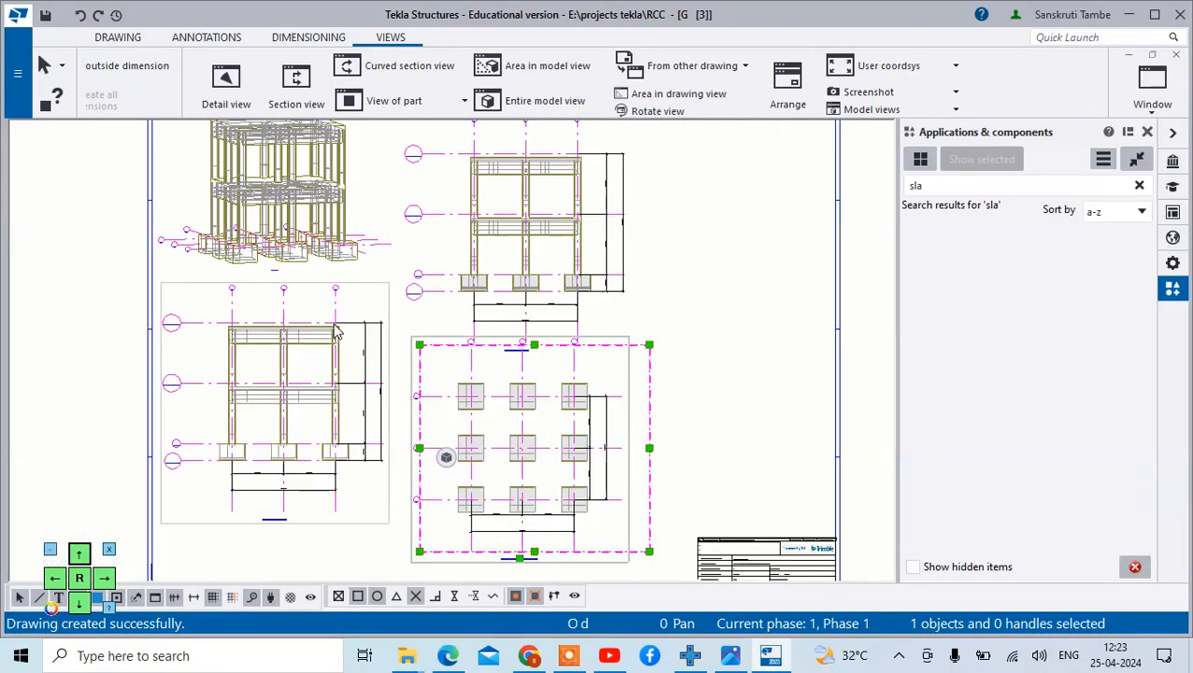
{"action": "left_click", "coordinate": [701, 330]}
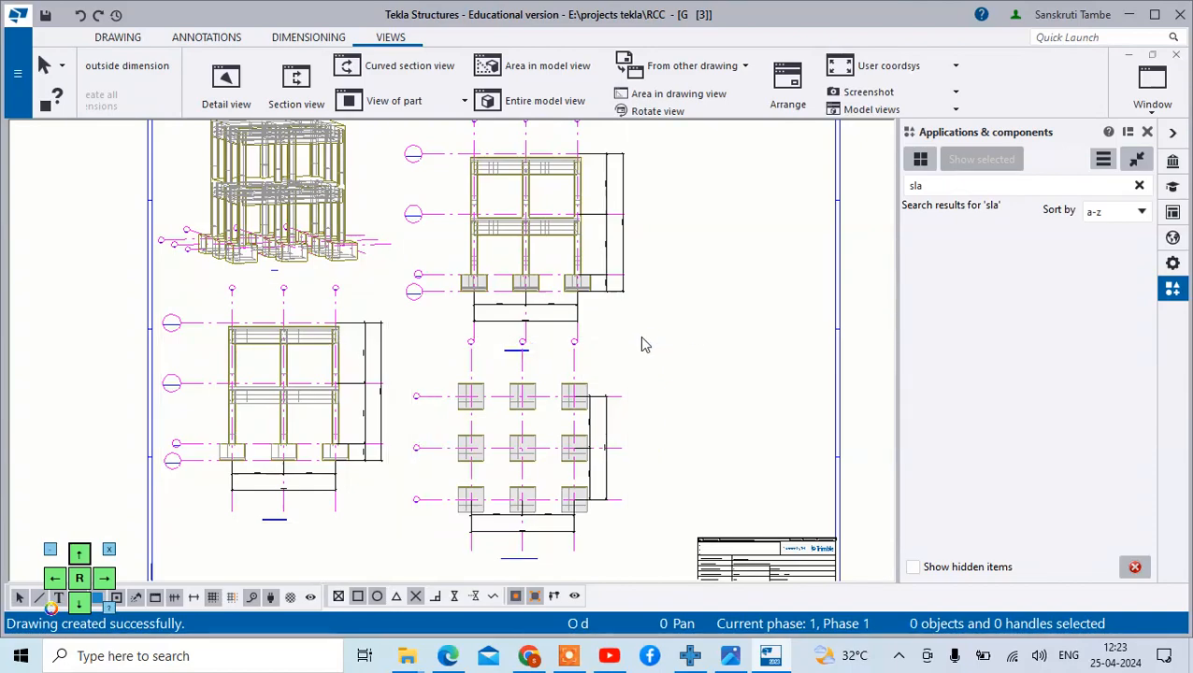
{"action": "scroll", "coordinate": [642, 346], "scroll_direction": "down", "scroll_amount": 4}
{"action": "scroll", "coordinate": [514, 232], "scroll_direction": "up", "scroll_amount": 5}
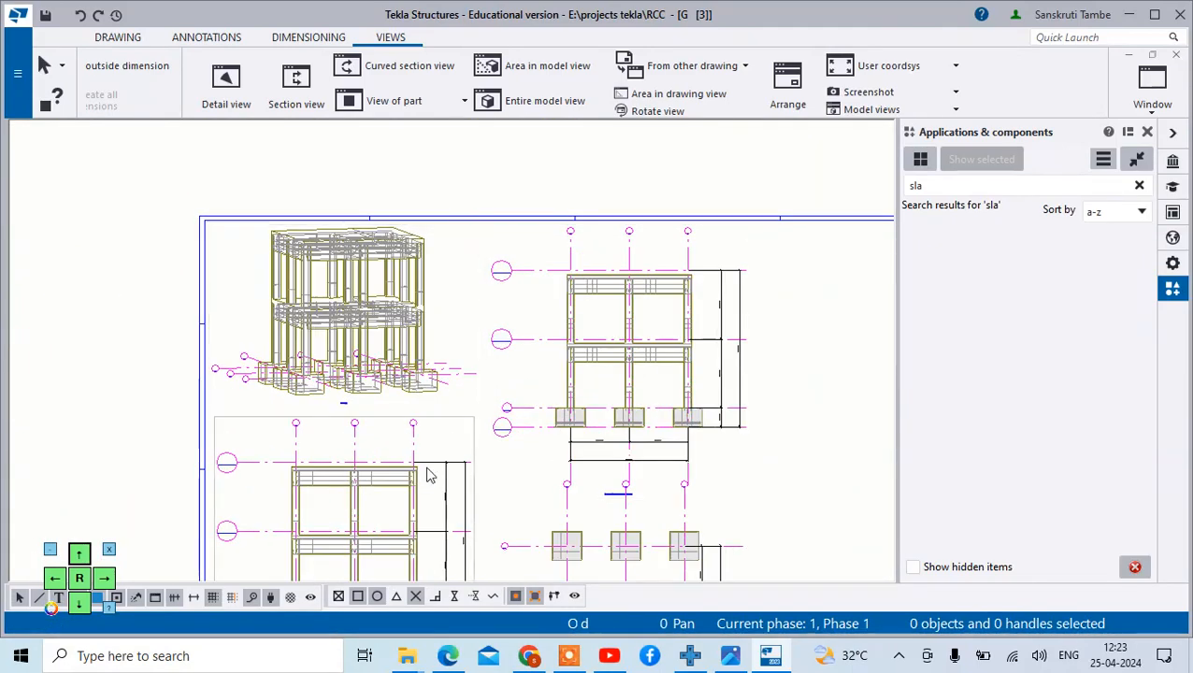
{"action": "scroll", "coordinate": [428, 476], "scroll_direction": "up", "scroll_amount": 5}
{"action": "scroll", "coordinate": [394, 346], "scroll_direction": "down", "scroll_amount": 5}
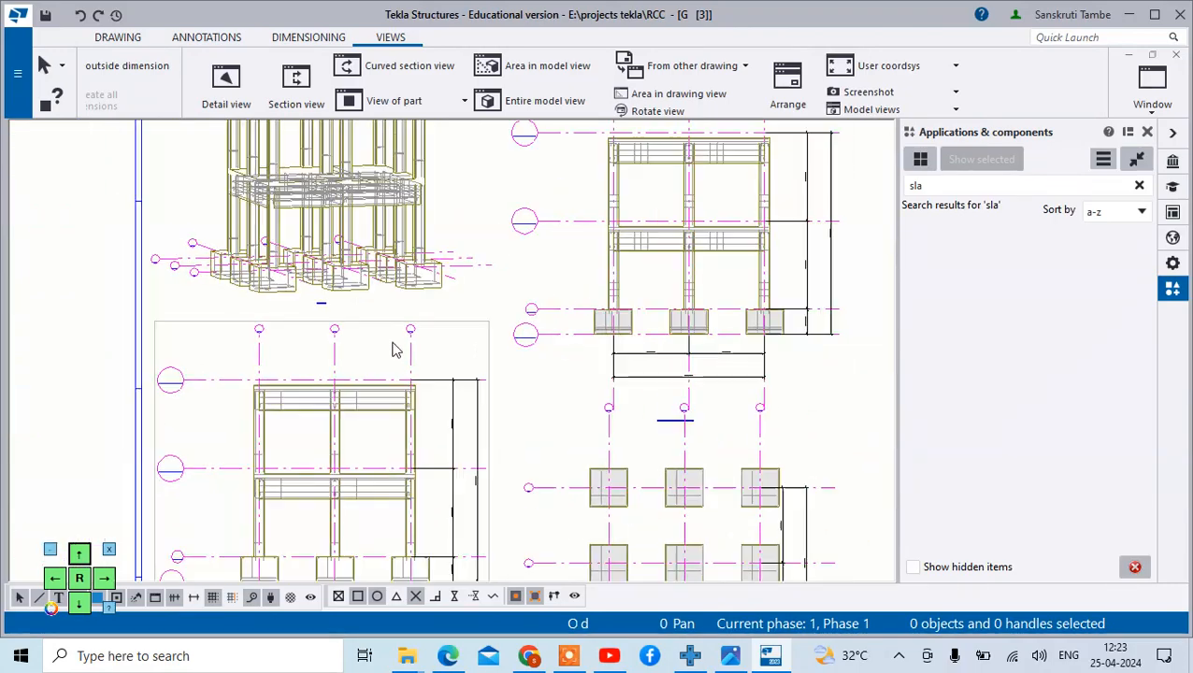
{"action": "scroll", "coordinate": [368, 404], "scroll_direction": "up", "scroll_amount": 5}
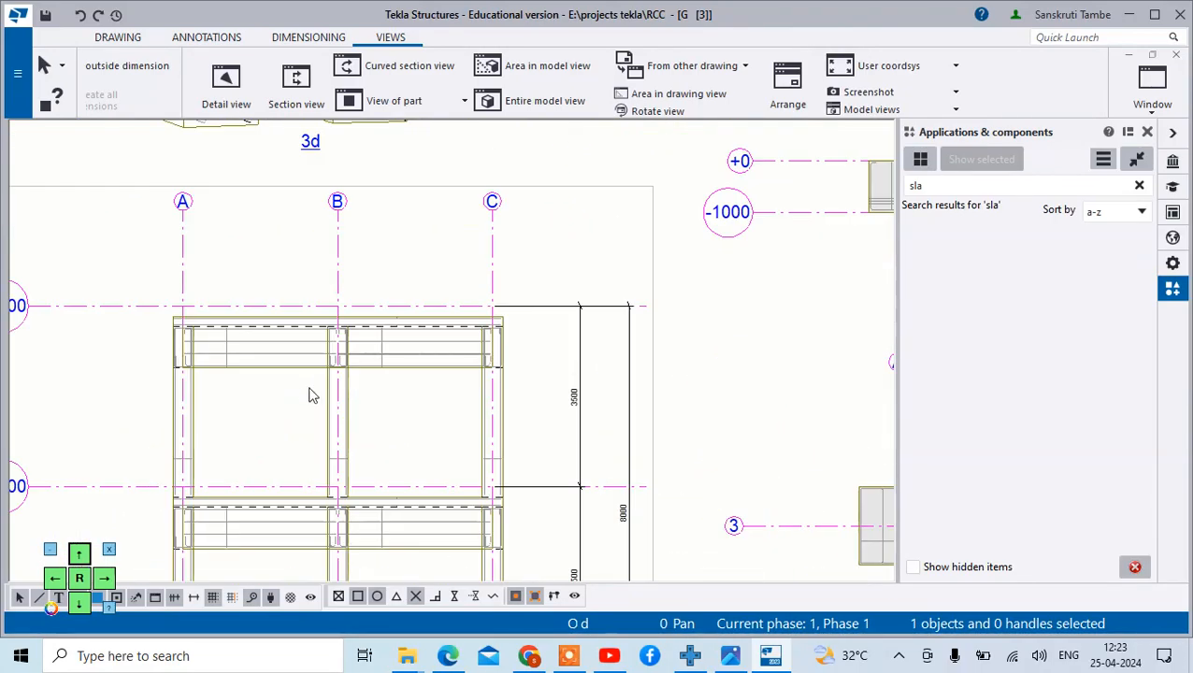
{"action": "left_click", "coordinate": [360, 362]}
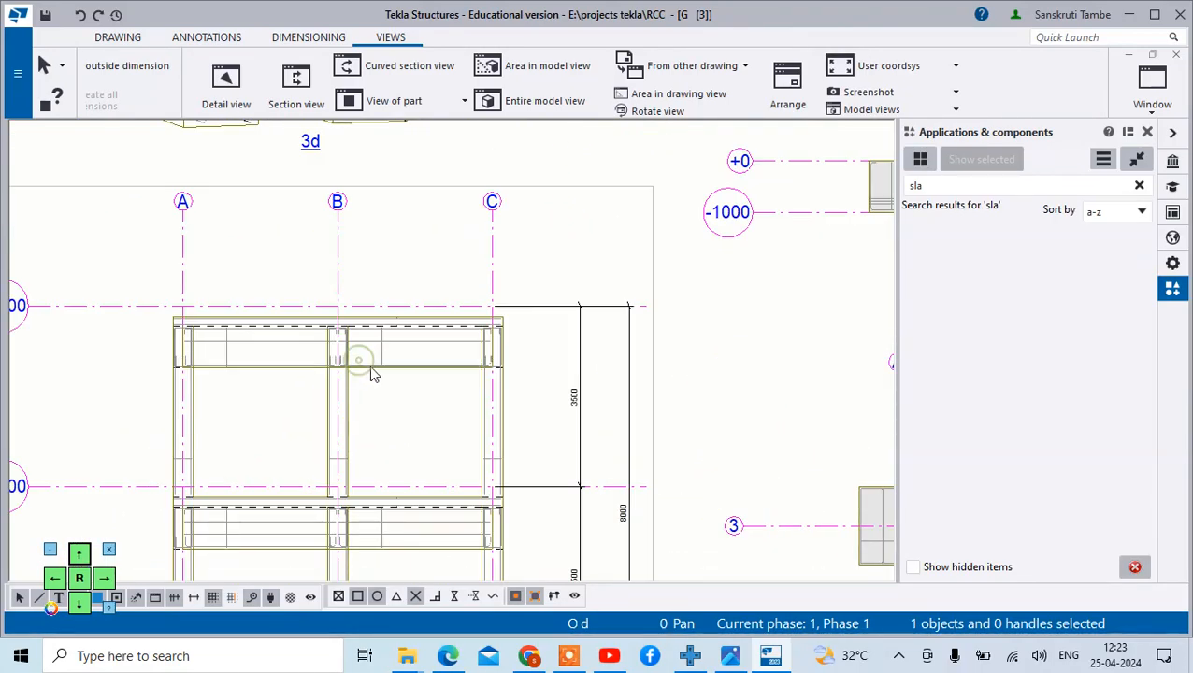
{"action": "scroll", "coordinate": [430, 329], "scroll_direction": "down", "scroll_amount": 2}
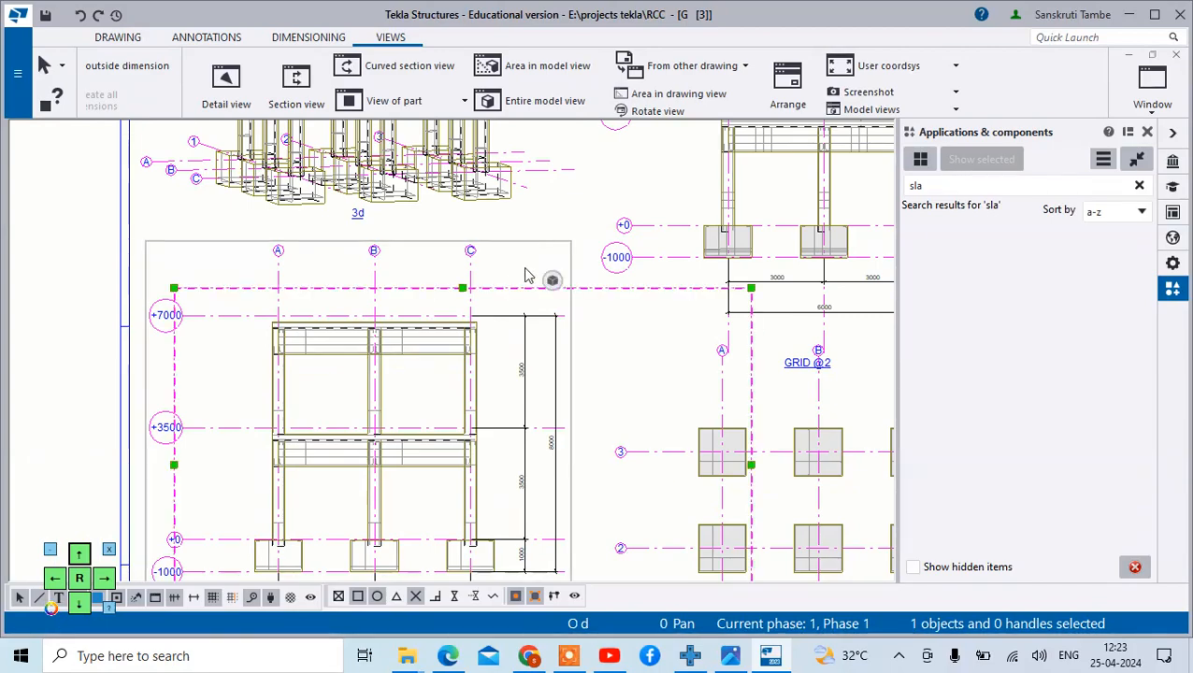
Add Profile after the assembly position in the part mark content of the general arrangement drawing properties
{"action": "double_click", "coordinate": [529, 292]}
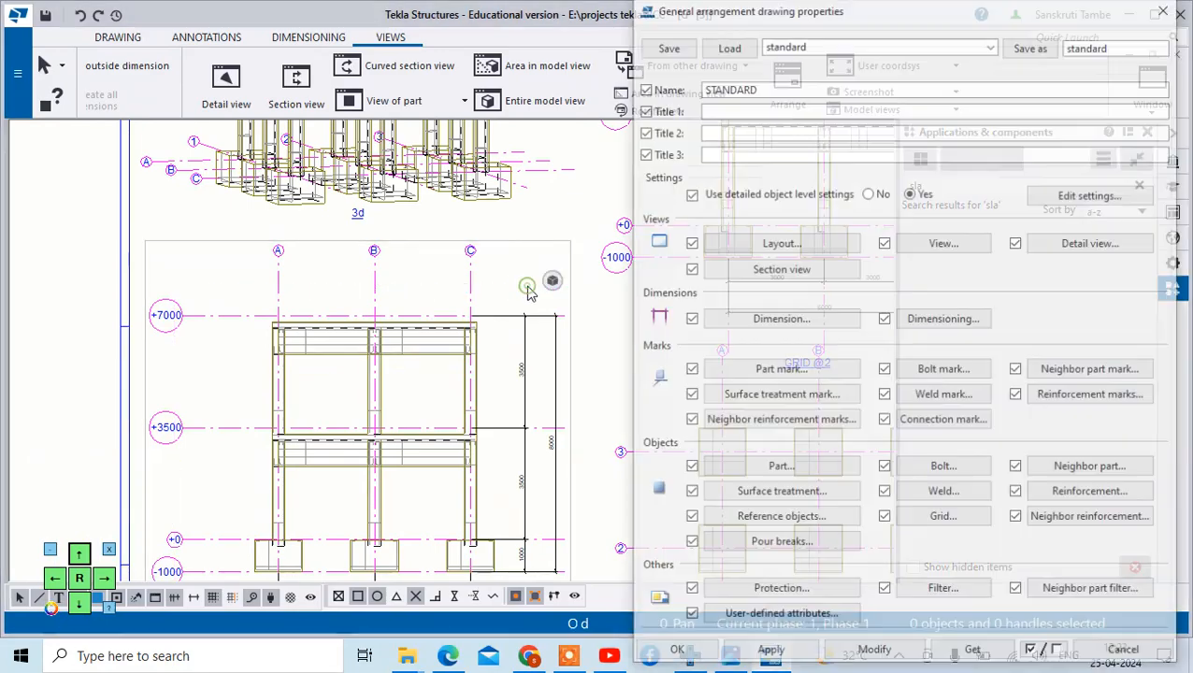
{"action": "left_click", "coordinate": [833, 373]}
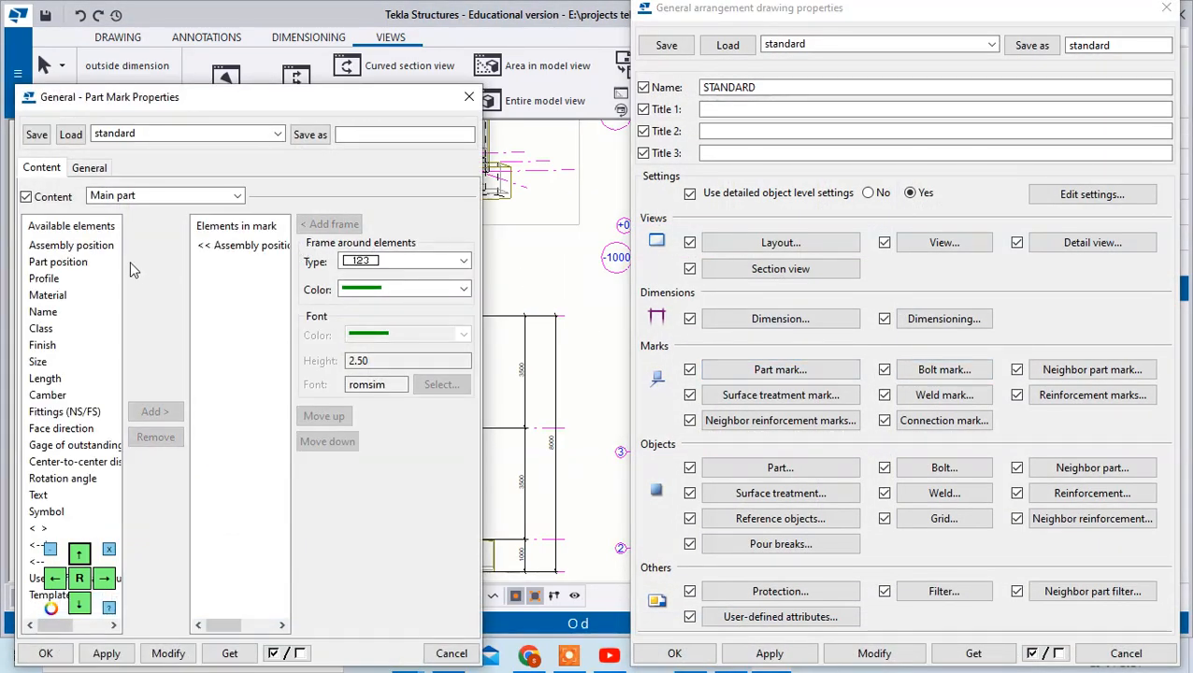
{"action": "left_click", "coordinate": [154, 412]}
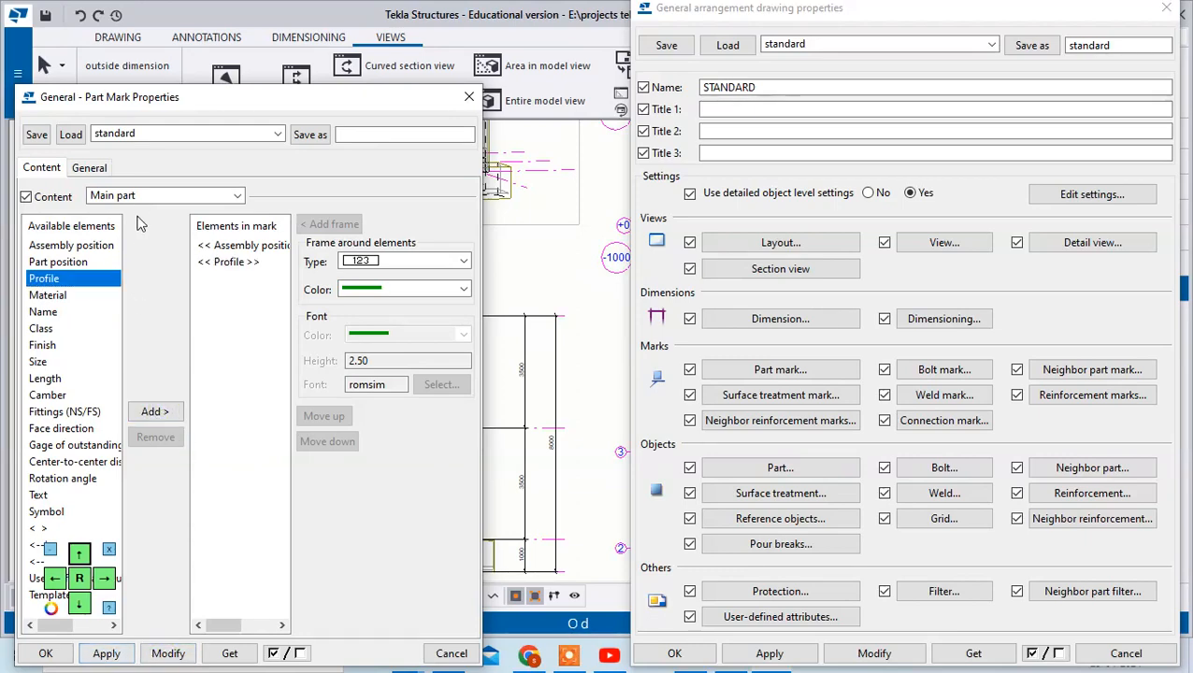
Set the part marks' visibility in view to always, modify the drawing with these settings, and check the marks on the GRID @1 elevation
{"action": "left_click", "coordinate": [89, 169]}
{"action": "left_click", "coordinate": [191, 218]}
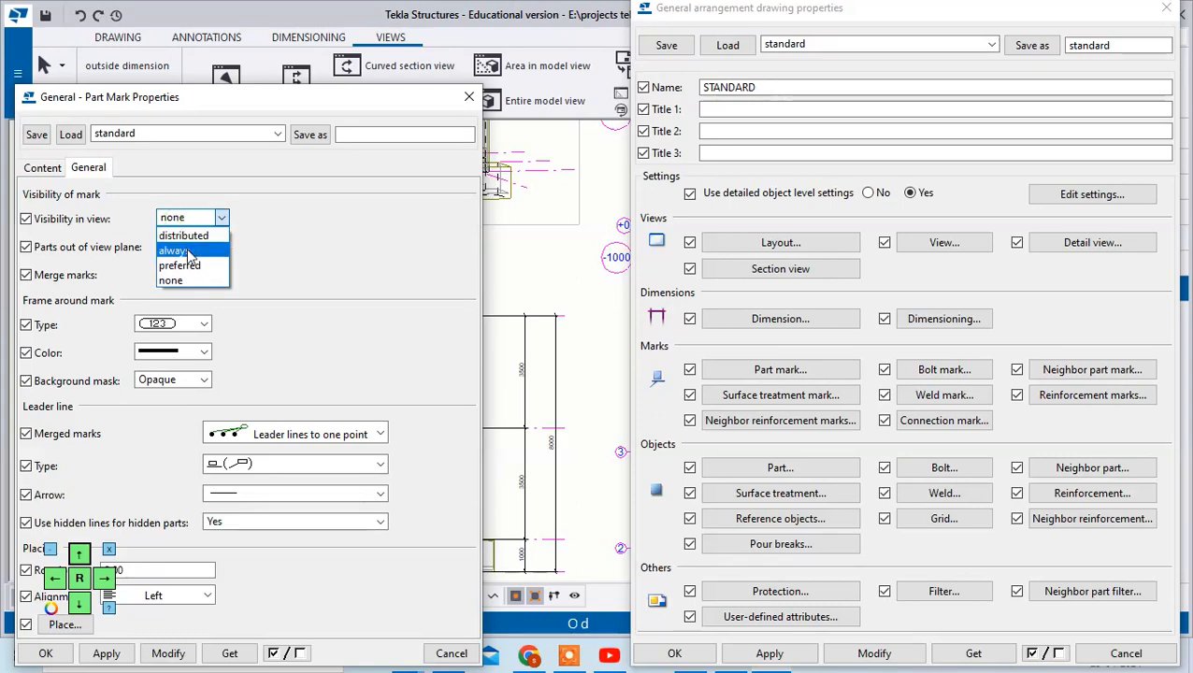
{"action": "left_click", "coordinate": [178, 248]}
{"action": "left_click", "coordinate": [164, 656]}
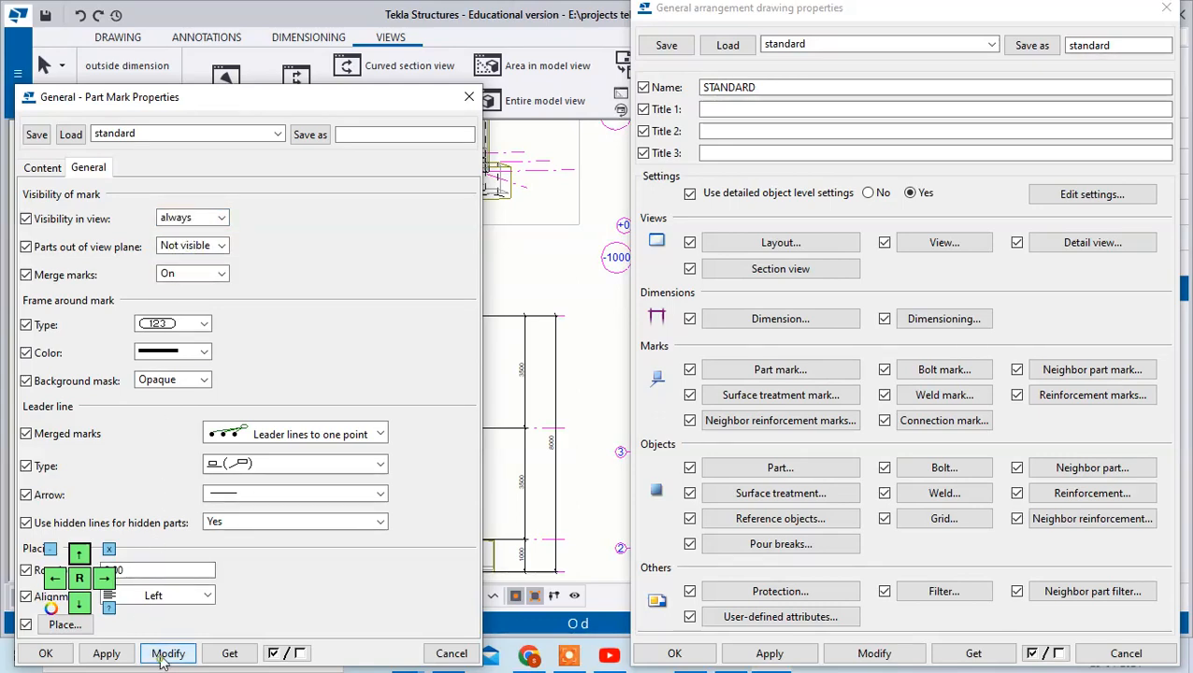
{"action": "left_click", "coordinate": [106, 654]}
{"action": "left_click", "coordinate": [45, 654]}
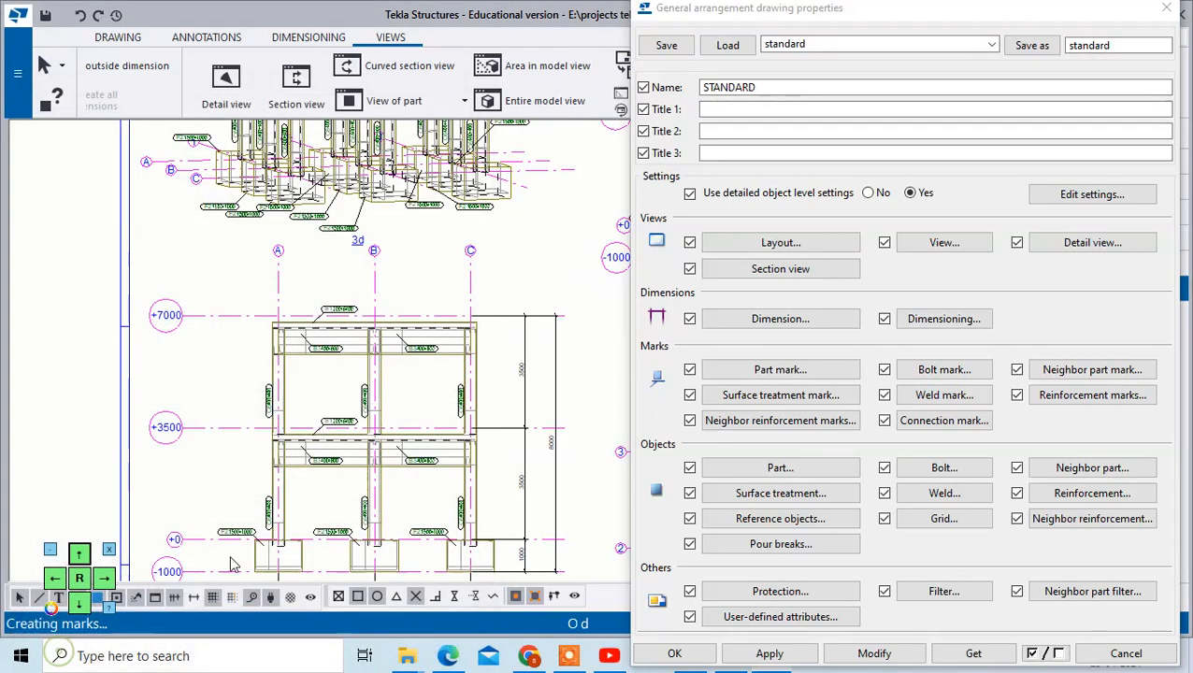
{"action": "scroll", "coordinate": [341, 360], "scroll_direction": "up", "scroll_amount": 4}
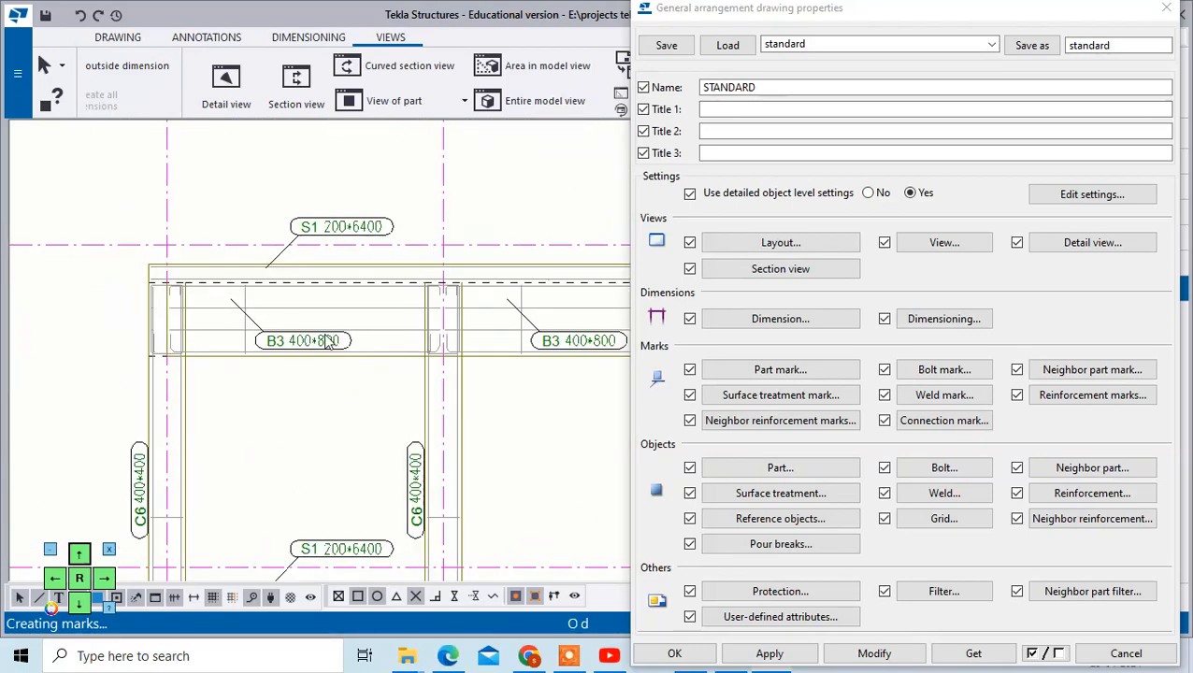
{"action": "scroll", "coordinate": [334, 339], "scroll_direction": "down", "scroll_amount": 10}
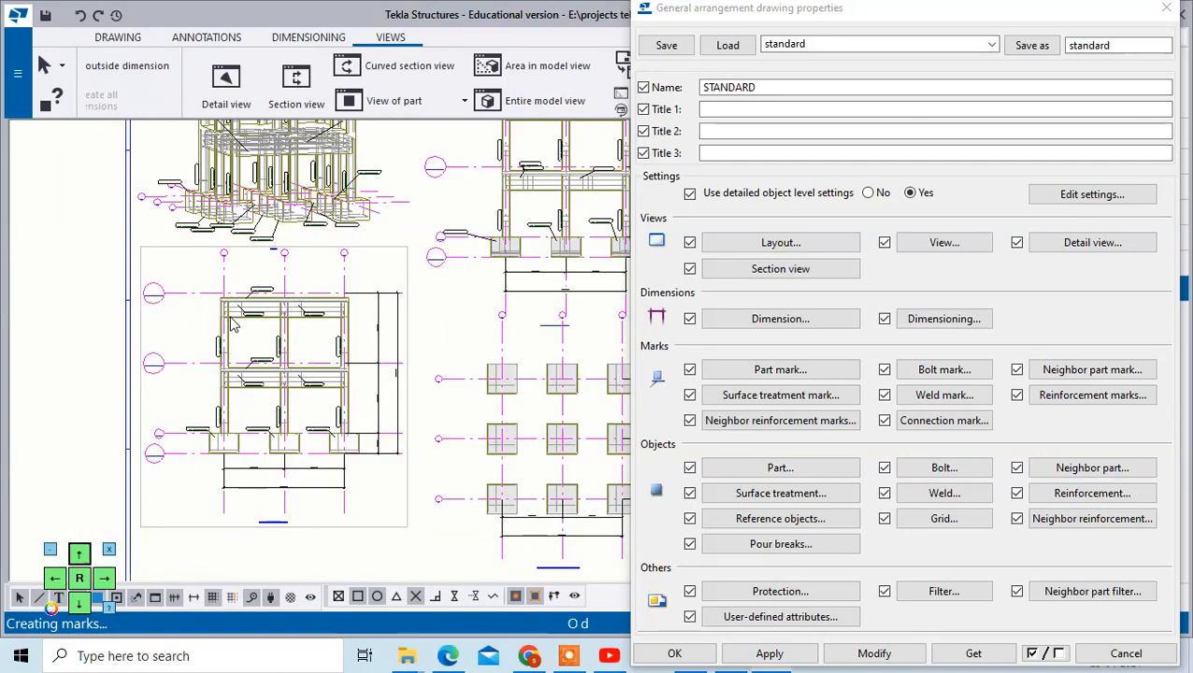
Try to apply the part mark settings, with visibility set to always, to the footing plan view
{"action": "scroll", "coordinate": [495, 380], "scroll_direction": "up", "scroll_amount": 3}
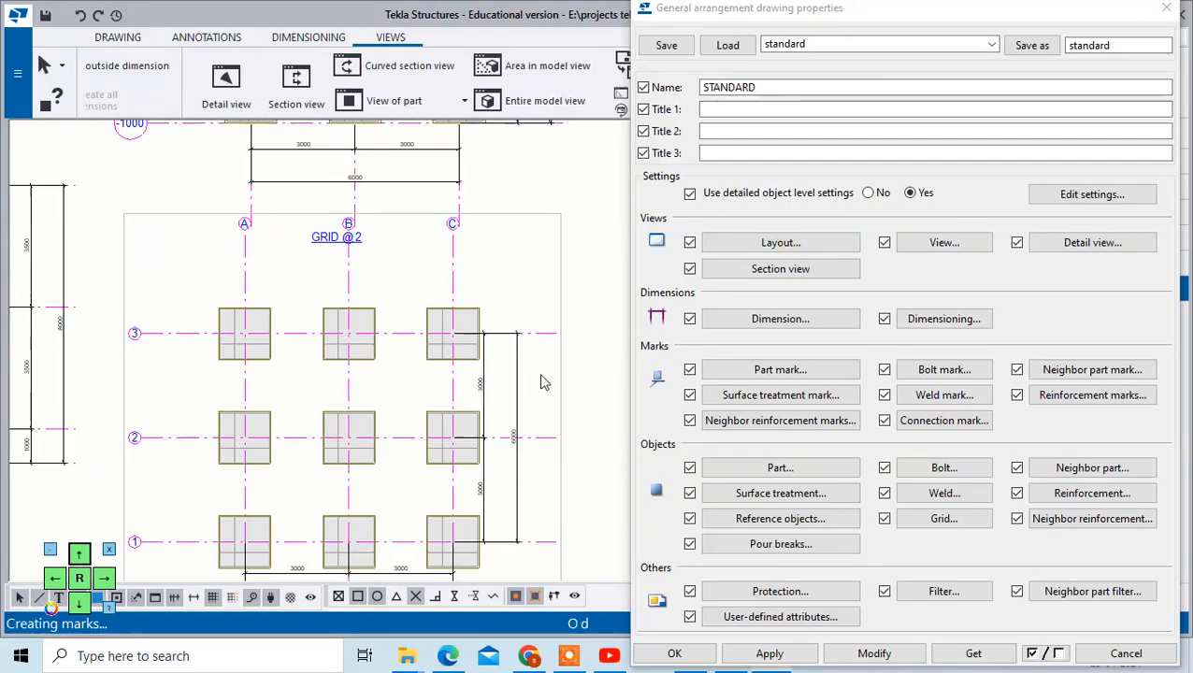
{"action": "left_click", "coordinate": [555, 371]}
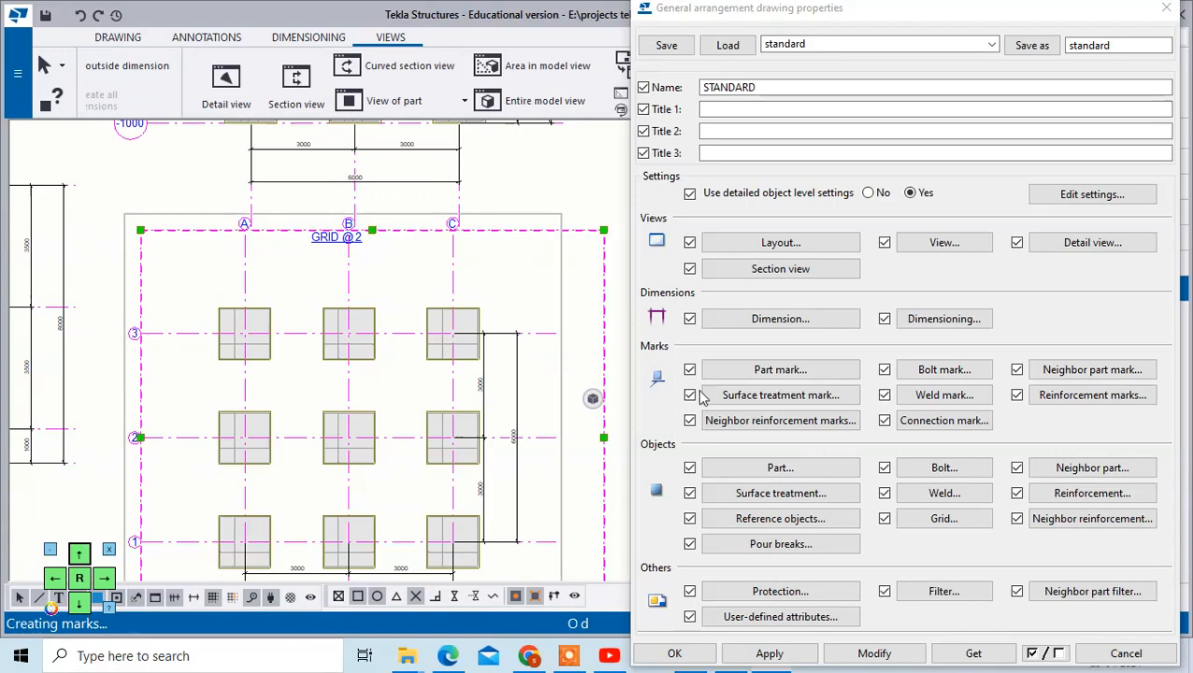
{"action": "left_click", "coordinate": [781, 369]}
{"action": "left_click", "coordinate": [98, 169]}
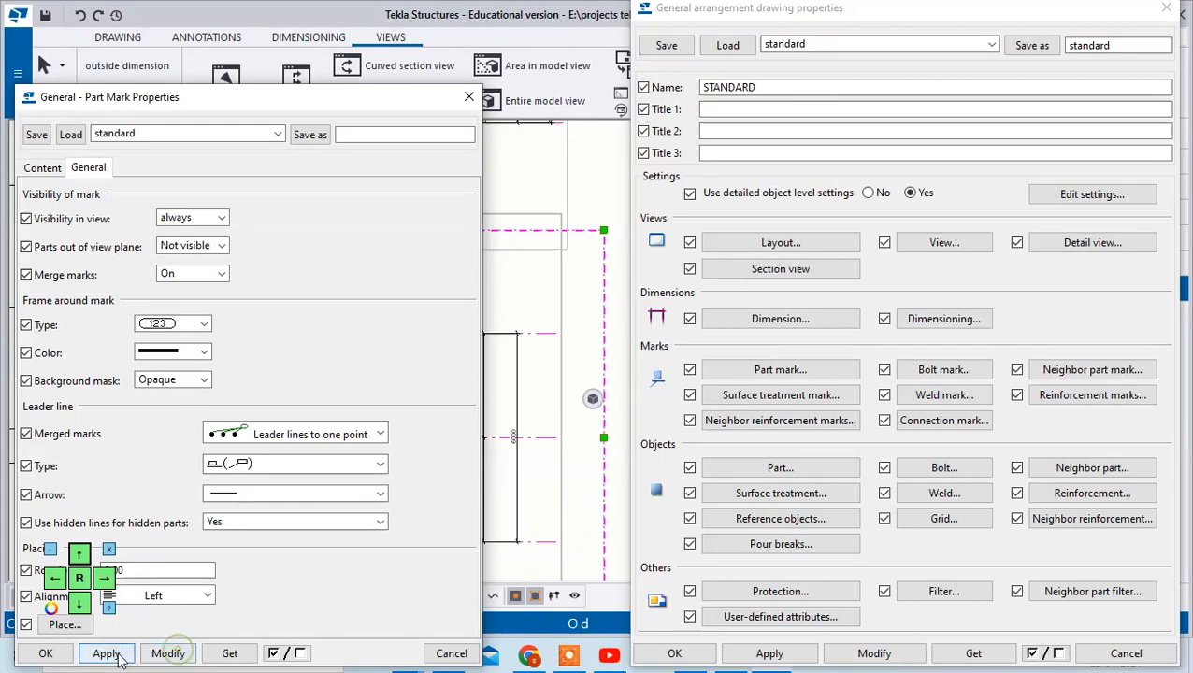
{"action": "left_click", "coordinate": [47, 654]}
{"action": "scroll", "coordinate": [373, 405], "scroll_direction": "down", "scroll_amount": 2}
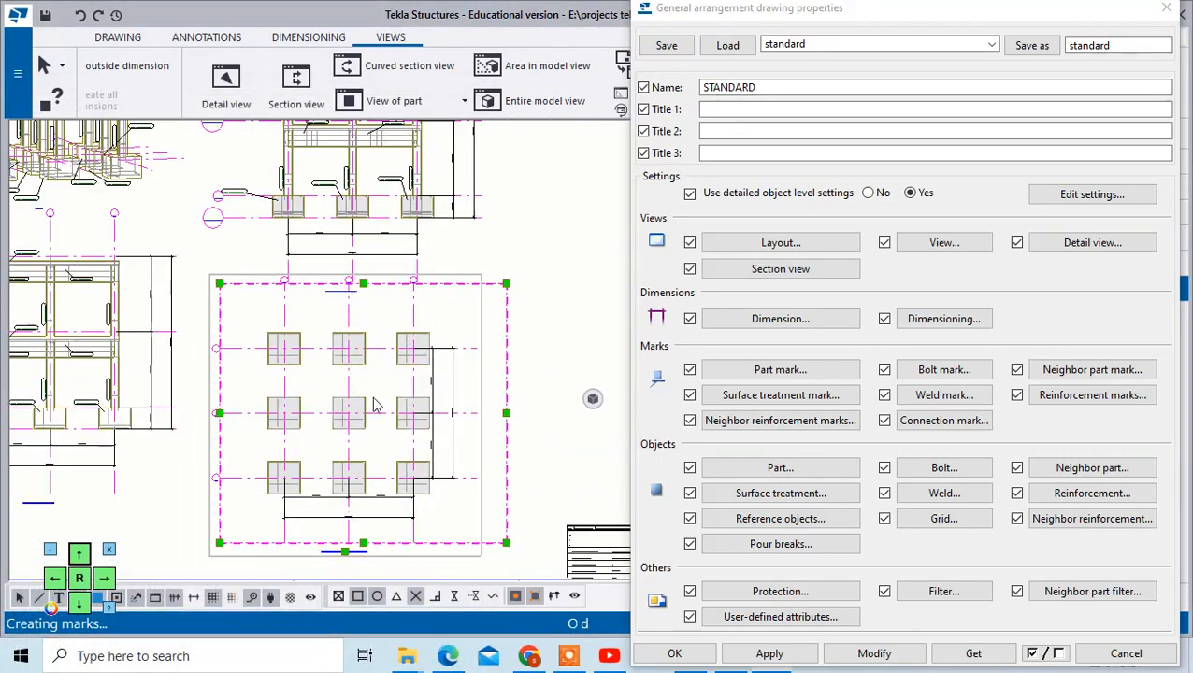
Add a mark using the applied mark properties to the middle footing's reinforcement in the footing plan
{"action": "scroll", "coordinate": [368, 436], "scroll_direction": "up", "scroll_amount": 5}
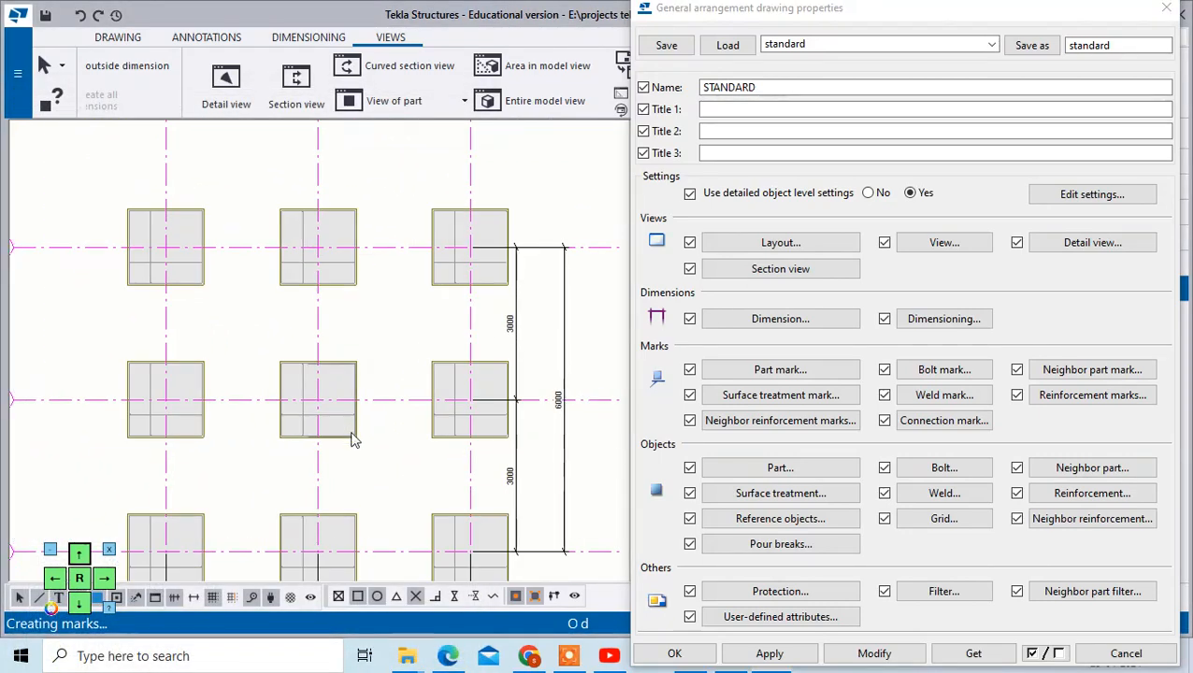
{"action": "right_click", "coordinate": [348, 433]}
{"action": "mouse_move", "coordinate": [440, 230]}
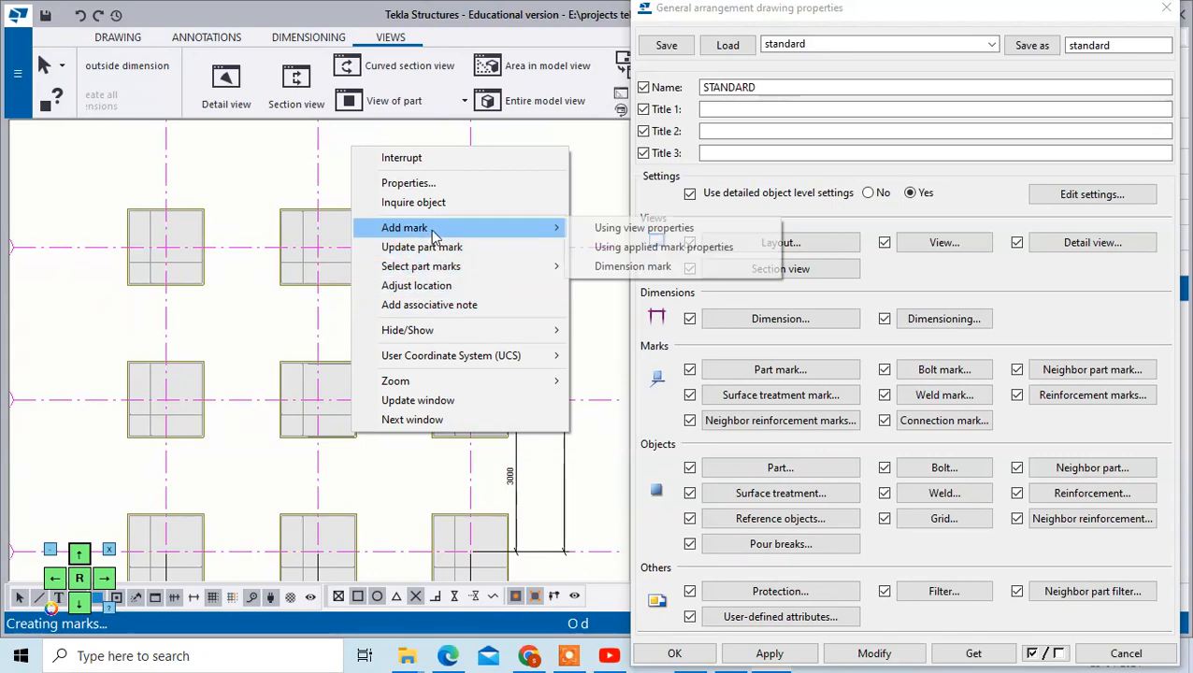
{"action": "left_click", "coordinate": [705, 247]}
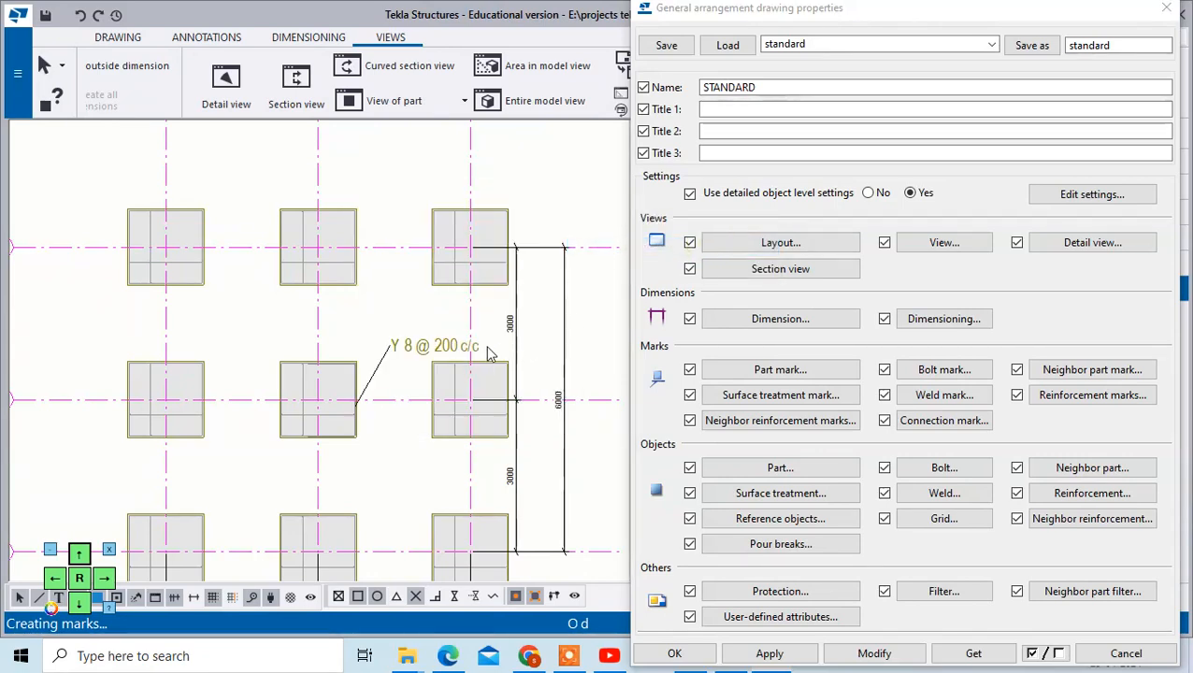
{"action": "scroll", "coordinate": [314, 438], "scroll_direction": "up", "scroll_amount": 5}
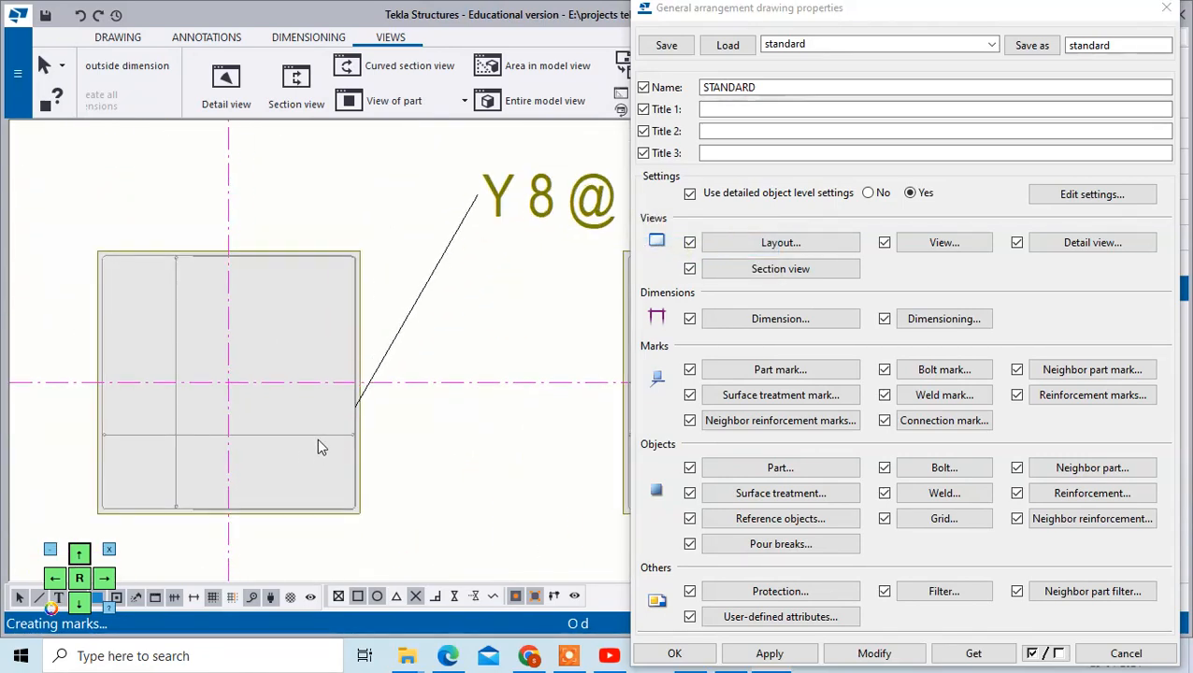
Delete the newly added reinforcement mark beside the middle footing
{"action": "scroll", "coordinate": [487, 269], "scroll_direction": "down", "scroll_amount": 3}
{"action": "left_click", "coordinate": [539, 243]}
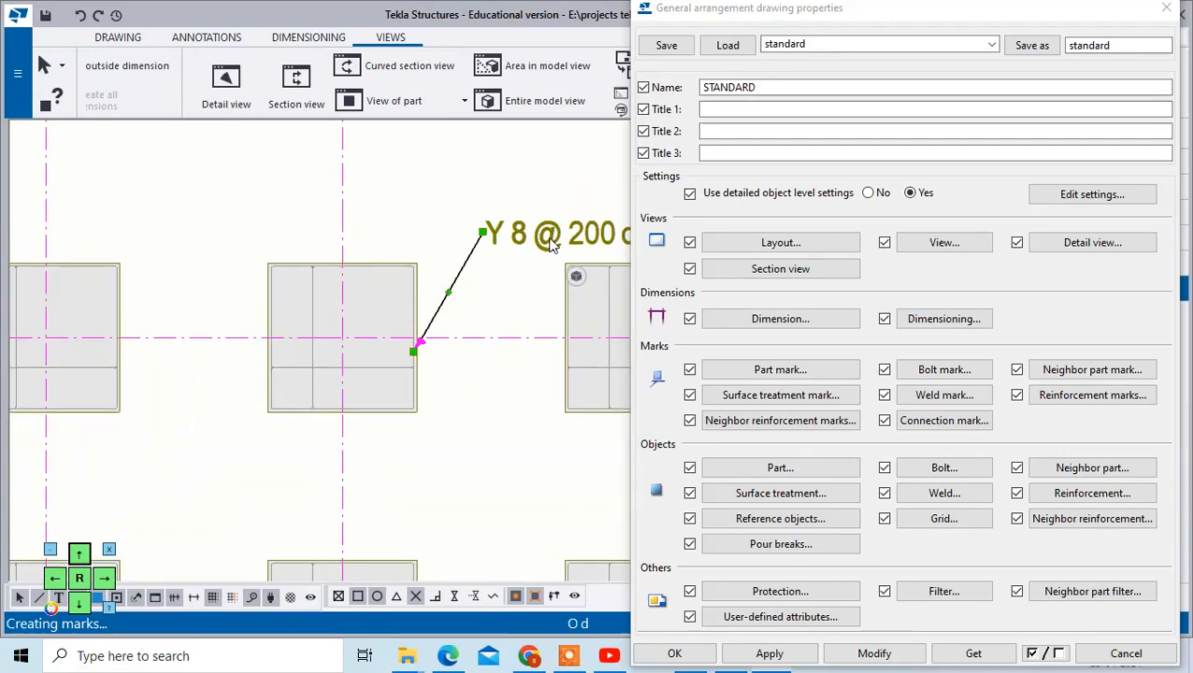
{"action": "key", "text": "Delete"}
{"action": "scroll", "coordinate": [374, 353], "scroll_direction": "down", "scroll_amount": 4}
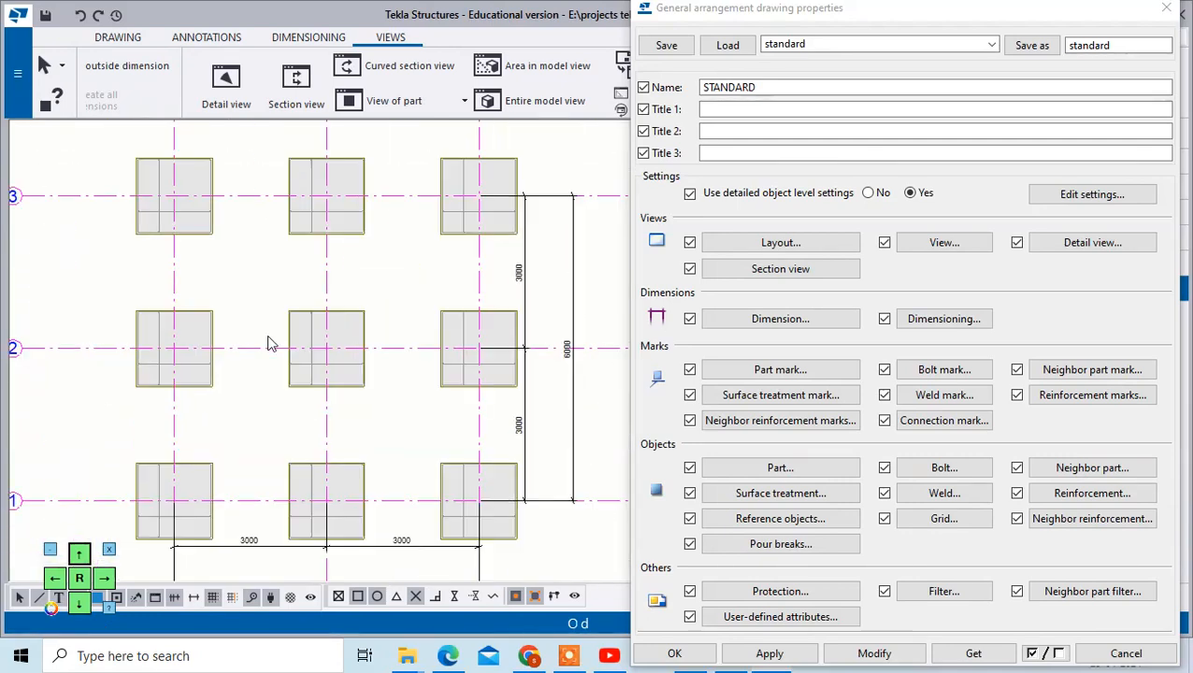
Add a horizontal dimension above the middle footing on grid line 1 of the footing plan, spanning its reinforcement corners
{"action": "scroll", "coordinate": [219, 379], "scroll_direction": "up", "scroll_amount": 3}
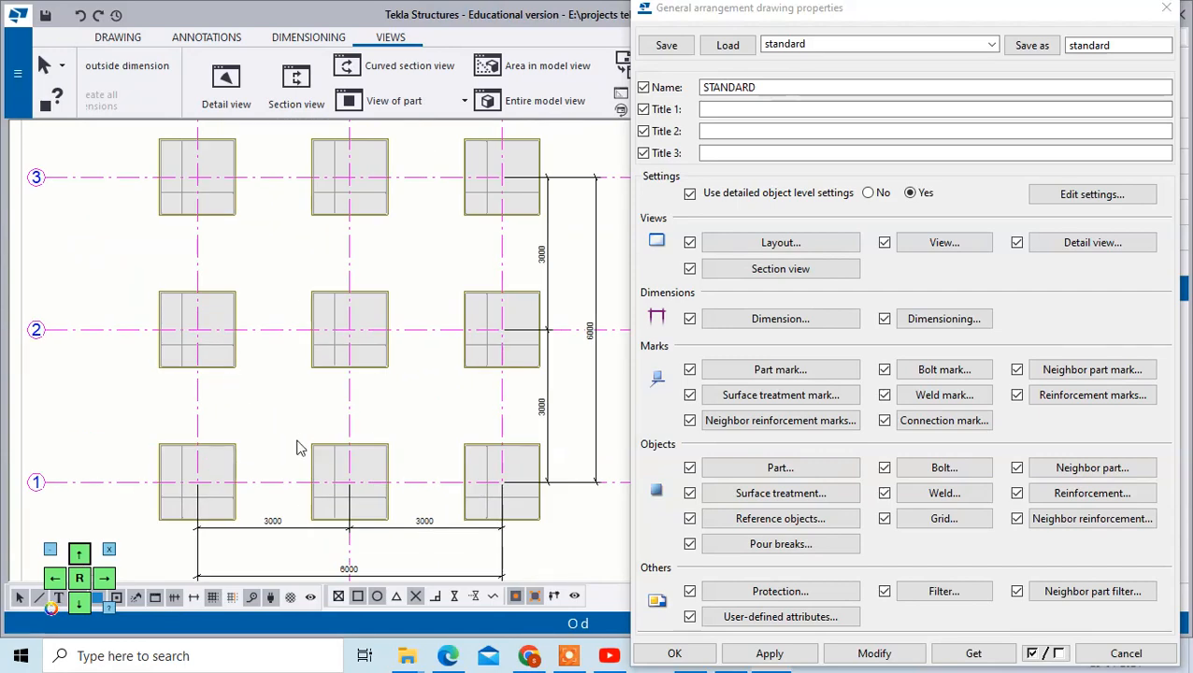
{"action": "scroll", "coordinate": [308, 447], "scroll_direction": "up", "scroll_amount": 2}
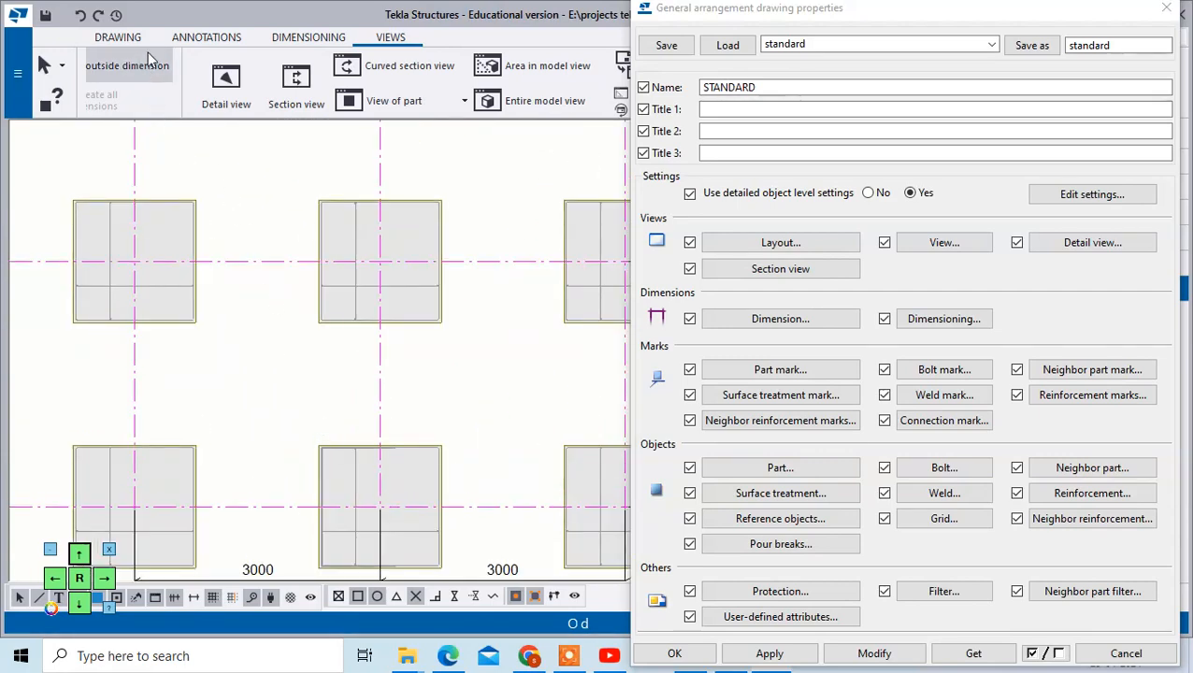
{"action": "left_click", "coordinate": [278, 46]}
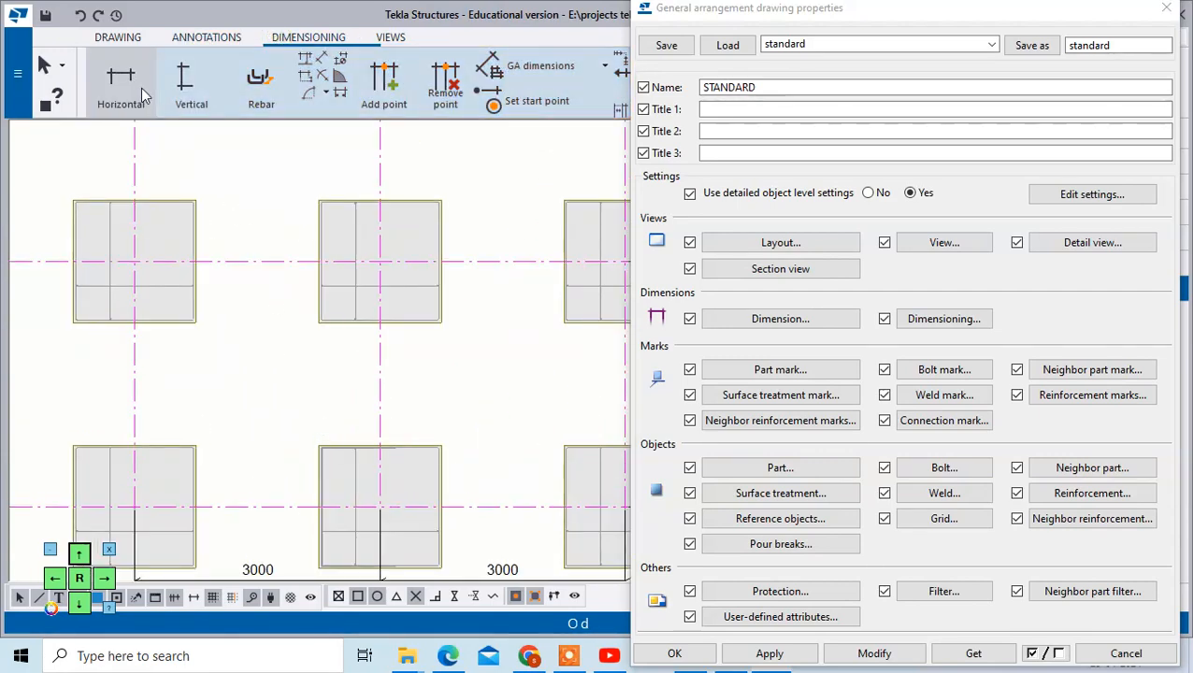
{"action": "left_click", "coordinate": [138, 86]}
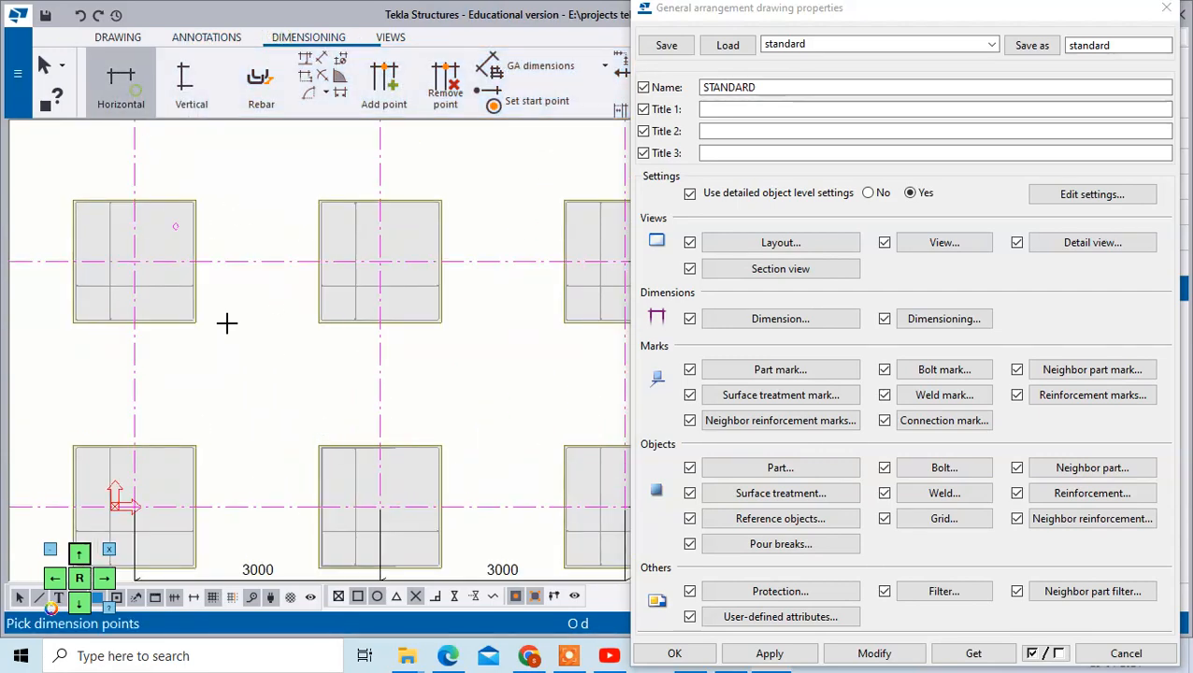
{"action": "scroll", "coordinate": [322, 446], "scroll_direction": "up", "scroll_amount": 2}
{"action": "left_click", "coordinate": [318, 445]}
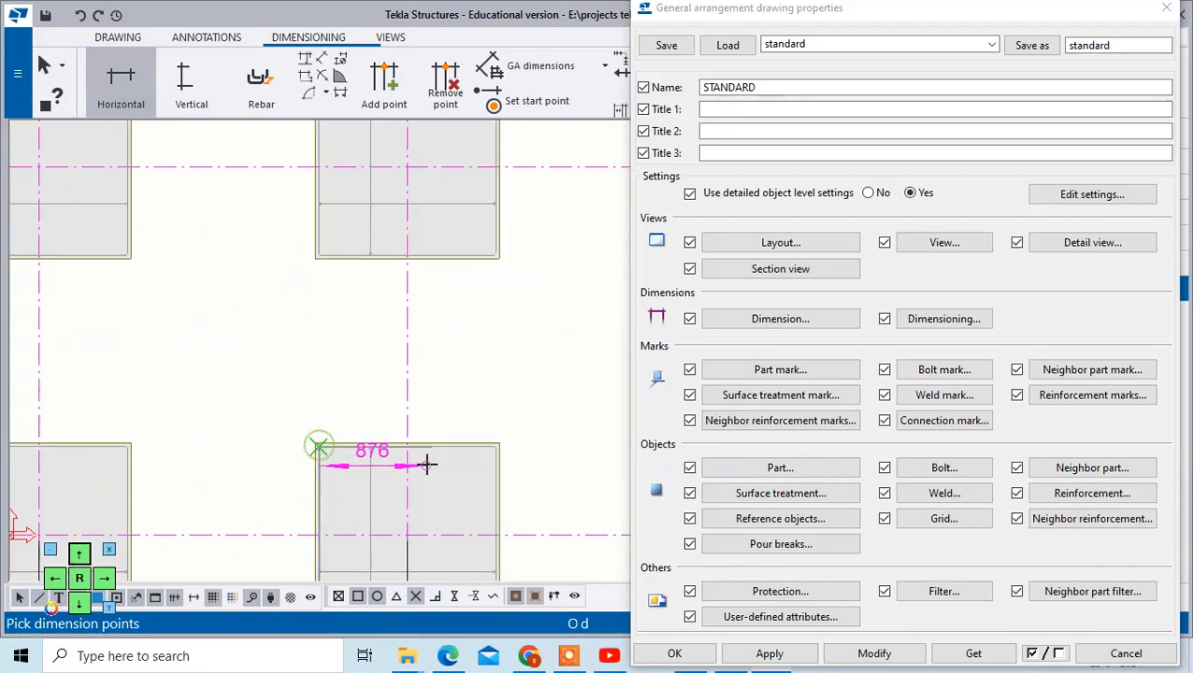
{"action": "left_click", "coordinate": [501, 444]}
{"action": "middle_click", "coordinate": [496, 391]}
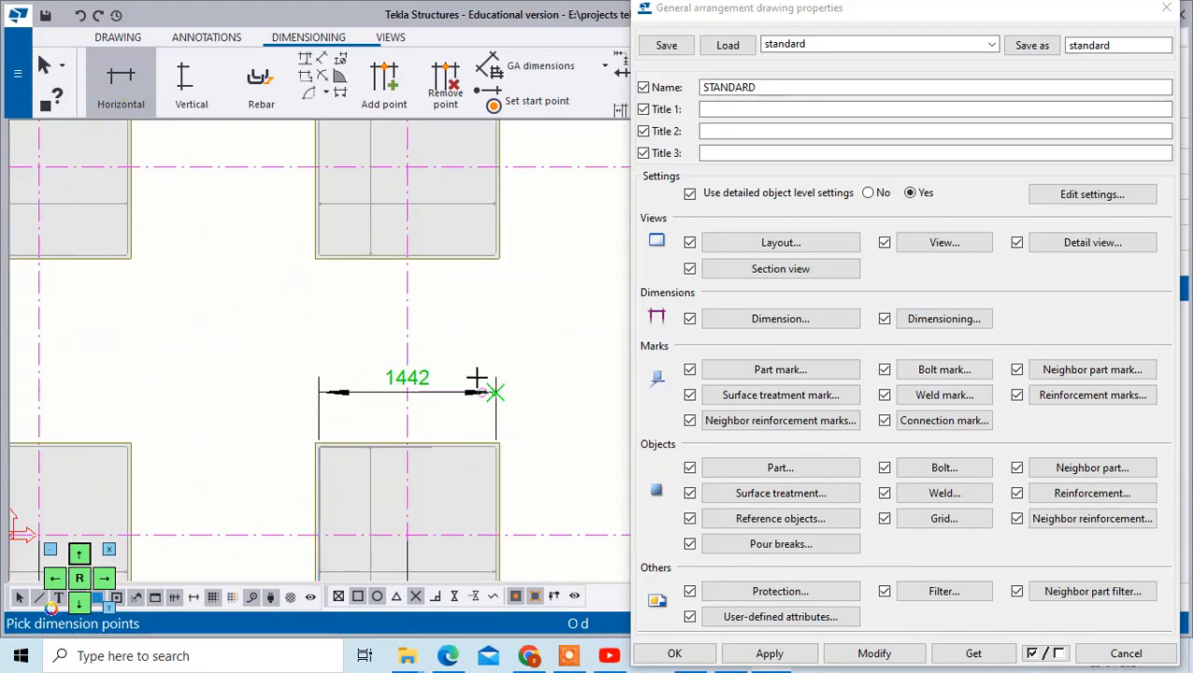
Add a vertical dimension beside the middle footing on grid line 1, between its upper and lower reinforcement corners
{"action": "left_click", "coordinate": [184, 86]}
{"action": "scroll", "coordinate": [502, 446], "scroll_direction": "down", "scroll_amount": 2}
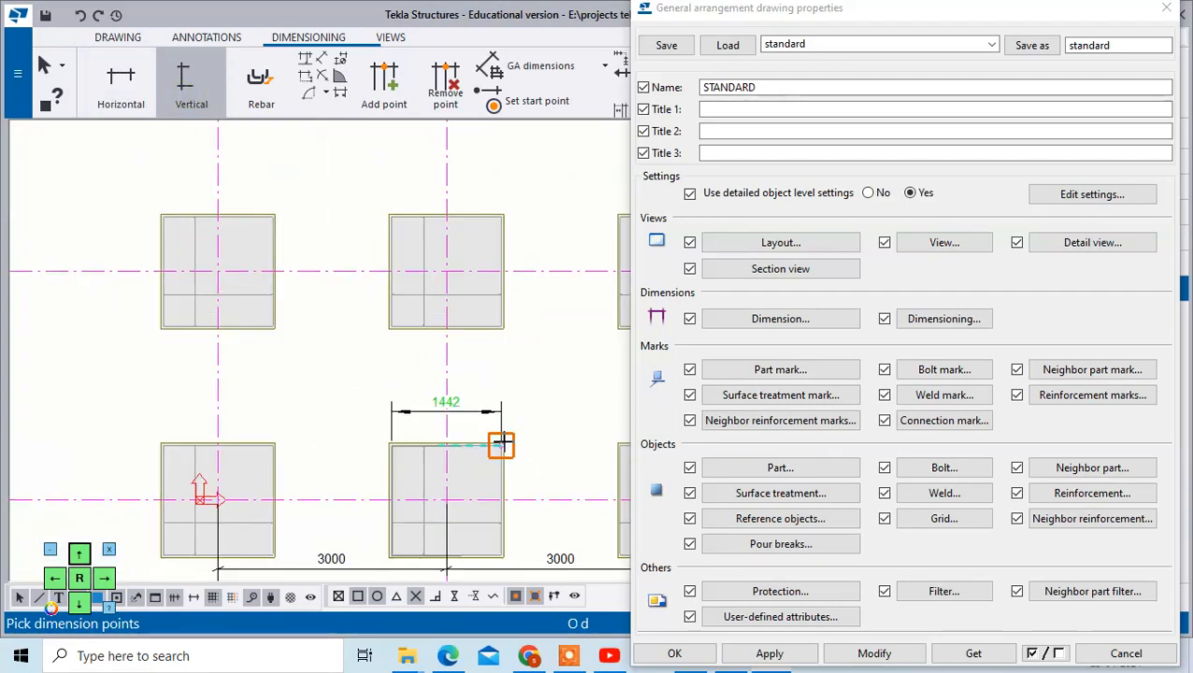
{"action": "left_click", "coordinate": [502, 445]}
{"action": "left_click", "coordinate": [501, 554]}
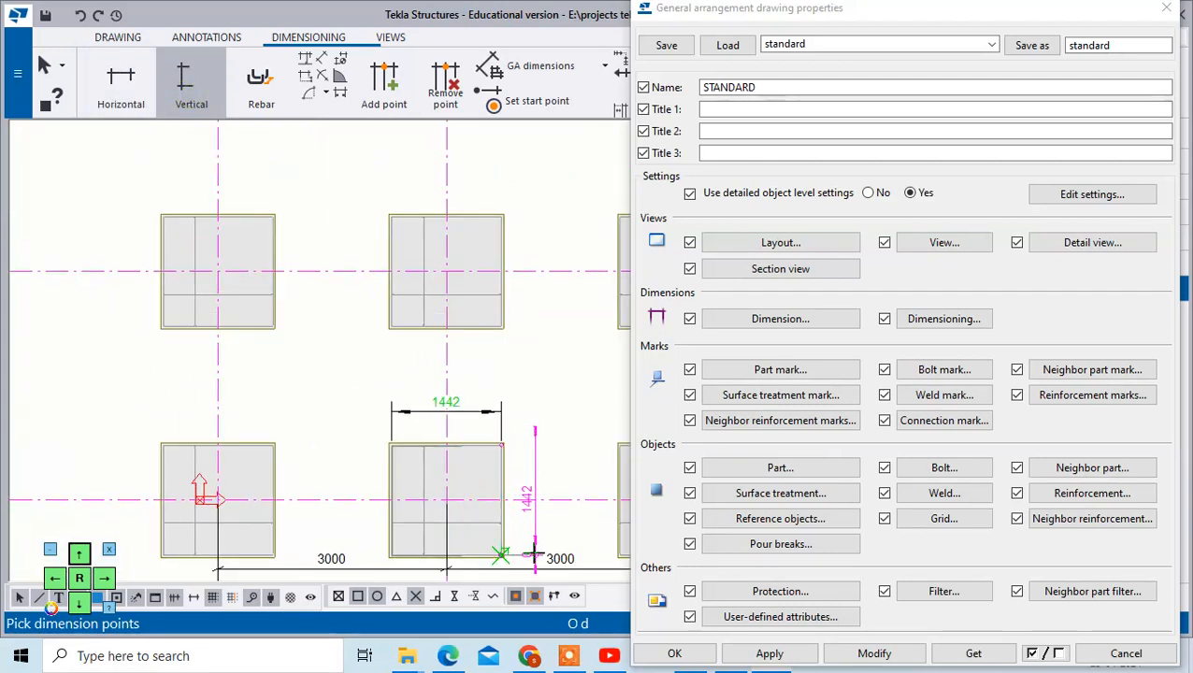
{"action": "right_click", "coordinate": [538, 386]}
{"action": "left_click", "coordinate": [582, 78]}
Examine the footing plan's new dimensions and the part marks in the elevation and 3d views on the sheet
{"action": "scroll", "coordinate": [423, 256], "scroll_direction": "down", "scroll_amount": 3}
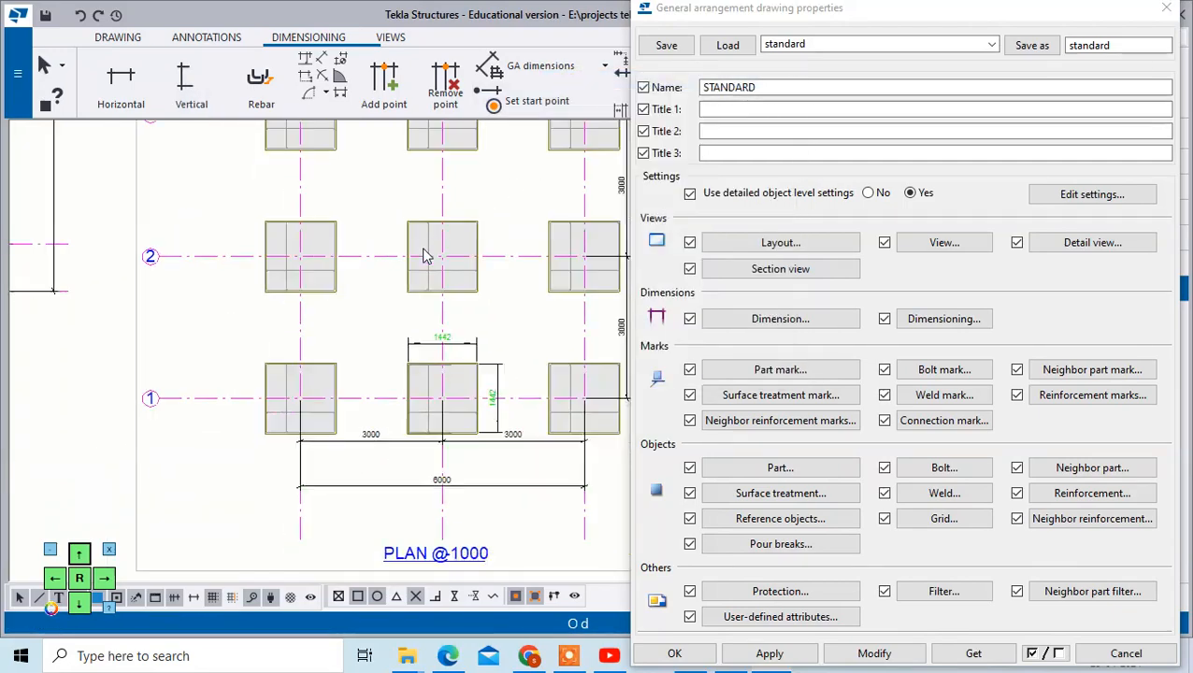
{"action": "scroll", "coordinate": [423, 255], "scroll_direction": "down", "scroll_amount": 6}
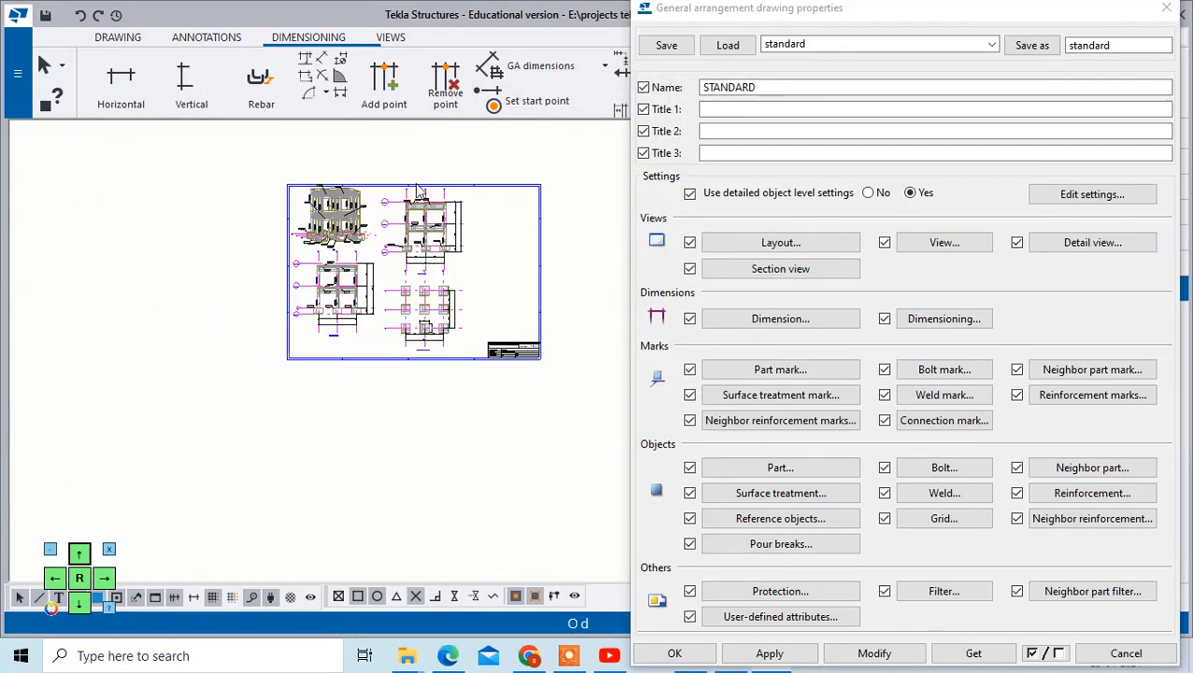
{"action": "scroll", "coordinate": [418, 191], "scroll_direction": "up", "scroll_amount": 6}
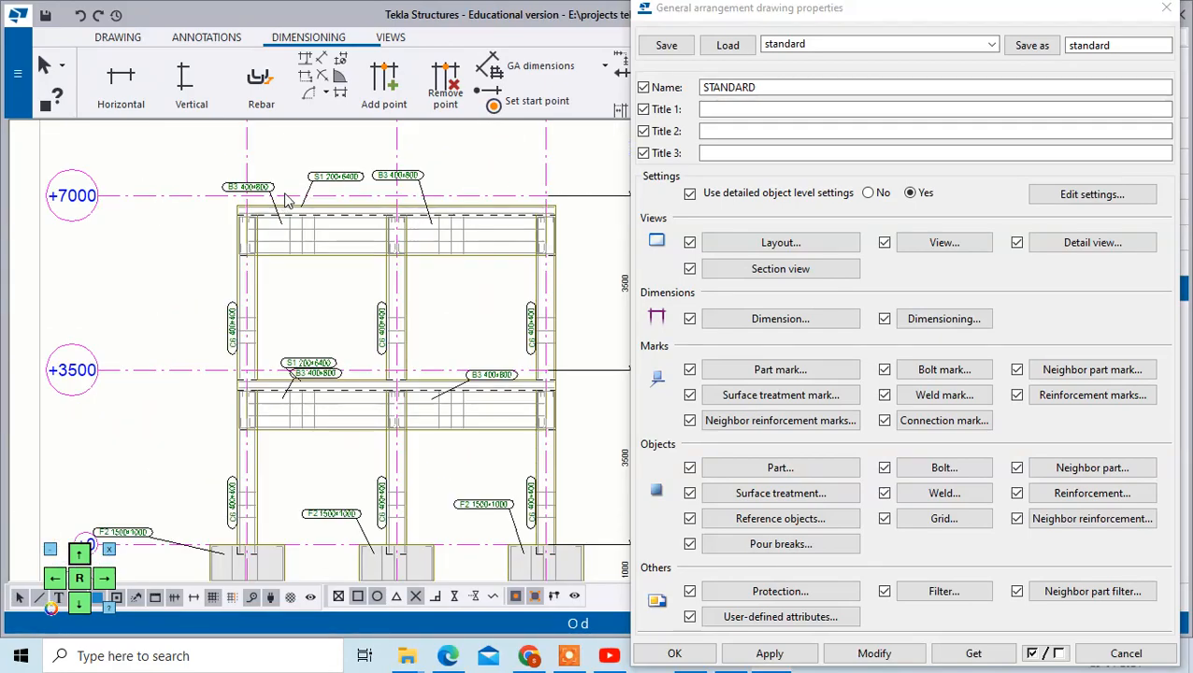
{"action": "scroll", "coordinate": [364, 223], "scroll_direction": "up", "scroll_amount": 2}
{"action": "scroll", "coordinate": [424, 217], "scroll_direction": "down", "scroll_amount": 4}
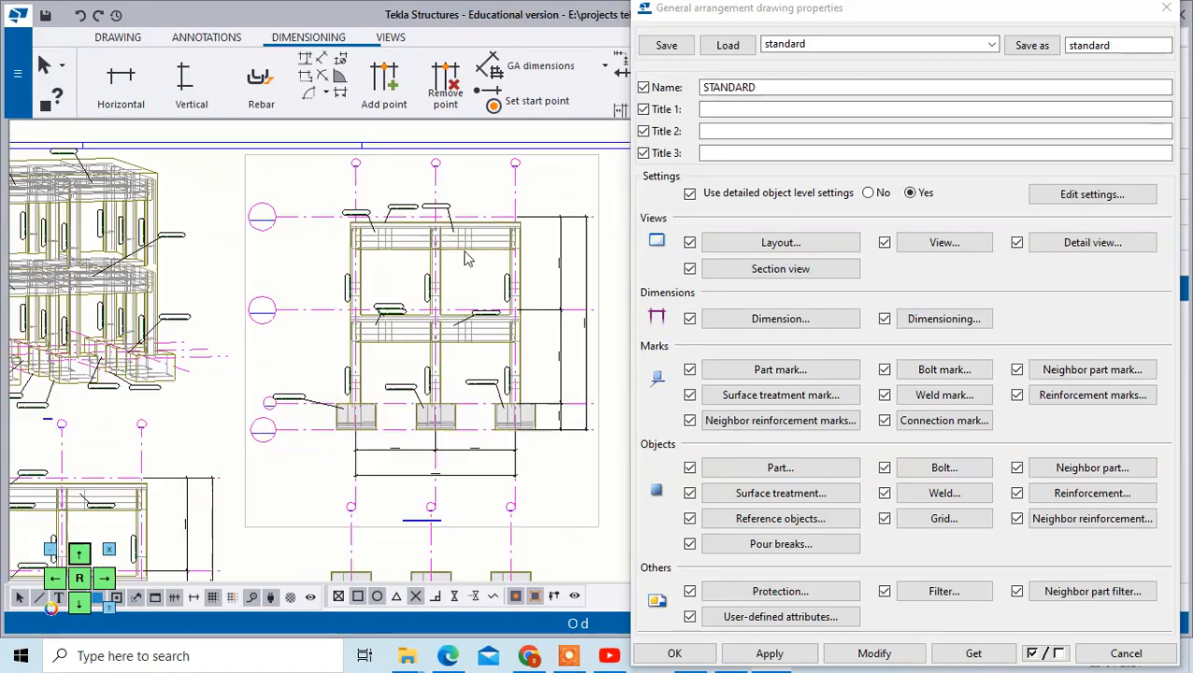
{"action": "scroll", "coordinate": [142, 260], "scroll_direction": "up", "scroll_amount": 2}
{"action": "scroll", "coordinate": [150, 262], "scroll_direction": "up", "scroll_amount": 2}
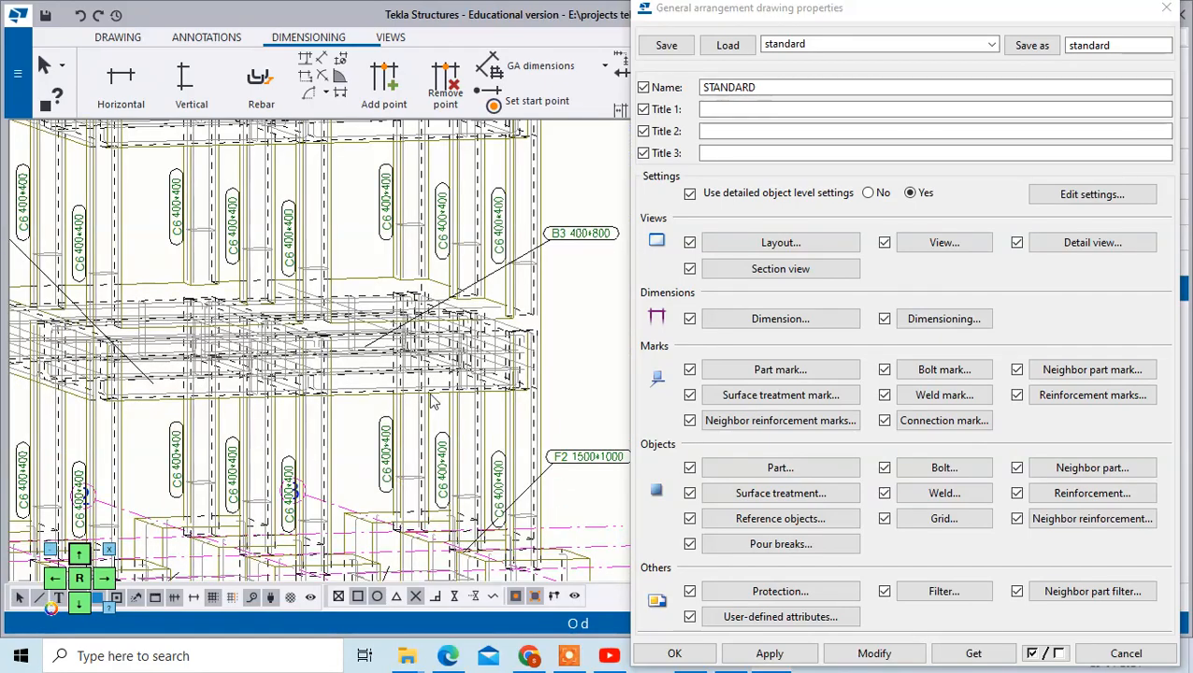
{"action": "scroll", "coordinate": [339, 304], "scroll_direction": "down", "scroll_amount": 3}
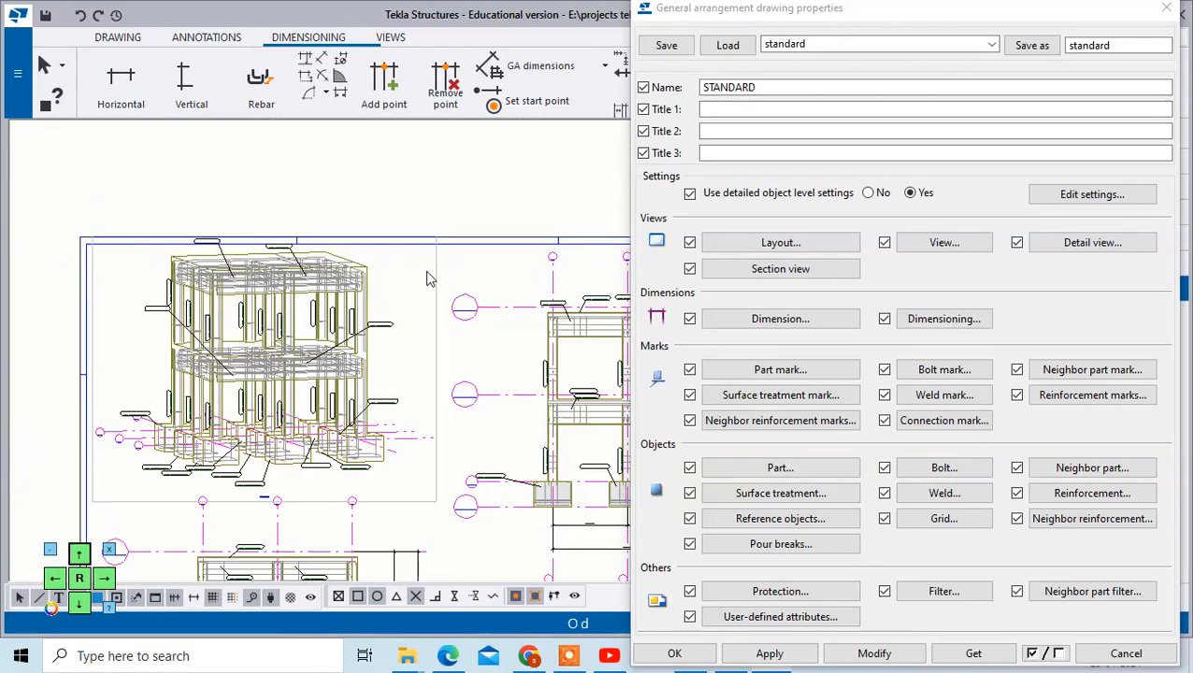
Remove Assembly position and Profile from the 3d view's part mark content and modify the view with these settings
{"action": "left_click", "coordinate": [435, 272]}
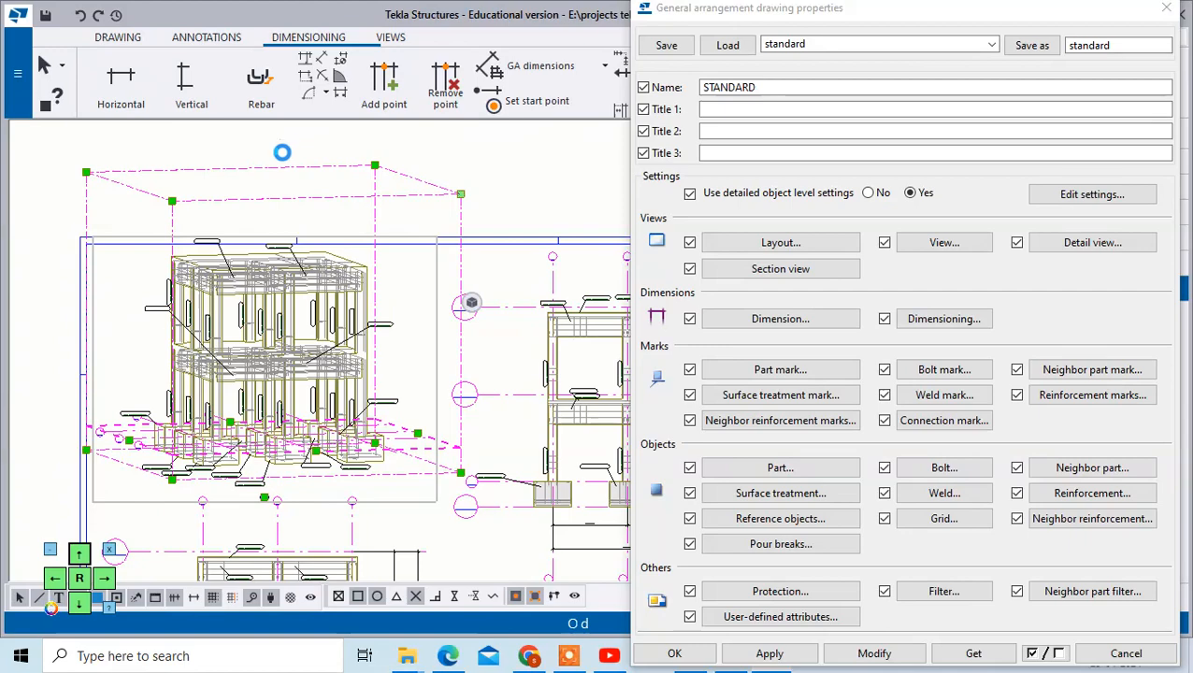
{"action": "double_click", "coordinate": [265, 346]}
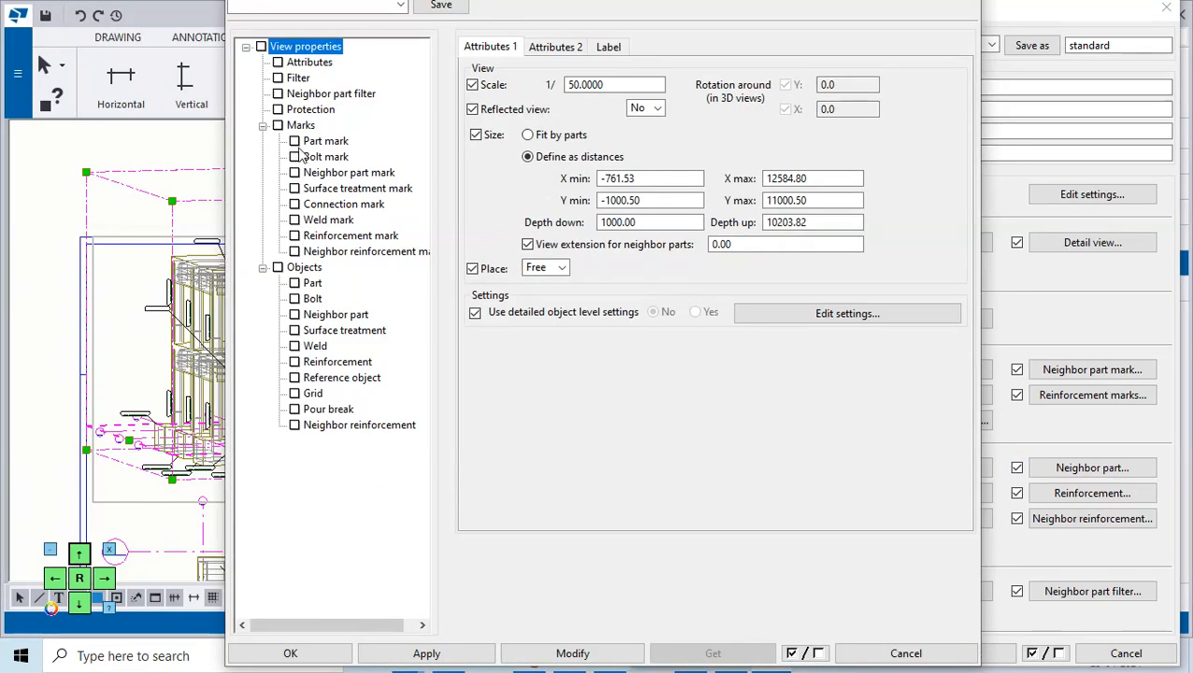
{"action": "left_click", "coordinate": [304, 145]}
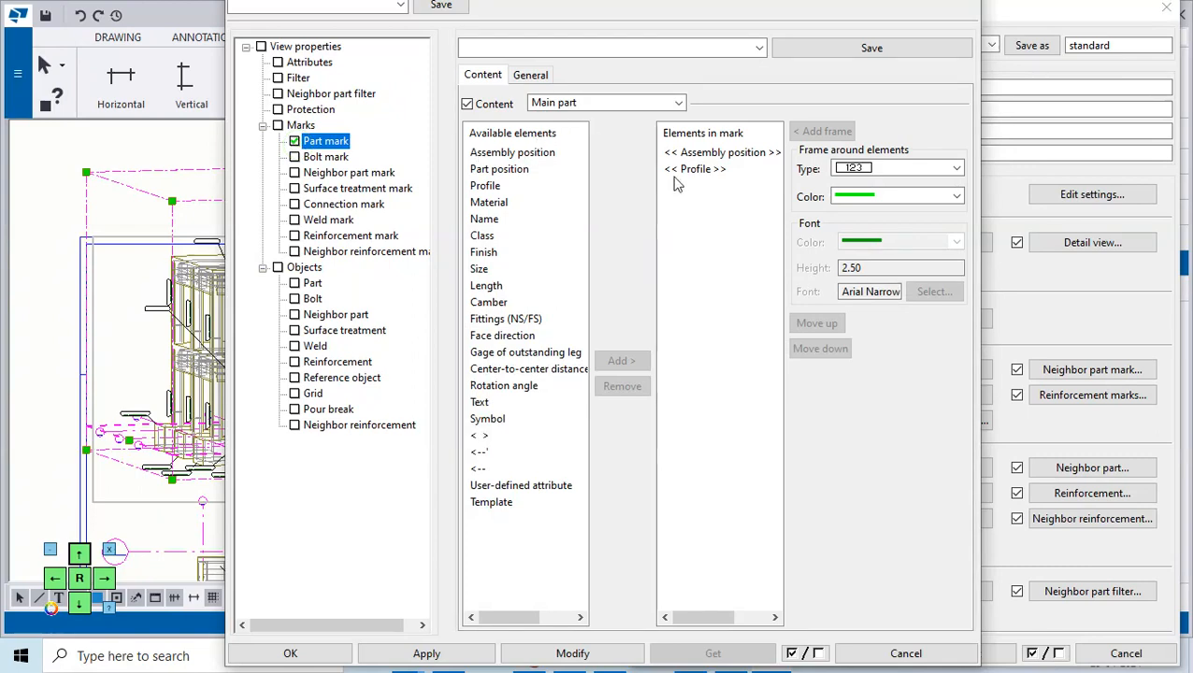
{"action": "left_click", "coordinate": [690, 171]}
{"action": "left_click", "coordinate": [711, 155]}
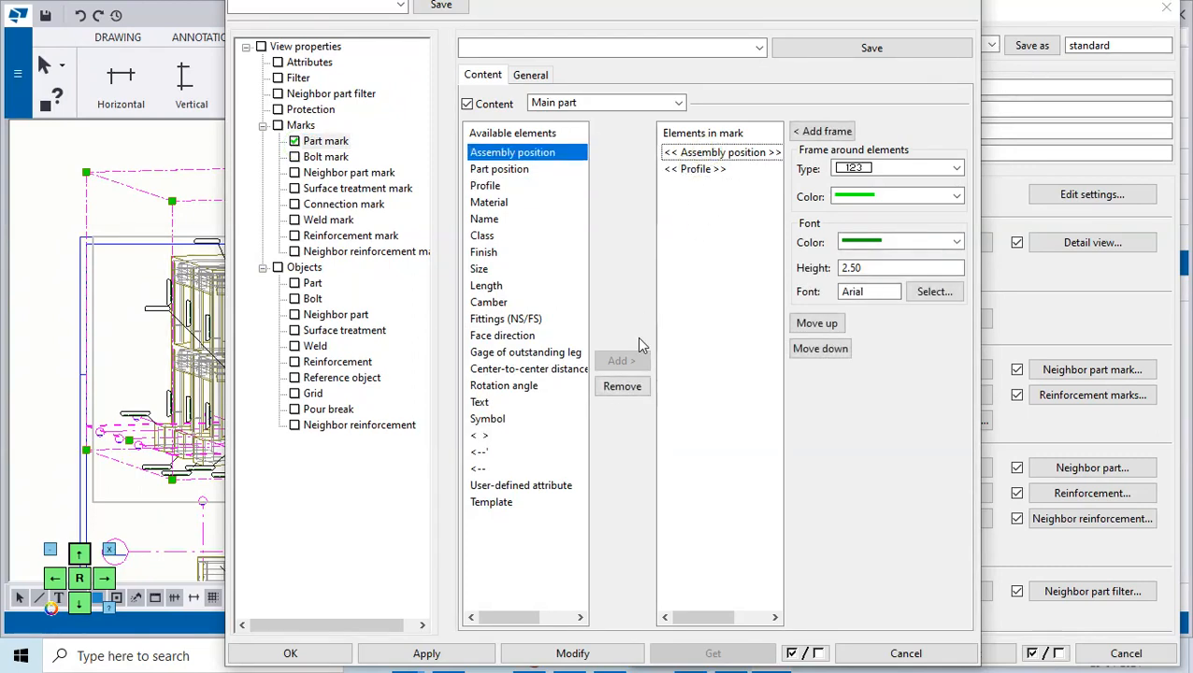
{"action": "left_click", "coordinate": [621, 386]}
{"action": "left_click", "coordinate": [700, 156]}
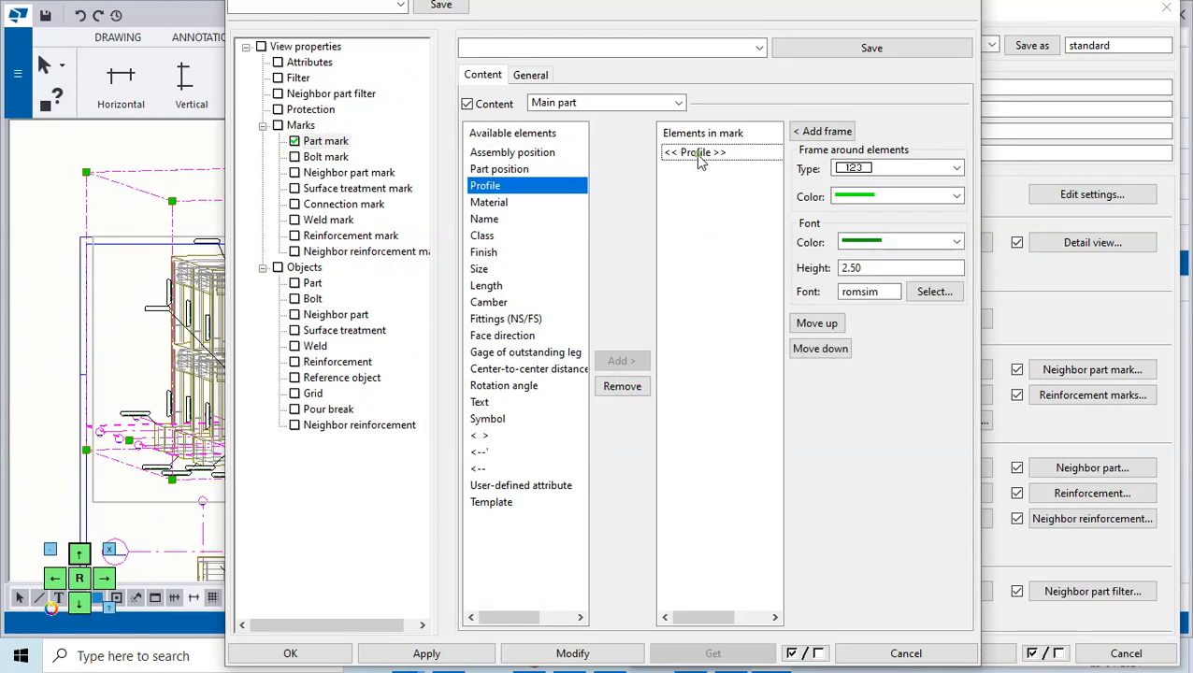
{"action": "left_click", "coordinate": [619, 387]}
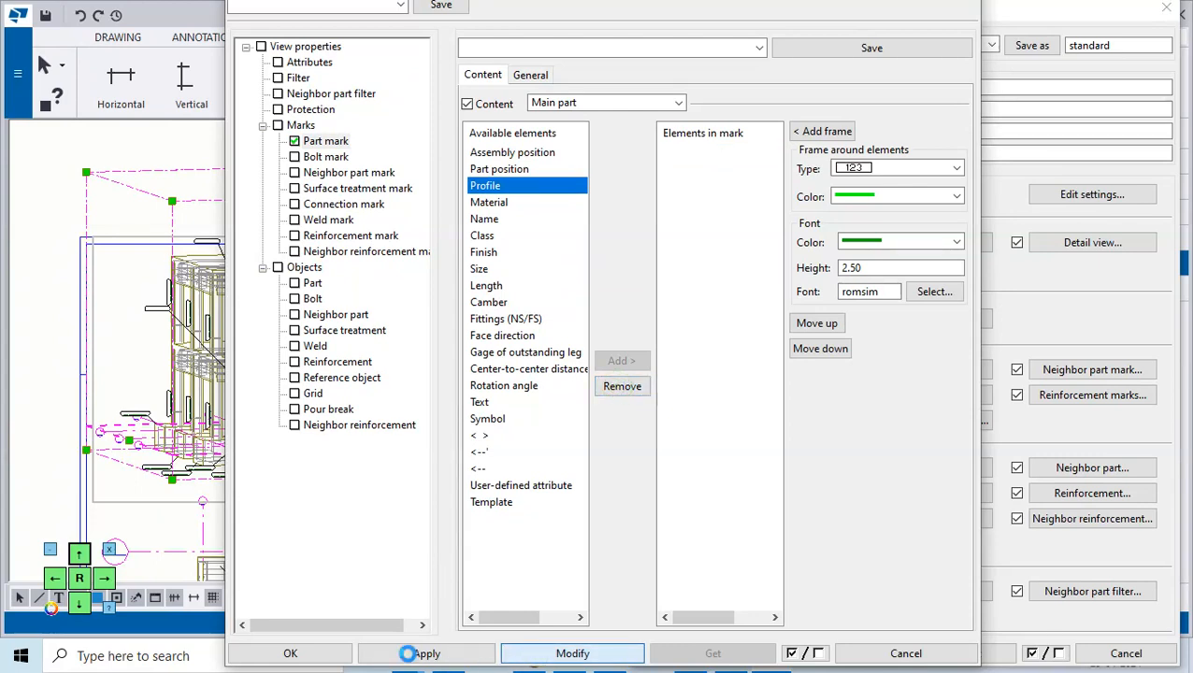
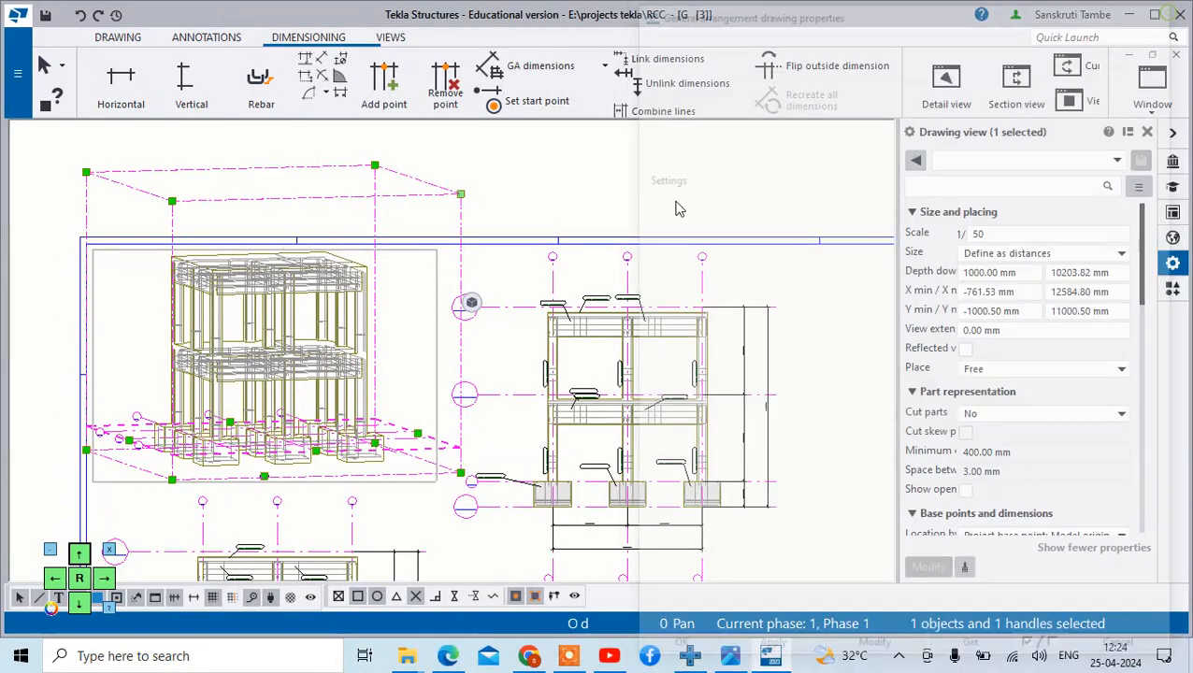
Open the ga layout from the general arrangement drawing's layout properties for editing
{"action": "scroll", "coordinate": [395, 263], "scroll_direction": "down", "scroll_amount": 3}
{"action": "scroll", "coordinate": [395, 261], "scroll_direction": "down", "scroll_amount": 1}
{"action": "left_click", "coordinate": [511, 217]}
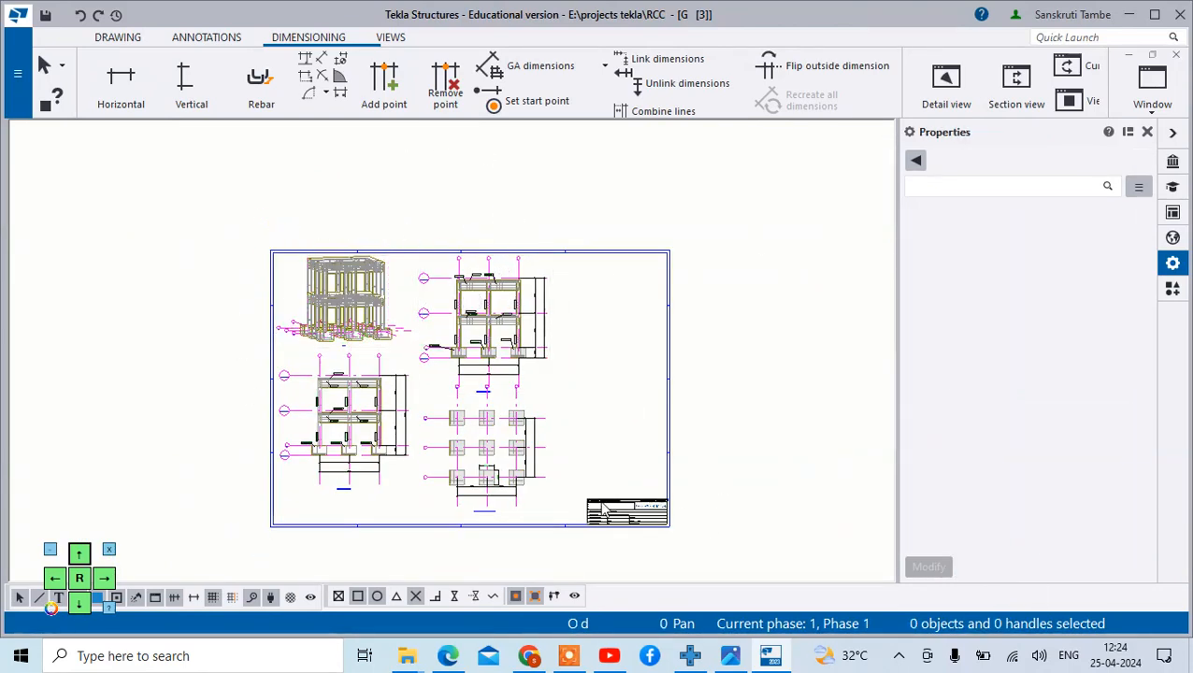
{"action": "right_click", "coordinate": [733, 384]}
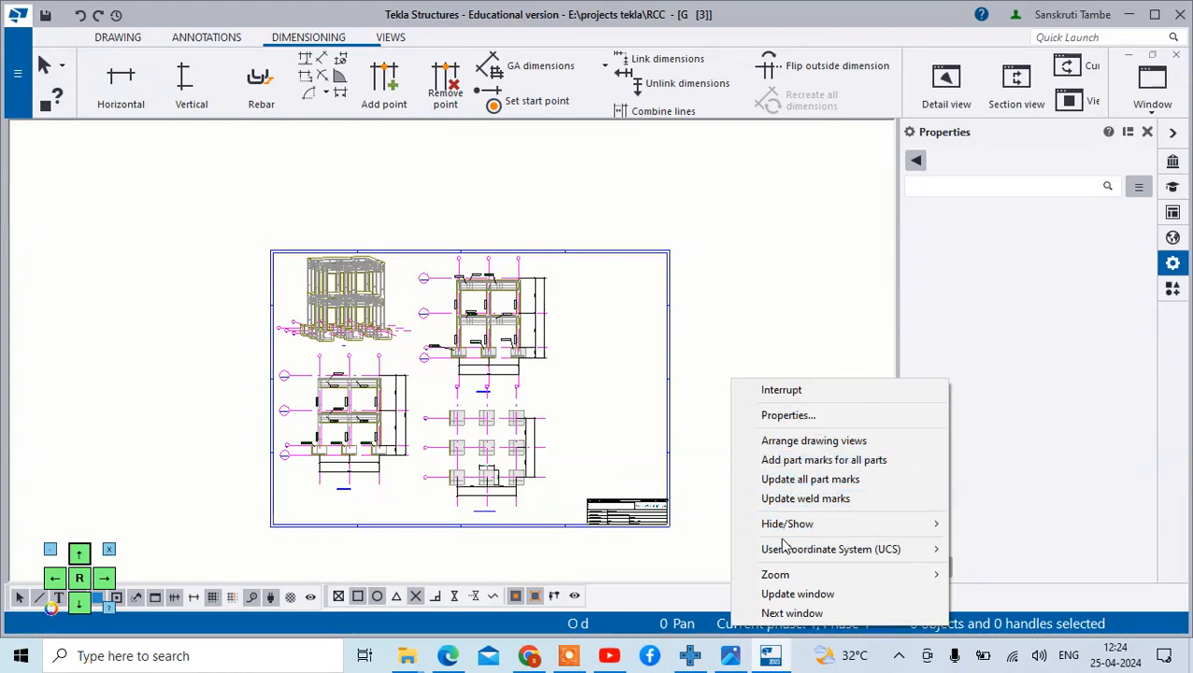
{"action": "left_click", "coordinate": [808, 414]}
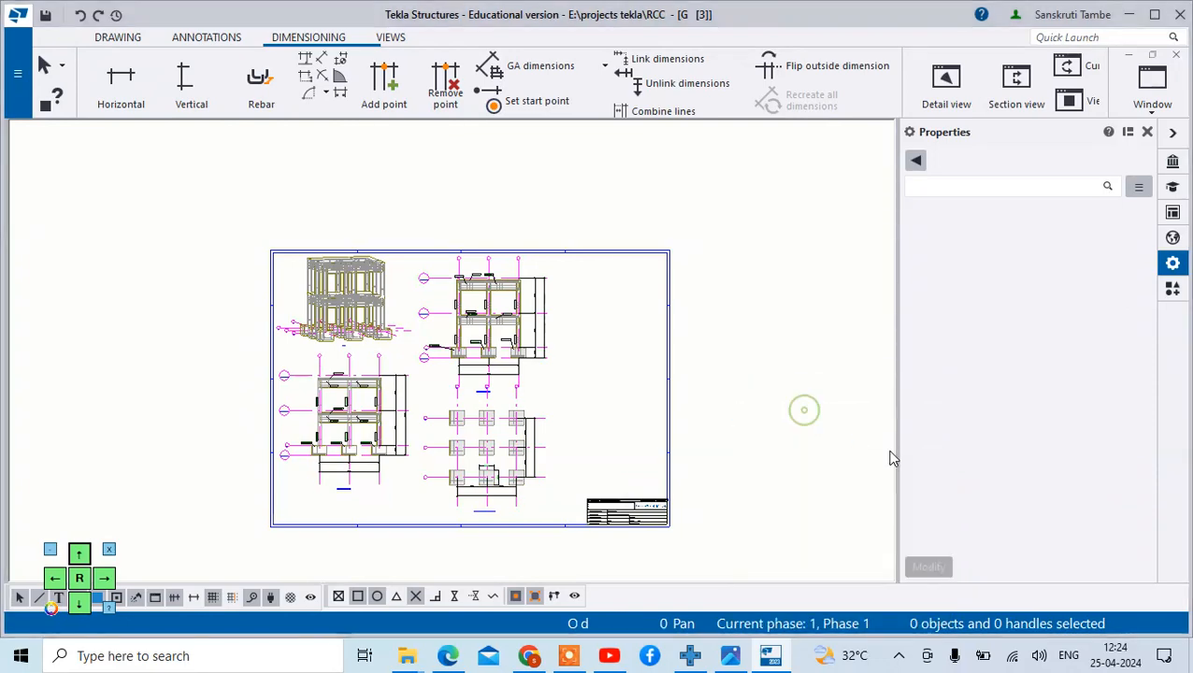
{"action": "left_click", "coordinate": [797, 243]}
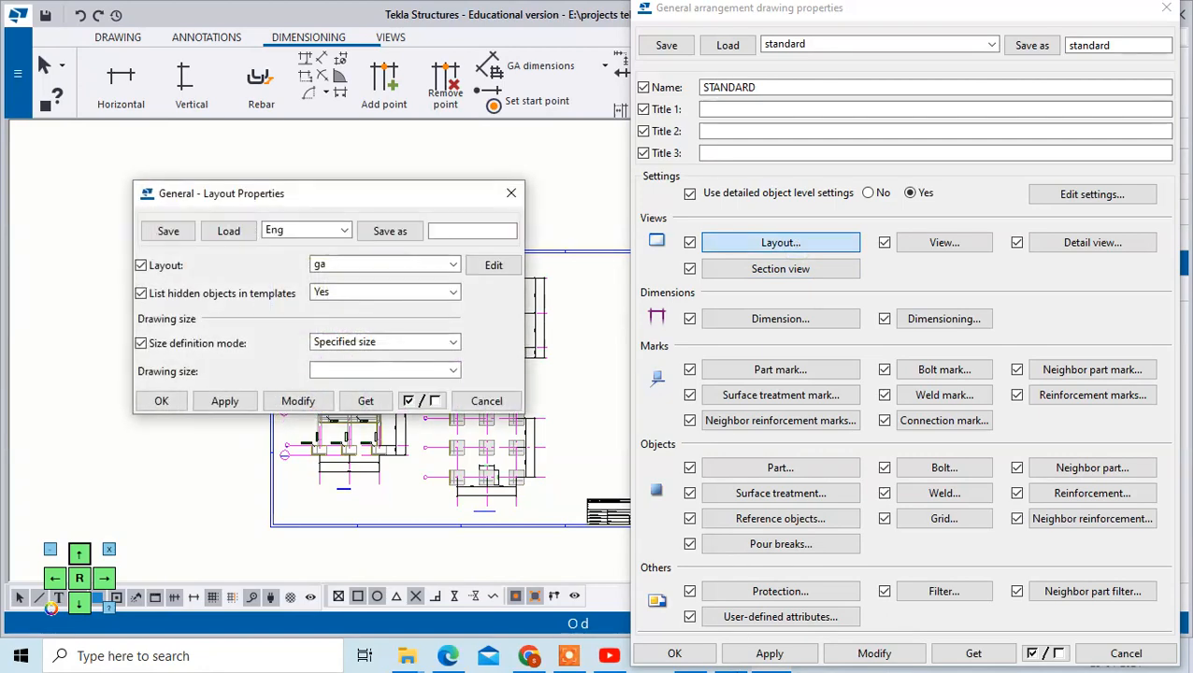
{"action": "left_click", "coordinate": [477, 266]}
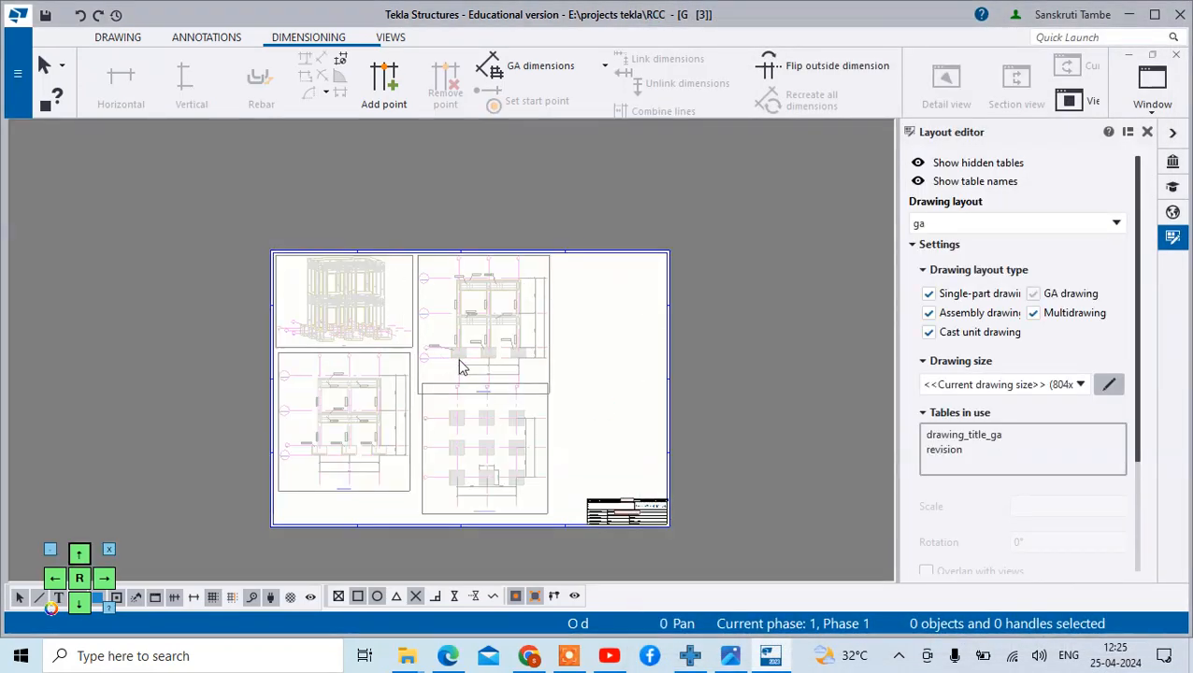
Insert the cast_unit_list table into the layout at the upper-left corner of the revision table
{"action": "left_click", "coordinate": [181, 89]}
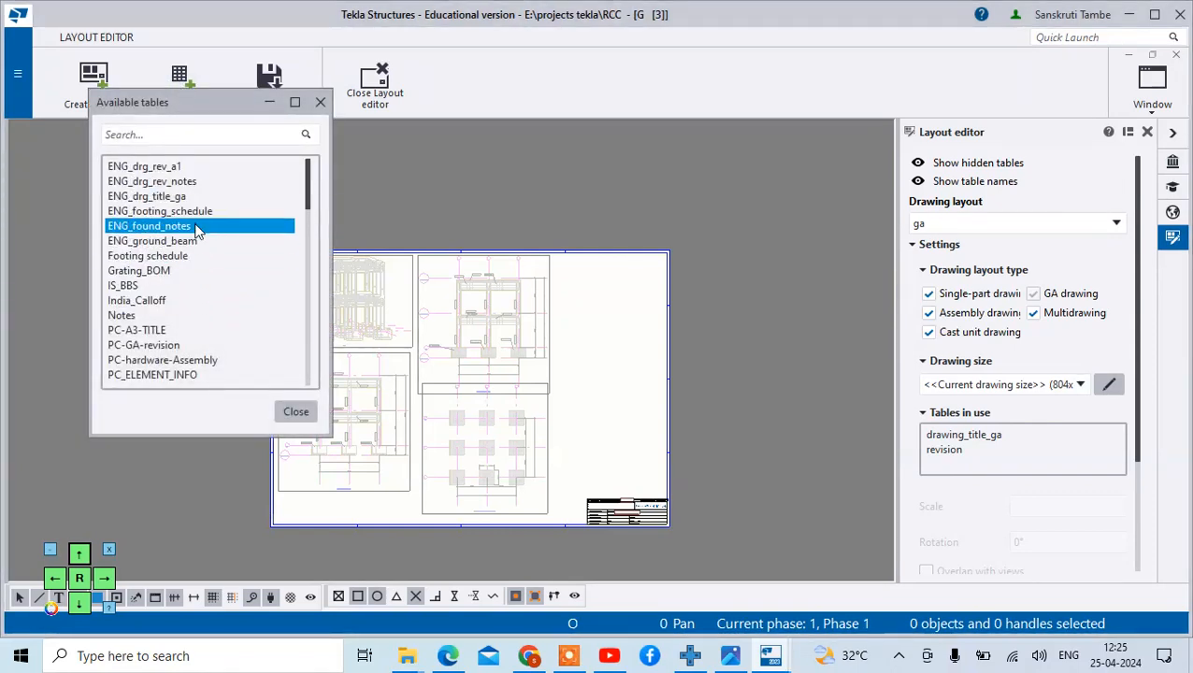
{"action": "scroll", "coordinate": [197, 231], "scroll_direction": "down", "scroll_amount": 1}
{"action": "scroll", "coordinate": [197, 231], "scroll_direction": "down", "scroll_amount": 5}
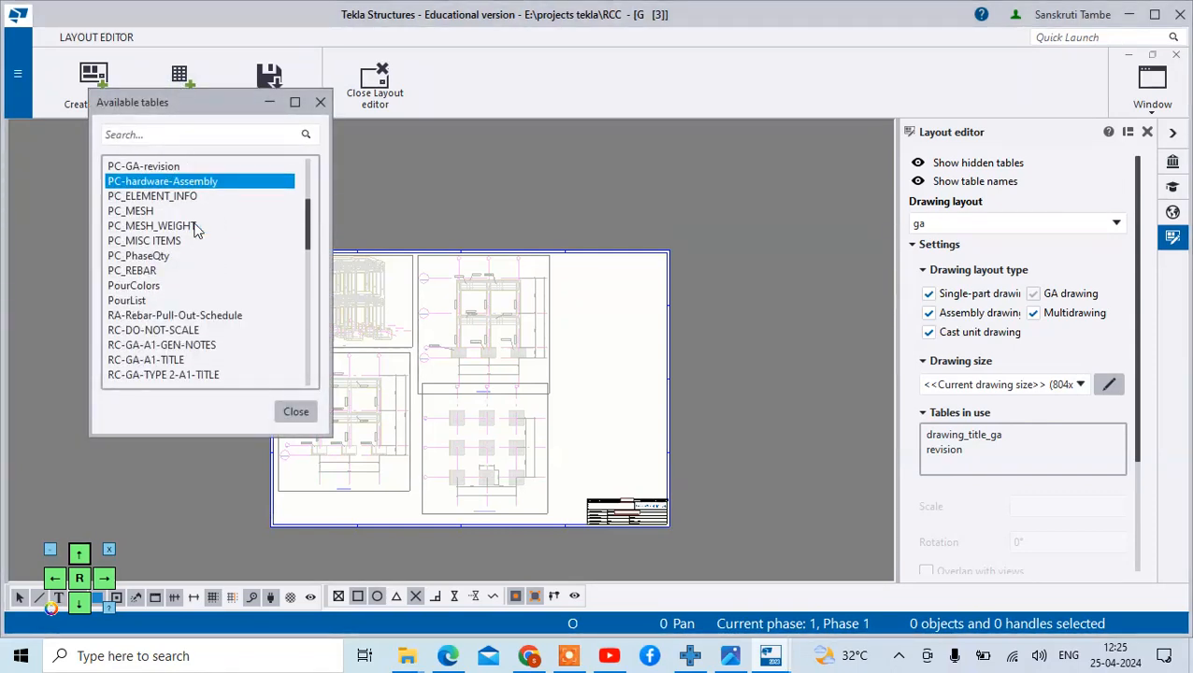
{"action": "scroll", "coordinate": [194, 231], "scroll_direction": "down", "scroll_amount": 2}
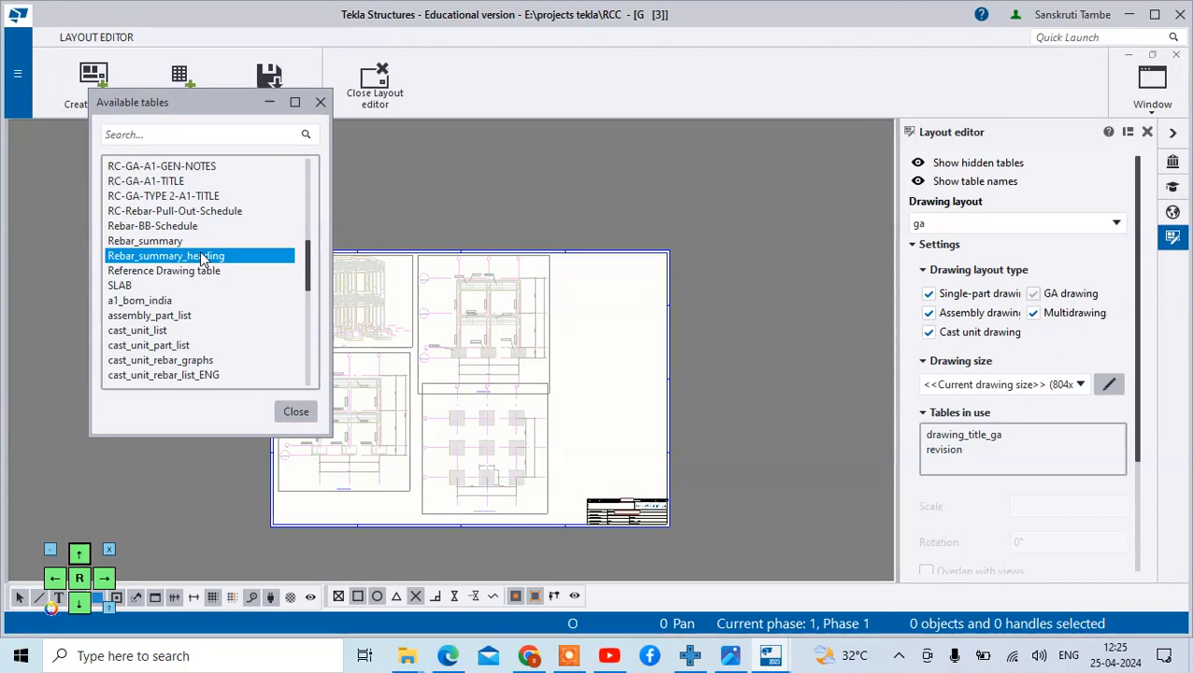
{"action": "left_click", "coordinate": [168, 330]}
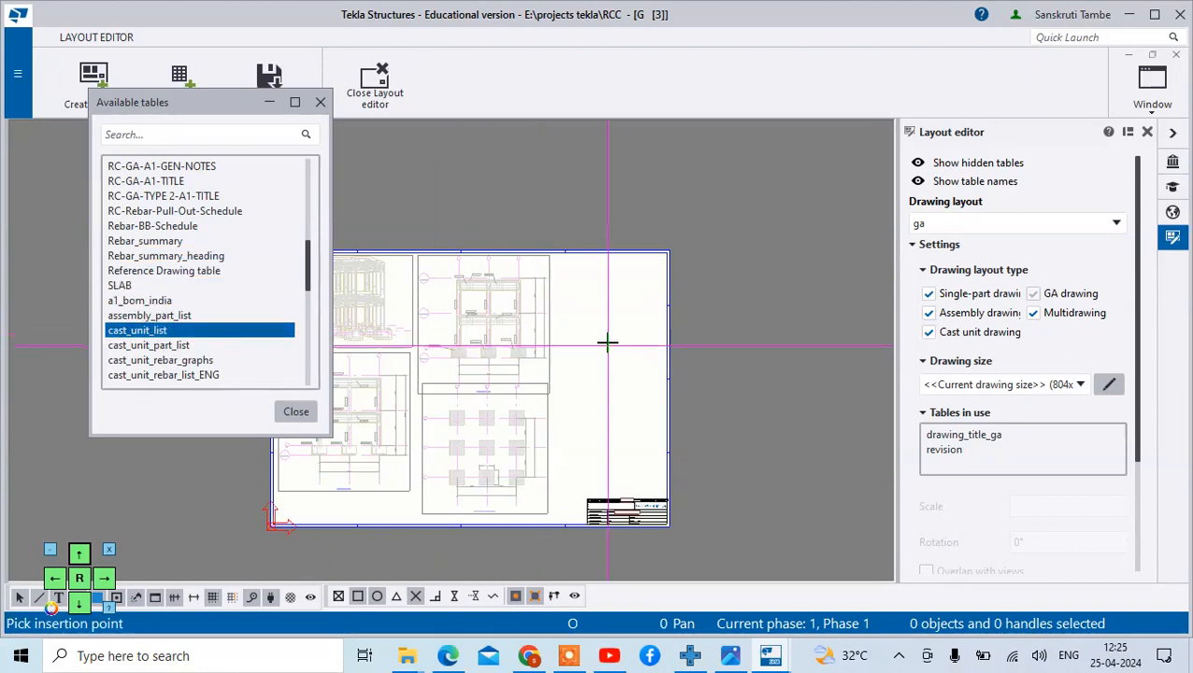
{"action": "scroll", "coordinate": [603, 327], "scroll_direction": "up", "scroll_amount": 3}
{"action": "scroll", "coordinate": [598, 317], "scroll_direction": "down", "scroll_amount": 2}
{"action": "scroll", "coordinate": [609, 510], "scroll_direction": "up", "scroll_amount": 5}
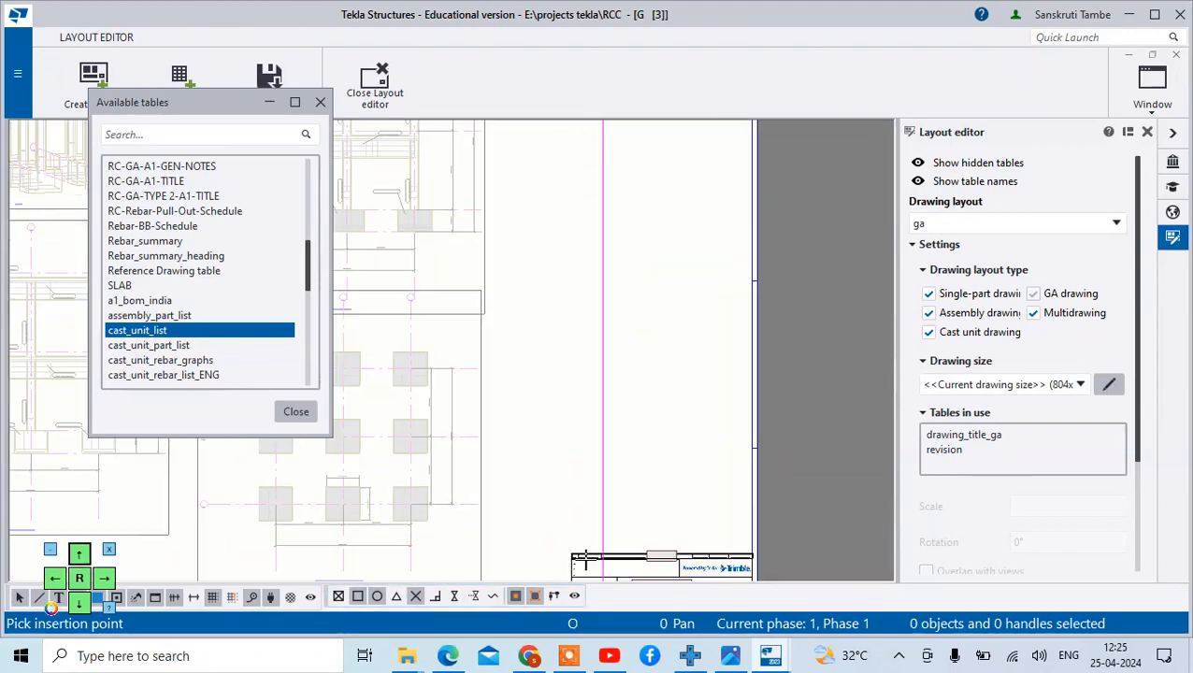
{"action": "scroll", "coordinate": [595, 425], "scroll_direction": "down", "scroll_amount": 2}
{"action": "scroll", "coordinate": [573, 458], "scroll_direction": "up", "scroll_amount": 5}
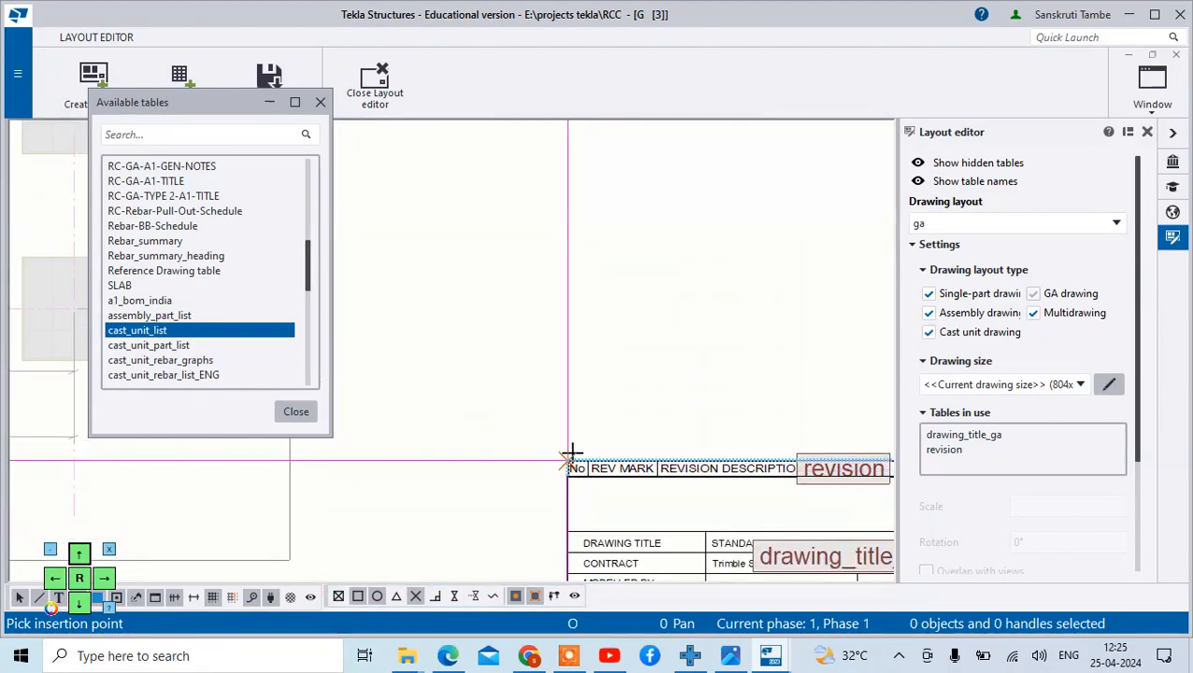
{"action": "left_click", "coordinate": [571, 458]}
Move the cast_unit_list table straight up to leave a gap above the revision table
{"action": "scroll", "coordinate": [580, 393], "scroll_direction": "down", "scroll_amount": 2}
{"action": "scroll", "coordinate": [539, 314], "scroll_direction": "up", "scroll_amount": 4}
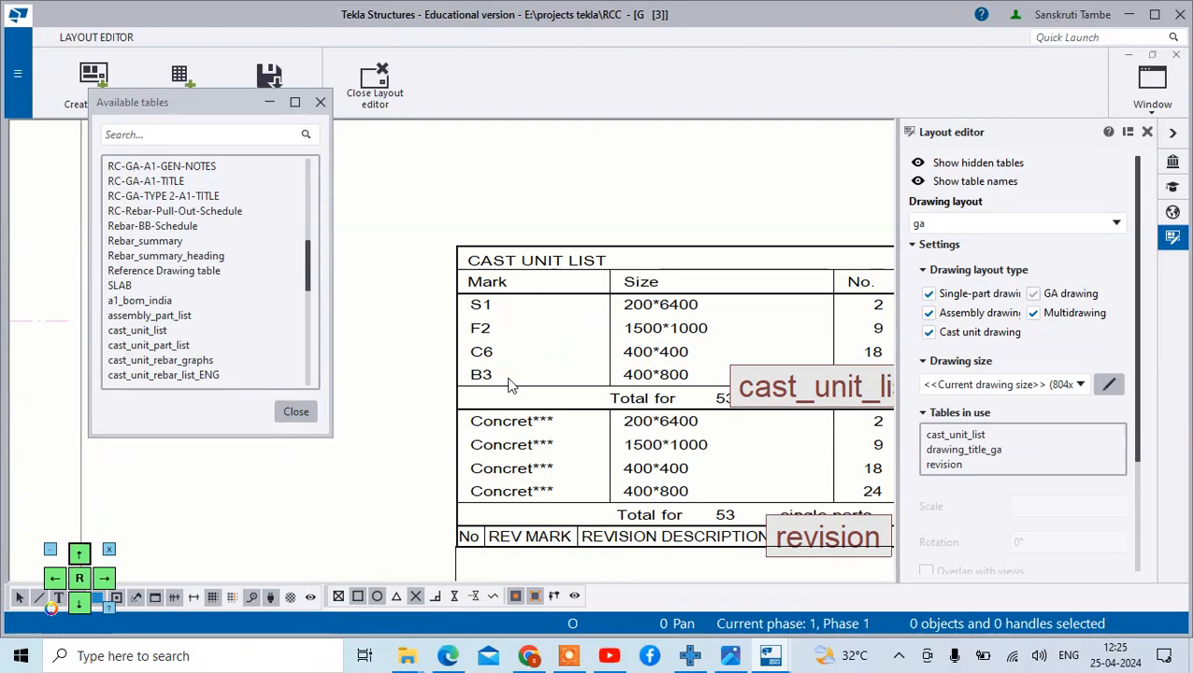
{"action": "scroll", "coordinate": [558, 337], "scroll_direction": "down", "scroll_amount": 1}
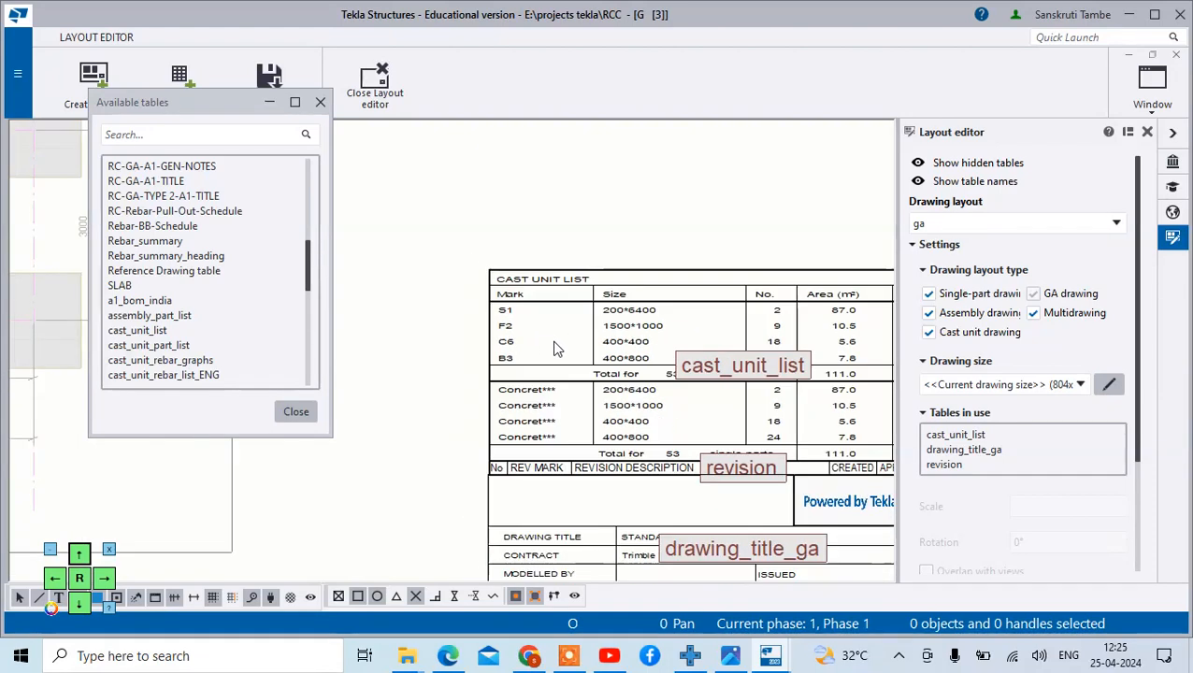
{"action": "left_click", "coordinate": [575, 271]}
{"action": "left_click_drag", "start_coordinate": [497, 471], "coordinate": [496, 366]}
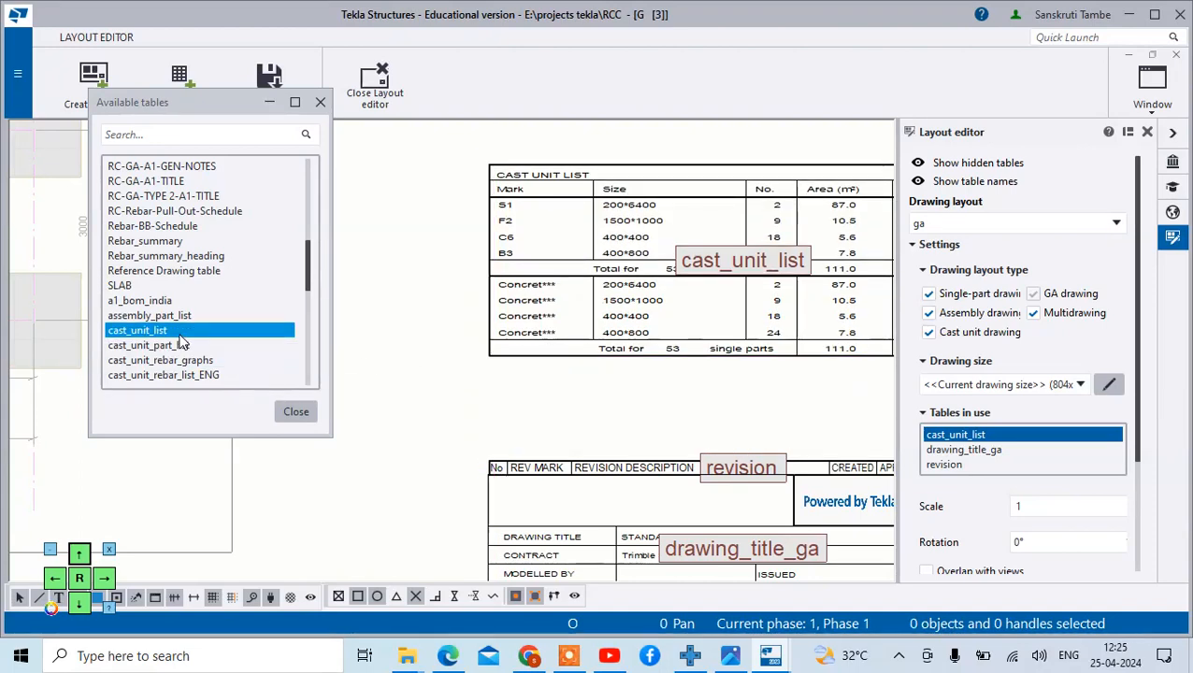
Insert the single_note table into the layout at the upper-left corner of the revision table
{"action": "scroll", "coordinate": [192, 345], "scroll_direction": "down", "scroll_amount": 1}
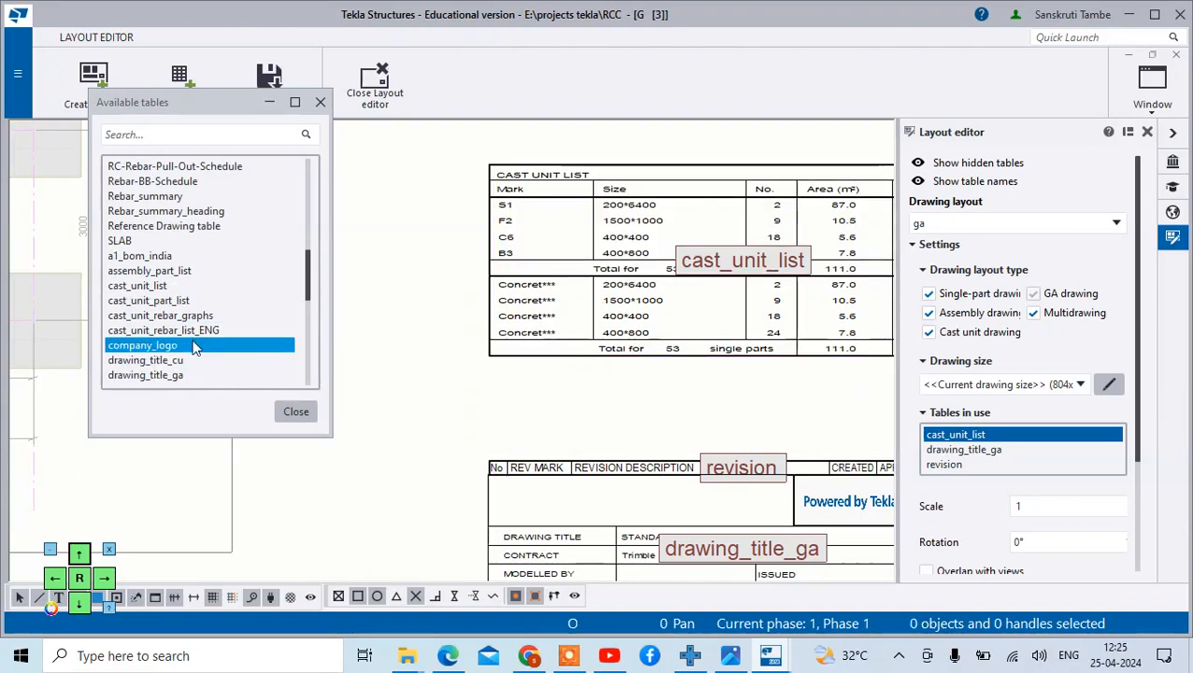
{"action": "scroll", "coordinate": [196, 351], "scroll_direction": "down", "scroll_amount": 1}
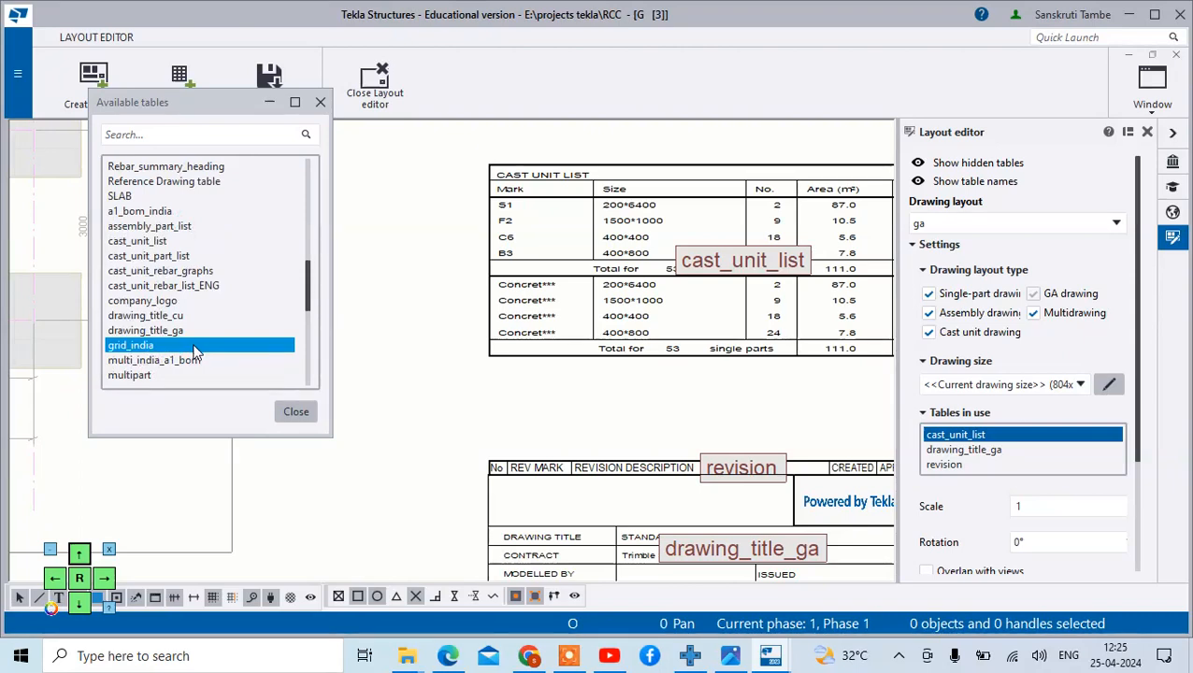
{"action": "scroll", "coordinate": [196, 351], "scroll_direction": "down", "scroll_amount": 1}
{"action": "scroll", "coordinate": [196, 339], "scroll_direction": "down", "scroll_amount": 1}
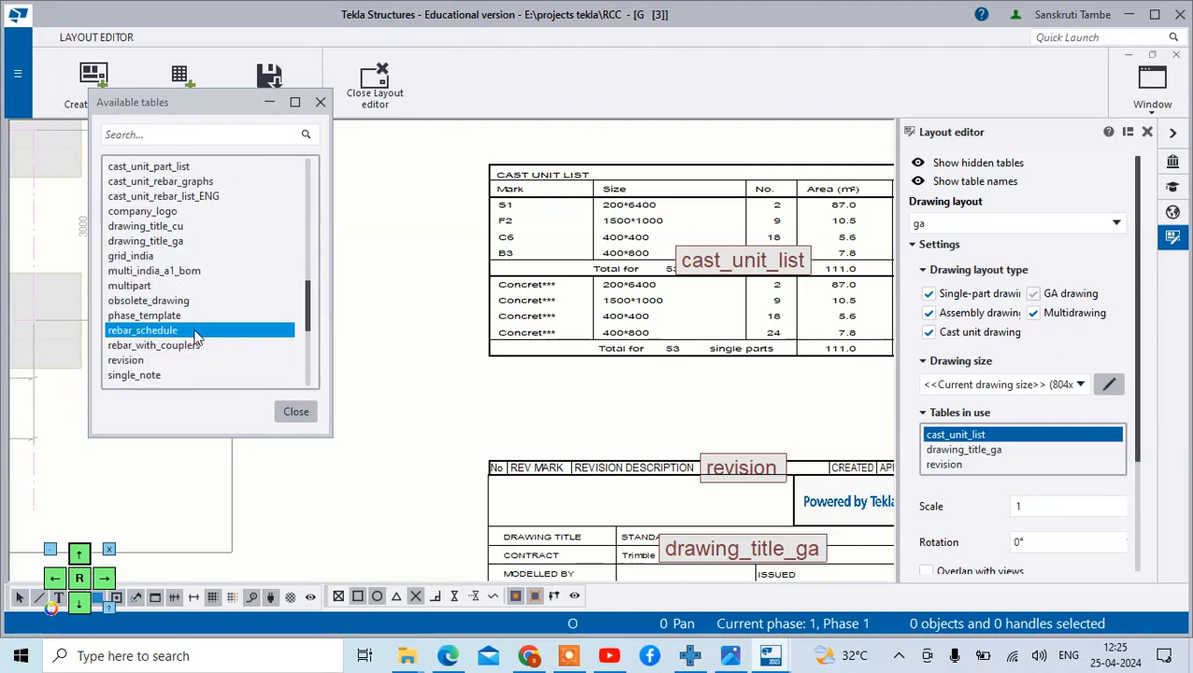
{"action": "scroll", "coordinate": [196, 338], "scroll_direction": "down", "scroll_amount": 1}
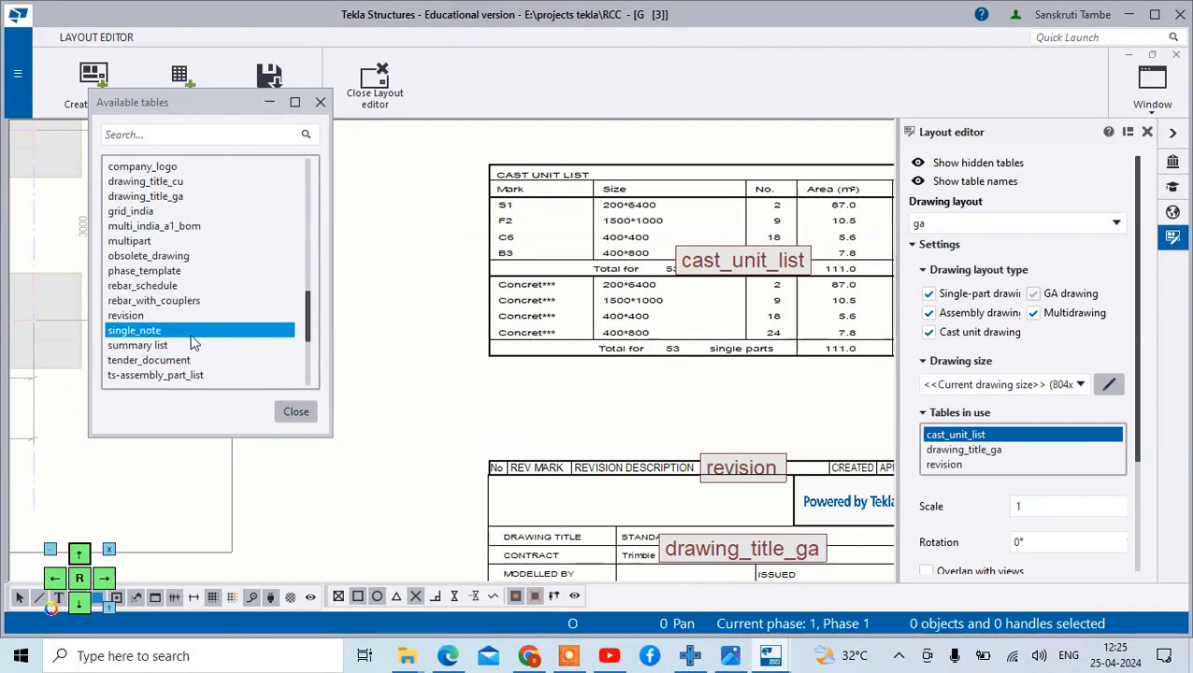
{"action": "left_click", "coordinate": [192, 335]}
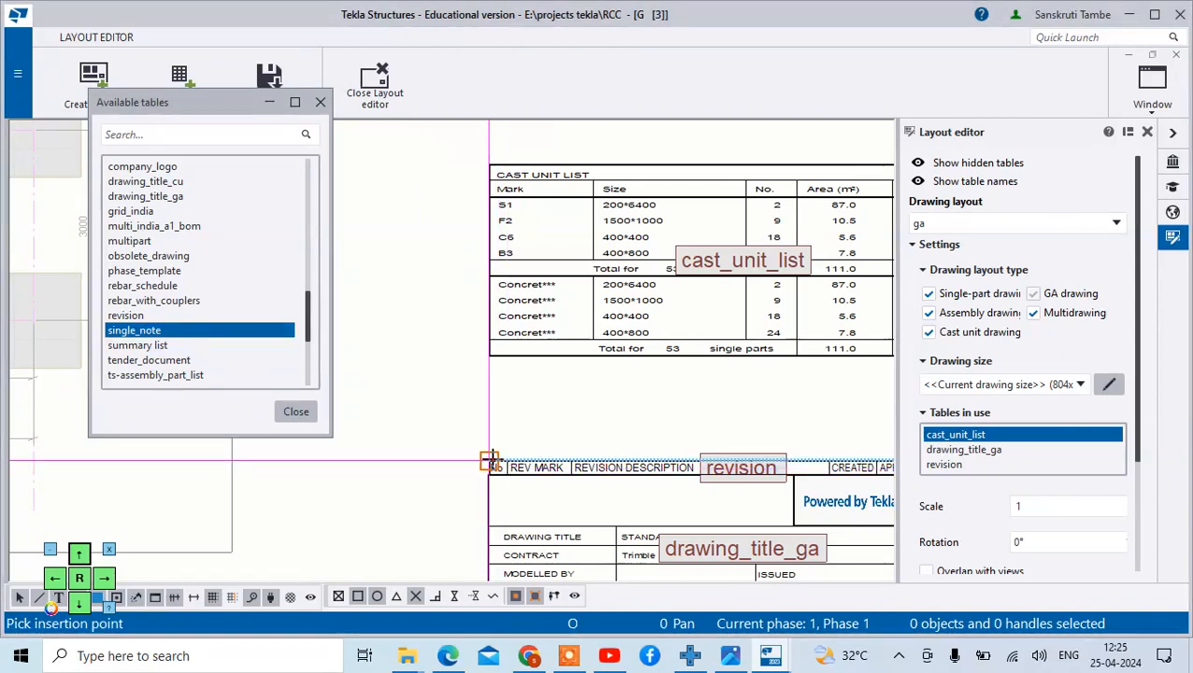
{"action": "left_click", "coordinate": [491, 462]}
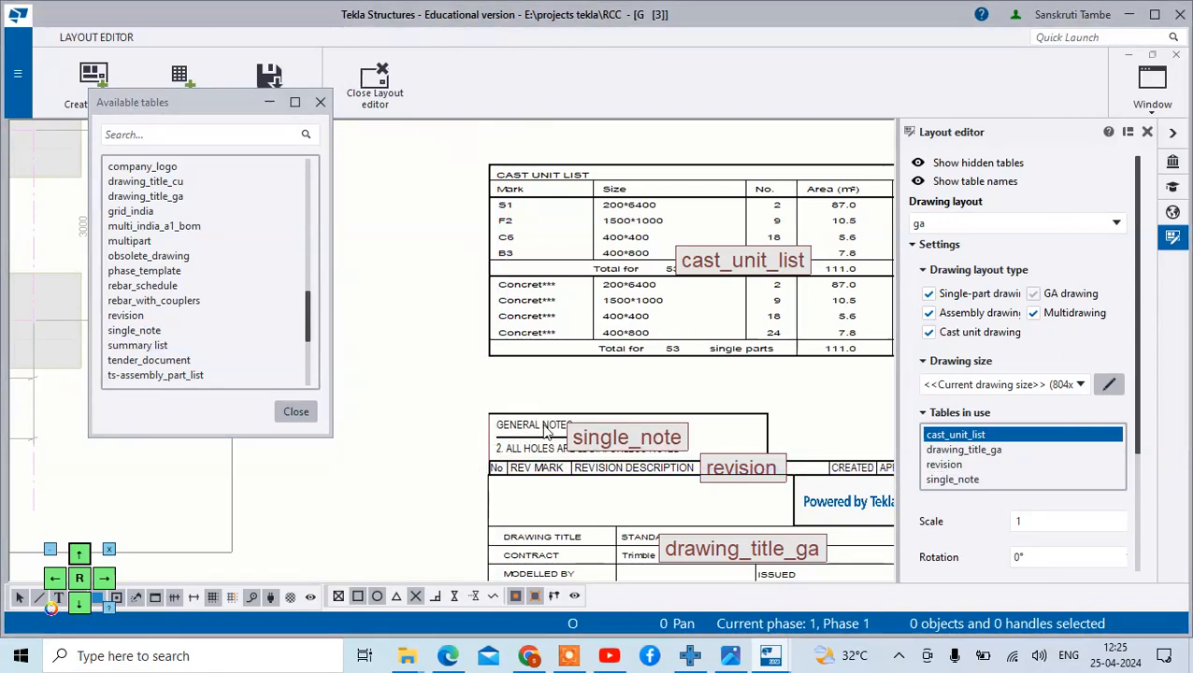
Look through the available tables for another one to add, and close the list
{"action": "scroll", "coordinate": [184, 304], "scroll_direction": "down", "scroll_amount": 5}
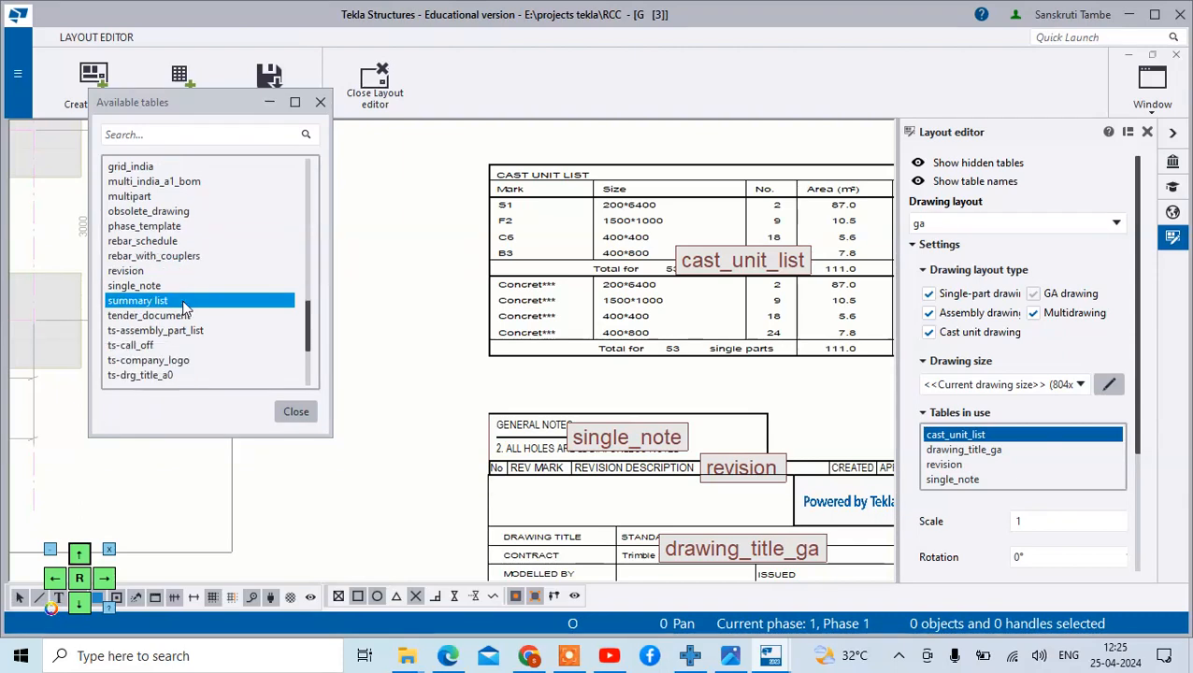
{"action": "scroll", "coordinate": [185, 308], "scroll_direction": "up", "scroll_amount": 4}
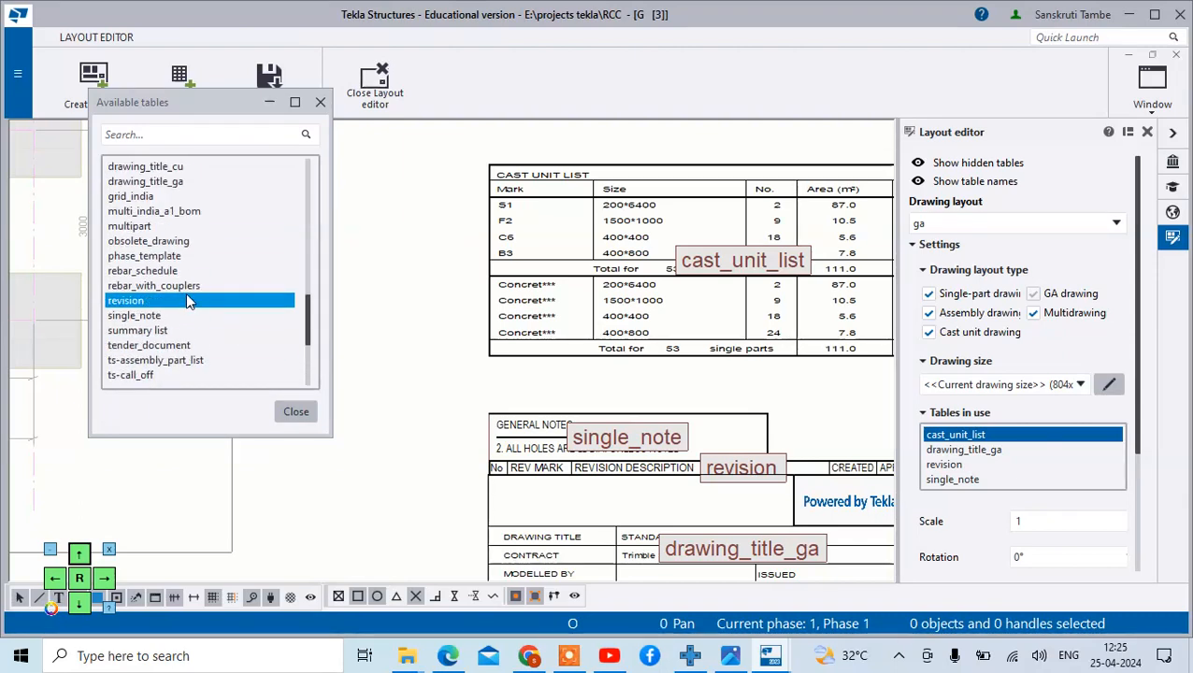
{"action": "scroll", "coordinate": [186, 297], "scroll_direction": "up", "scroll_amount": 1}
{"action": "scroll", "coordinate": [186, 295], "scroll_direction": "up", "scroll_amount": 4}
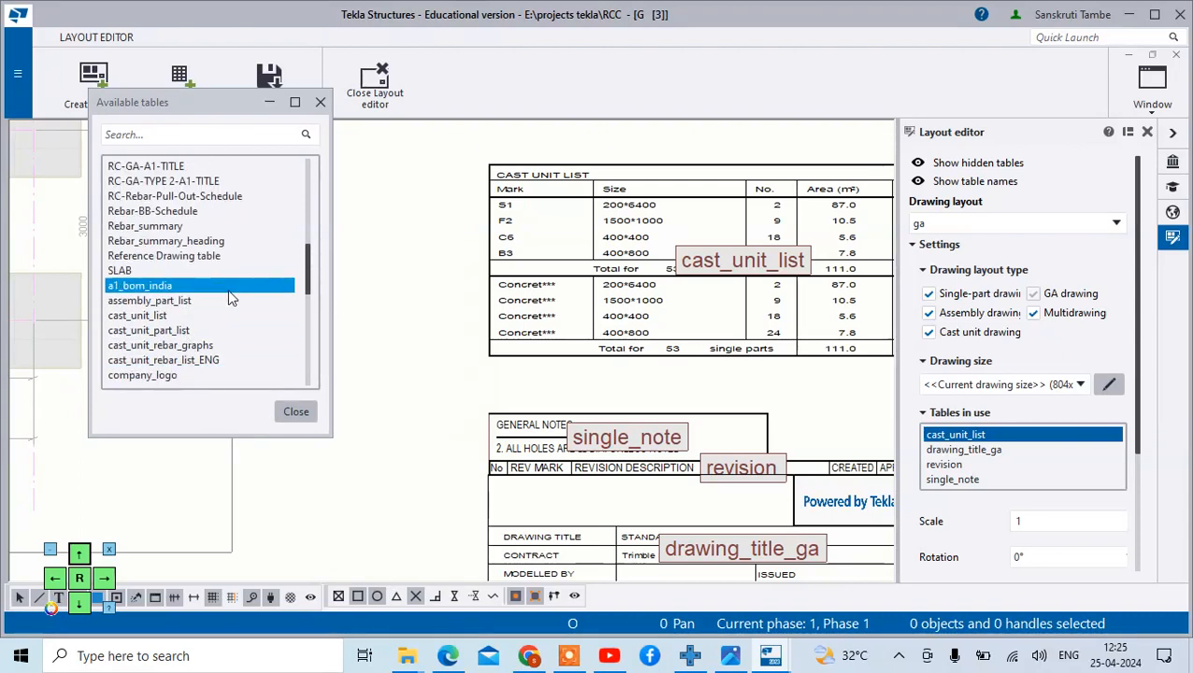
{"action": "scroll", "coordinate": [196, 278], "scroll_direction": "up", "scroll_amount": 1}
{"action": "scroll", "coordinate": [197, 279], "scroll_direction": "up", "scroll_amount": 3}
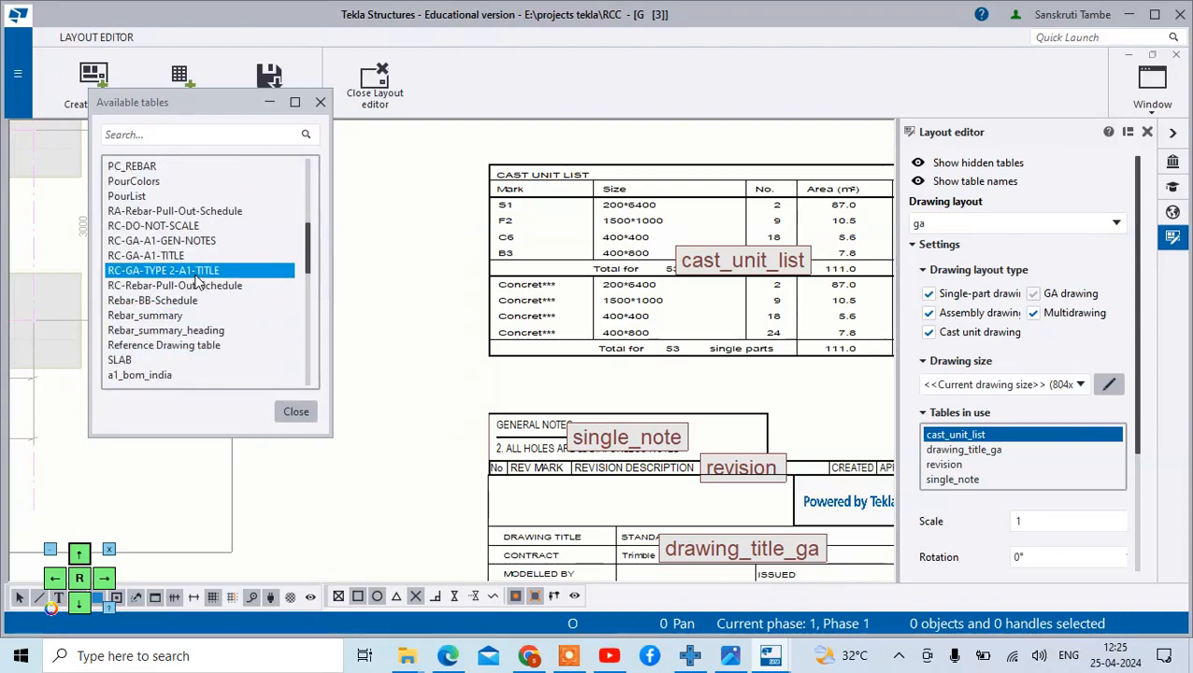
{"action": "scroll", "coordinate": [197, 280], "scroll_direction": "up", "scroll_amount": 4}
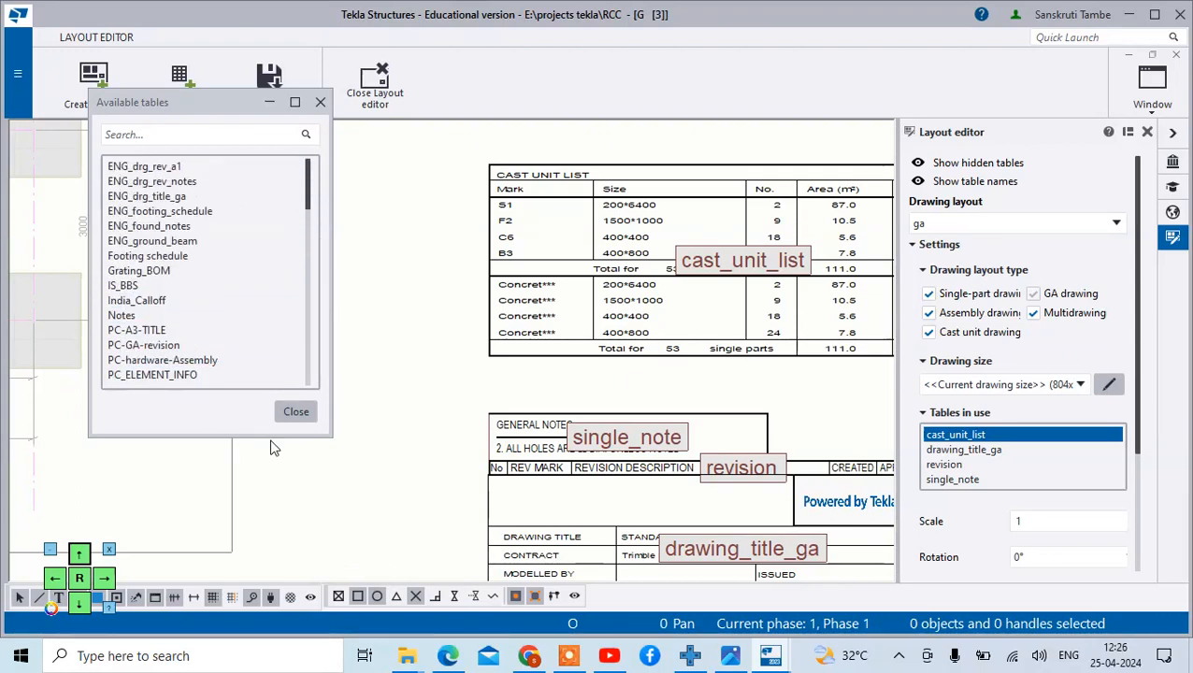
{"action": "left_click", "coordinate": [295, 412]}
{"action": "scroll", "coordinate": [608, 393], "scroll_direction": "down", "scroll_amount": 2}
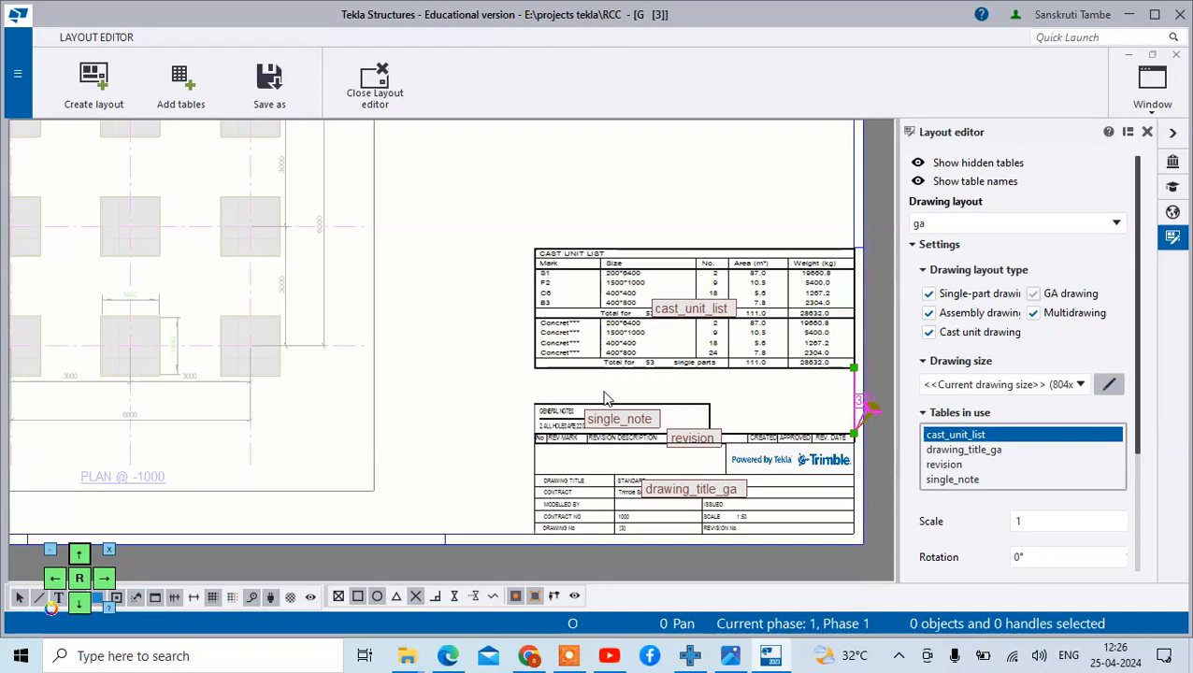
{"action": "left_click", "coordinate": [669, 406]}
{"action": "right_click", "coordinate": [524, 184]}
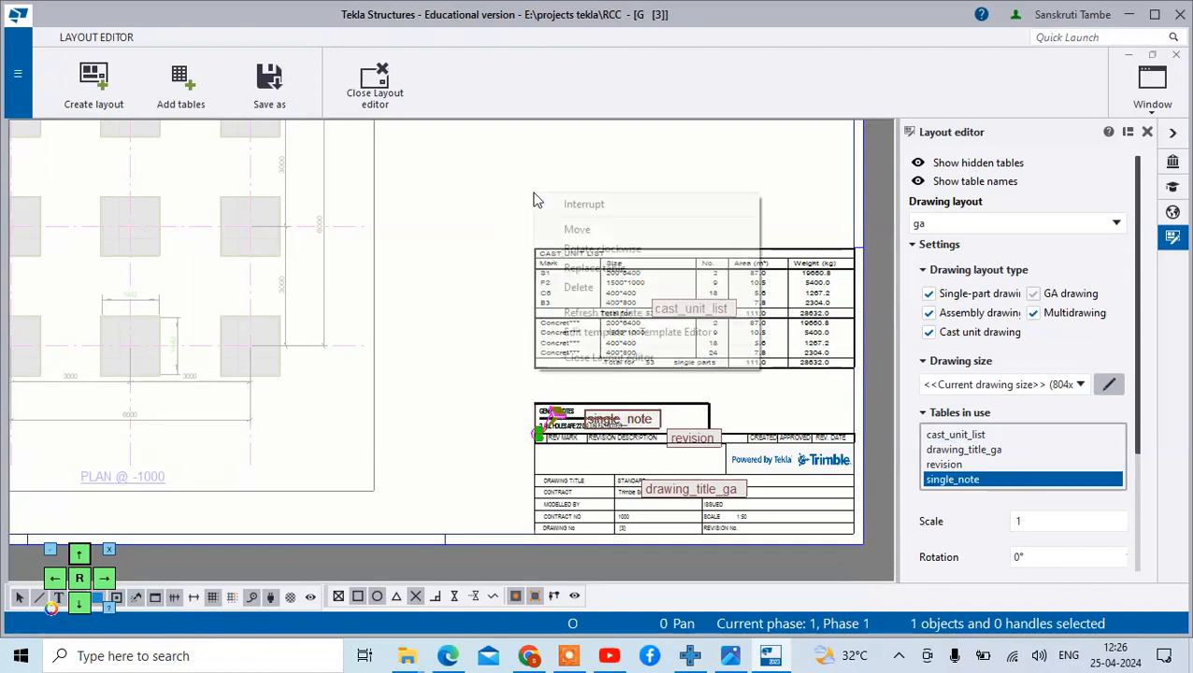
{"action": "left_click", "coordinate": [544, 198]}
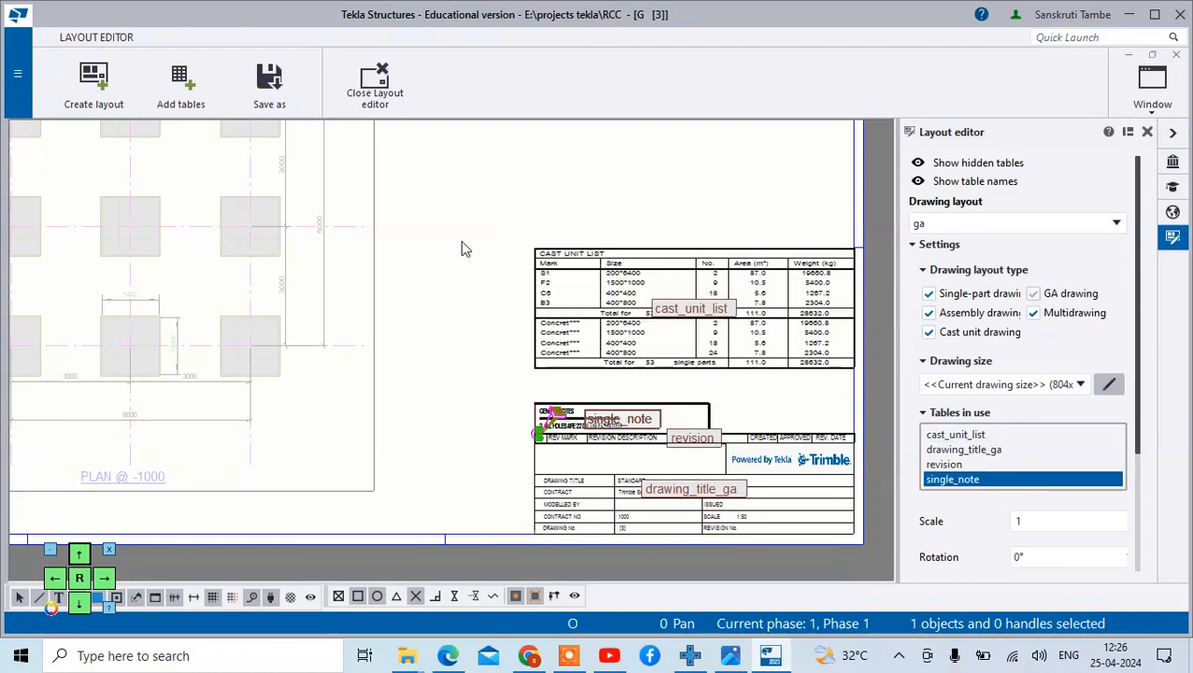
Save the edited layout under the name ga and close the layout editor
{"action": "left_click", "coordinate": [269, 80]}
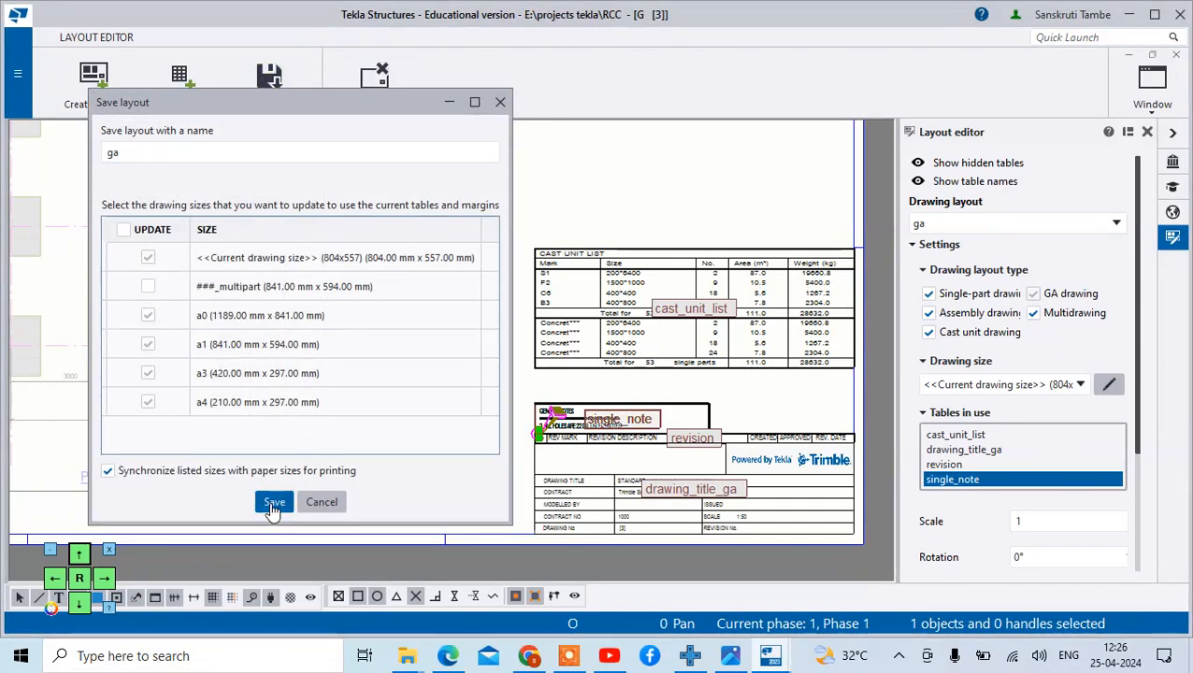
{"action": "left_click", "coordinate": [274, 504]}
{"action": "scroll", "coordinate": [479, 283], "scroll_direction": "down", "scroll_amount": 5}
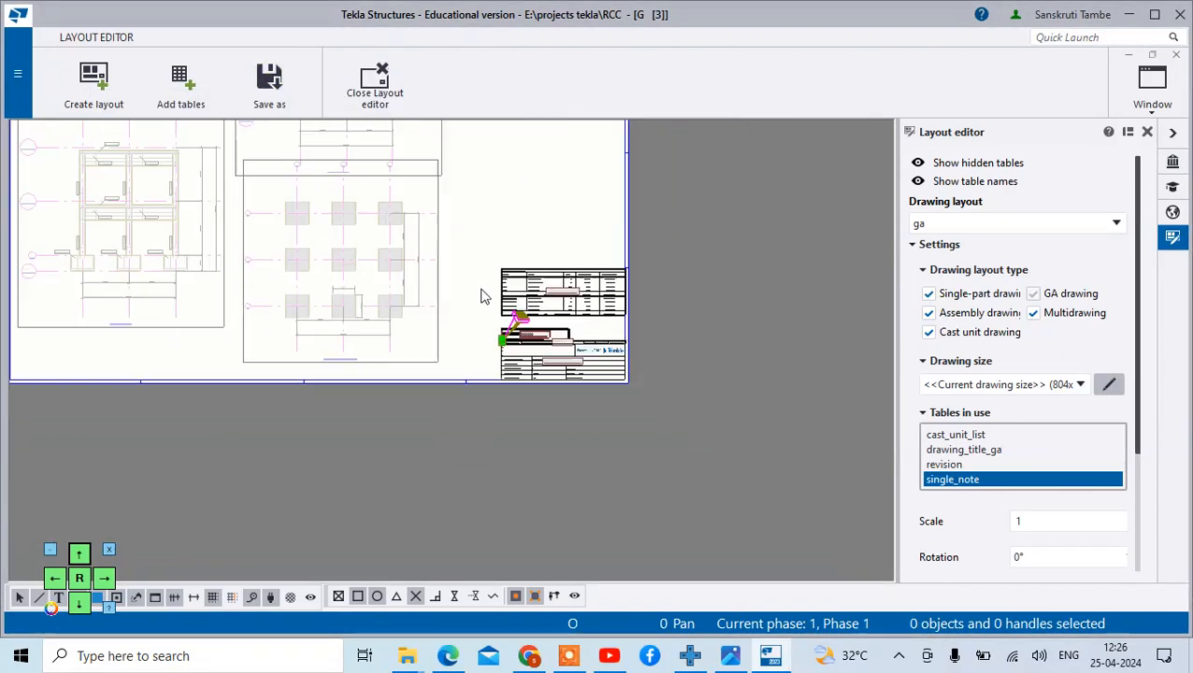
{"action": "left_click", "coordinate": [376, 82]}
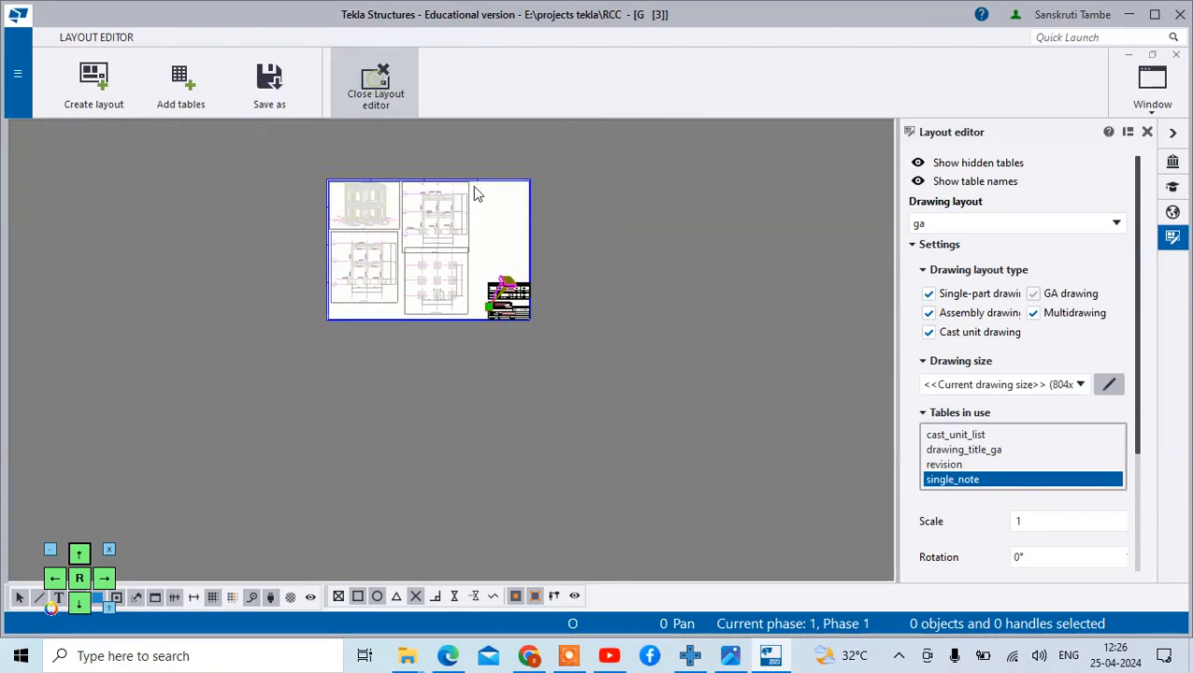
Check the added tables on the drawing sheet and reopen the ga layout for editing
{"action": "scroll", "coordinate": [564, 265], "scroll_direction": "up", "scroll_amount": 6}
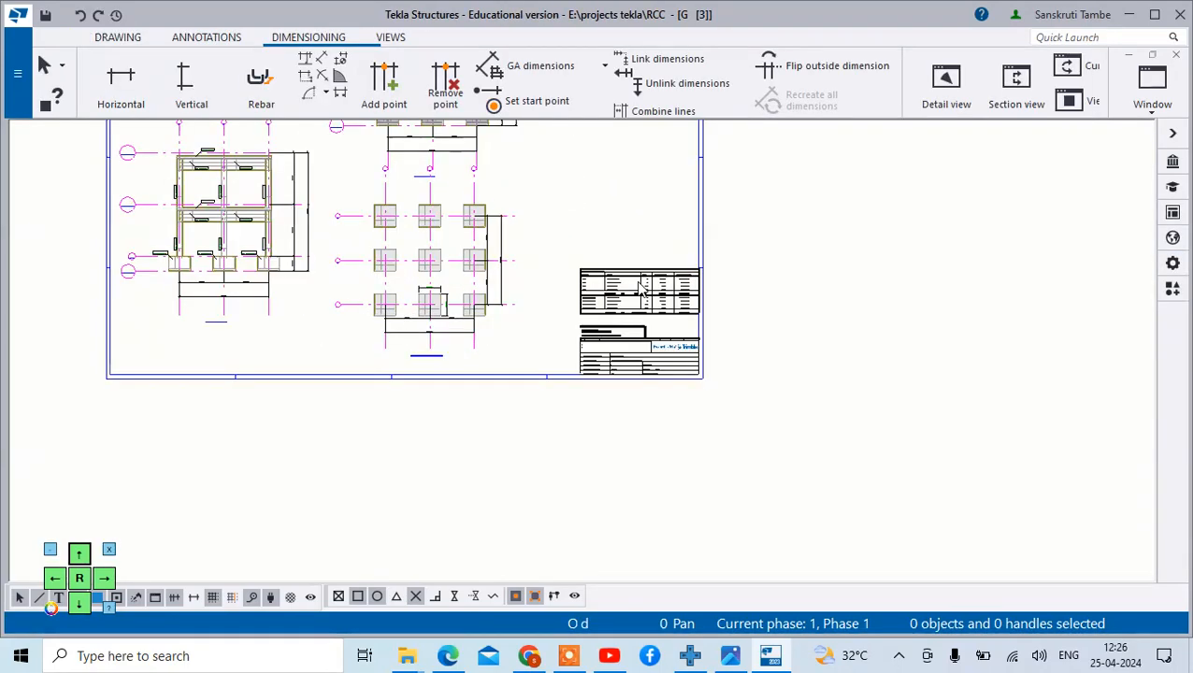
{"action": "scroll", "coordinate": [662, 288], "scroll_direction": "down", "scroll_amount": 5}
{"action": "scroll", "coordinate": [604, 201], "scroll_direction": "up", "scroll_amount": 4}
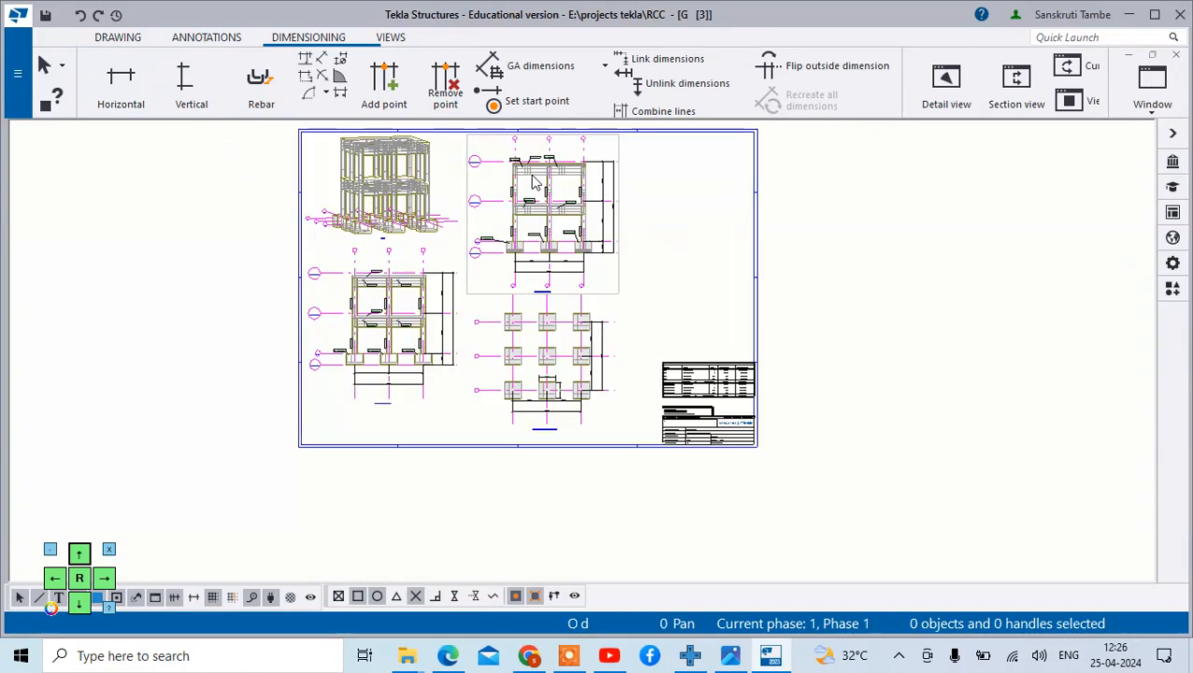
{"action": "scroll", "coordinate": [536, 195], "scroll_direction": "down", "scroll_amount": 2}
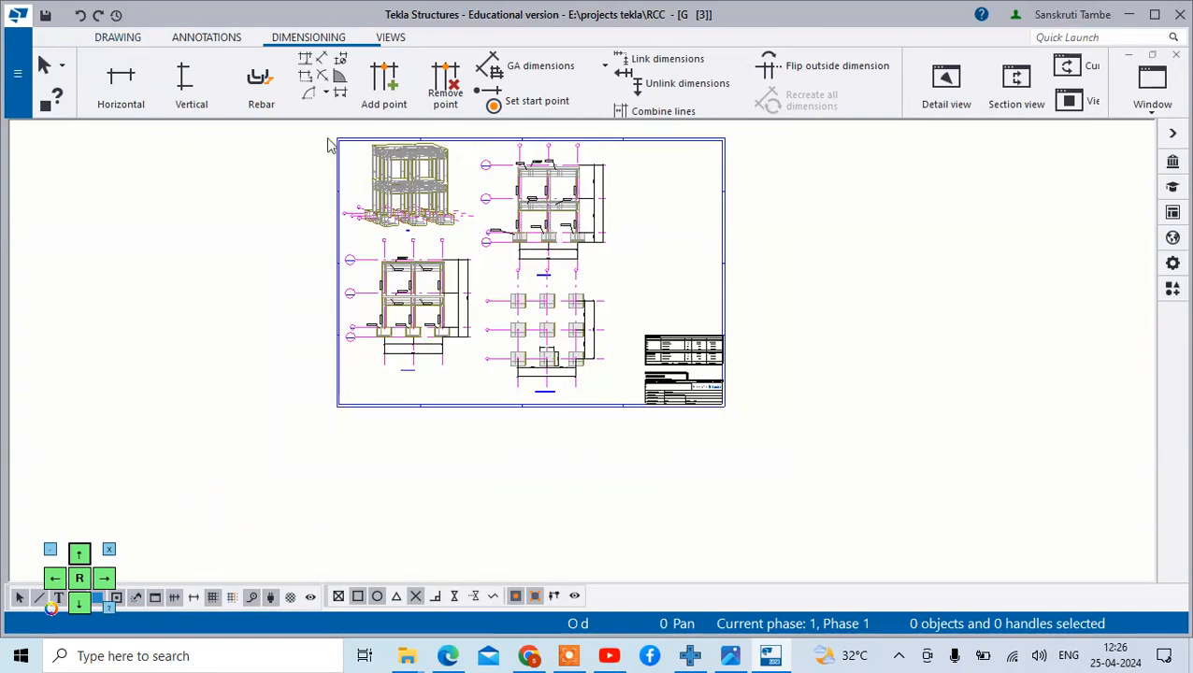
{"action": "right_click", "coordinate": [834, 245]}
{"action": "left_click", "coordinate": [880, 259]}
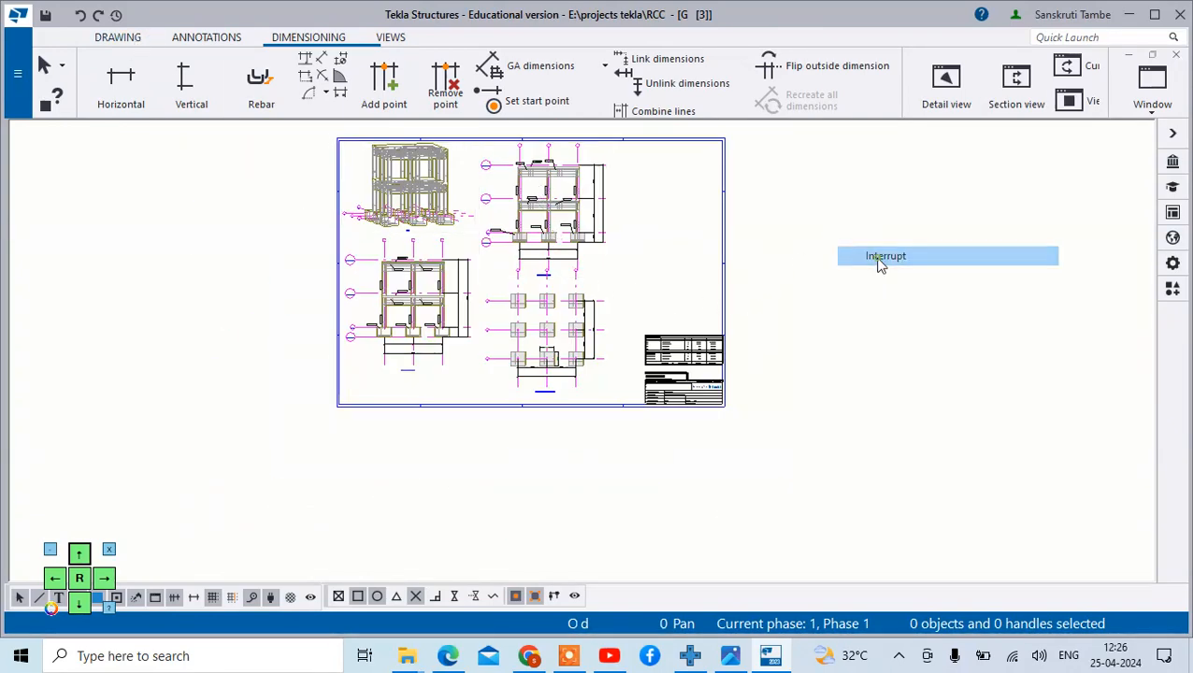
{"action": "right_click", "coordinate": [858, 232]}
{"action": "left_click", "coordinate": [909, 266]}
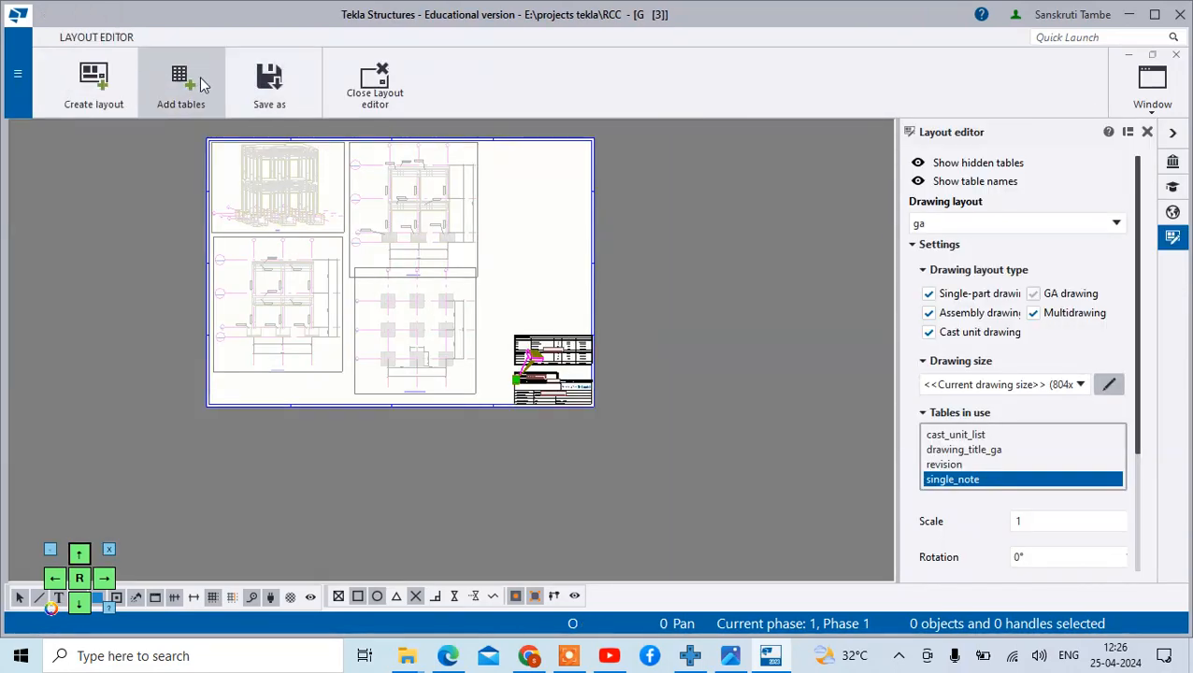
Insert the Footing schedule table into the layout at the upper-left corner of the cast unit list
{"action": "left_click", "coordinate": [199, 78]}
{"action": "left_click", "coordinate": [221, 199]}
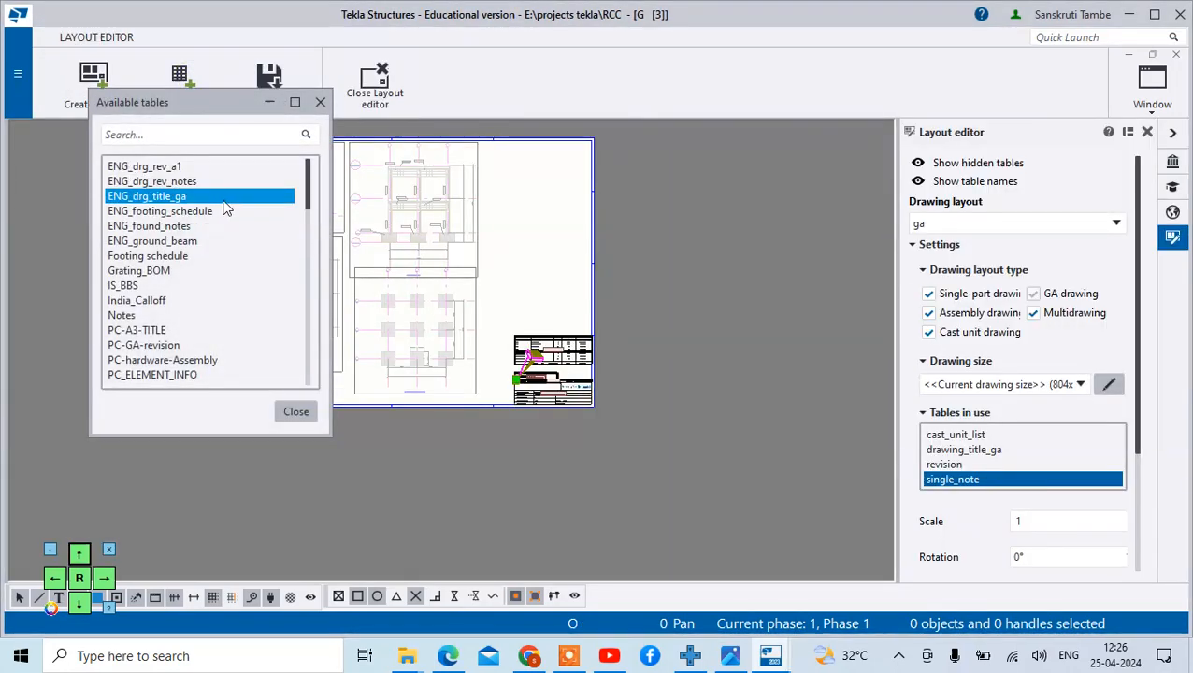
{"action": "left_click", "coordinate": [216, 226]}
{"action": "left_click", "coordinate": [216, 271]}
{"action": "left_click", "coordinate": [197, 167]}
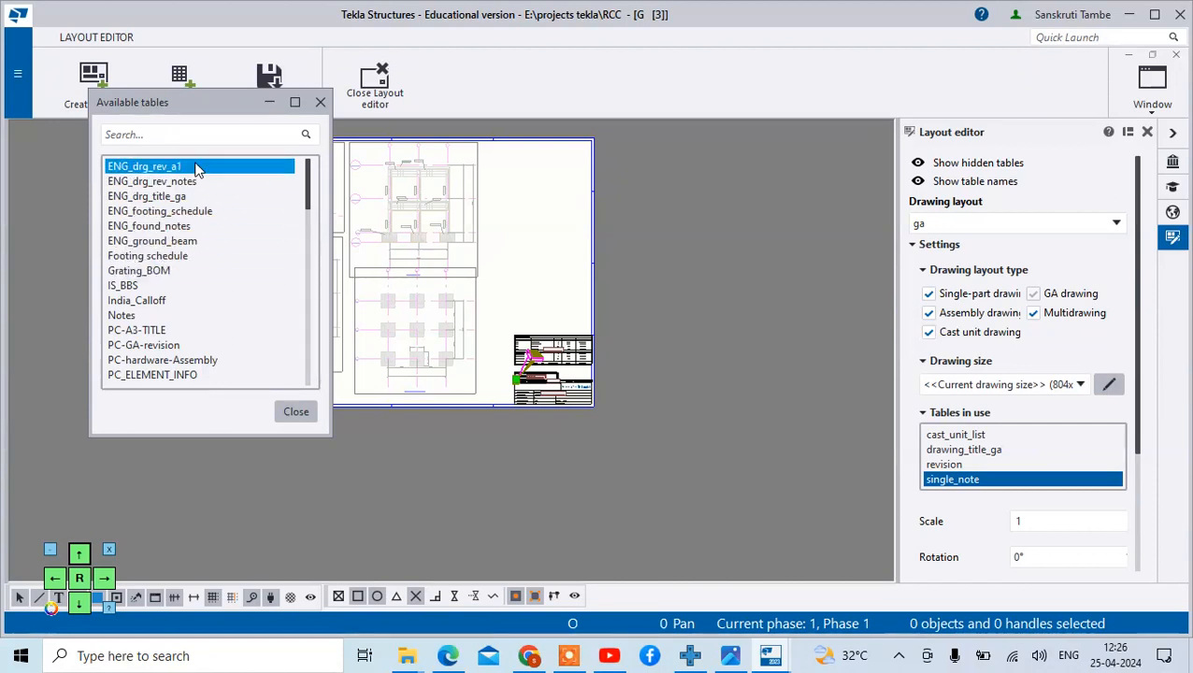
{"action": "left_click", "coordinate": [192, 227]}
{"action": "double_click", "coordinate": [188, 254]}
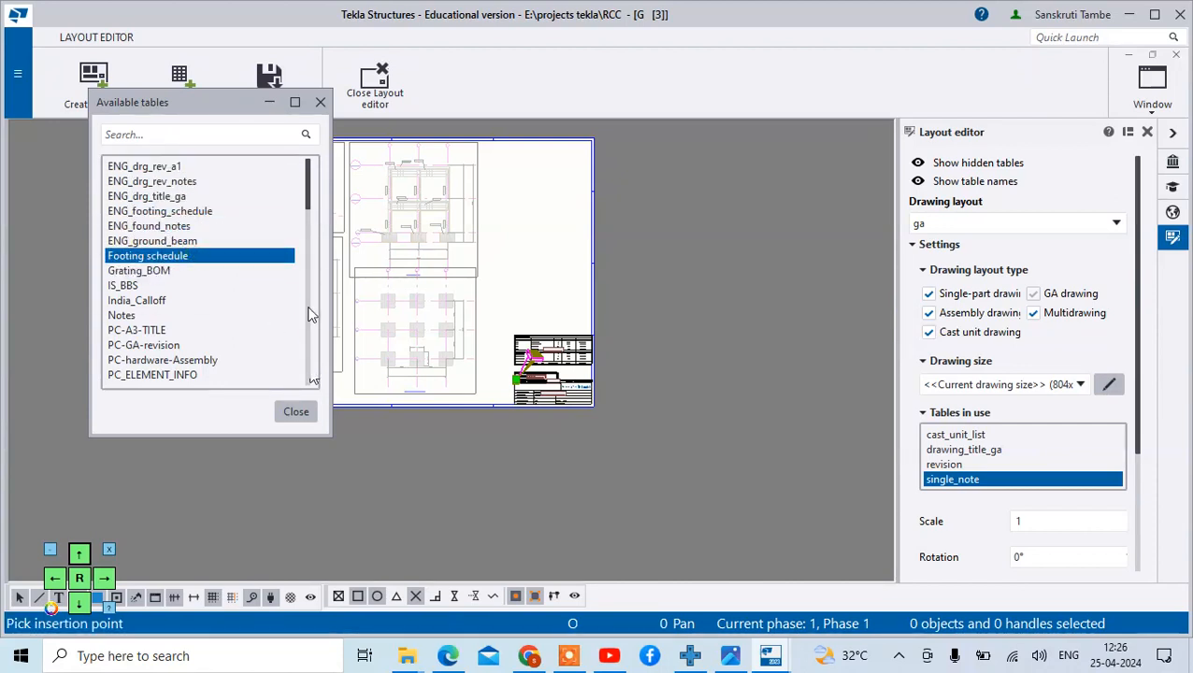
{"action": "scroll", "coordinate": [562, 452], "scroll_direction": "up", "scroll_amount": 2}
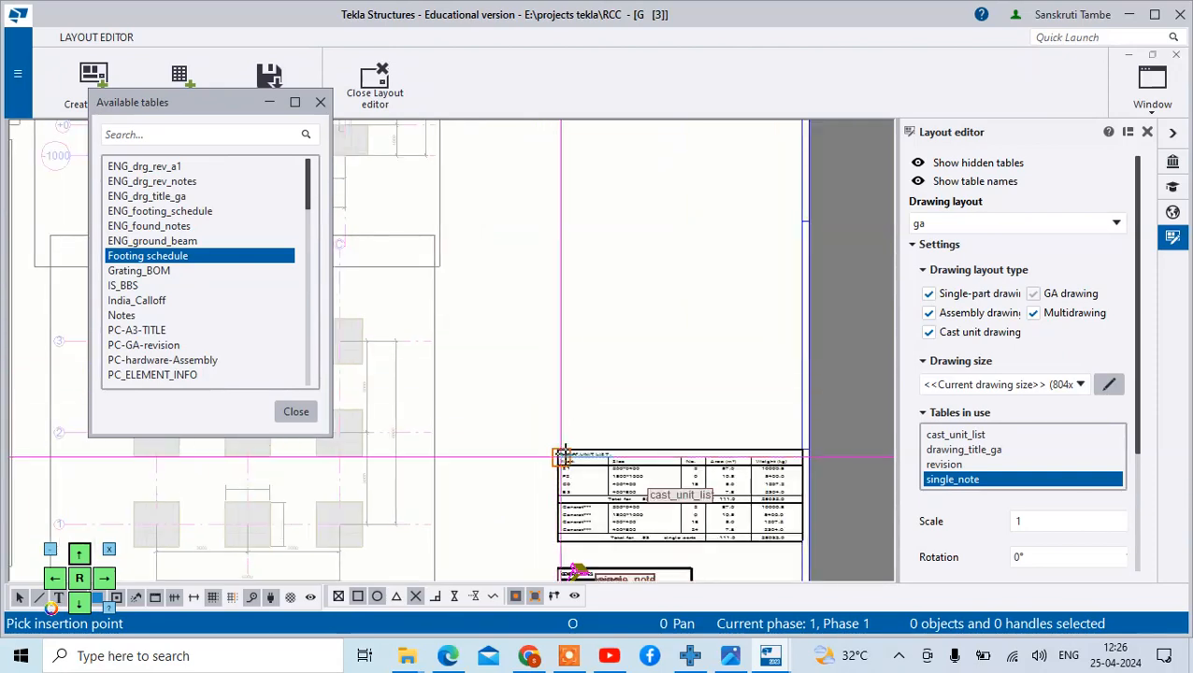
{"action": "scroll", "coordinate": [563, 449], "scroll_direction": "up", "scroll_amount": 2}
{"action": "left_click", "coordinate": [562, 450]}
{"action": "scroll", "coordinate": [641, 465], "scroll_direction": "up", "scroll_amount": 4}
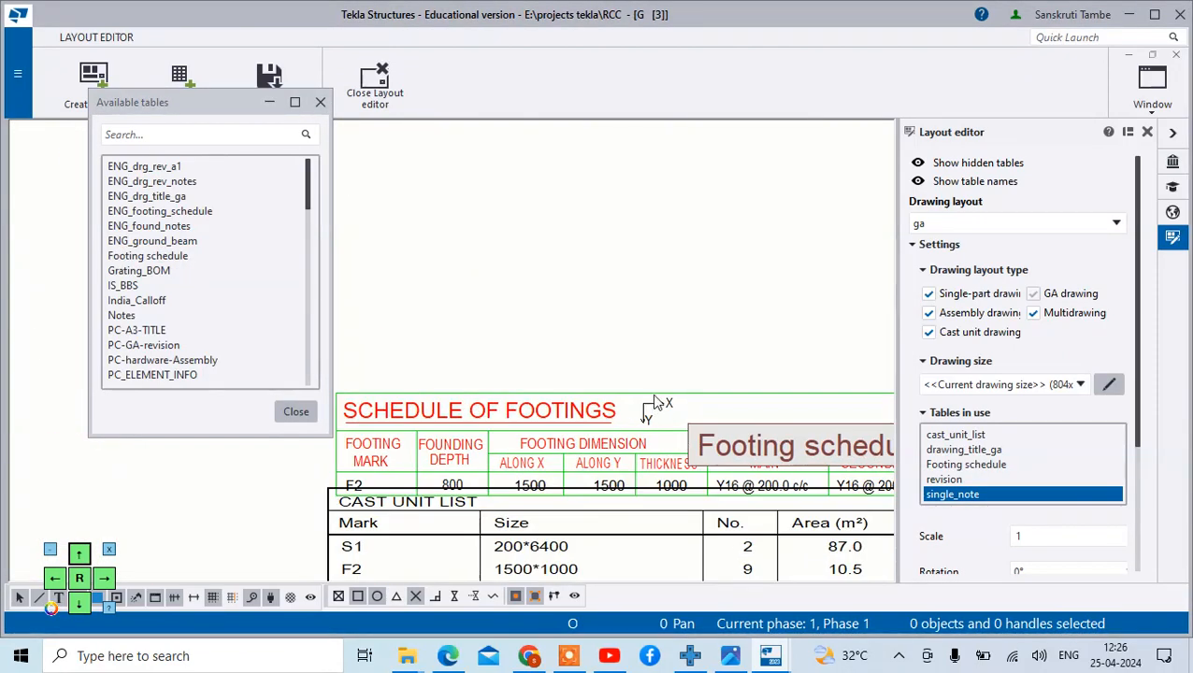
Move the Footing schedule table upward, leaving a gap above the cast unit list
{"action": "left_click", "coordinate": [644, 402]}
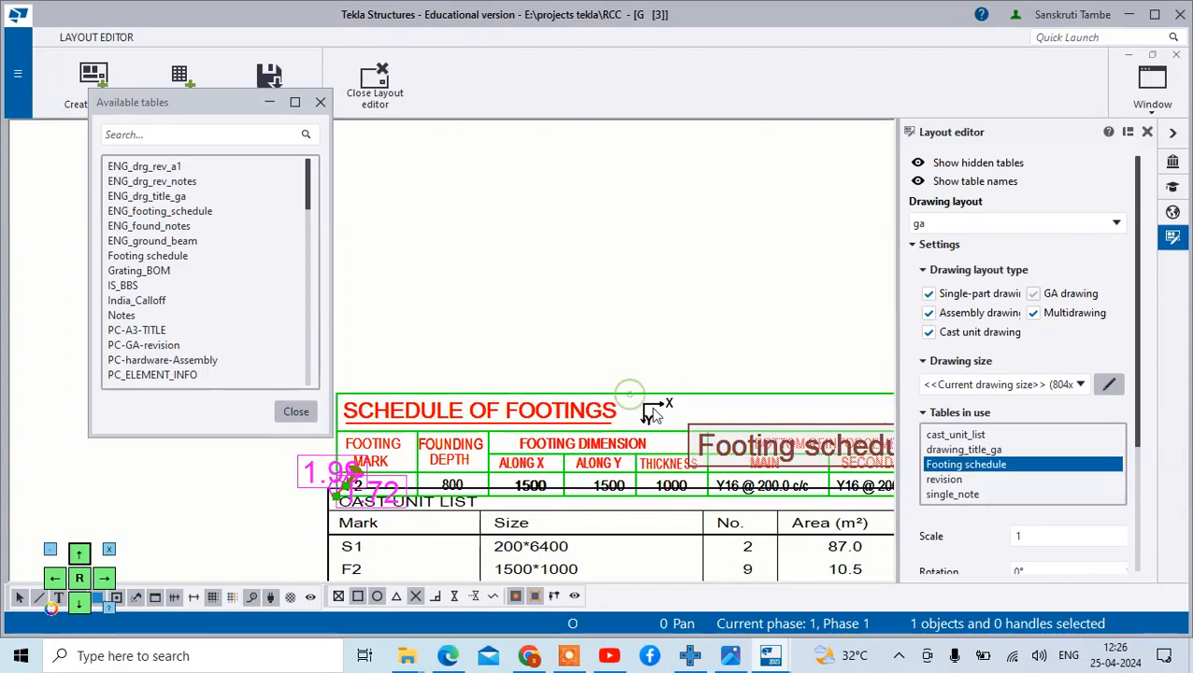
{"action": "scroll", "coordinate": [529, 374], "scroll_direction": "down", "scroll_amount": 1}
{"action": "left_click_drag", "start_coordinate": [389, 452], "coordinate": [375, 307]}
{"action": "left_click", "coordinate": [538, 323]}
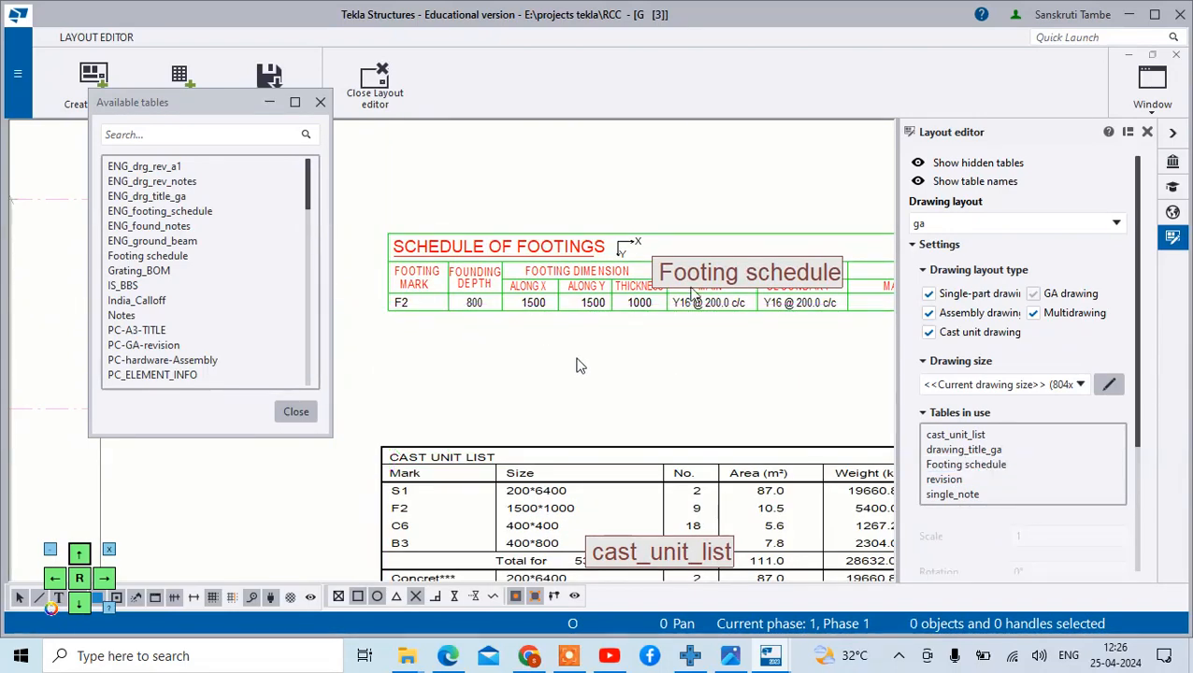
Check the Footing schedule table's width against the sheet border and delete the table from the layout
{"action": "scroll", "coordinate": [624, 236], "scroll_direction": "down", "scroll_amount": 2}
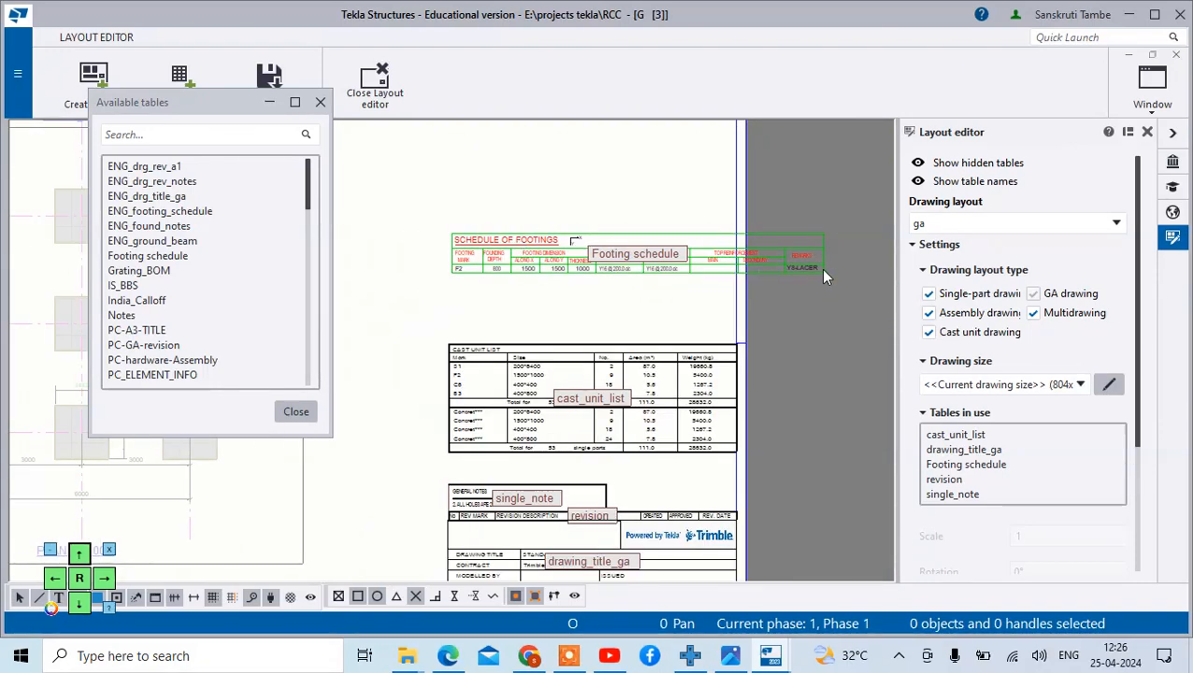
{"action": "left_click", "coordinate": [164, 212]}
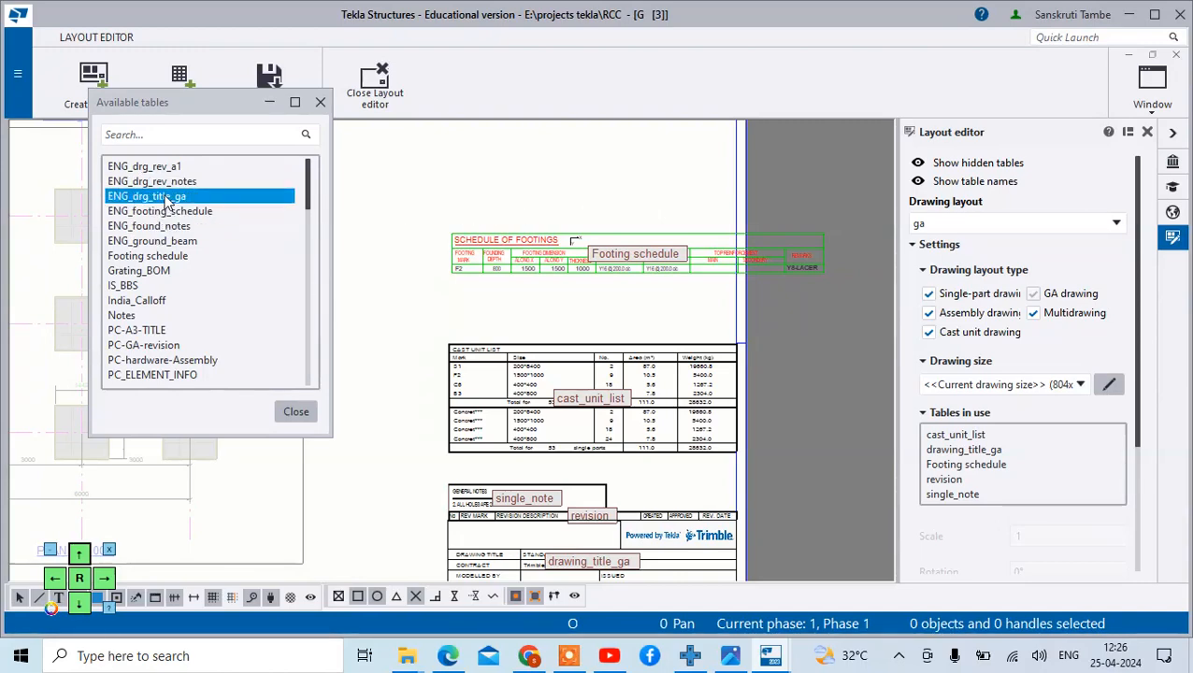
{"action": "left_click", "coordinate": [486, 270]}
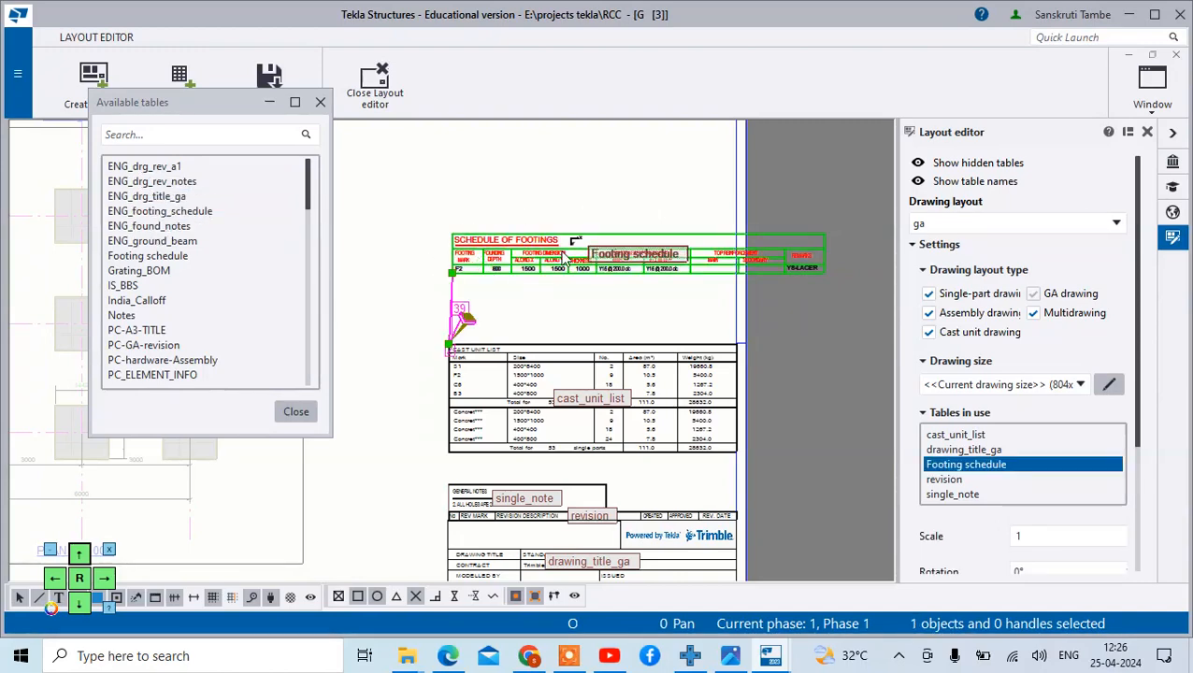
{"action": "key", "text": "Delete"}
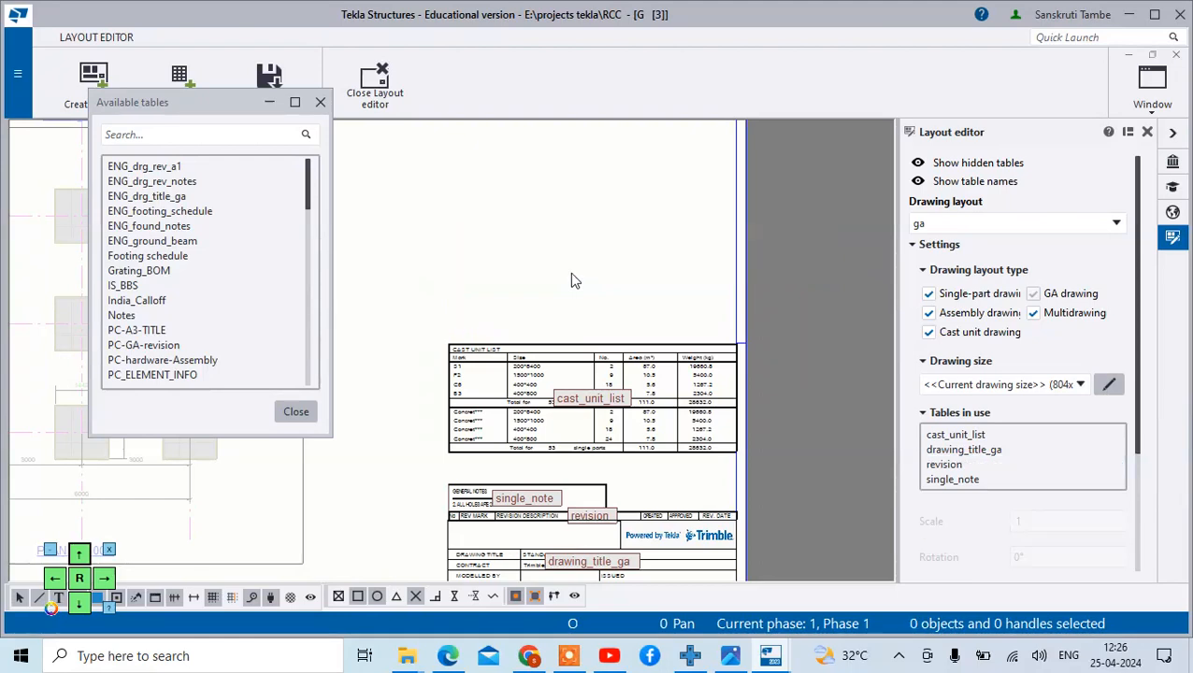
Try the Reference Drawing table at the upper-left corner of the cast unit list and remove it again
{"action": "scroll", "coordinate": [173, 265], "scroll_direction": "down", "scroll_amount": 1}
{"action": "scroll", "coordinate": [171, 261], "scroll_direction": "down", "scroll_amount": 4}
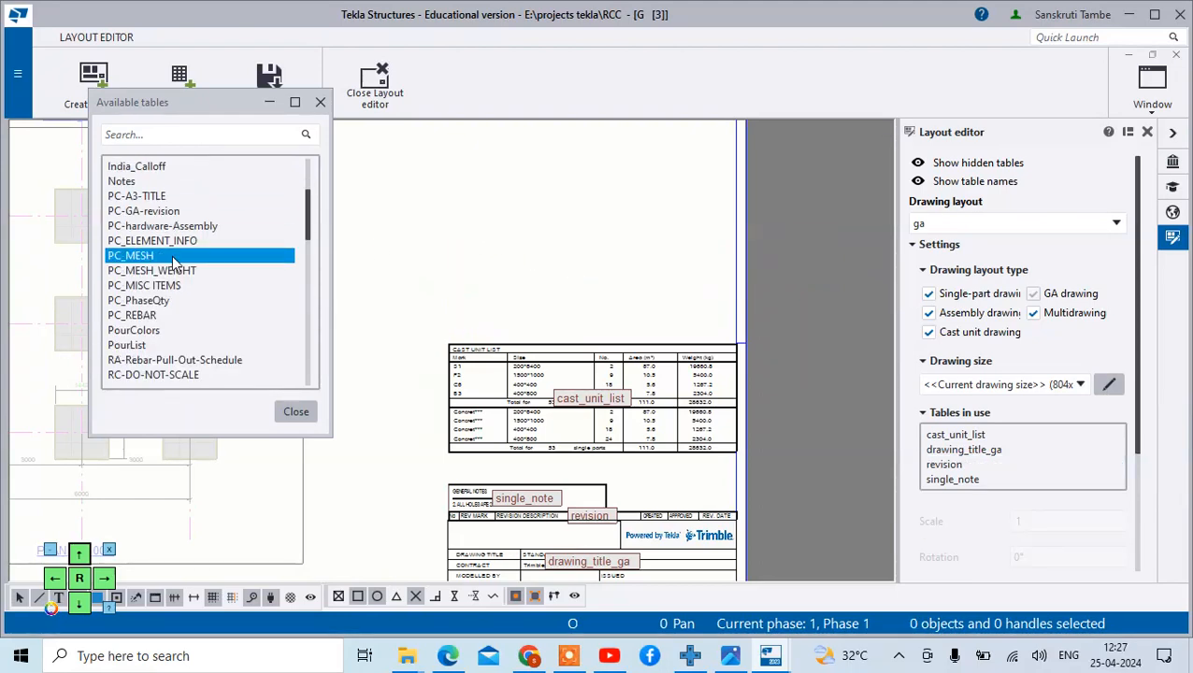
{"action": "scroll", "coordinate": [173, 264], "scroll_direction": "down", "scroll_amount": 4}
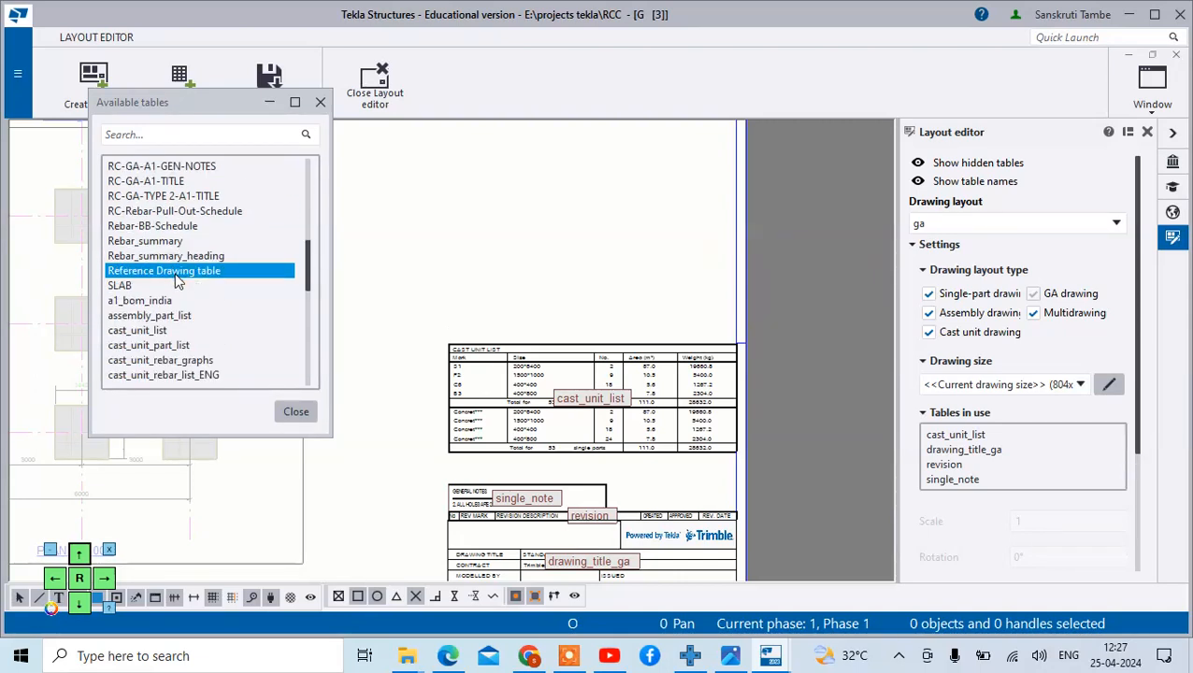
{"action": "double_click", "coordinate": [178, 272]}
{"action": "left_click", "coordinate": [458, 296]}
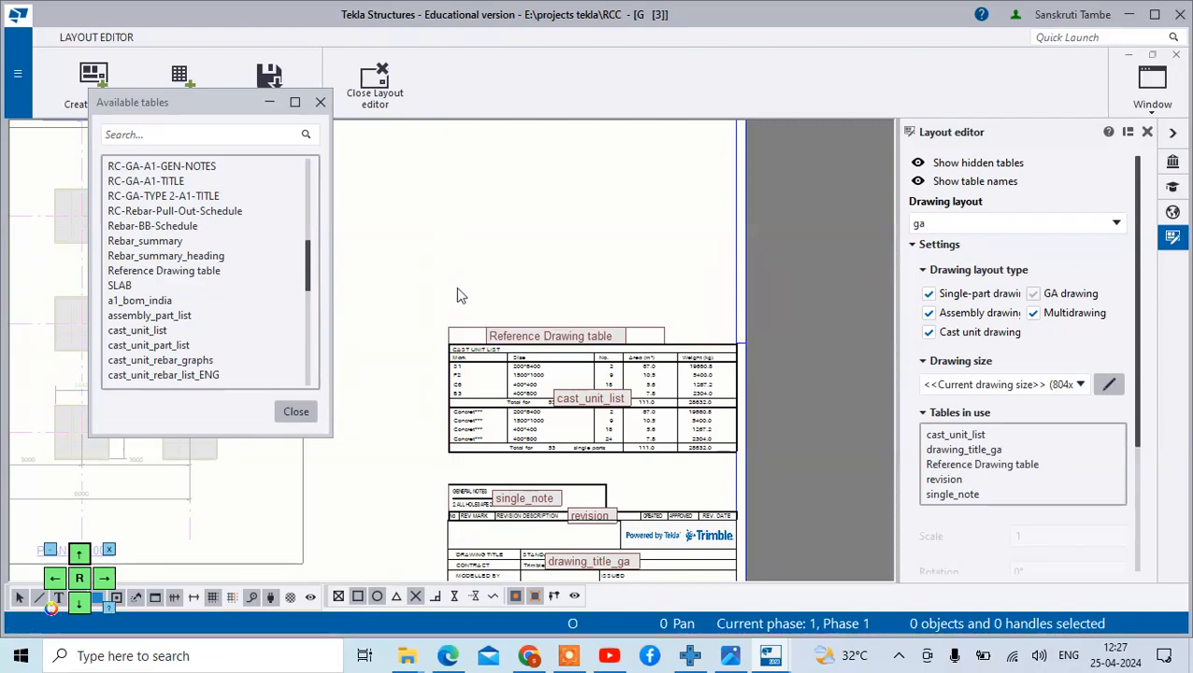
{"action": "left_click", "coordinate": [489, 332]}
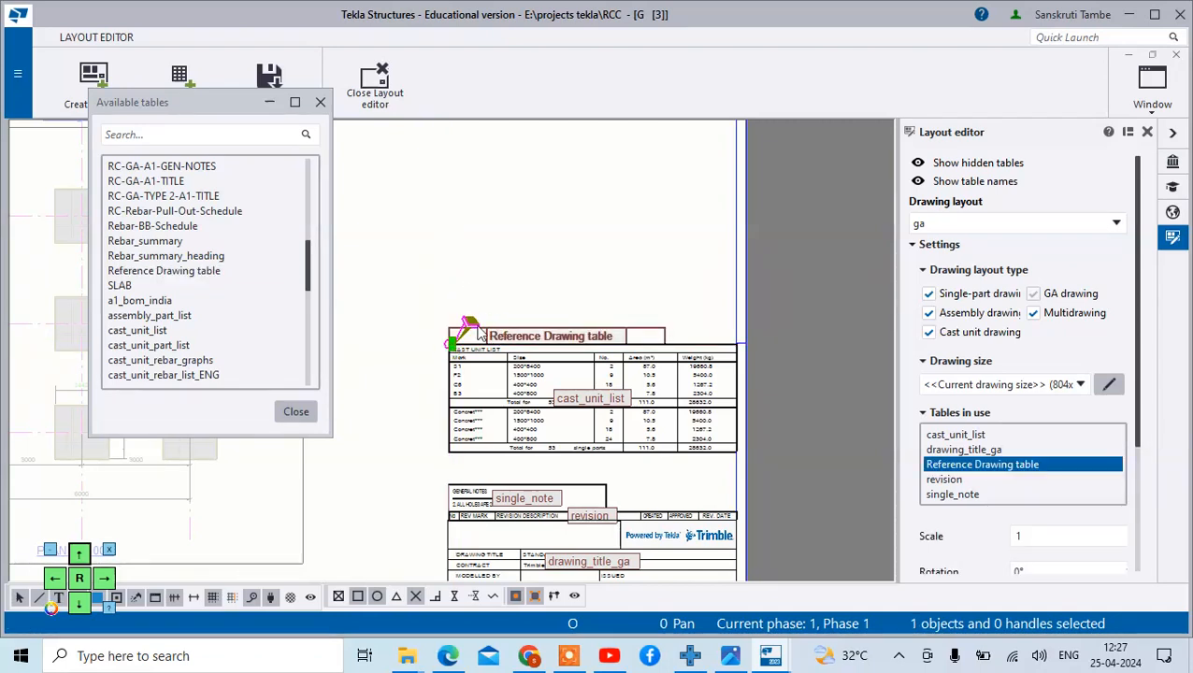
{"action": "key", "text": "Delete"}
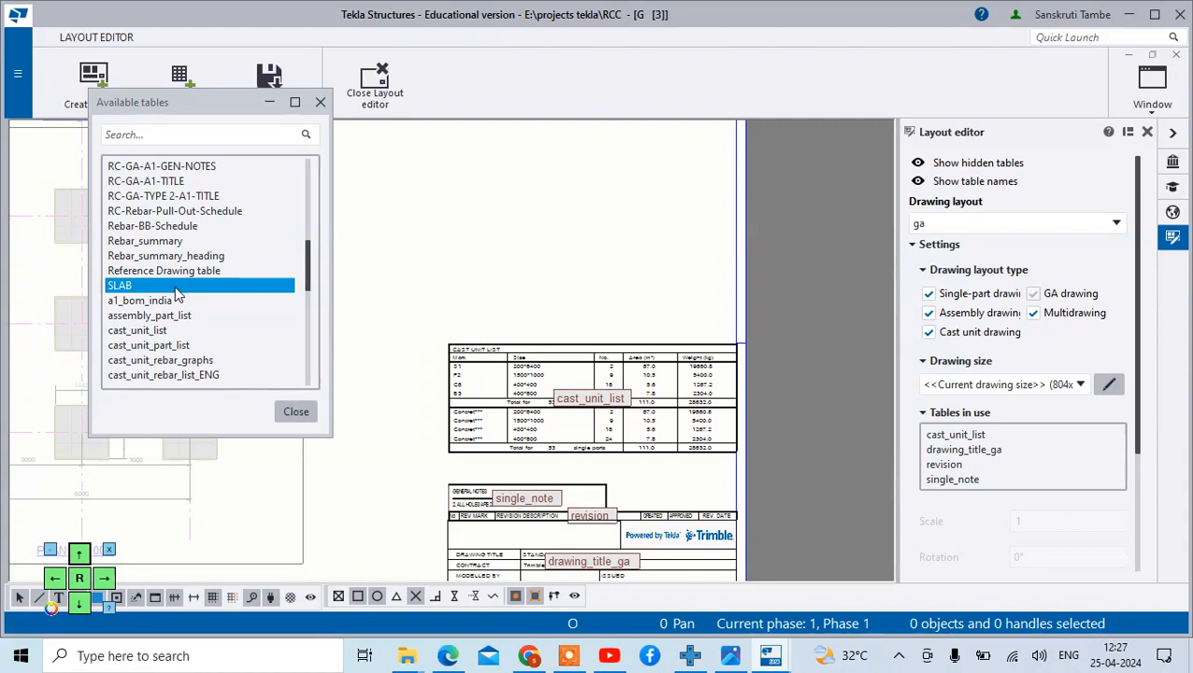
Look through the remaining available tables for another suitable one, and close the list
{"action": "scroll", "coordinate": [178, 296], "scroll_direction": "down", "scroll_amount": 1}
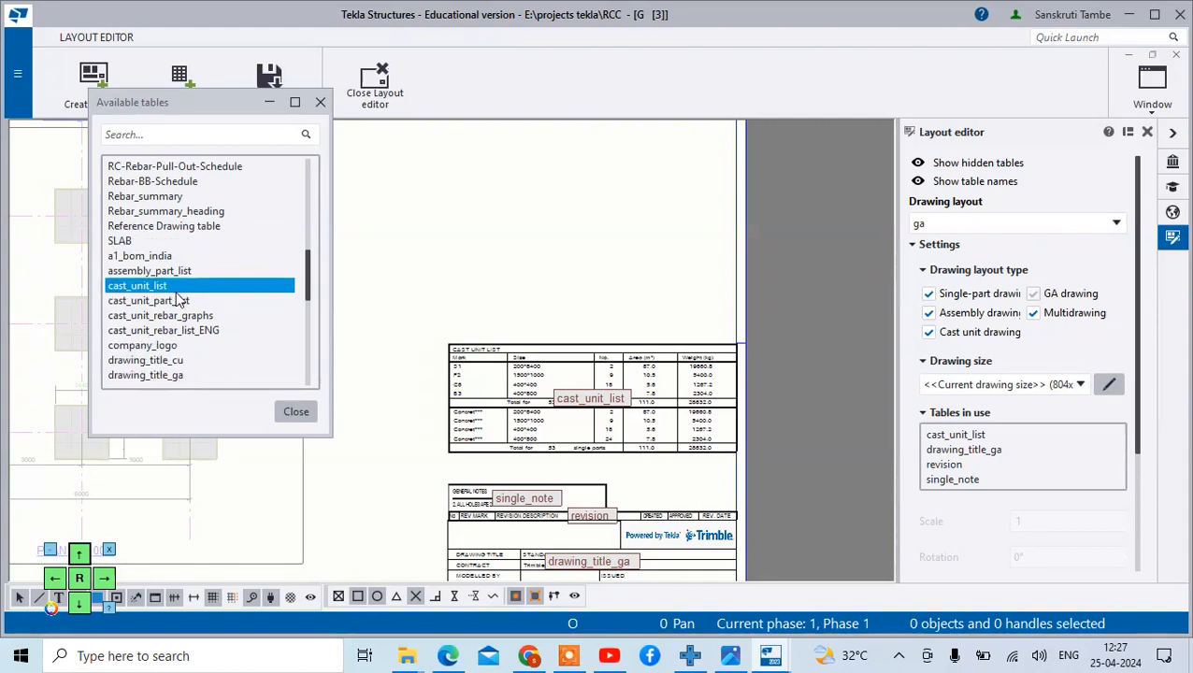
{"action": "scroll", "coordinate": [178, 297], "scroll_direction": "down", "scroll_amount": 1}
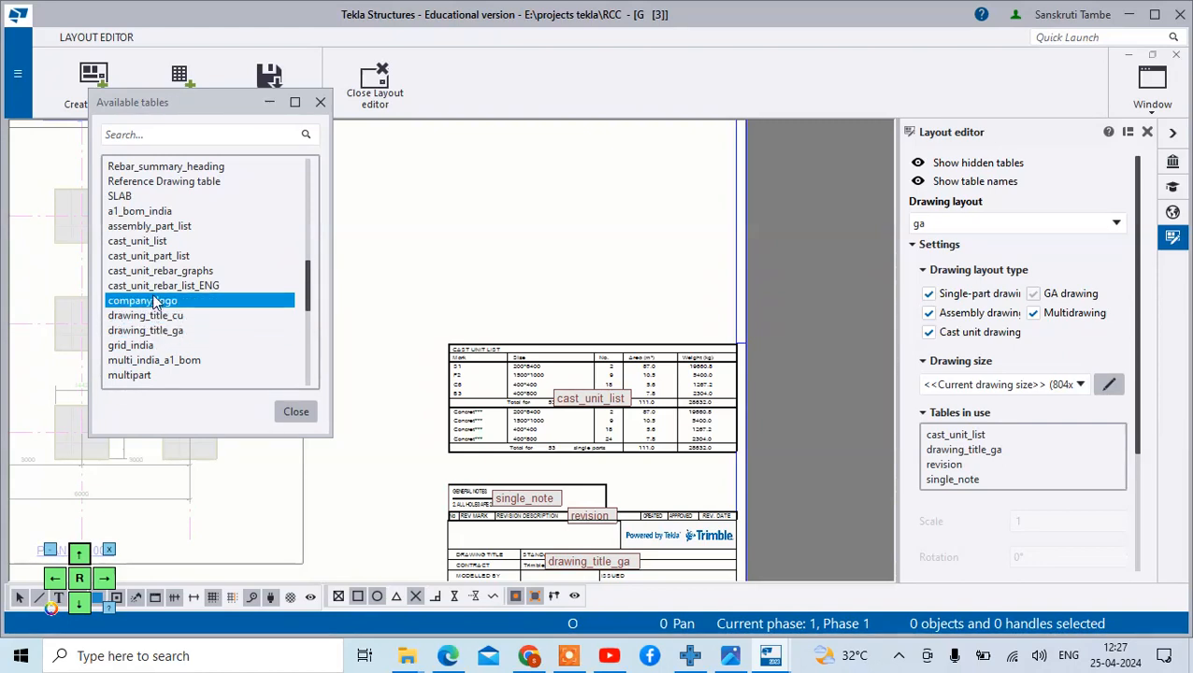
{"action": "scroll", "coordinate": [157, 332], "scroll_direction": "down", "scroll_amount": 1}
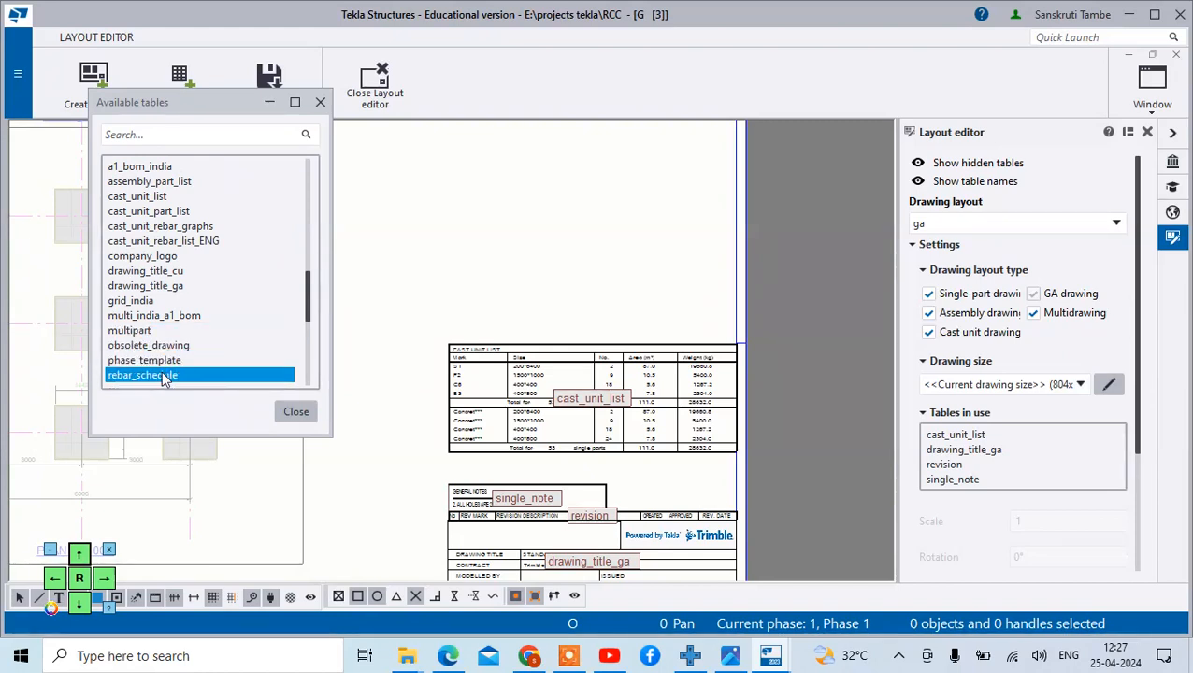
{"action": "scroll", "coordinate": [163, 376], "scroll_direction": "down", "scroll_amount": 1}
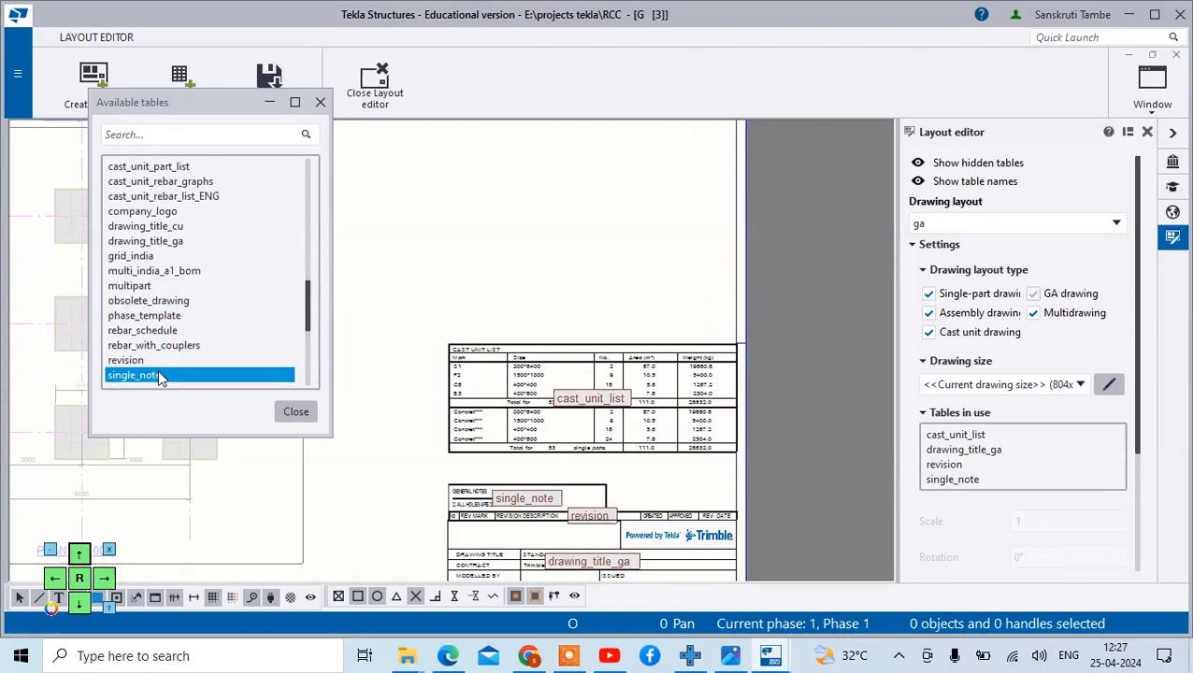
{"action": "scroll", "coordinate": [159, 375], "scroll_direction": "down", "scroll_amount": 1}
{"action": "scroll", "coordinate": [161, 365], "scroll_direction": "down", "scroll_amount": 1}
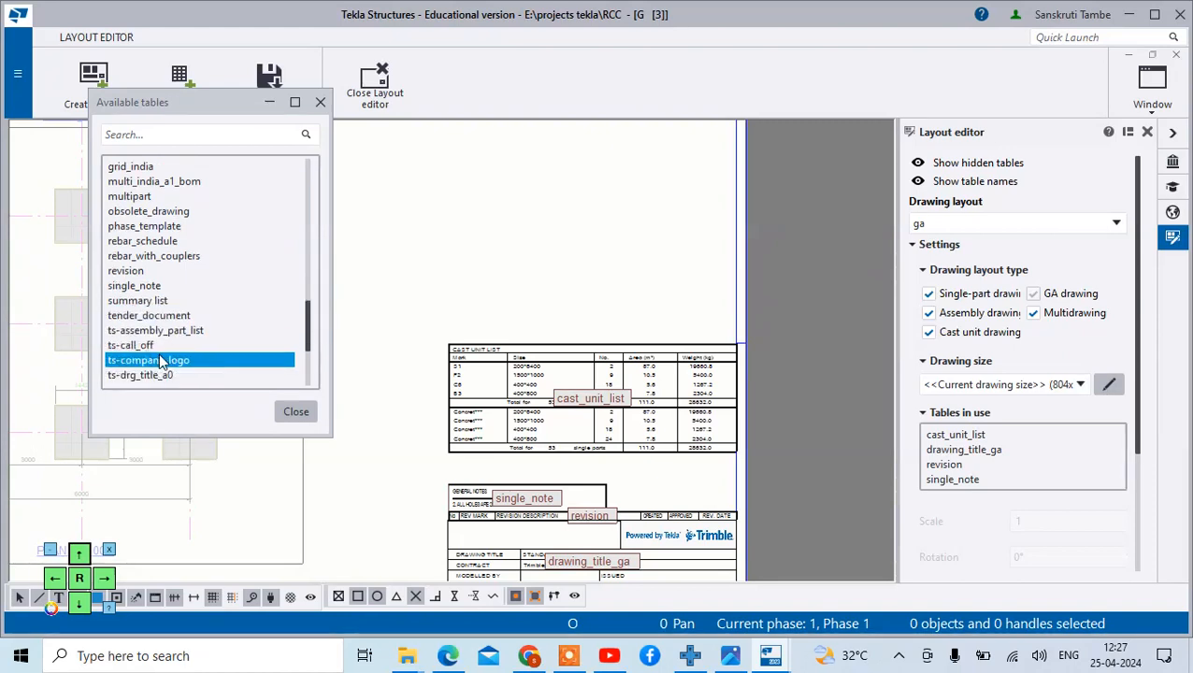
{"action": "scroll", "coordinate": [164, 371], "scroll_direction": "down", "scroll_amount": 1}
{"action": "scroll", "coordinate": [164, 371], "scroll_direction": "down", "scroll_amount": 1}
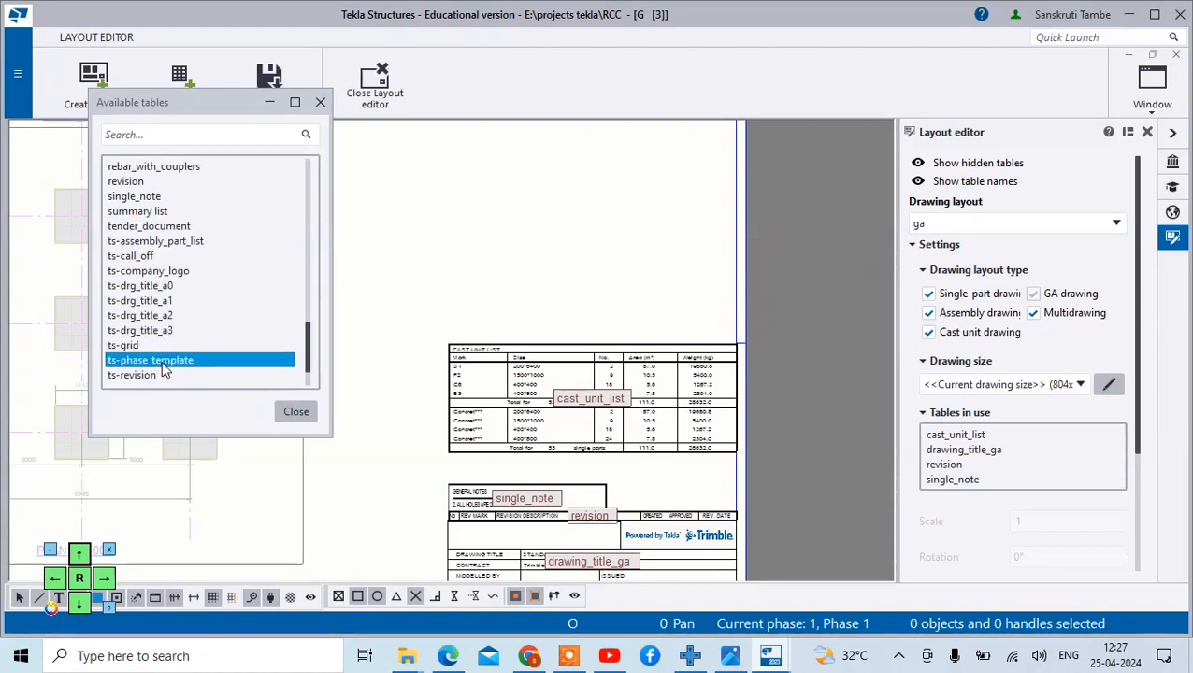
{"action": "scroll", "coordinate": [163, 372], "scroll_direction": "down", "scroll_amount": 1}
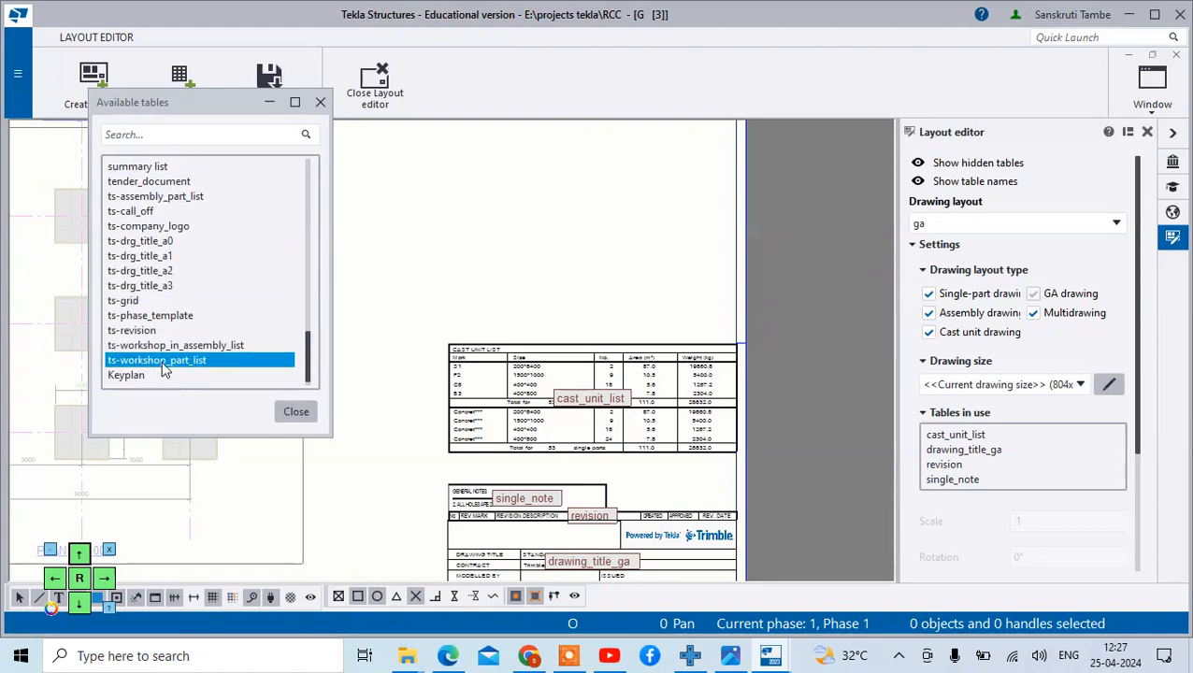
{"action": "scroll", "coordinate": [164, 371], "scroll_direction": "down", "scroll_amount": 1}
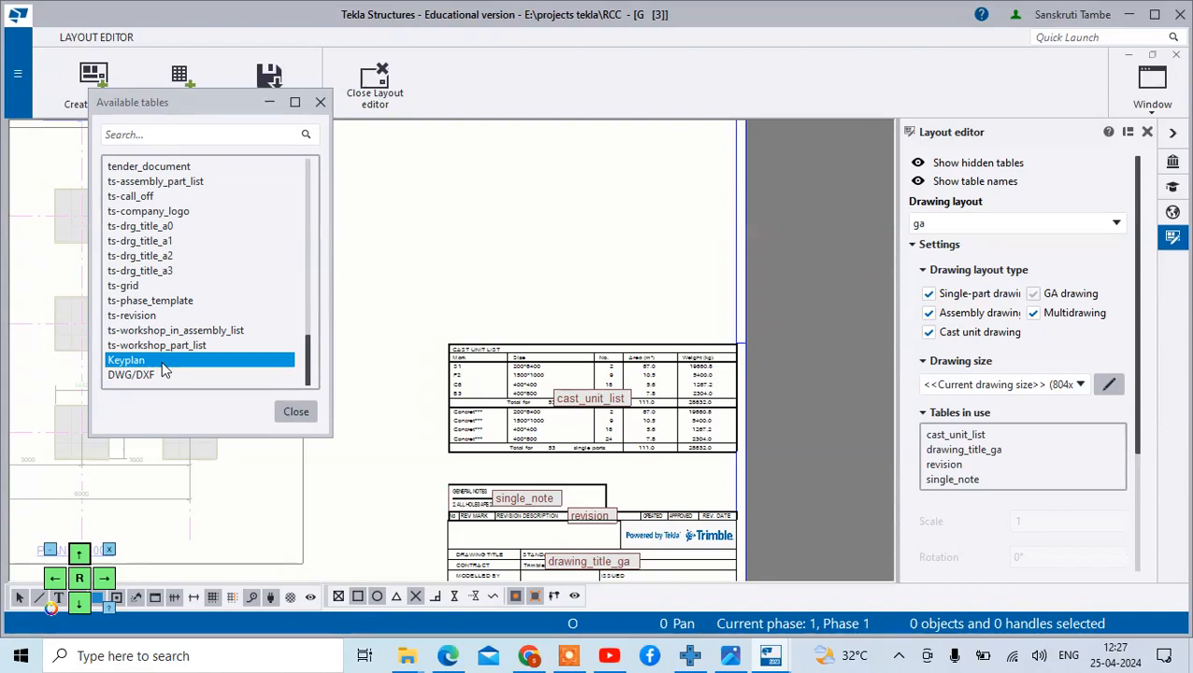
{"action": "scroll", "coordinate": [164, 369], "scroll_direction": "up", "scroll_amount": 5}
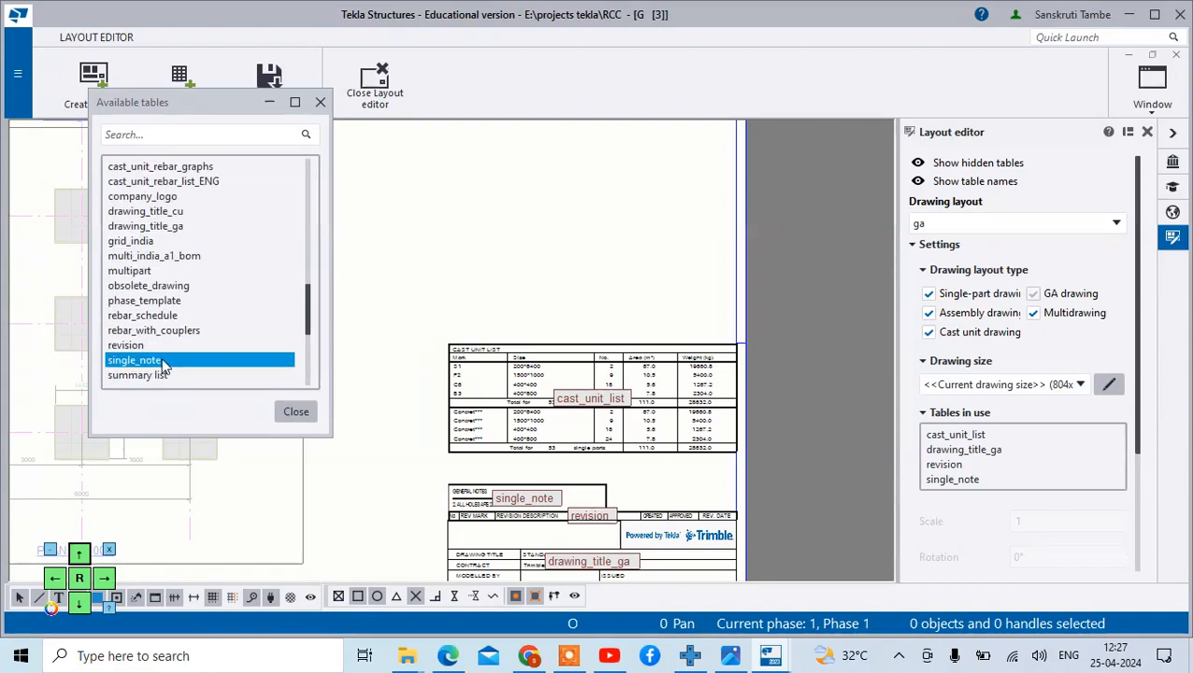
{"action": "scroll", "coordinate": [164, 365], "scroll_direction": "up", "scroll_amount": 10}
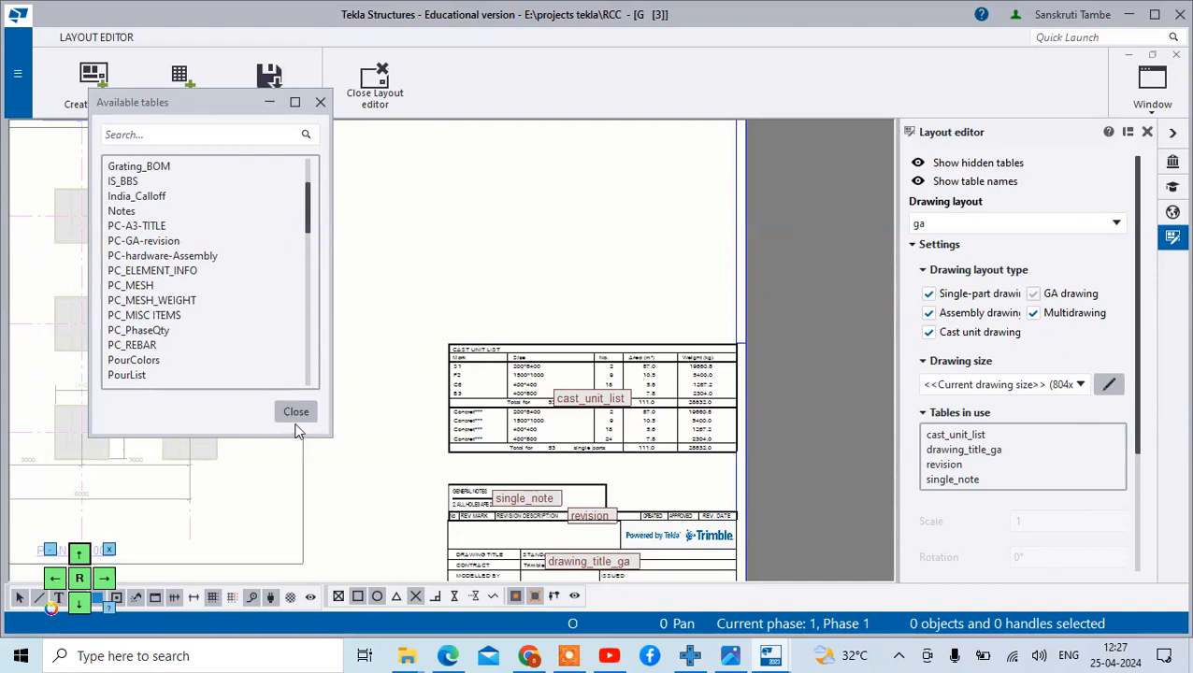
{"action": "left_click", "coordinate": [295, 414]}
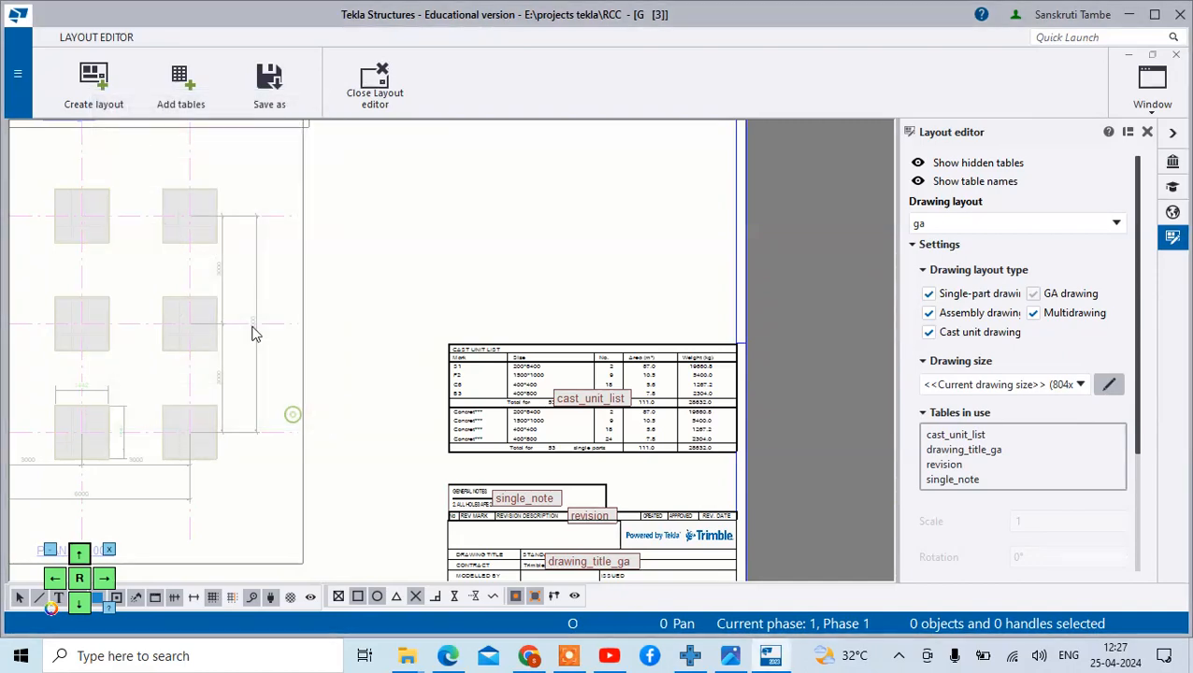
Close the layout editor, saving the layout under the name ga
{"action": "left_click", "coordinate": [369, 91]}
{"action": "left_click", "coordinate": [541, 330]}
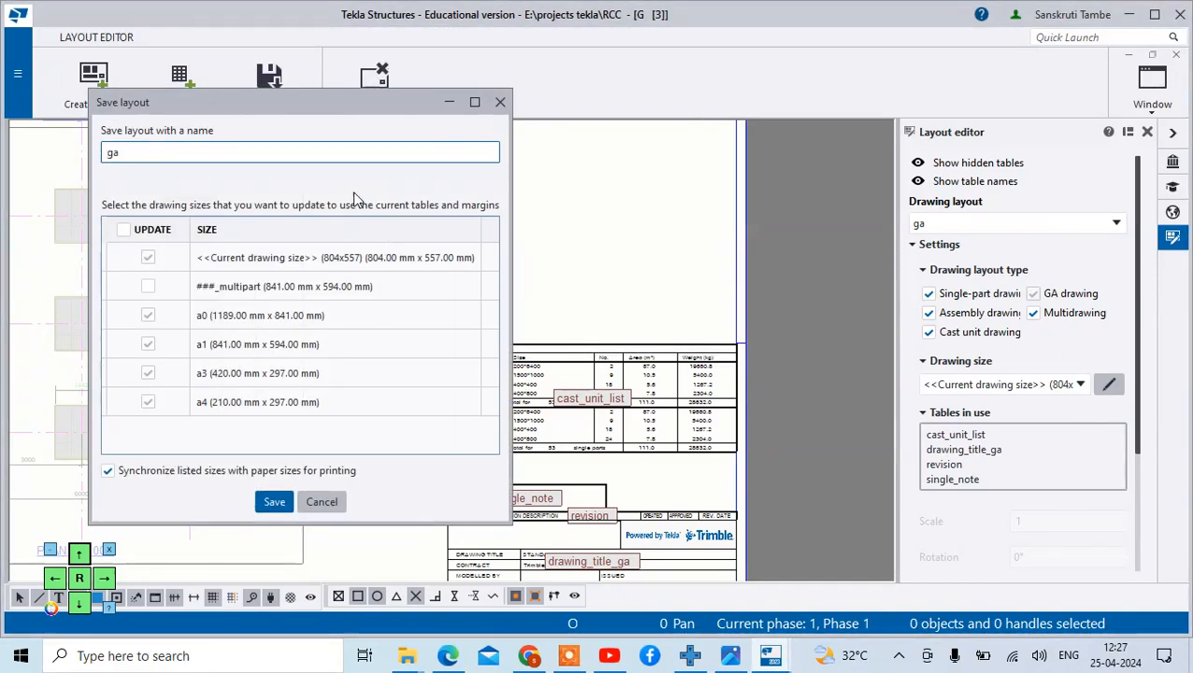
{"action": "left_click", "coordinate": [274, 502]}
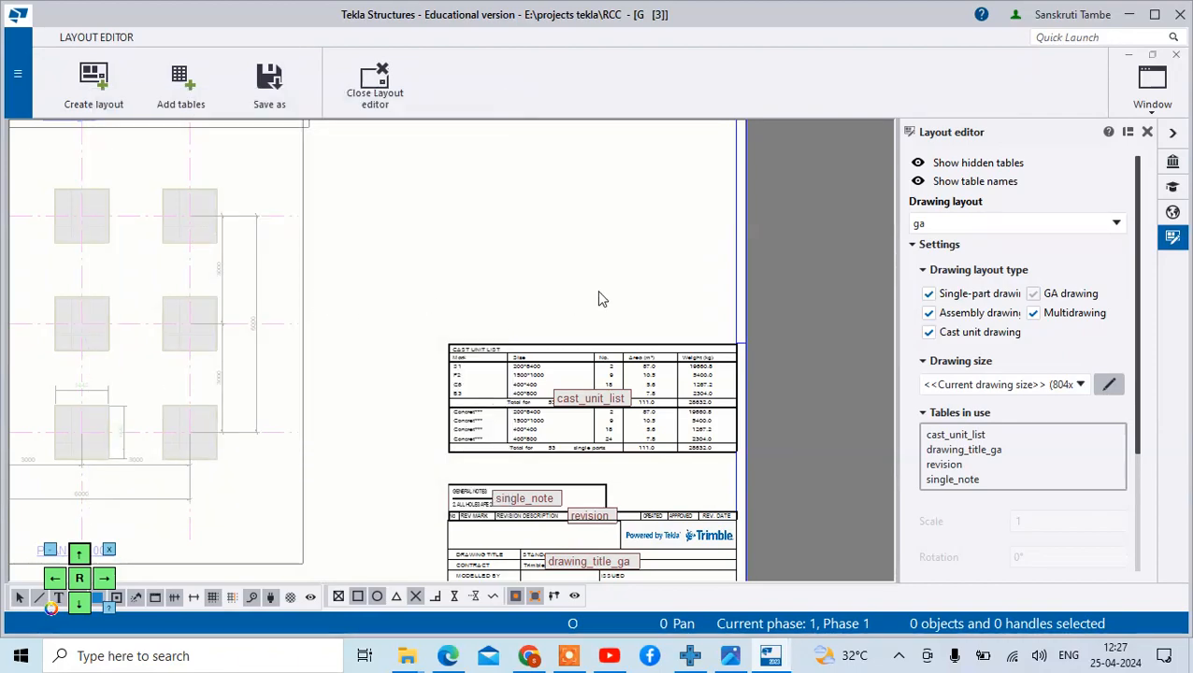
Check the tables and views on the drawing sheet, and close the drawing keeping its changes
{"action": "scroll", "coordinate": [596, 298], "scroll_direction": "down", "scroll_amount": 6}
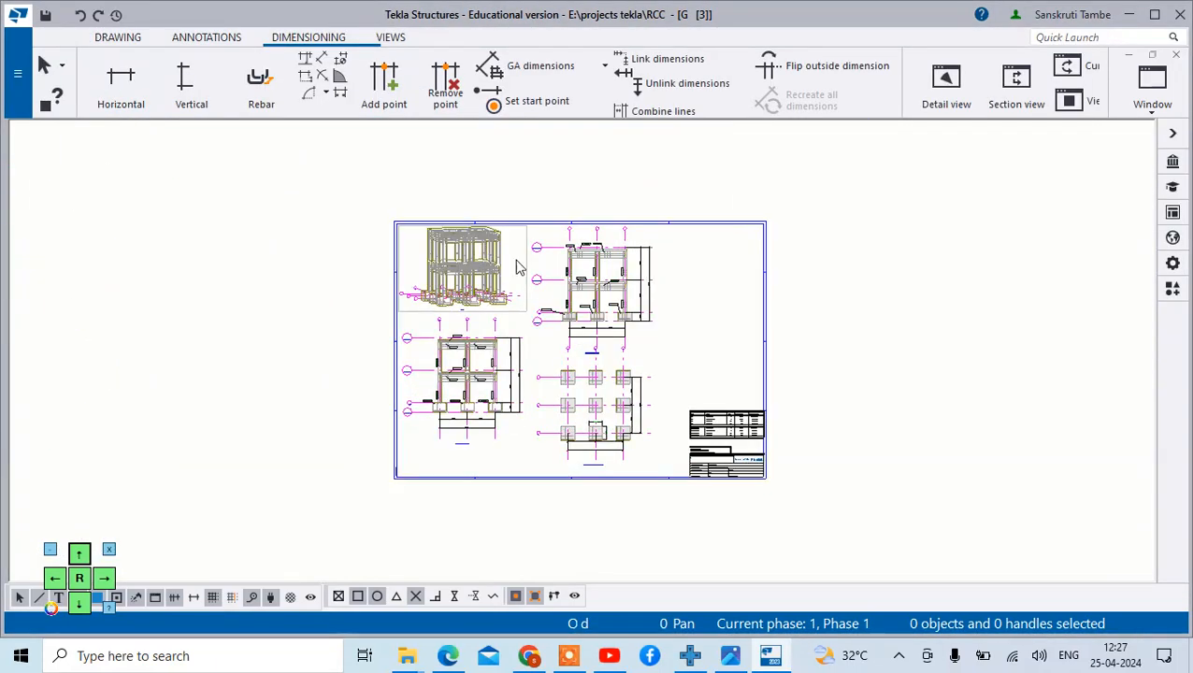
{"action": "scroll", "coordinate": [582, 272], "scroll_direction": "up", "scroll_amount": 6}
{"action": "scroll", "coordinate": [554, 267], "scroll_direction": "down", "scroll_amount": 4}
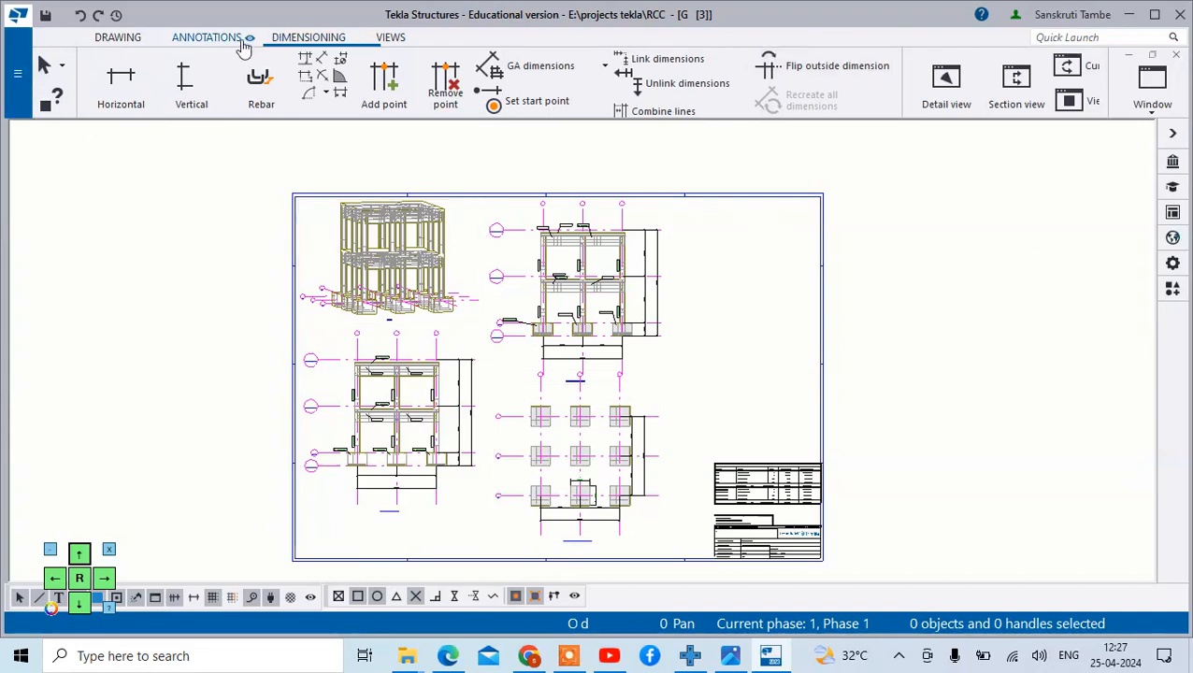
{"action": "left_click", "coordinate": [1177, 54]}
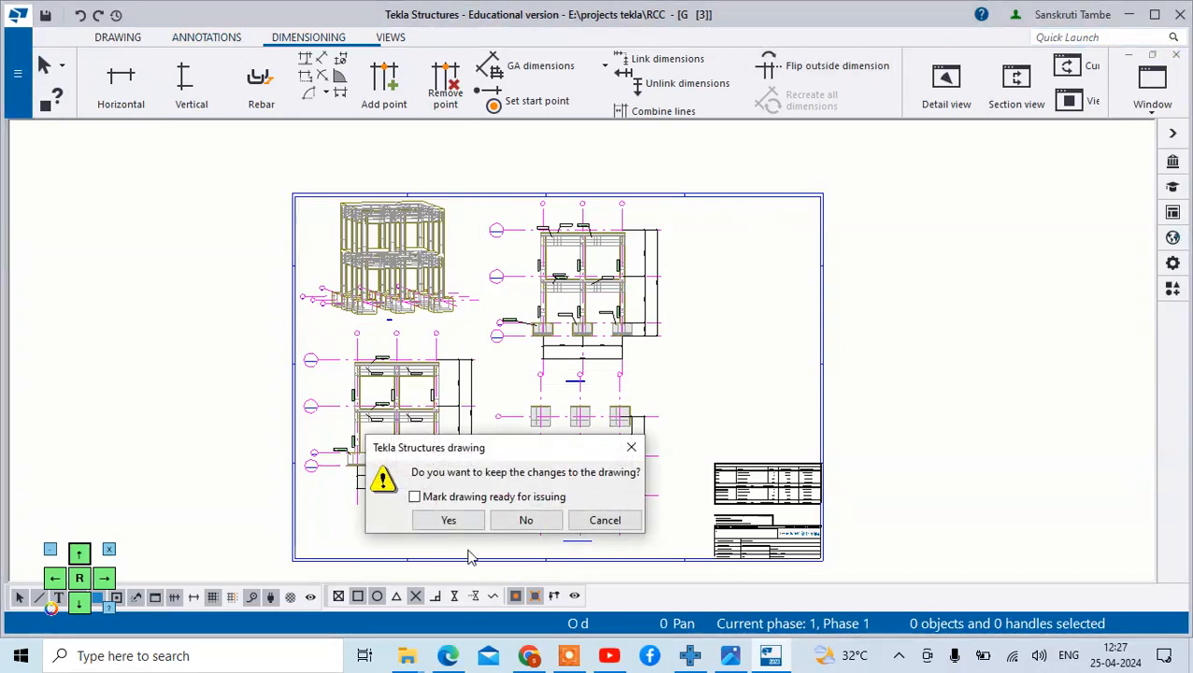
{"action": "left_click", "coordinate": [449, 520]}
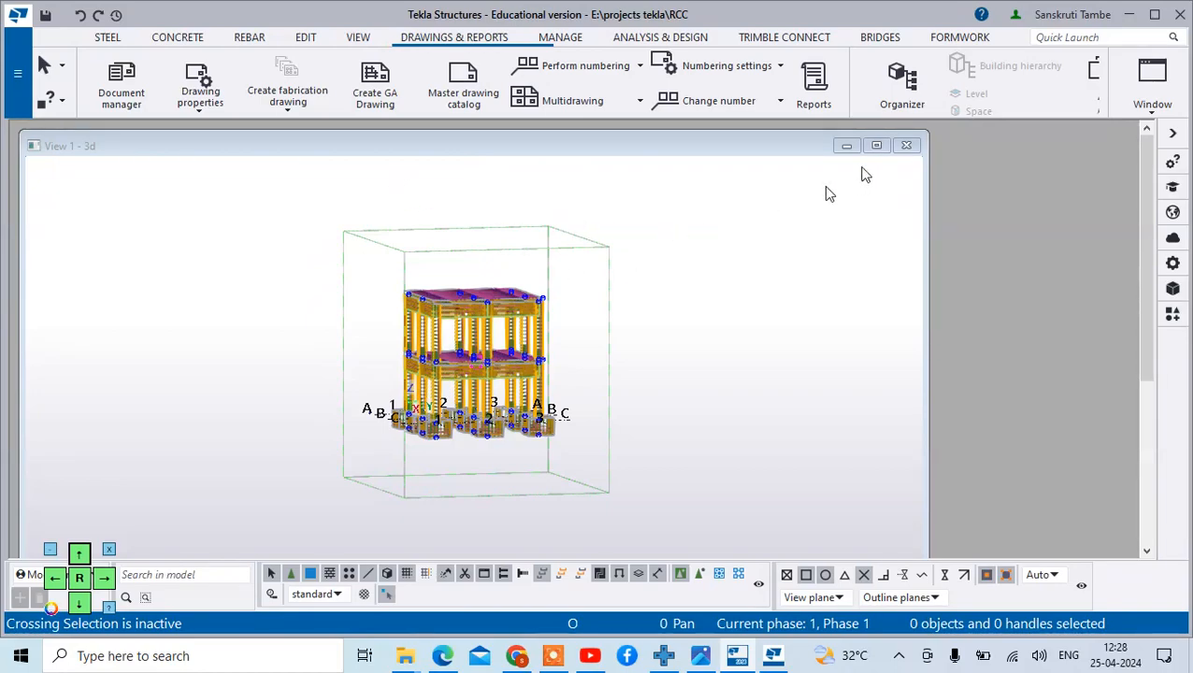
Maximize the 3D model view and frame the whole building
{"action": "left_click", "coordinate": [876, 145]}
{"action": "scroll", "coordinate": [613, 205], "scroll_direction": "up", "scroll_amount": 2}
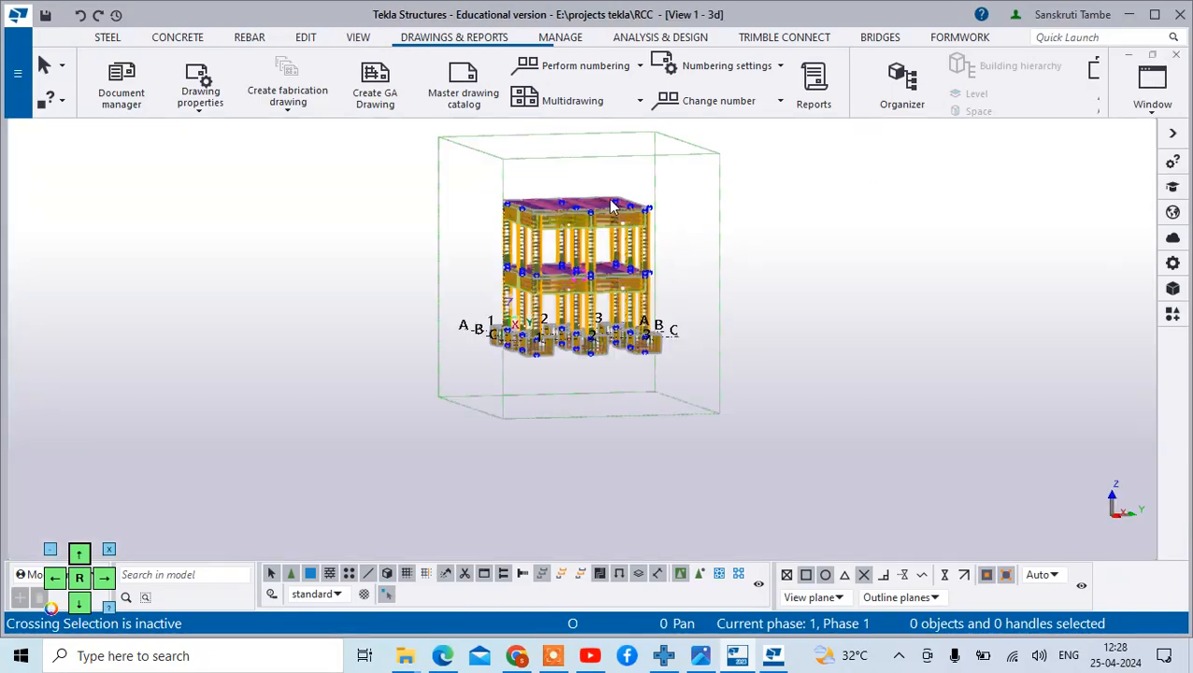
{"action": "scroll", "coordinate": [608, 198], "scroll_direction": "up", "scroll_amount": 5}
{"action": "scroll", "coordinate": [608, 198], "scroll_direction": "down", "scroll_amount": 2}
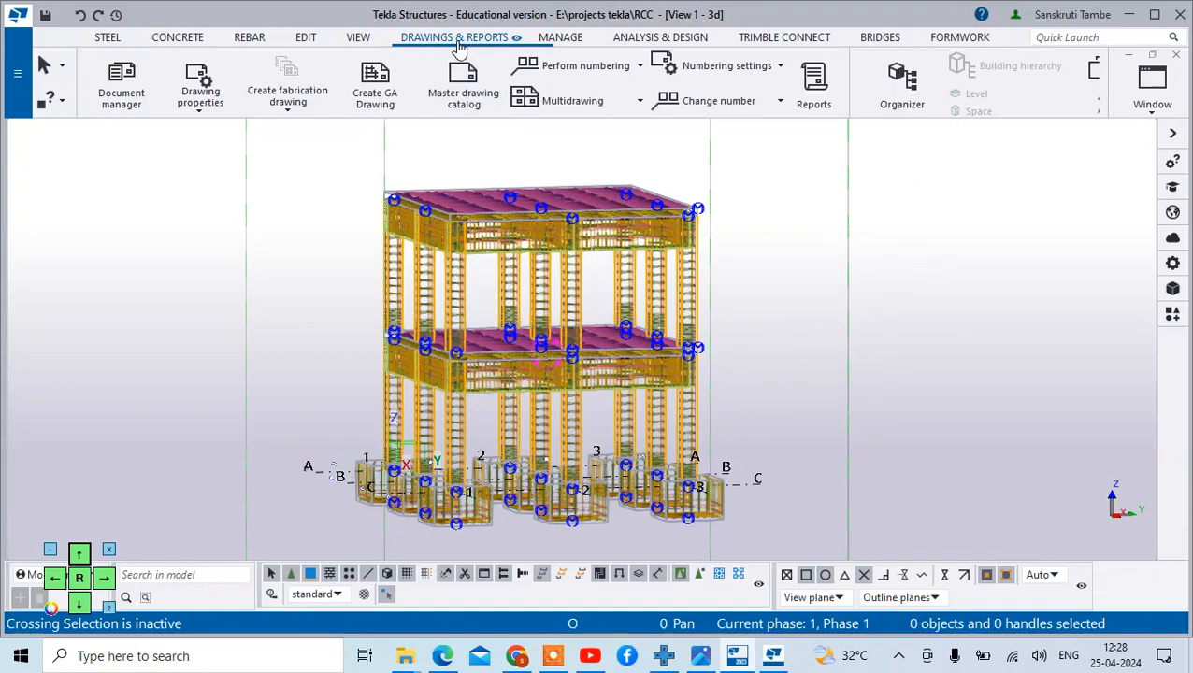
Create a report from all model objects using the C_Cast_Unit_Bill_of_Material template
{"action": "left_click", "coordinate": [810, 99]}
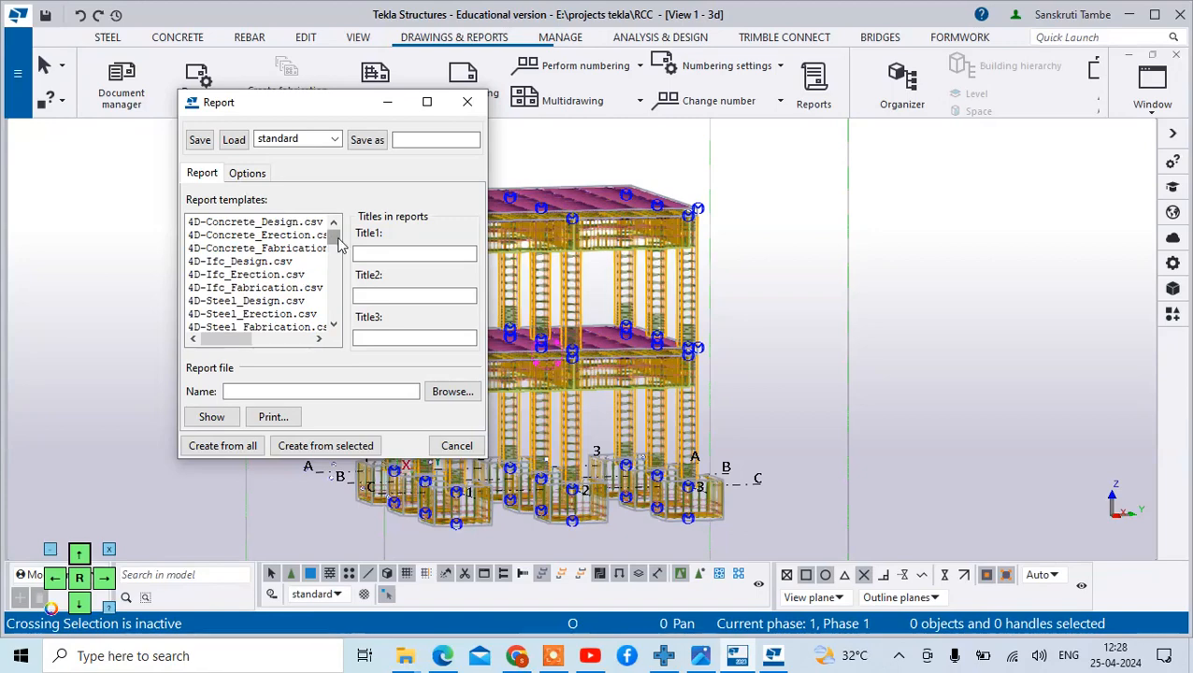
{"action": "left_click_drag", "start_coordinate": [339, 238], "coordinate": [332, 259]}
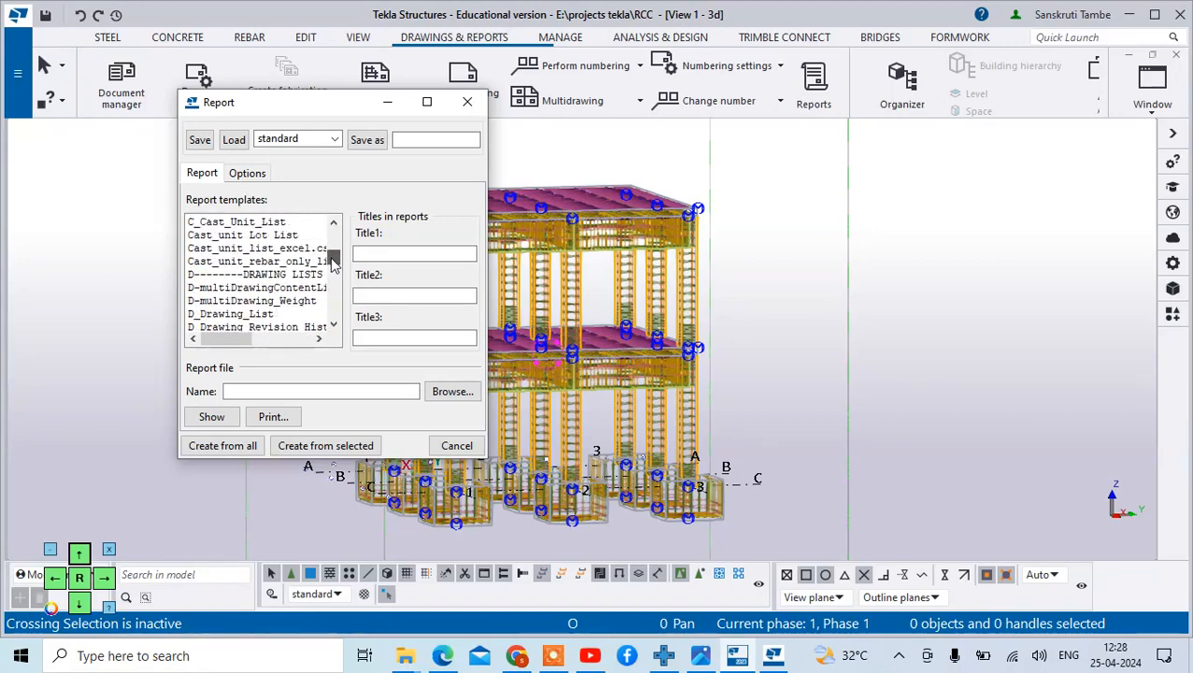
{"action": "scroll", "coordinate": [247, 260], "scroll_direction": "up", "scroll_amount": 1}
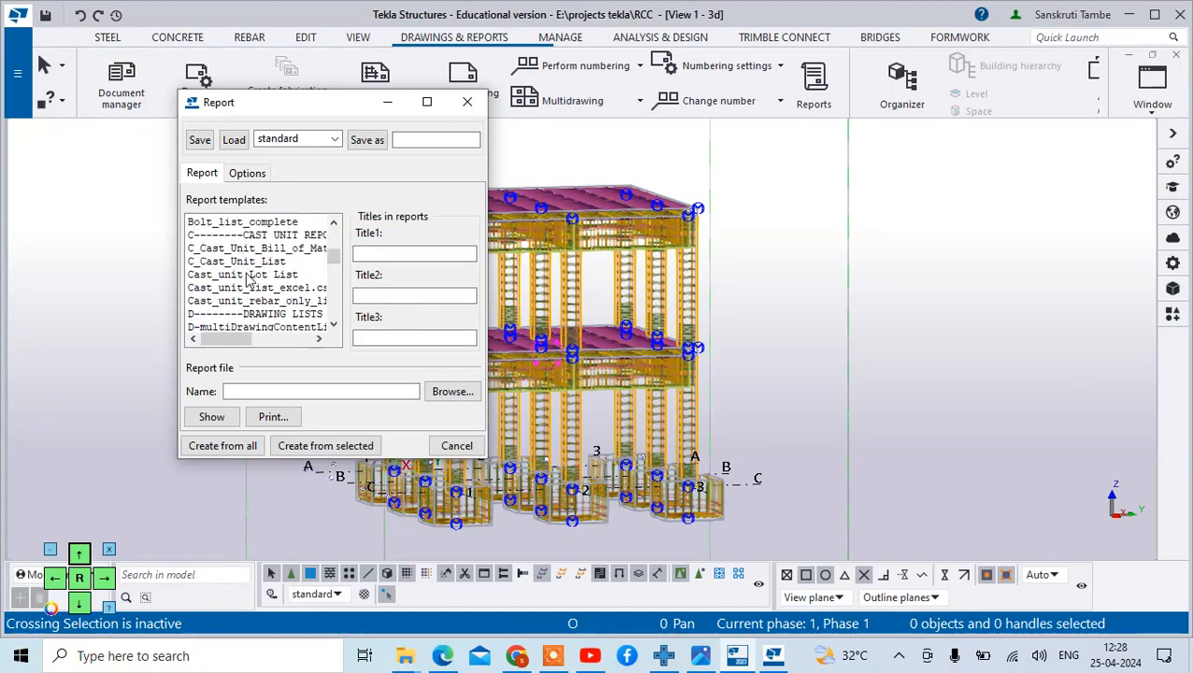
{"action": "left_click", "coordinate": [243, 263]}
{"action": "left_click", "coordinate": [240, 250]}
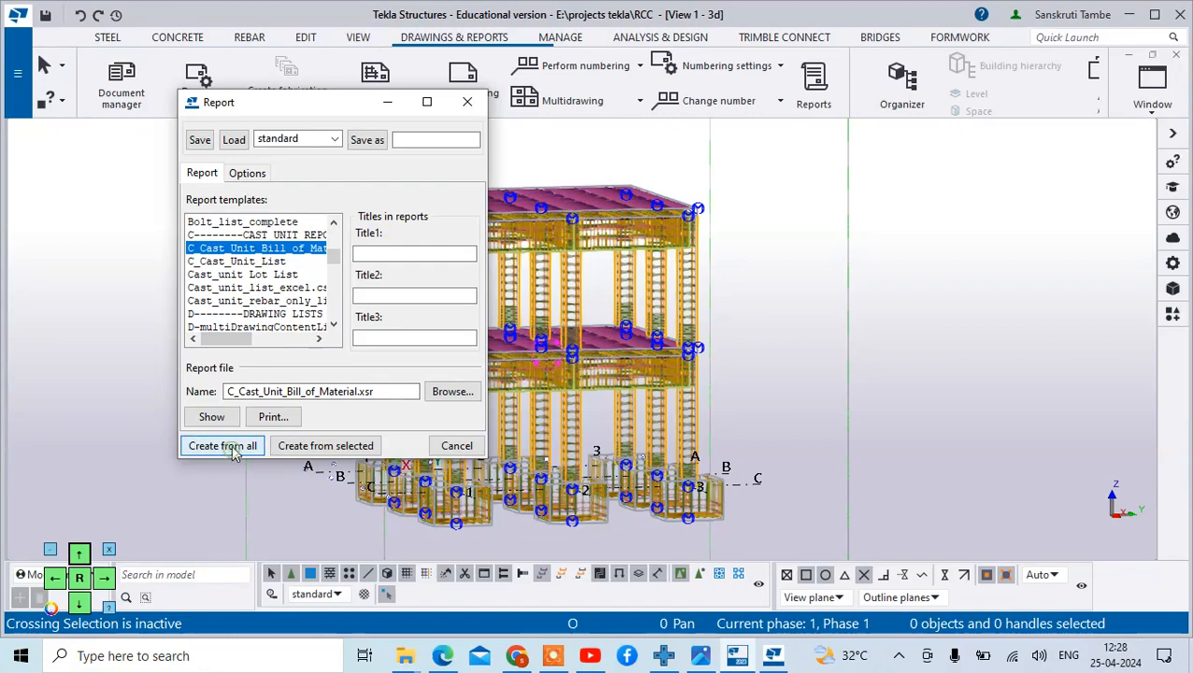
{"action": "left_click", "coordinate": [222, 446]}
Examine the reinforcing bars and weights of each cast unit in the full-size bill of material, and close the report
{"action": "left_click", "coordinate": [598, 209]}
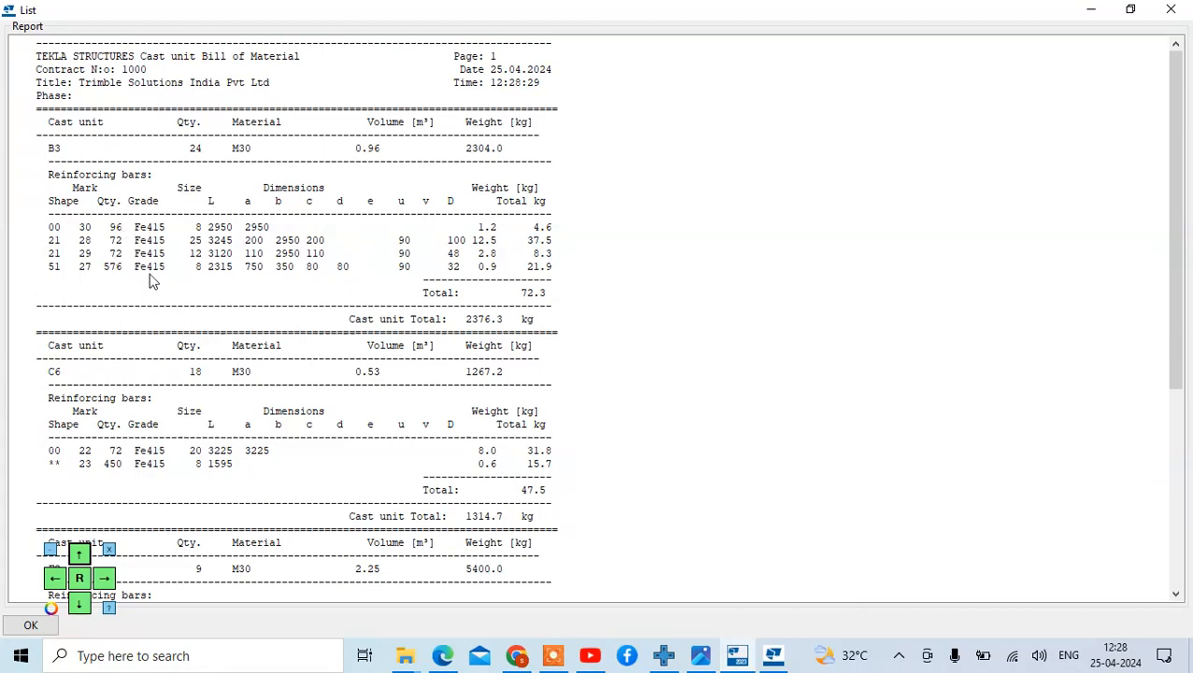
{"action": "scroll", "coordinate": [276, 357], "scroll_direction": "down", "scroll_amount": 1}
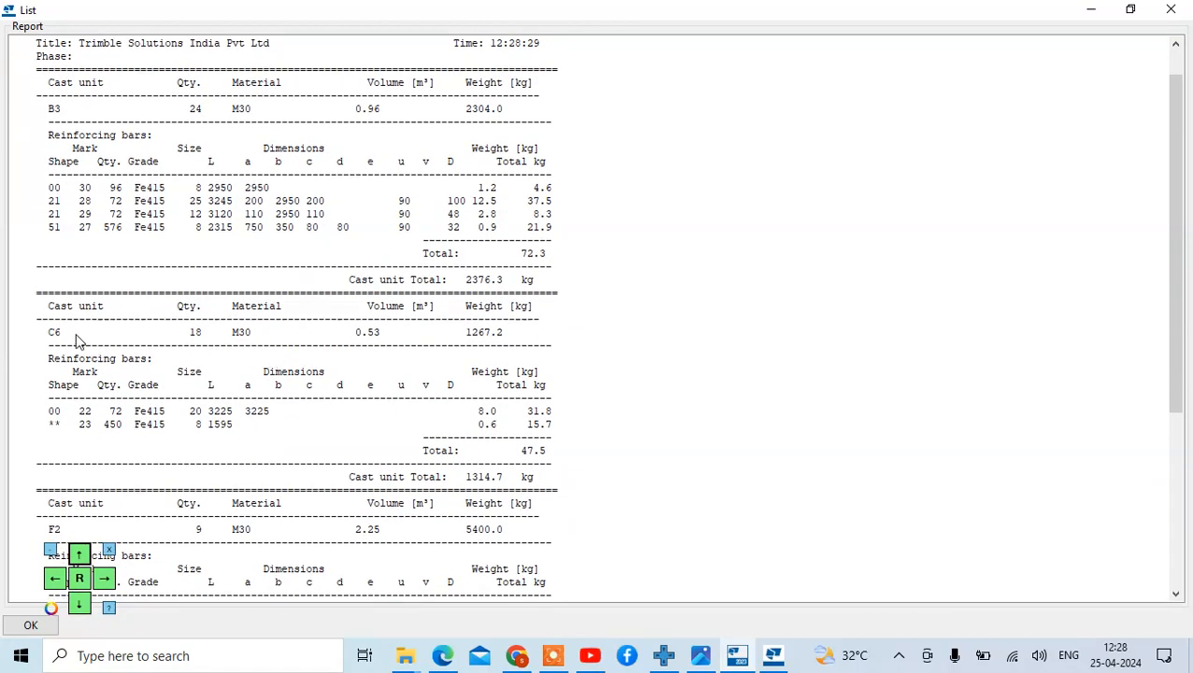
{"action": "scroll", "coordinate": [126, 384], "scroll_direction": "down", "scroll_amount": 2}
{"action": "scroll", "coordinate": [53, 450], "scroll_direction": "down", "scroll_amount": 5}
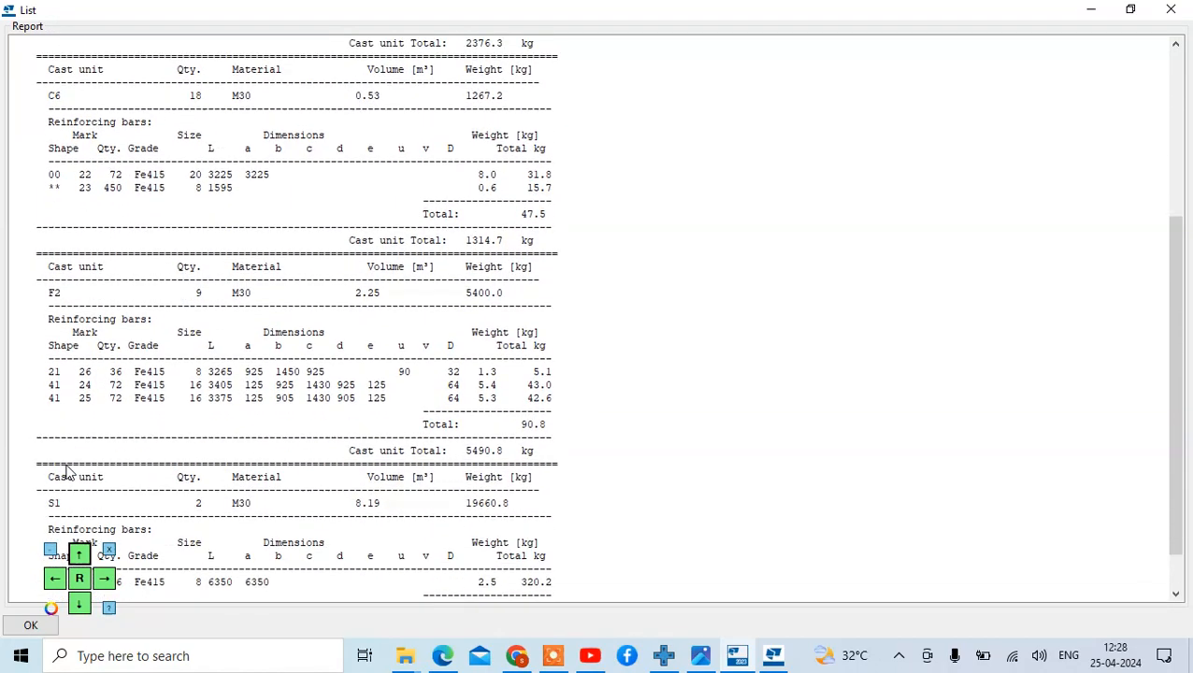
{"action": "scroll", "coordinate": [187, 430], "scroll_direction": "up", "scroll_amount": 8}
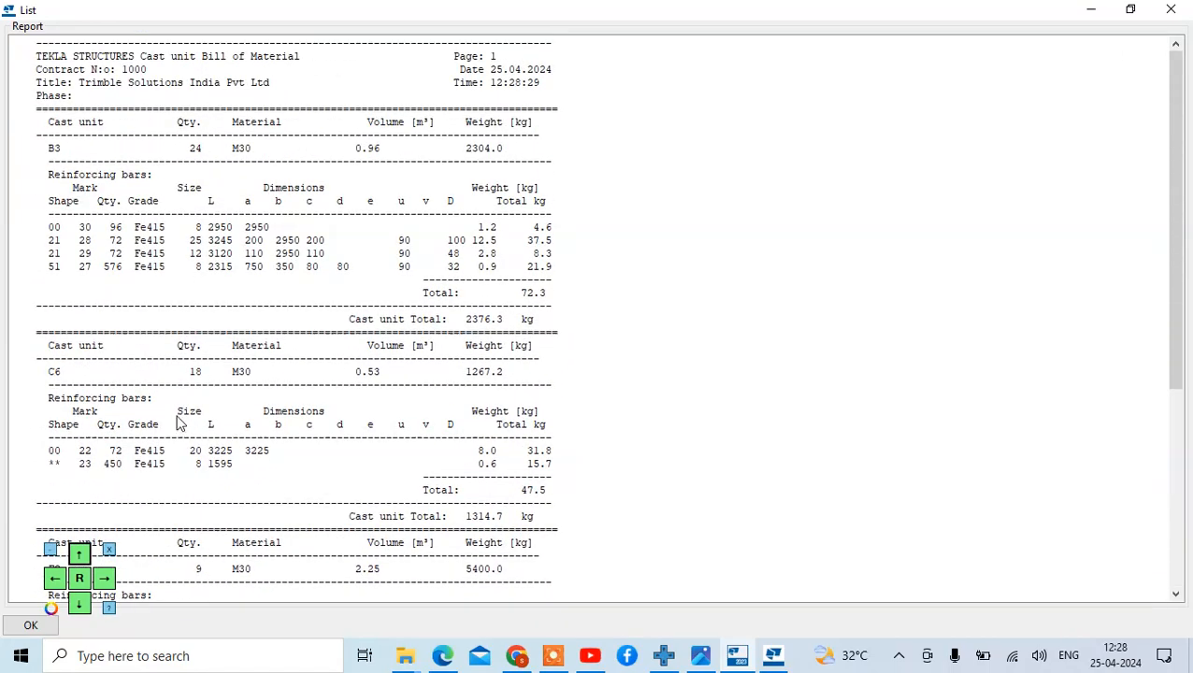
{"action": "left_click", "coordinate": [1171, 9]}
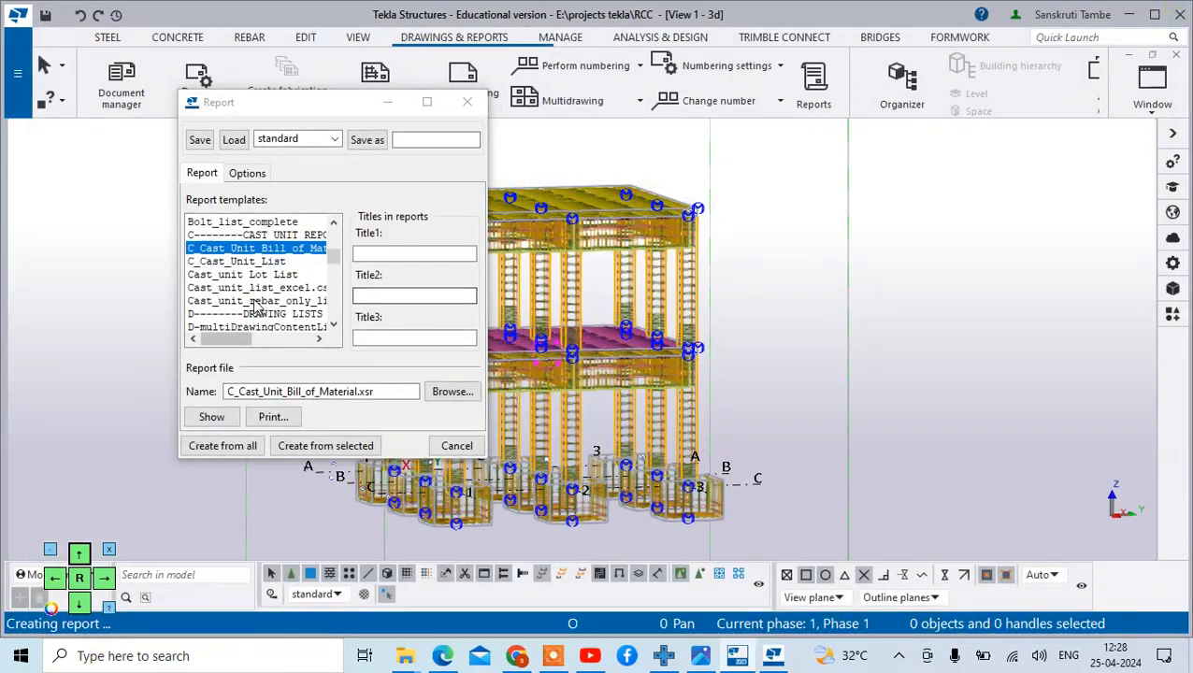
Create the C_Cast_Unit_List report from all model objects, view it full size, and close the list and the report dialog
{"action": "left_click", "coordinate": [254, 264]}
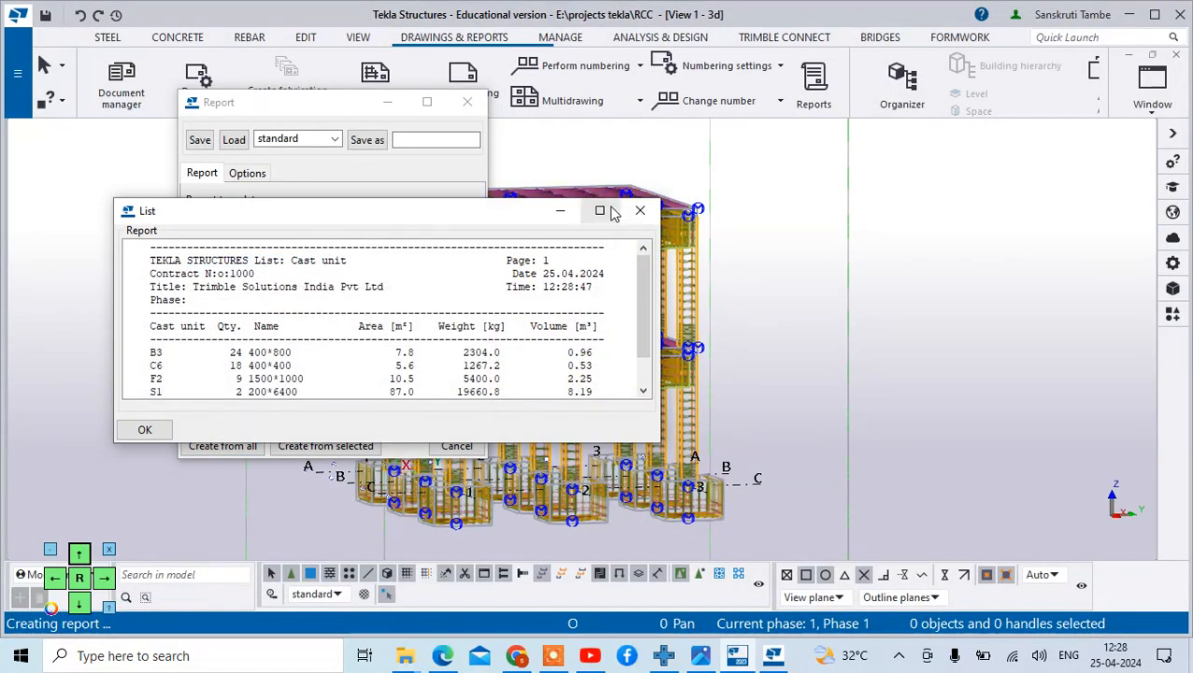
{"action": "left_click", "coordinate": [601, 209]}
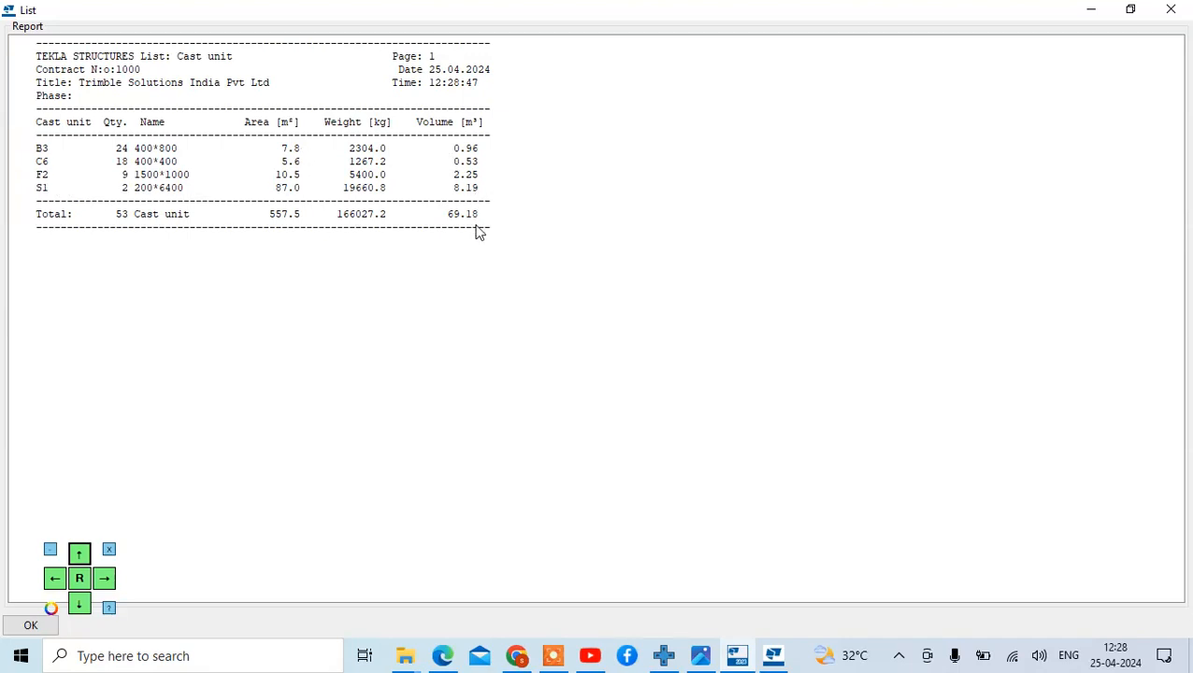
{"action": "left_click", "coordinate": [1171, 9]}
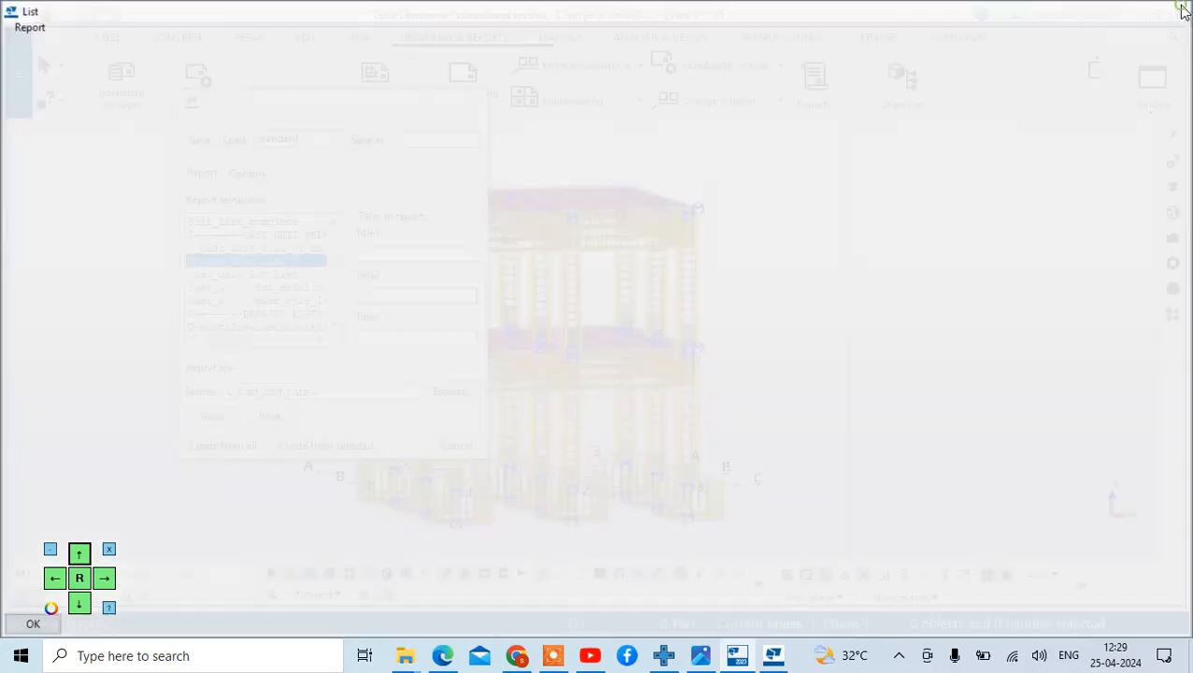
{"action": "left_click", "coordinate": [466, 105]}
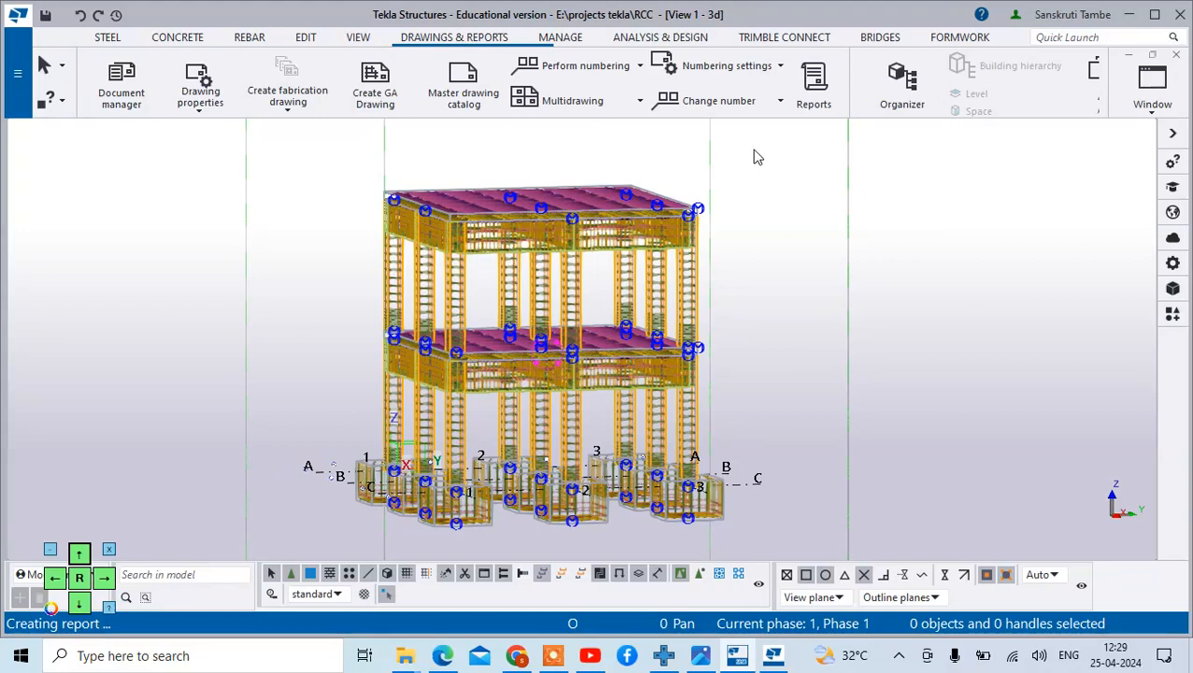
{"action": "scroll", "coordinate": [655, 191], "scroll_direction": "up", "scroll_amount": 5}
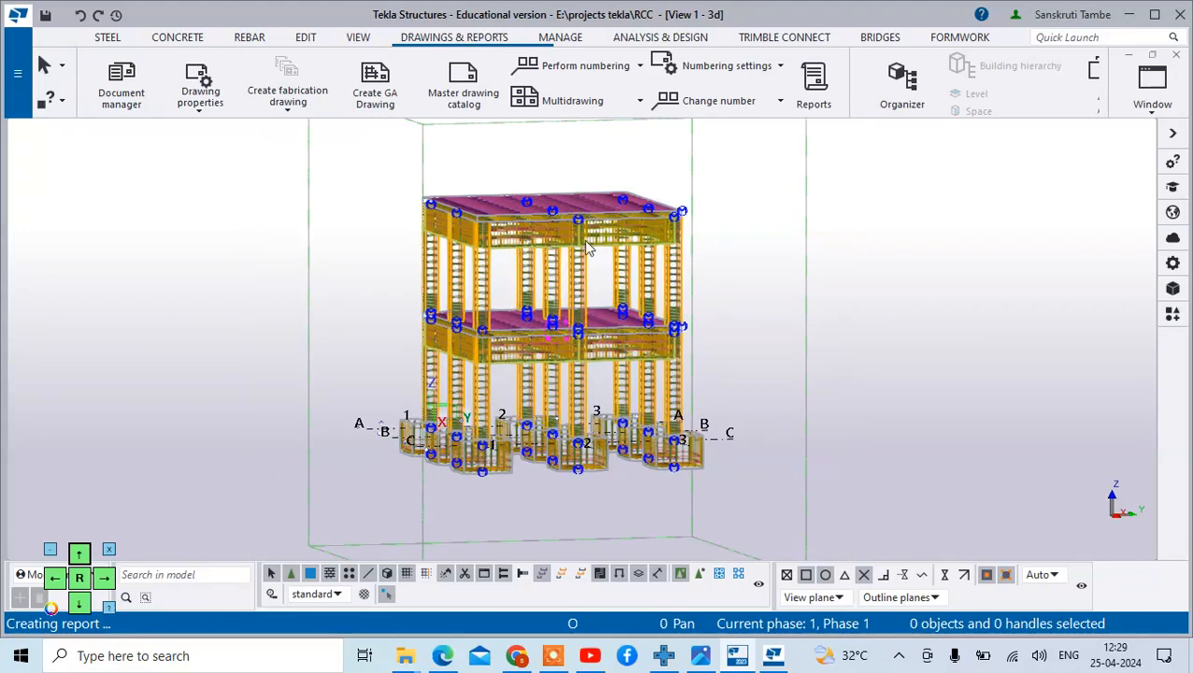
{"action": "scroll", "coordinate": [670, 198], "scroll_direction": "down", "scroll_amount": 8}
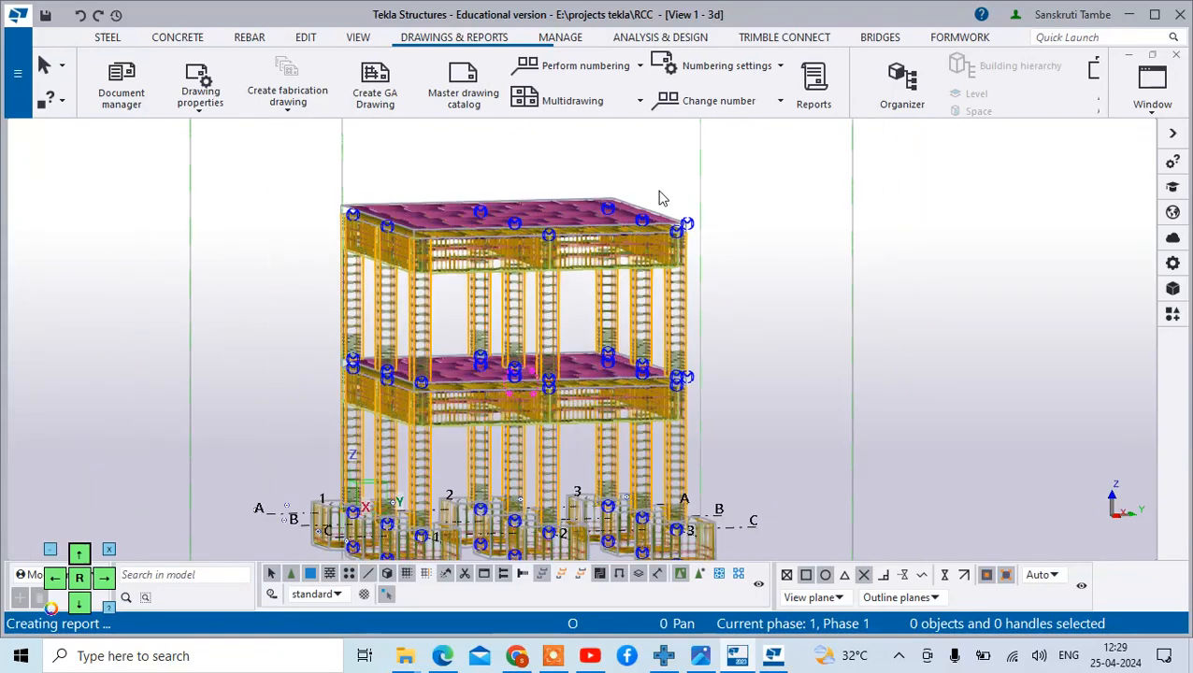
{"action": "scroll", "coordinate": [670, 201], "scroll_direction": "up", "scroll_amount": 2}
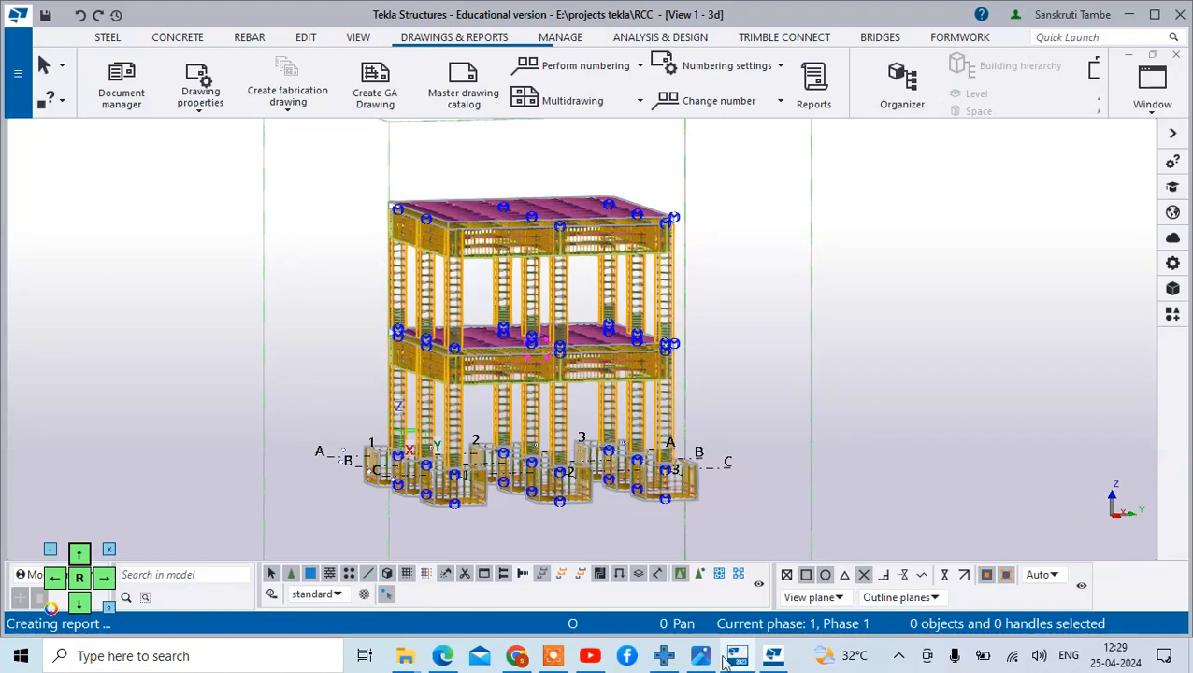
{"action": "left_click", "coordinate": [555, 661]}
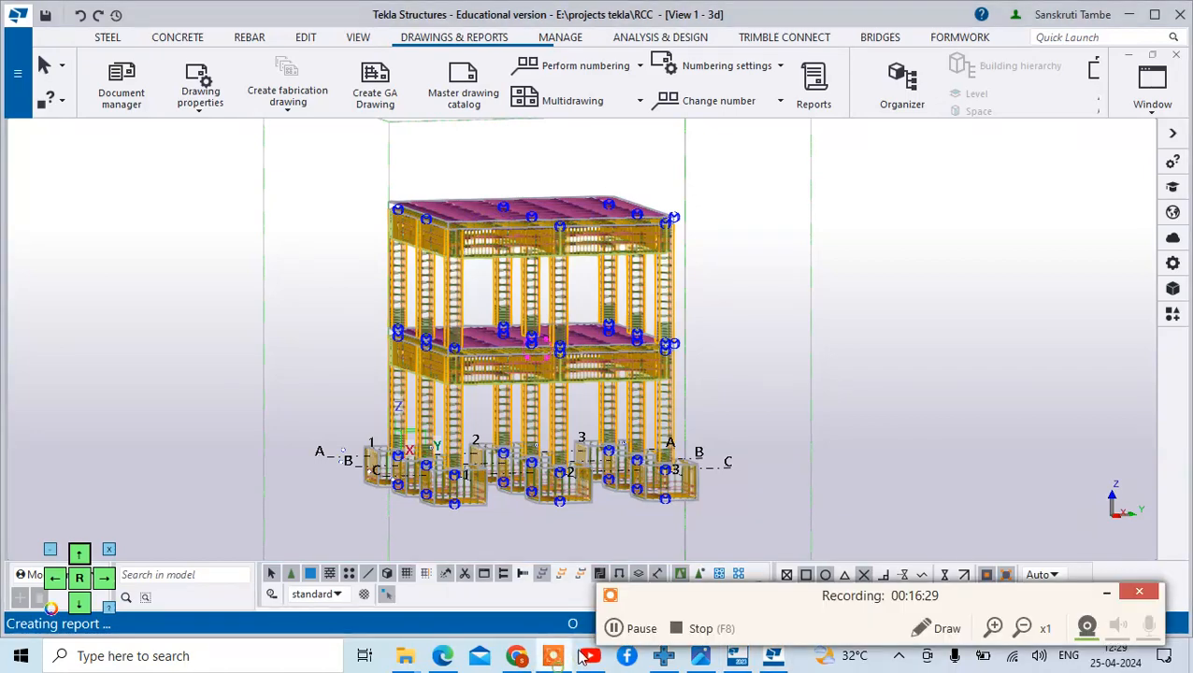